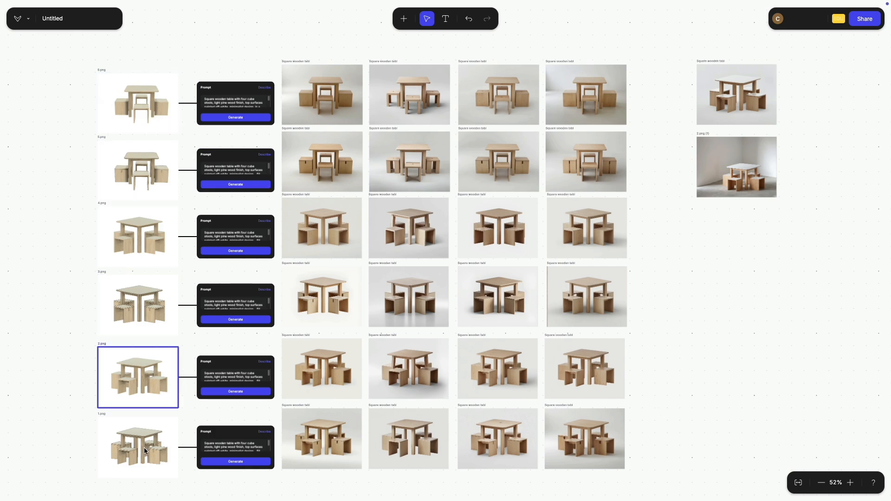
Examine the source images 5.png and 6.png up close and compare them with their generated renders.
{"action": "scroll", "coordinate": [183, 92], "scroll_direction": "up", "scroll_amount": 6}
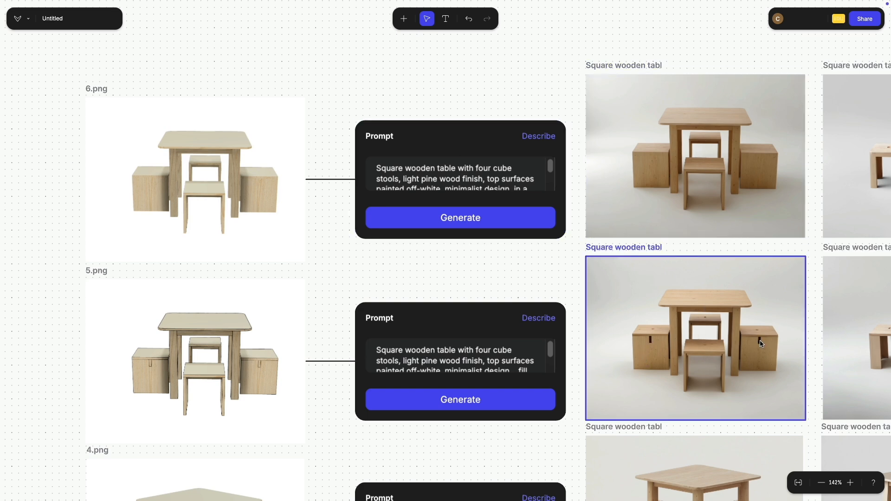
{"action": "scroll", "coordinate": [154, 382], "scroll_direction": "up", "scroll_amount": 7}
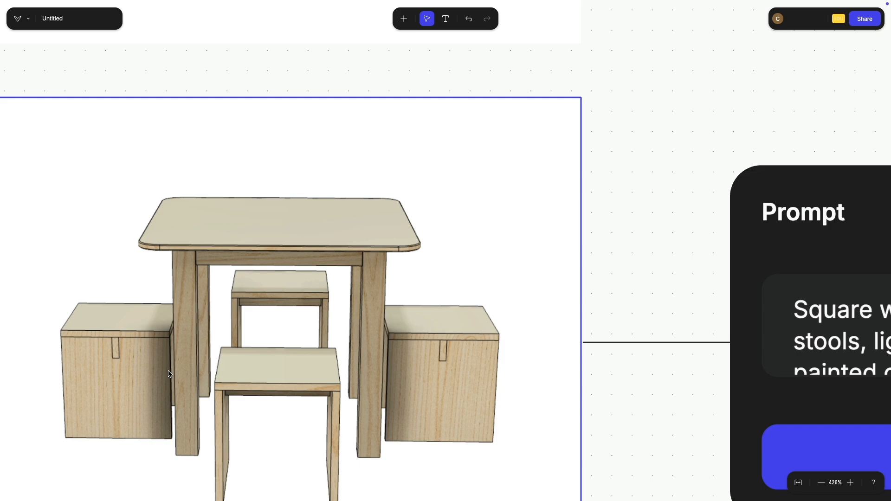
{"action": "scroll", "coordinate": [170, 374], "scroll_direction": "down", "scroll_amount": 7}
{"action": "scroll", "coordinate": [272, 355], "scroll_direction": "up", "scroll_amount": 7}
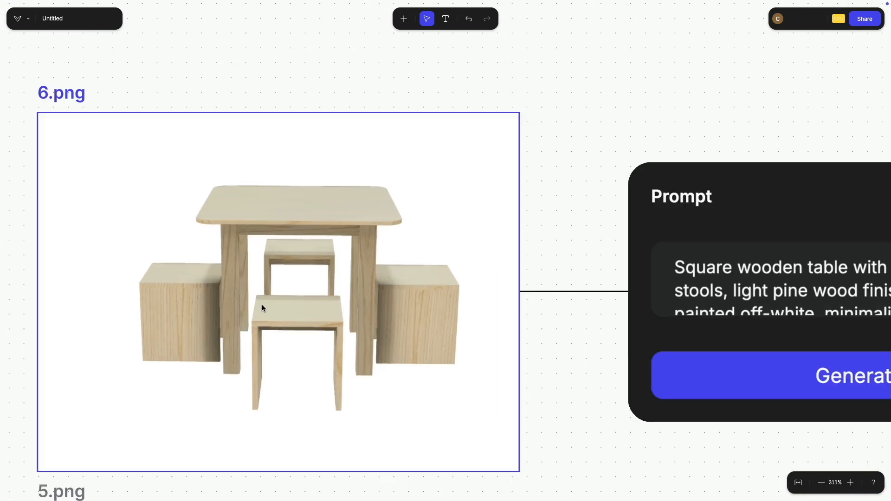
{"action": "scroll", "coordinate": [318, 295], "scroll_direction": "left", "scroll_amount": 1}
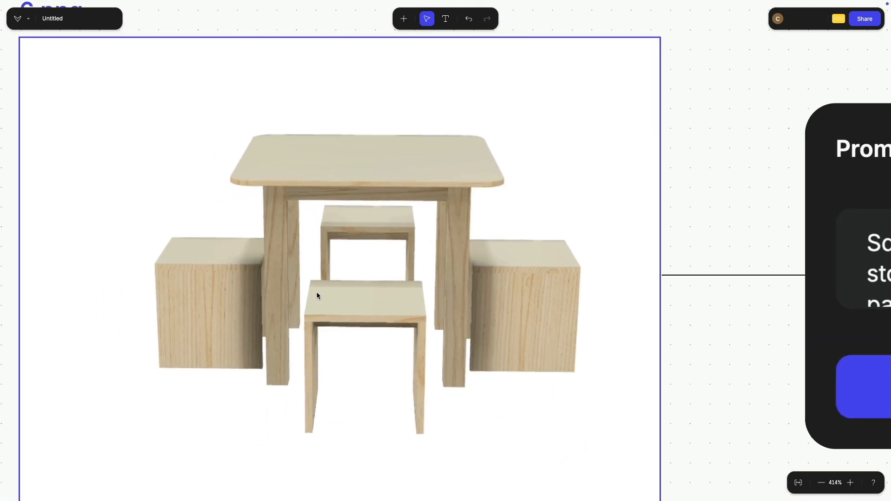
{"action": "scroll", "coordinate": [316, 292], "scroll_direction": "down", "scroll_amount": 10}
Compare the generated front-view renders in the rows beside 6.png and 5.png.
{"action": "scroll", "coordinate": [489, 322], "scroll_direction": "right", "scroll_amount": 5}
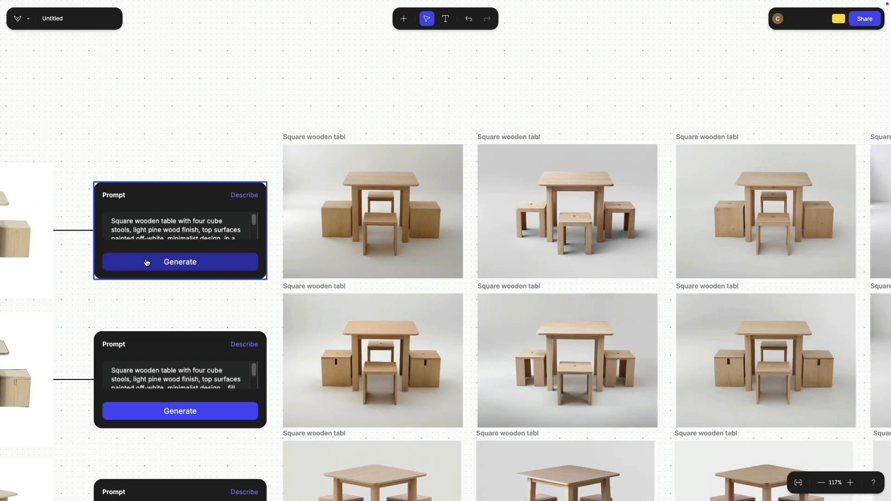
{"action": "scroll", "coordinate": [390, 279], "scroll_direction": "up", "scroll_amount": 1}
{"action": "scroll", "coordinate": [381, 260], "scroll_direction": "right", "scroll_amount": 3}
{"action": "scroll", "coordinate": [372, 242], "scroll_direction": "down", "scroll_amount": 1}
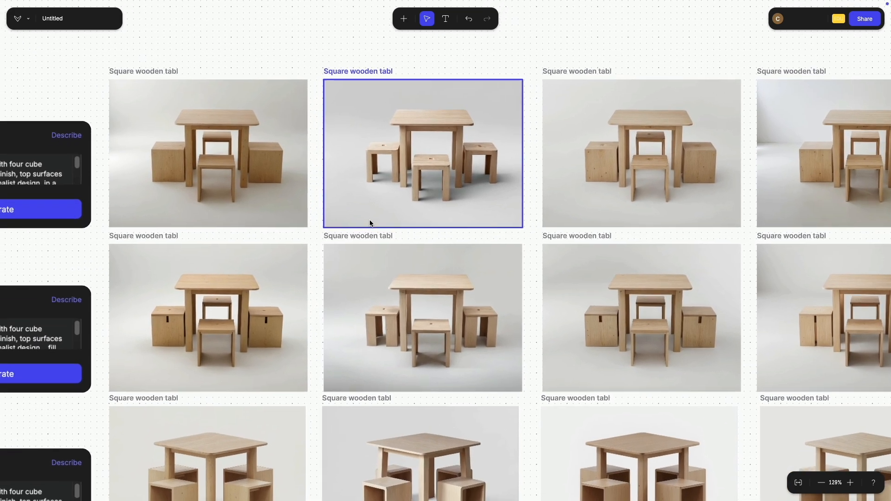
{"action": "scroll", "coordinate": [370, 223], "scroll_direction": "down", "scroll_amount": 2}
{"action": "scroll", "coordinate": [403, 180], "scroll_direction": "up", "scroll_amount": 2}
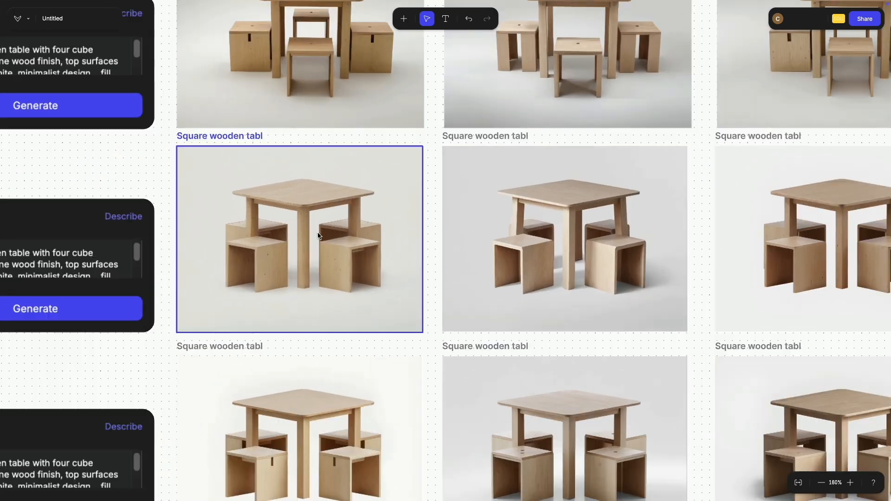
Inspect the wood detail and stool slots in the corner-view renders beside 4.png and 3.png, ending on the whole board.
{"action": "scroll", "coordinate": [318, 236], "scroll_direction": "up", "scroll_amount": 6}
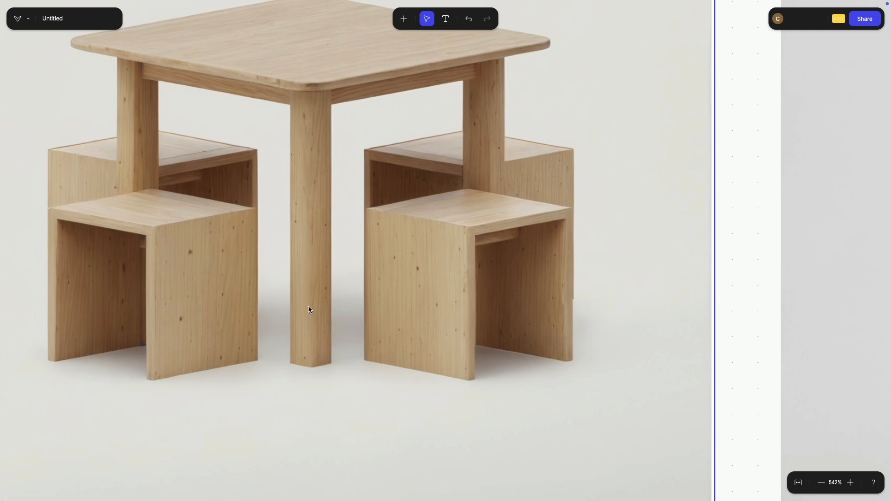
{"action": "scroll", "coordinate": [309, 310], "scroll_direction": "down", "scroll_amount": 5}
{"action": "scroll", "coordinate": [321, 255], "scroll_direction": "up", "scroll_amount": 6}
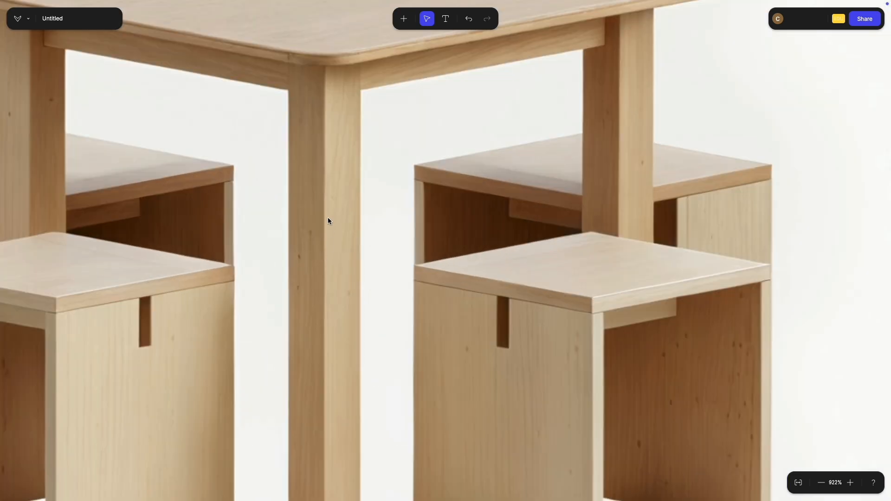
{"action": "scroll", "coordinate": [322, 298], "scroll_direction": "down", "scroll_amount": 7}
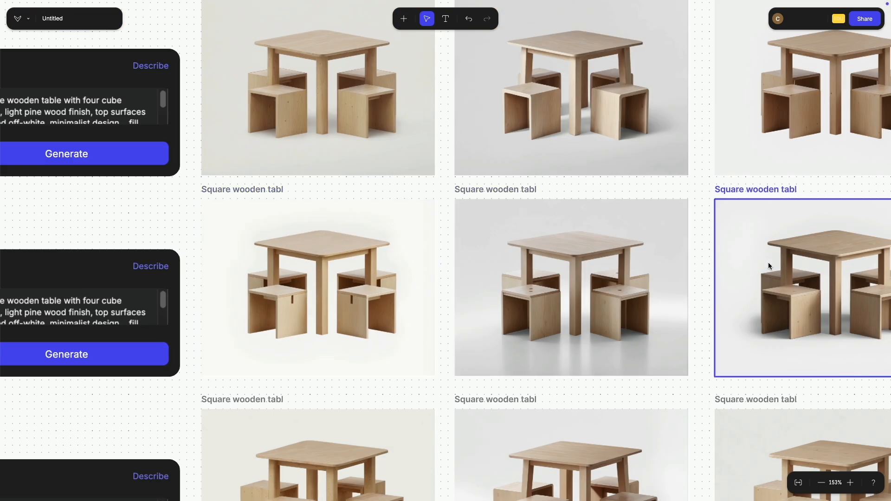
{"action": "left_click_drag", "start_coordinate": [762, 264], "coordinate": [260, 254]}
{"action": "scroll", "coordinate": [363, 308], "scroll_direction": "up", "scroll_amount": 2}
{"action": "scroll", "coordinate": [364, 310], "scroll_direction": "up", "scroll_amount": 5}
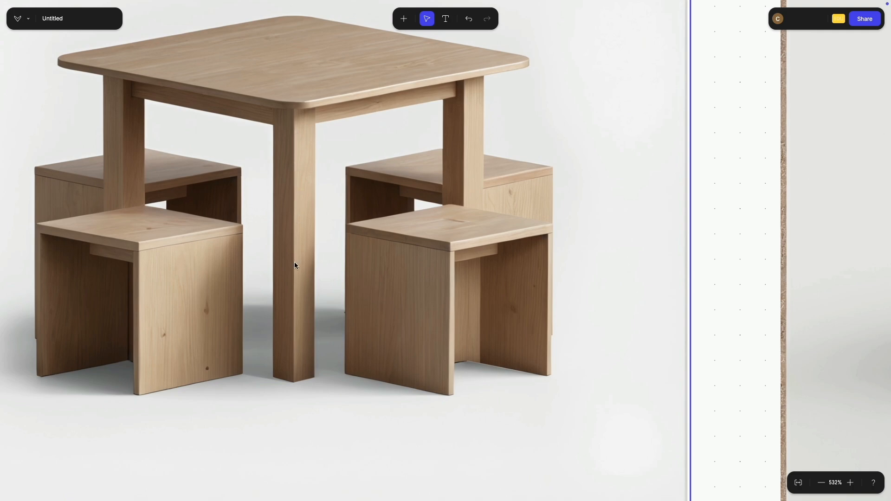
{"action": "scroll", "coordinate": [295, 265], "scroll_direction": "down", "scroll_amount": 10}
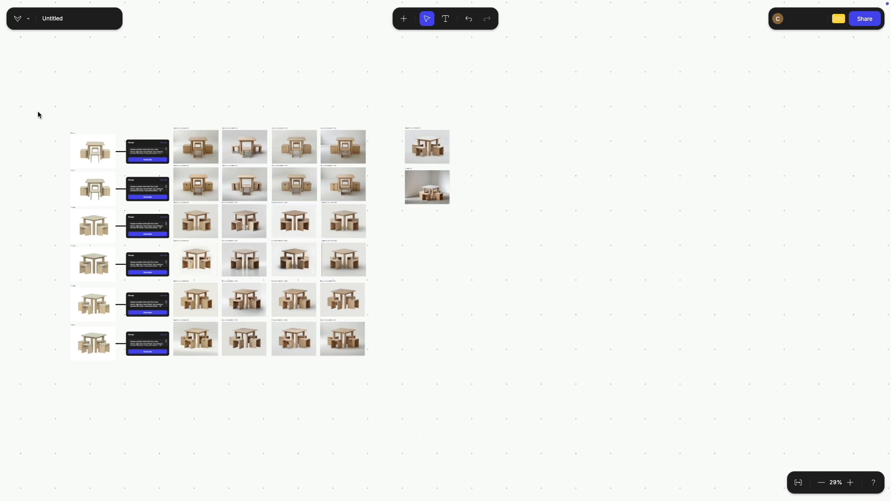
{"action": "key", "text": "shift+1"}
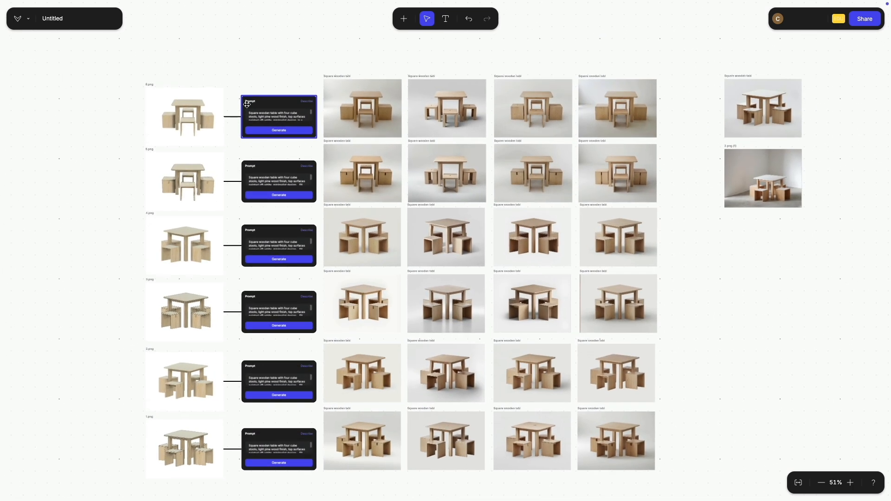
Open the separate white-topped Square wooden table image on the plain grey background for editing.
{"action": "left_click_drag", "start_coordinate": [760, 76], "coordinate": [435, 126]}
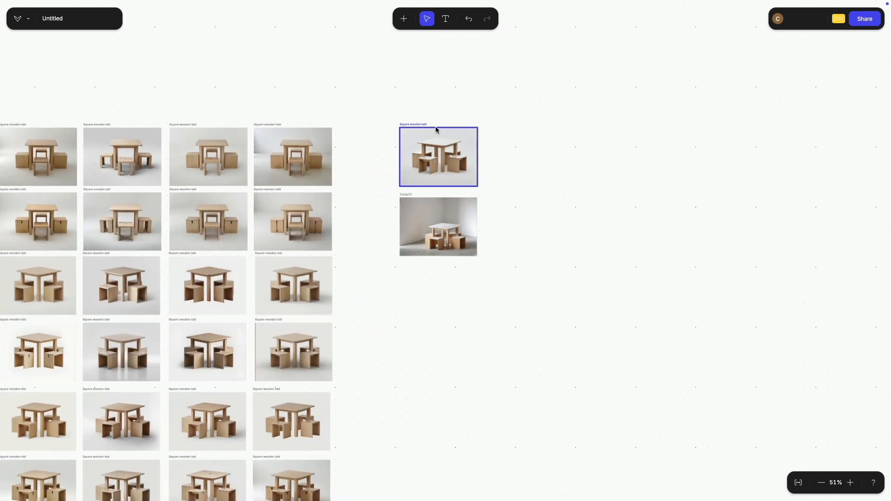
{"action": "scroll", "coordinate": [506, 135], "scroll_direction": "up", "scroll_amount": 10}
{"action": "left_click_drag", "start_coordinate": [507, 135], "coordinate": [623, 74]}
{"action": "scroll", "coordinate": [621, 83], "scroll_direction": "down", "scroll_amount": 1}
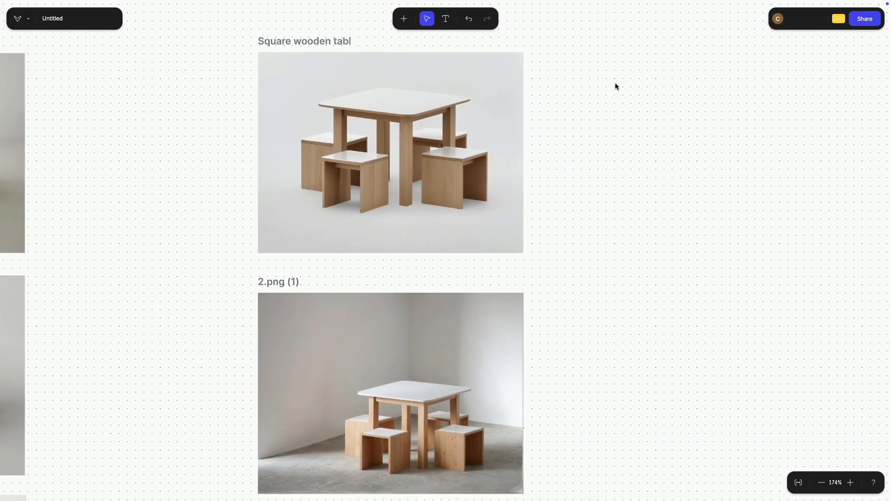
{"action": "double_click", "coordinate": [390, 140]}
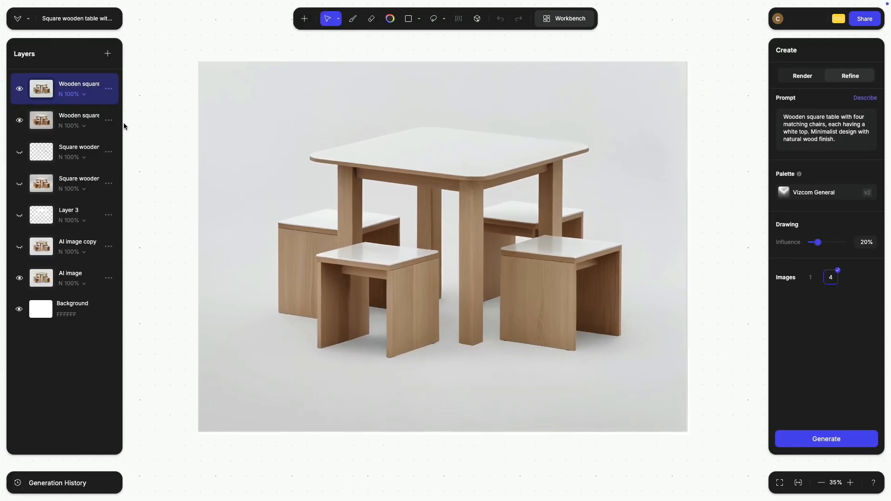
Hide the two Wooden square layers and preview each of the two Square wooden layers beneath them in turn.
{"action": "left_click", "coordinate": [19, 89]}
{"action": "left_click", "coordinate": [19, 120]}
{"action": "left_click", "coordinate": [20, 152]}
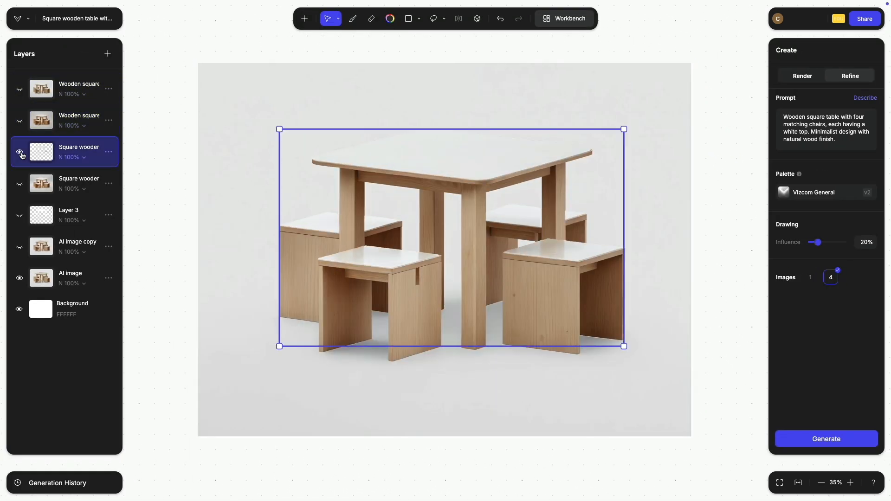
{"action": "left_click", "coordinate": [20, 153]}
{"action": "left_click", "coordinate": [19, 184]}
{"action": "left_click", "coordinate": [19, 184]}
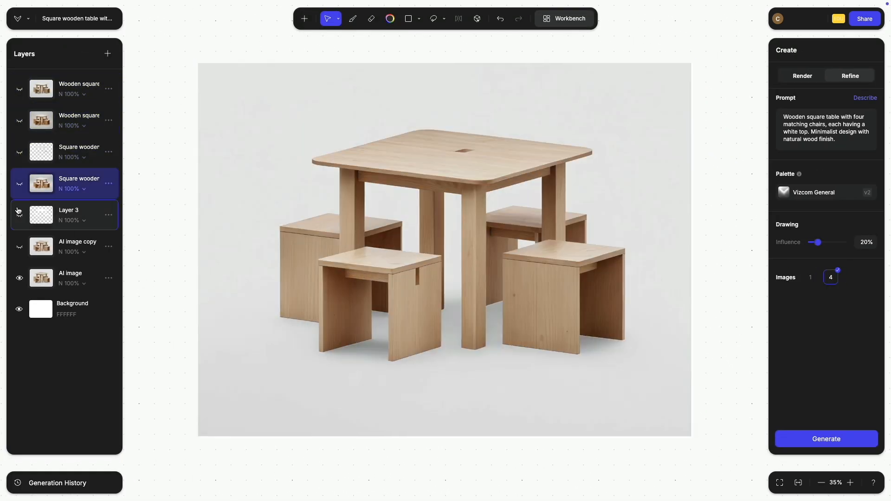
Preview Layer 3 with the white tops and the AI image copy layer, leaving both hidden.
{"action": "left_click", "coordinate": [19, 216]}
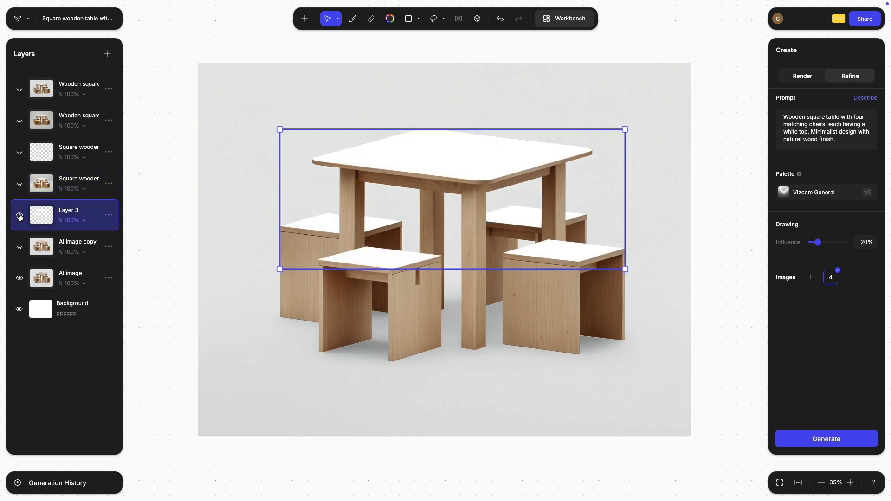
{"action": "left_click", "coordinate": [20, 248]}
{"action": "left_click", "coordinate": [21, 249]}
{"action": "left_click", "coordinate": [19, 215]}
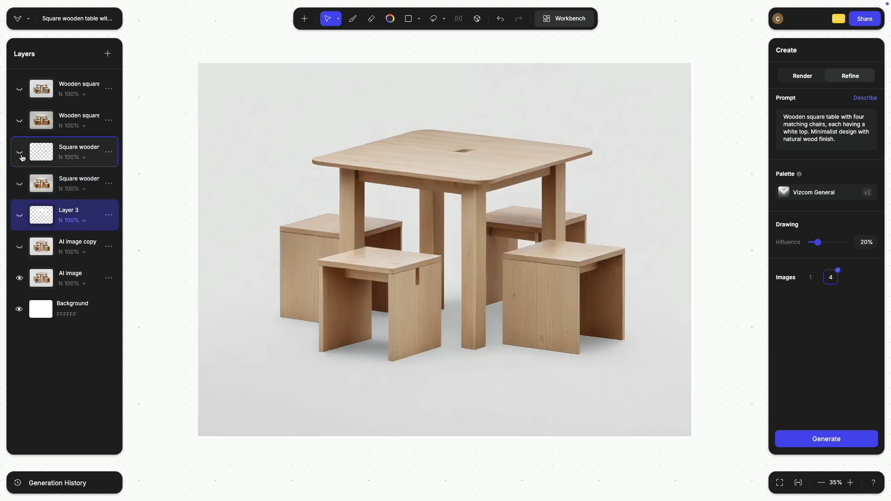
Preview the second Wooden square layer, hide it, and show the topmost Wooden square layer.
{"action": "left_click", "coordinate": [20, 121]}
{"action": "left_click", "coordinate": [20, 121]}
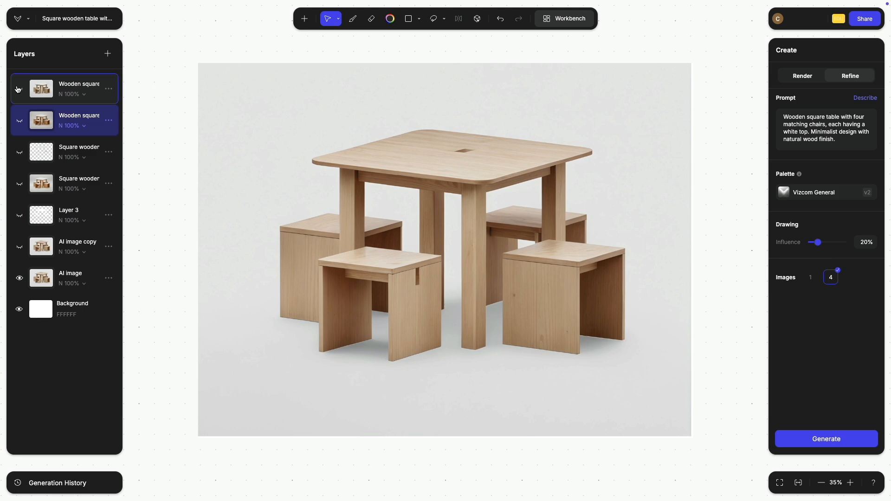
{"action": "left_click", "coordinate": [19, 89]}
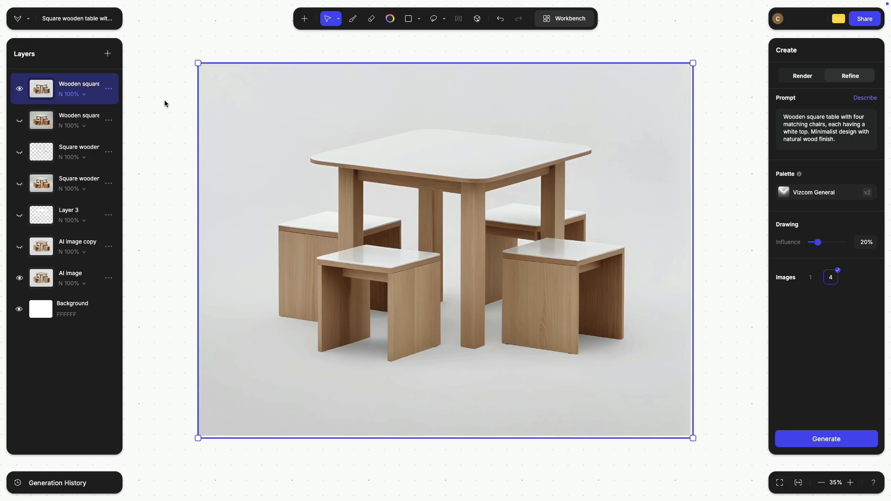
Return to the workbench and open the room-scene image 2.png (1) for editing.
{"action": "left_click", "coordinate": [554, 19]}
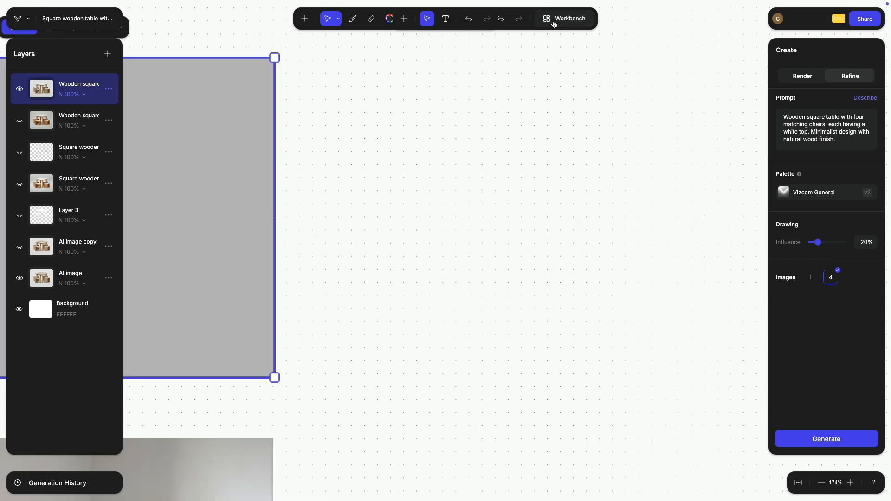
{"action": "scroll", "coordinate": [542, 220], "scroll_direction": "down", "scroll_amount": 3}
{"action": "scroll", "coordinate": [542, 220], "scroll_direction": "up", "scroll_amount": 3}
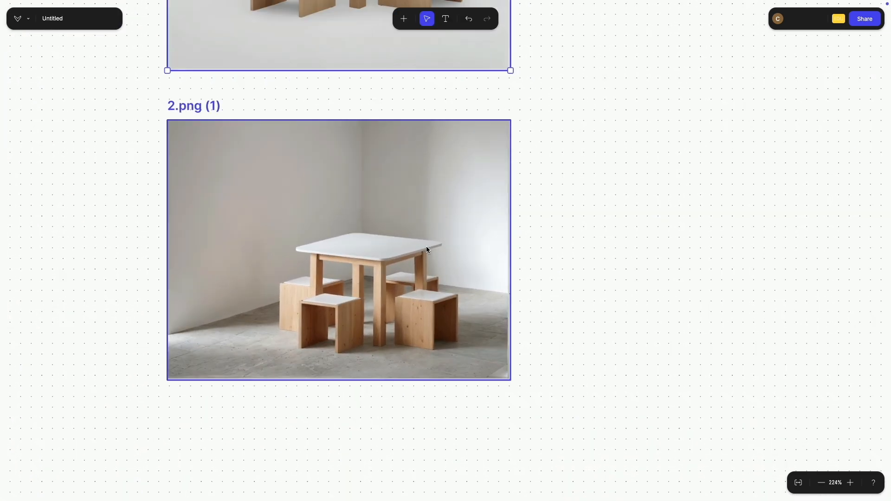
{"action": "double_click", "coordinate": [427, 249]}
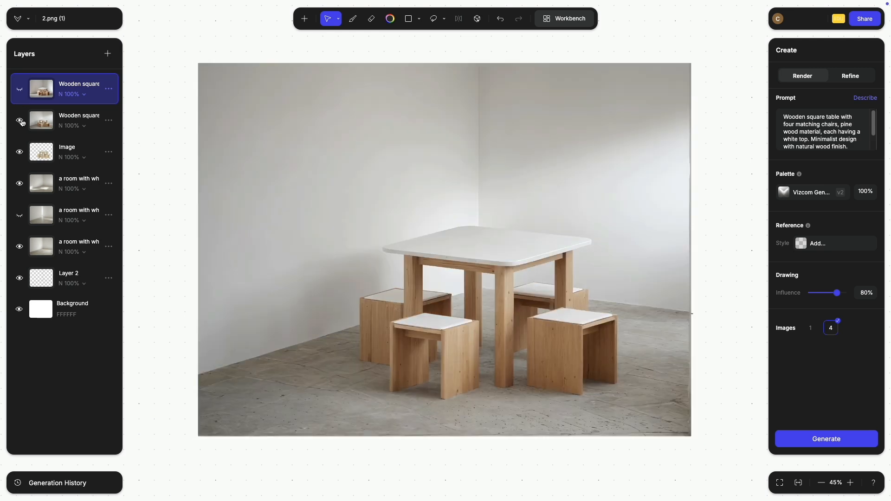
Hide all layers above Layer 2 so that only the room's line sketch and the background show.
{"action": "left_click", "coordinate": [20, 121]}
{"action": "left_click", "coordinate": [20, 152]}
{"action": "left_click", "coordinate": [20, 183]}
{"action": "left_click", "coordinate": [19, 215]}
{"action": "left_click", "coordinate": [20, 246]}
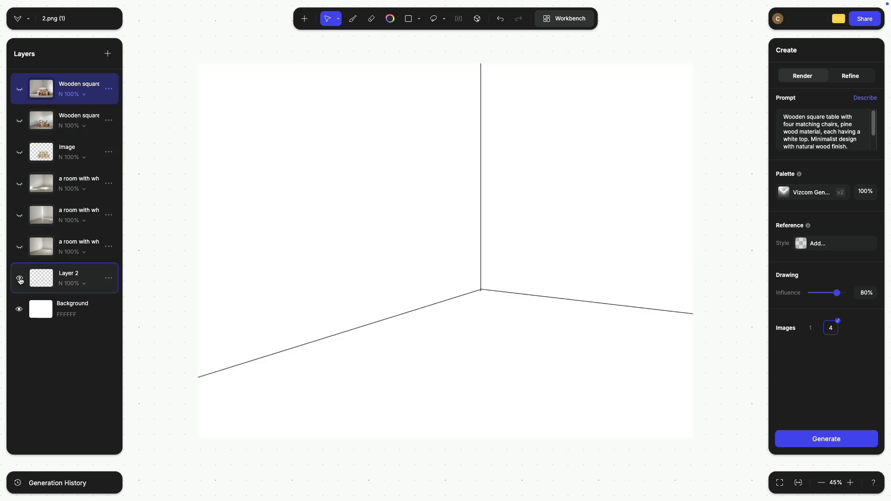
Show the three room layers, the Image layer and both Wooden square layers one by one, from the lowest upwards.
{"action": "left_click", "coordinate": [20, 248]}
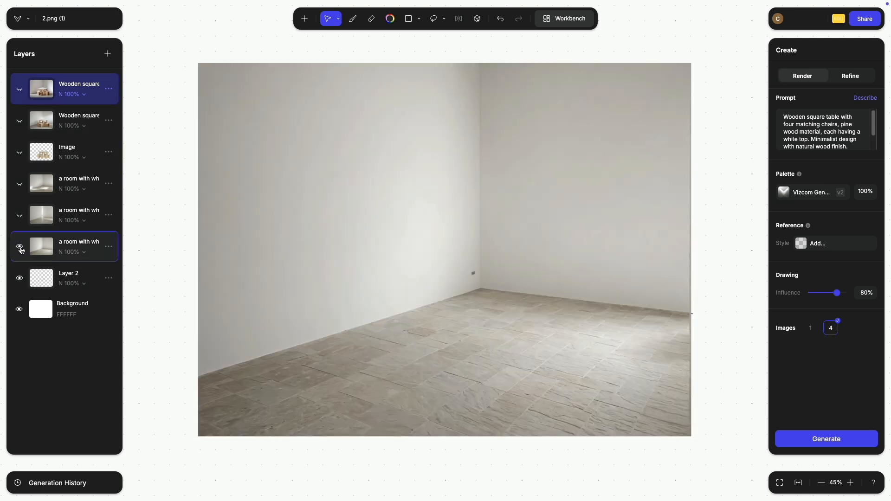
{"action": "left_click", "coordinate": [21, 217]}
{"action": "left_click", "coordinate": [20, 183]}
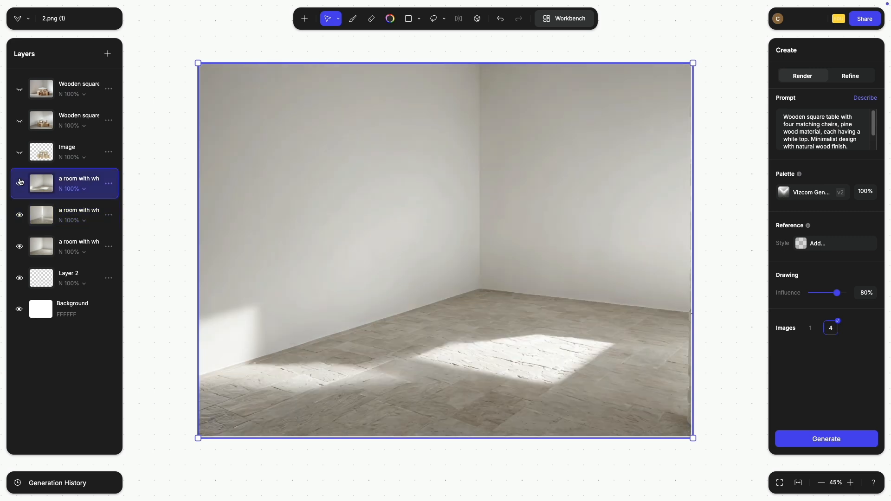
{"action": "left_click", "coordinate": [20, 153]}
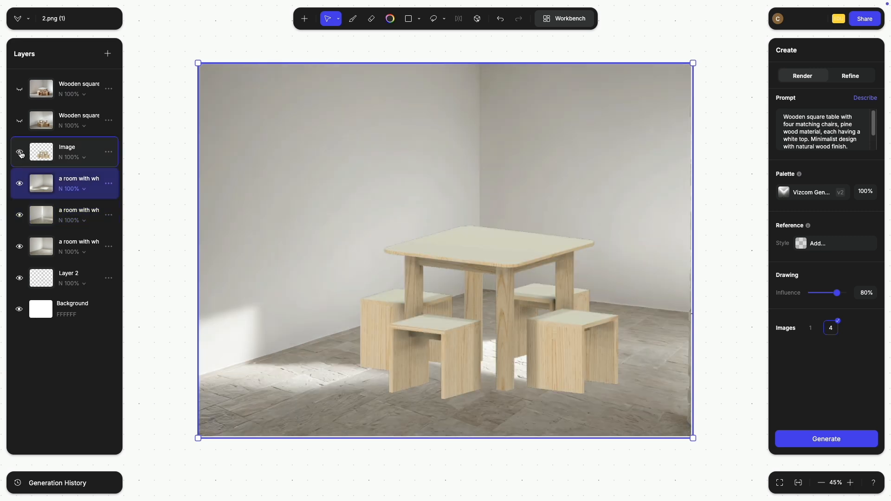
{"action": "left_click", "coordinate": [20, 121]}
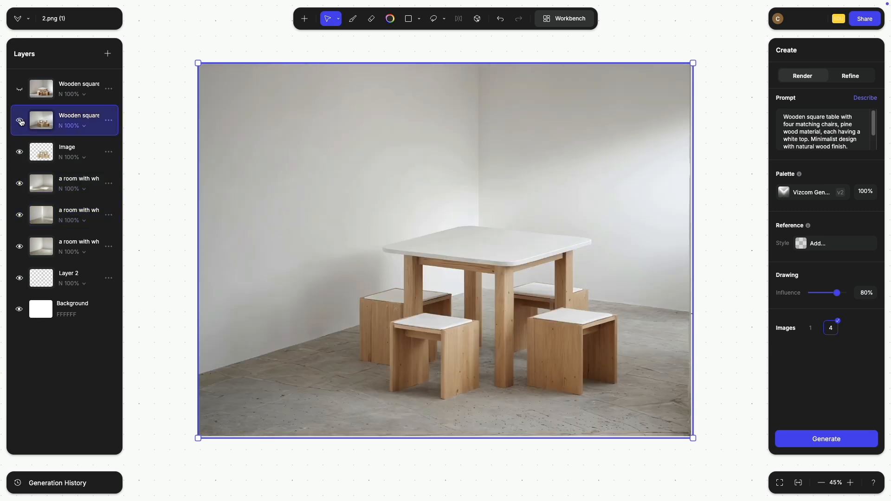
{"action": "left_click", "coordinate": [20, 90]}
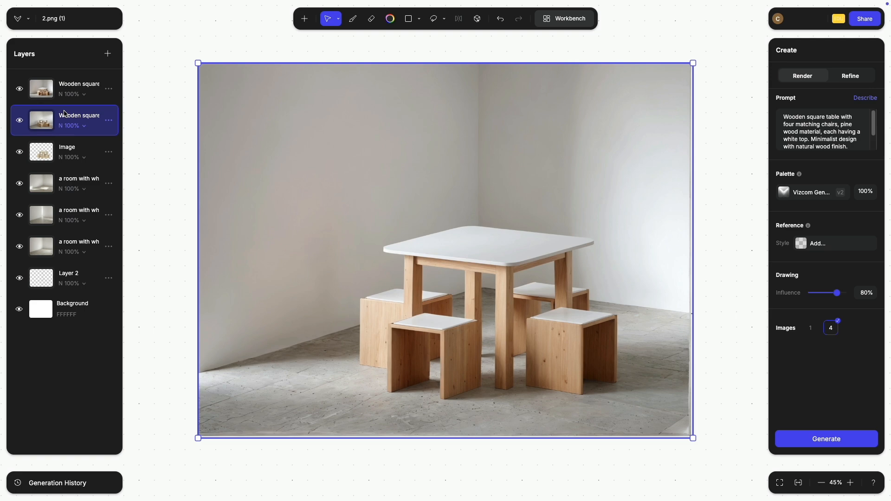
Return to the workbench, review the whole board and deselect the 2.png (1) image.
{"action": "left_click", "coordinate": [572, 21]}
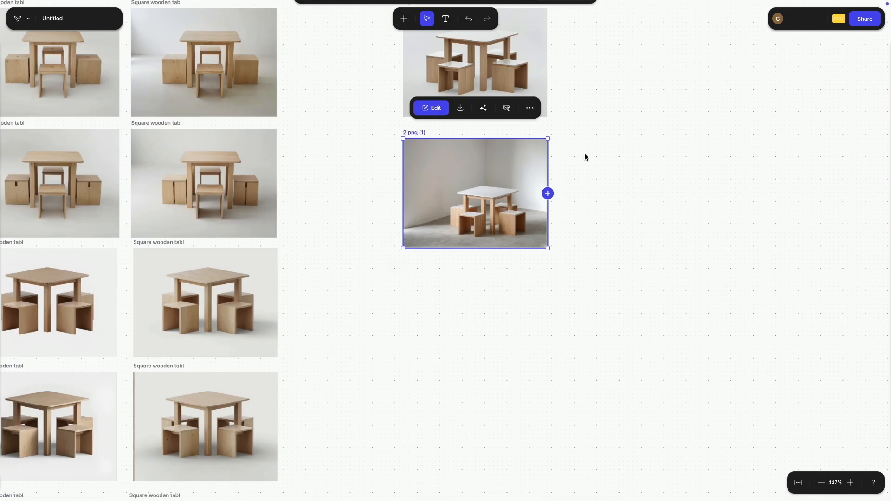
{"action": "scroll", "coordinate": [607, 157], "scroll_direction": "left", "scroll_amount": 5}
{"action": "scroll", "coordinate": [715, 206], "scroll_direction": "down", "scroll_amount": 3}
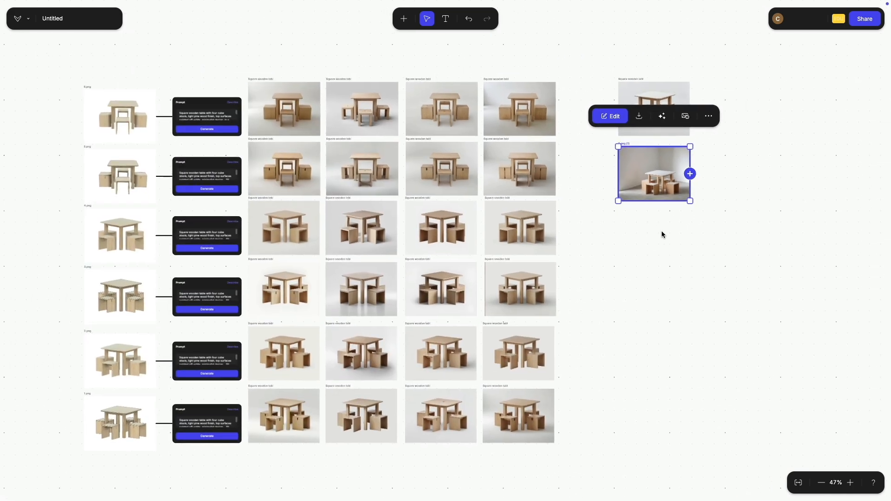
{"action": "left_click", "coordinate": [662, 234]}
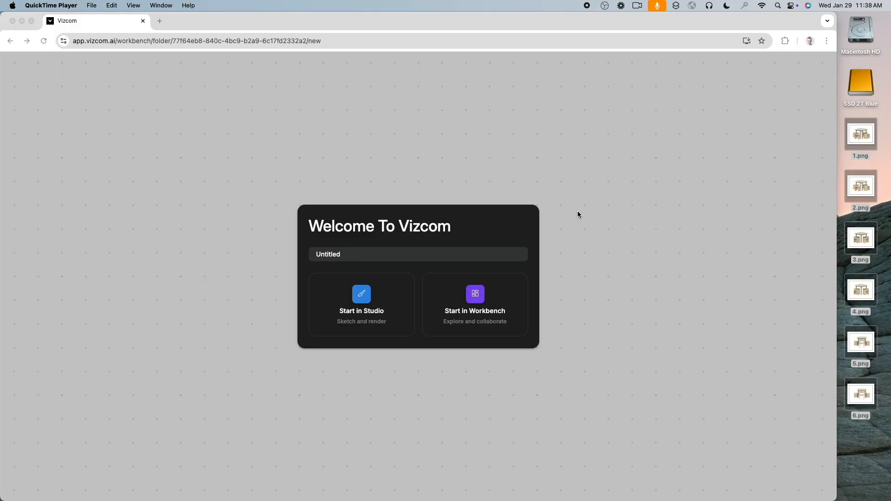
Start a new Untitled file in Workbench mode.
{"action": "left_click", "coordinate": [472, 301]}
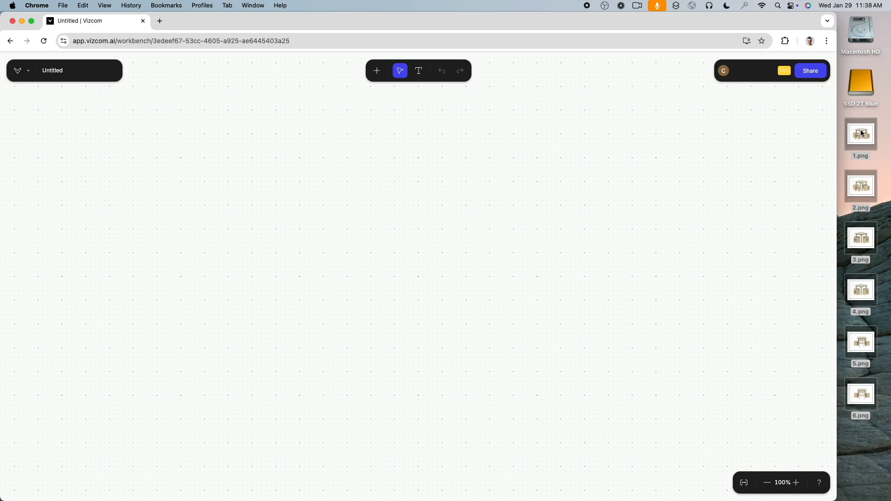
Import the six desktop images 1.png to 6.png onto the empty workbench.
{"action": "left_click_drag", "start_coordinate": [863, 135], "coordinate": [398, 251]}
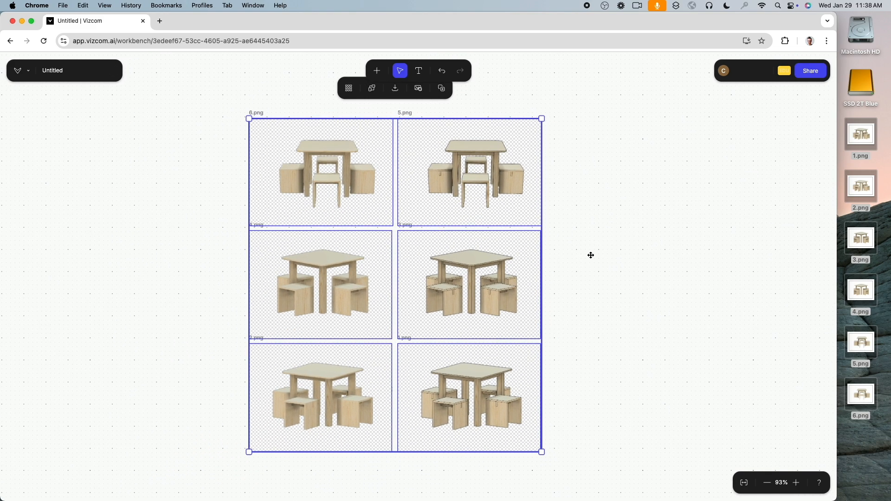
{"action": "left_click_drag", "start_coordinate": [595, 268], "coordinate": [582, 254]}
{"action": "scroll", "coordinate": [533, 258], "scroll_direction": "down", "scroll_amount": 1}
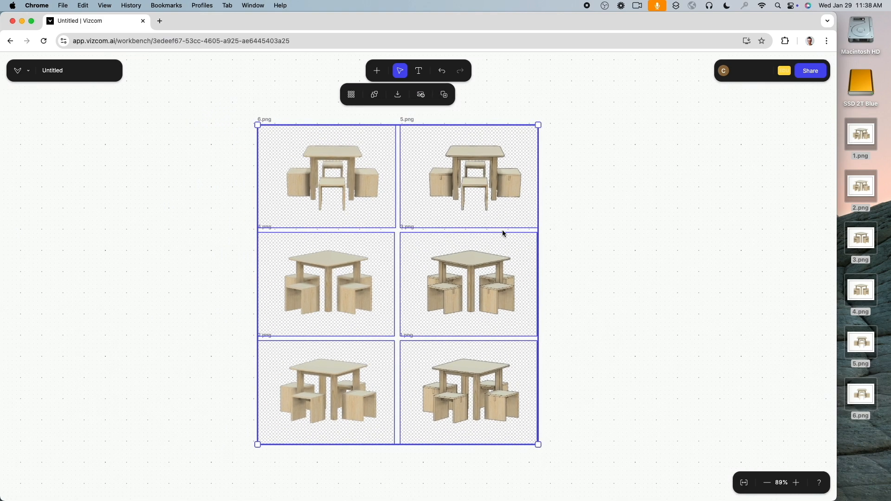
Examine the imported table-and-stool images up close, comparing the outlined versions with those without outlines, and deselect them.
{"action": "scroll", "coordinate": [288, 155], "scroll_direction": "up", "scroll_amount": 10}
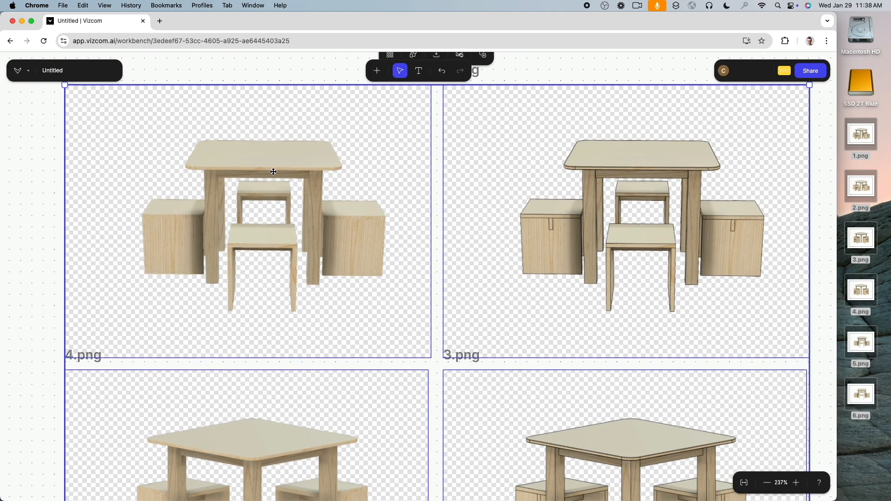
{"action": "scroll", "coordinate": [429, 179], "scroll_direction": "down", "scroll_amount": 6}
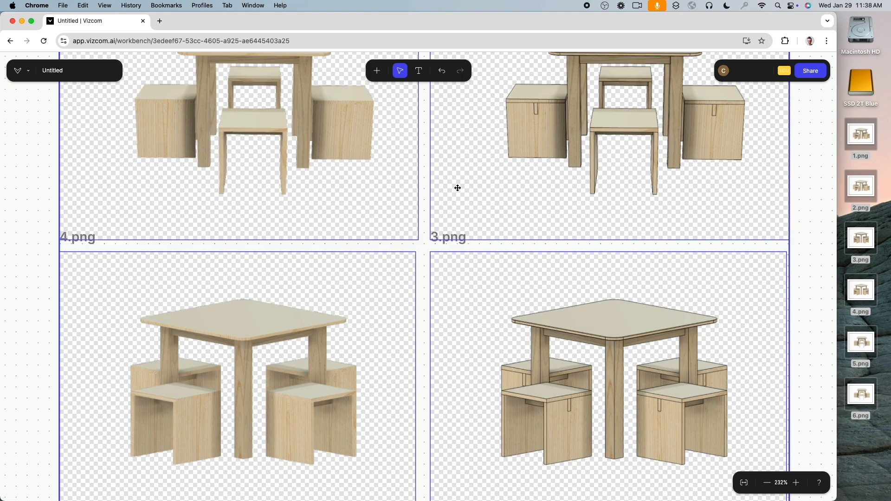
{"action": "scroll", "coordinate": [443, 207], "scroll_direction": "down", "scroll_amount": 5}
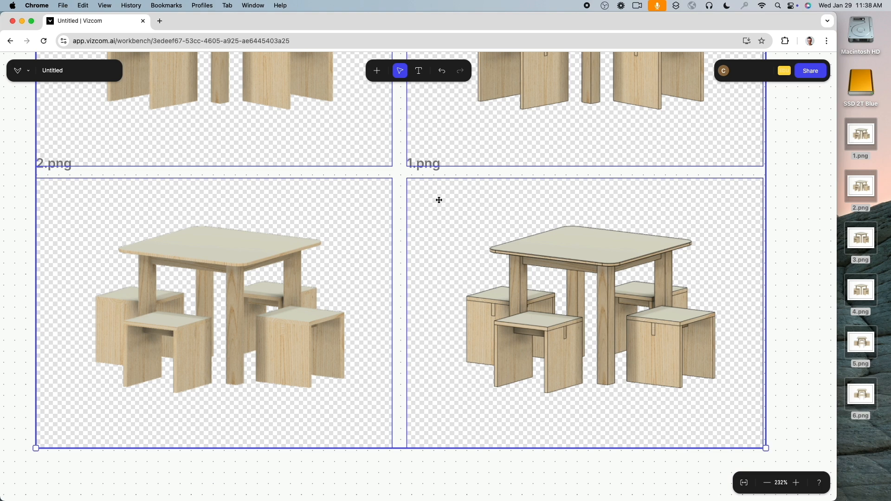
{"action": "scroll", "coordinate": [597, 244], "scroll_direction": "up", "scroll_amount": 10}
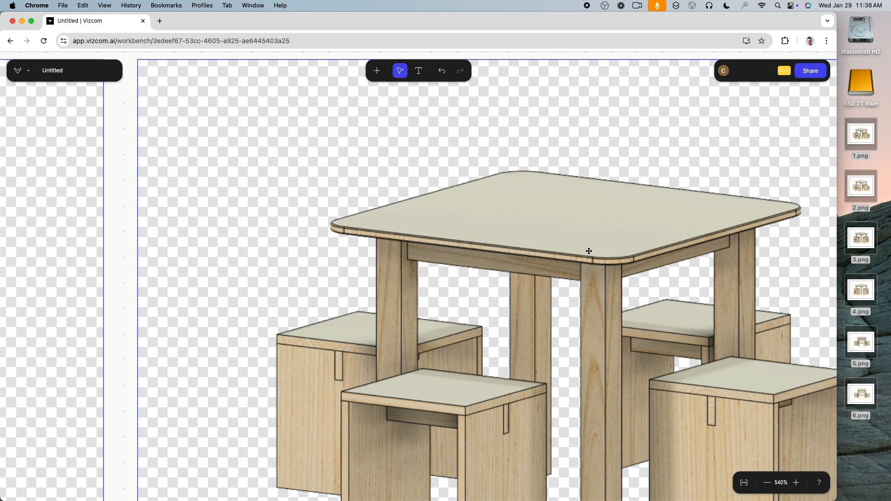
{"action": "scroll", "coordinate": [548, 262], "scroll_direction": "down", "scroll_amount": 10}
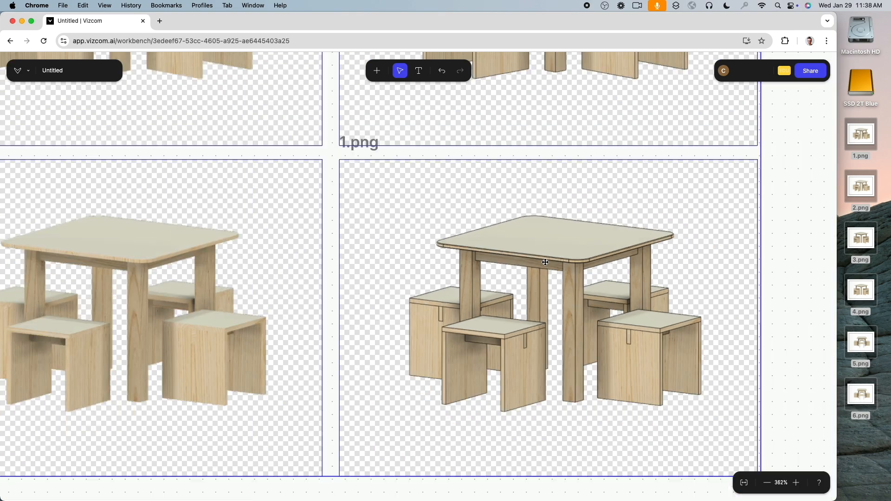
{"action": "scroll", "coordinate": [272, 261], "scroll_direction": "up", "scroll_amount": 5}
{"action": "scroll", "coordinate": [247, 265], "scroll_direction": "down", "scroll_amount": 10}
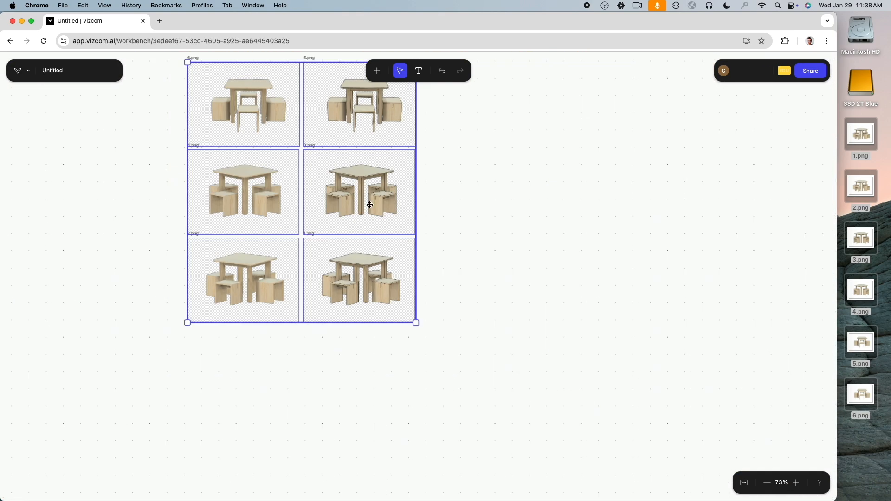
{"action": "left_click", "coordinate": [175, 211]}
{"action": "scroll", "coordinate": [191, 211], "scroll_direction": "up", "scroll_amount": 5}
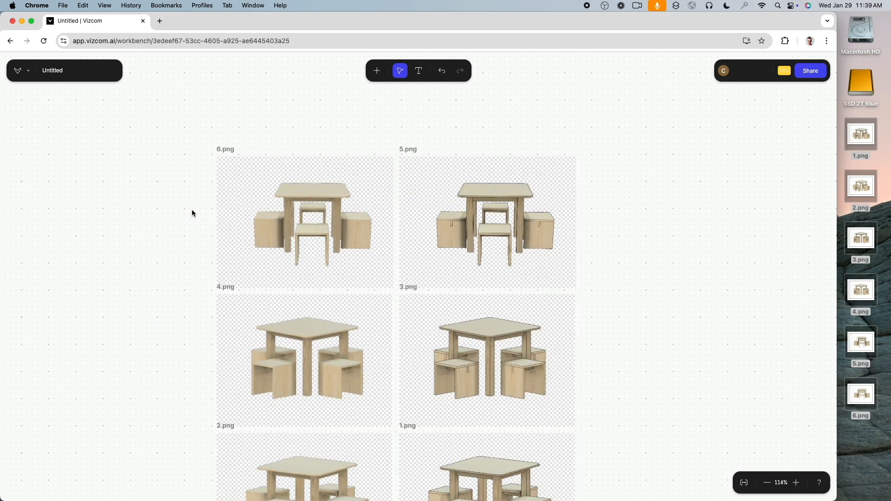
{"action": "scroll", "coordinate": [259, 168], "scroll_direction": "down", "scroll_amount": 2}
Try to stack 5.png, 3.png and 1.png as a group beneath 2.png.
{"action": "left_click", "coordinate": [310, 142]}
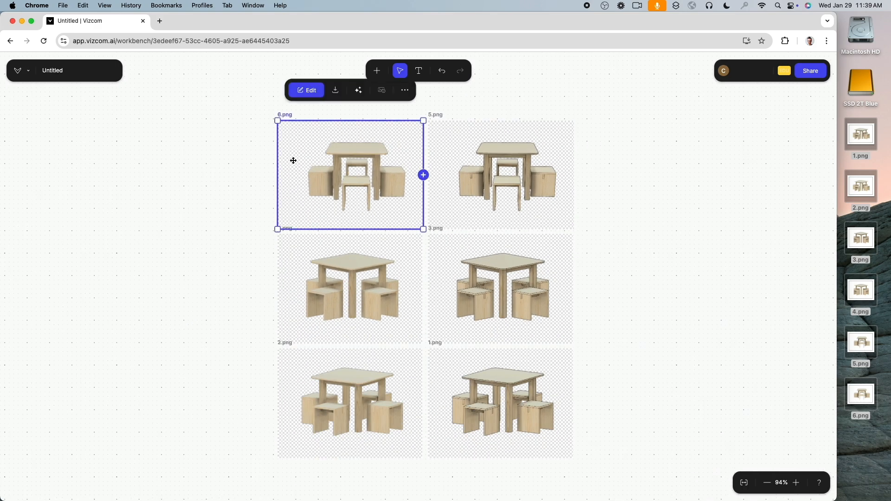
{"action": "scroll", "coordinate": [634, 217], "scroll_direction": "down", "scroll_amount": 2}
{"action": "scroll", "coordinate": [633, 273], "scroll_direction": "down", "scroll_amount": 3}
{"action": "scroll", "coordinate": [608, 306], "scroll_direction": "right", "scroll_amount": 3}
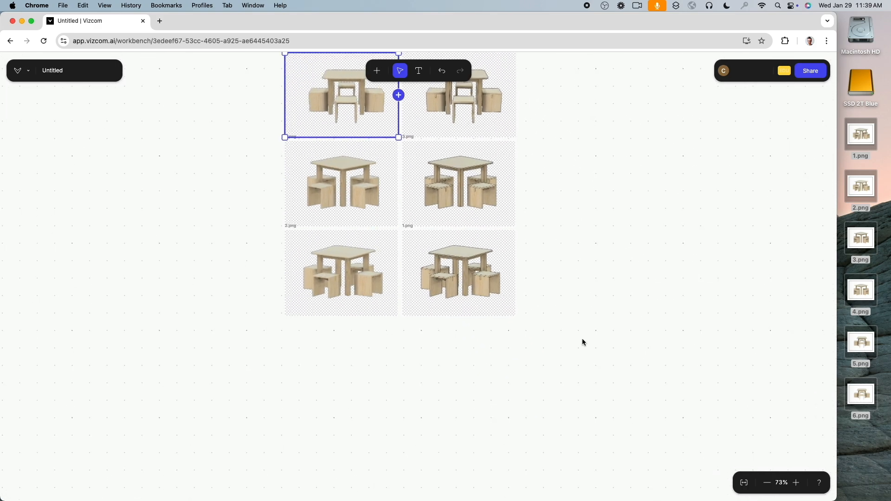
{"action": "left_click_drag", "start_coordinate": [579, 372], "coordinate": [357, 372]}
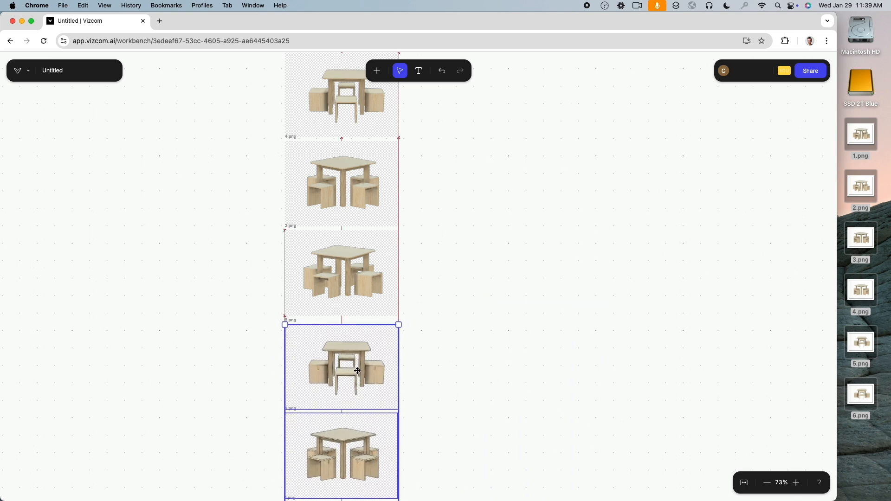
{"action": "key", "text": "ctrl+z"}
Move 4.png and 2.png down to open a gap and place 5.png directly below 6.png.
{"action": "scroll", "coordinate": [400, 253], "scroll_direction": "up", "scroll_amount": 3}
{"action": "scroll", "coordinate": [400, 253], "scroll_direction": "right", "scroll_amount": 2}
{"action": "left_click_drag", "start_coordinate": [397, 415], "coordinate": [307, 382]}
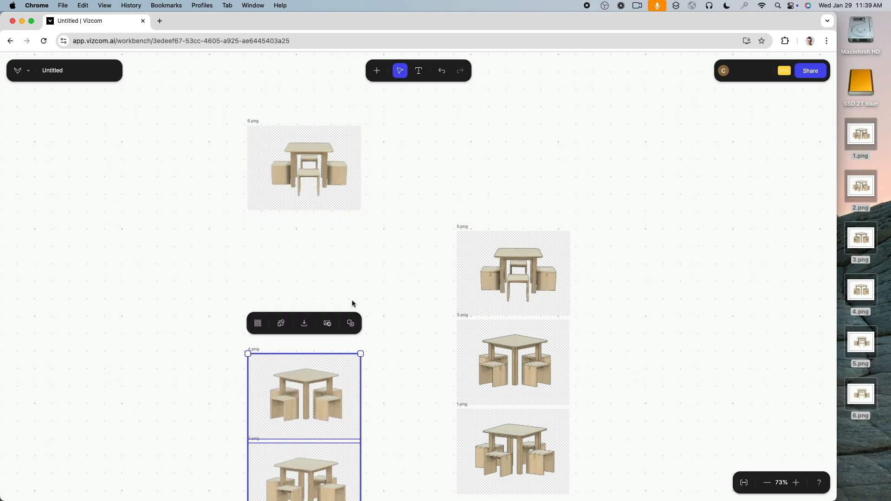
{"action": "left_click_drag", "start_coordinate": [500, 267], "coordinate": [318, 261]}
{"action": "scroll", "coordinate": [392, 284], "scroll_direction": "down", "scroll_amount": 5}
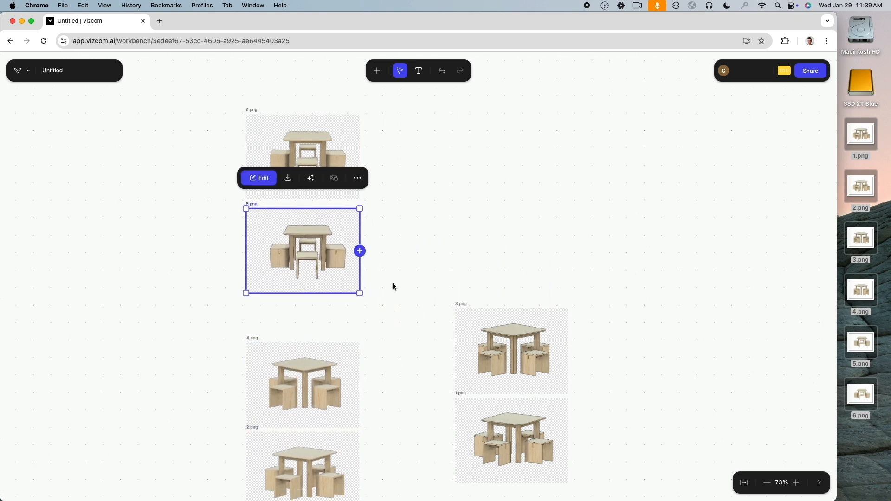
{"action": "left_click", "coordinate": [316, 205]}
{"action": "left_click_drag", "start_coordinate": [317, 204], "coordinate": [316, 198]}
Finish a single column ordered 6.png down to 1.png by placing 3.png below 4.png and 1.png below 2.png.
{"action": "left_click_drag", "start_coordinate": [313, 344], "coordinate": [312, 464]}
{"action": "left_click_drag", "start_coordinate": [508, 221], "coordinate": [309, 249]}
{"action": "scroll", "coordinate": [408, 348], "scroll_direction": "down", "scroll_amount": 4}
{"action": "left_click_drag", "start_coordinate": [495, 206], "coordinate": [284, 410]}
{"action": "scroll", "coordinate": [428, 255], "scroll_direction": "down", "scroll_amount": 3}
{"action": "scroll", "coordinate": [325, 339], "scroll_direction": "up", "scroll_amount": 3}
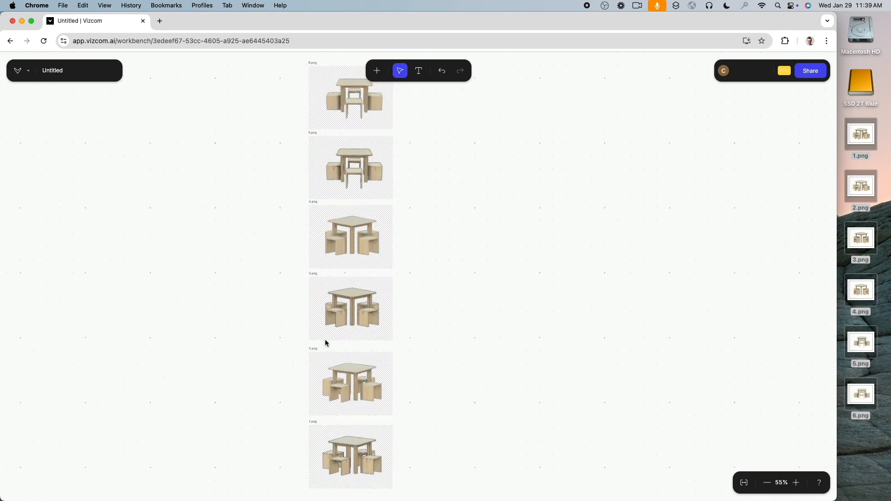
Attach a prompt card to 6.png, space it away from the image and have its prompt written by Describe.
{"action": "scroll", "coordinate": [427, 221], "scroll_direction": "up", "scroll_amount": 3}
{"action": "scroll", "coordinate": [388, 203], "scroll_direction": "up", "scroll_amount": 5}
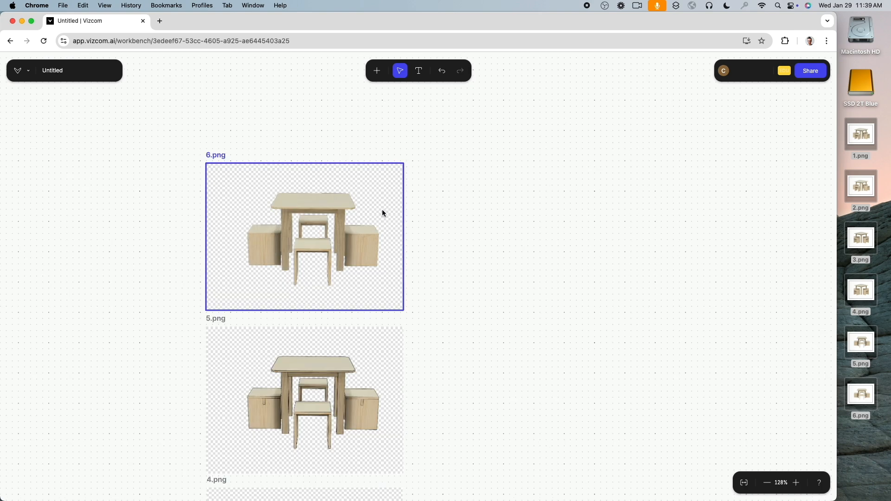
{"action": "left_click", "coordinate": [311, 225]}
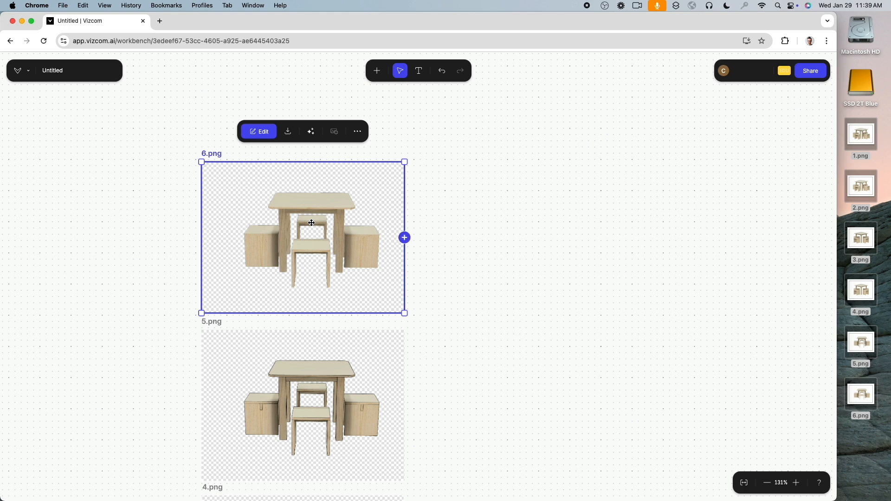
{"action": "left_click", "coordinate": [406, 238]}
{"action": "left_click_drag", "start_coordinate": [473, 189], "coordinate": [519, 190]}
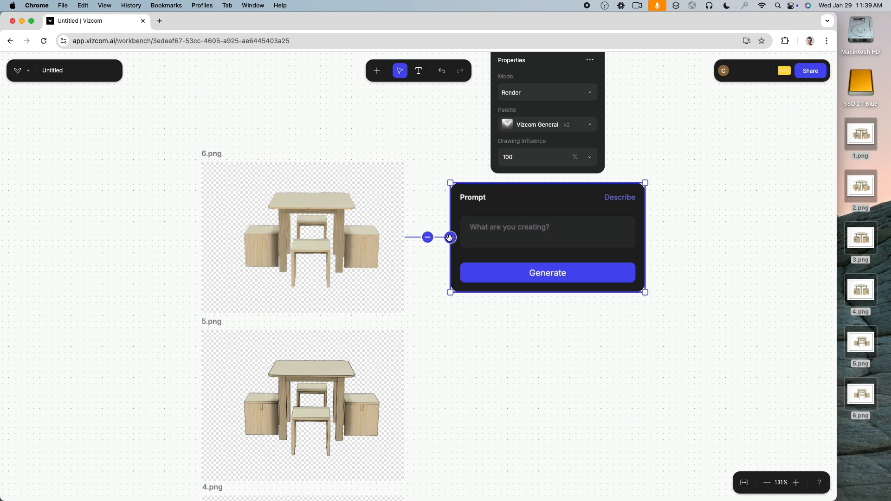
{"action": "left_click", "coordinate": [624, 198]}
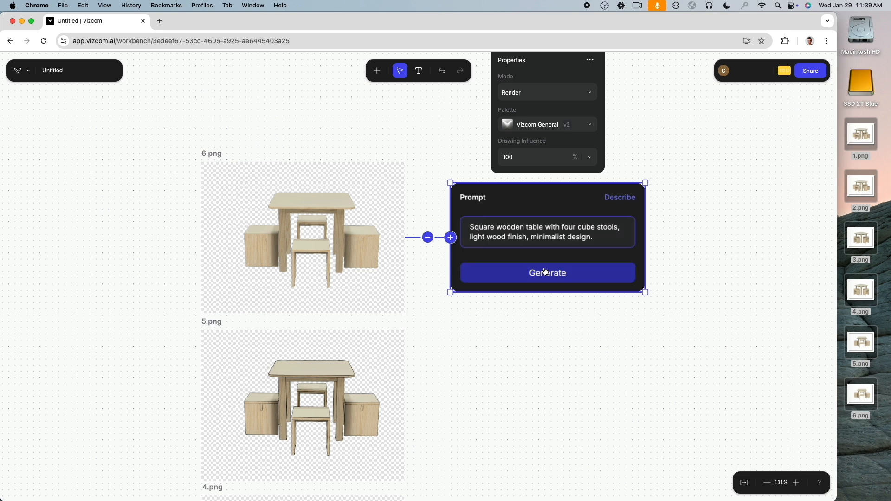
Edit the 6.png prompt to specify a "light pine wood finish" and add "top surfaces painted off-white" before "minimalist design".
{"action": "left_click", "coordinate": [489, 237]}
{"action": "type", "text": "pine"}
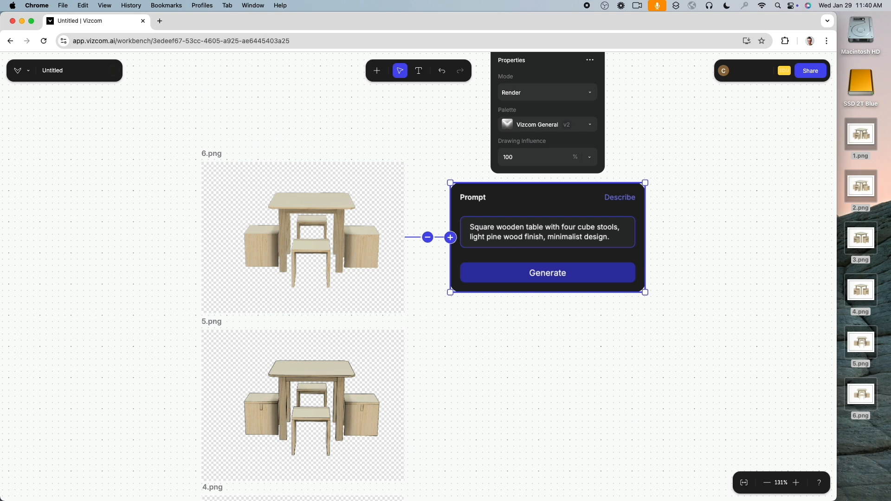
{"action": "type", "text": "top surfaces"}
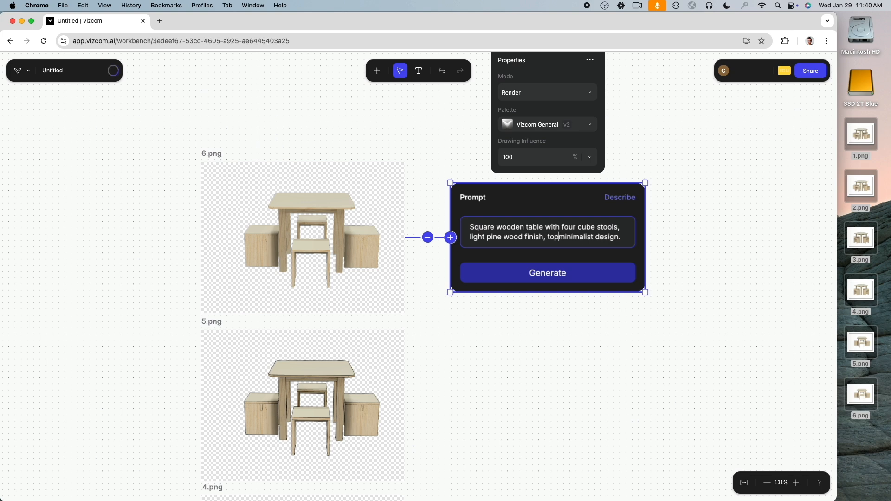
{"action": "type", "text": " paintr"}
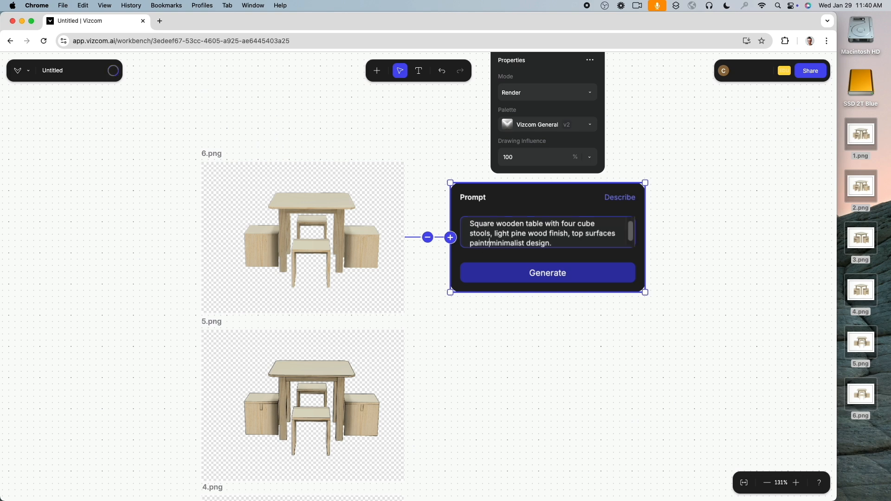
{"action": "key", "text": "BackSpace"}
{"action": "type", "text": "ed white"}
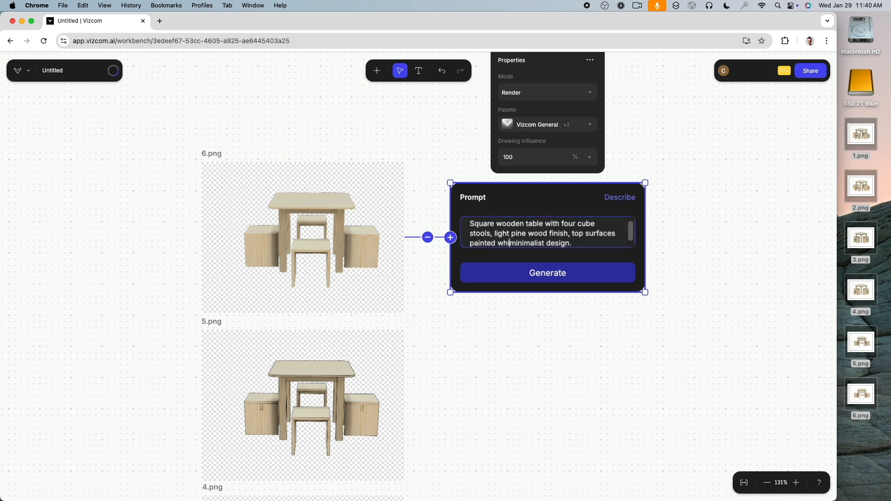
{"action": "type", "text": ", "}
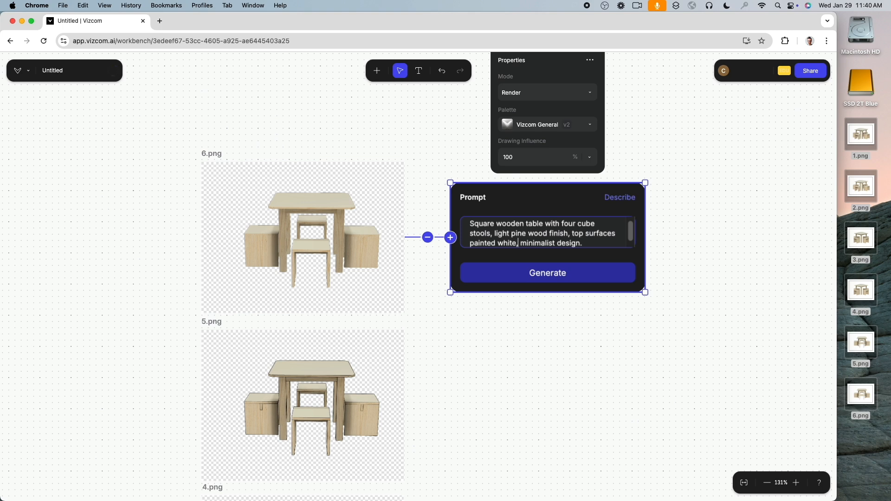
{"action": "type", "text": "off-"}
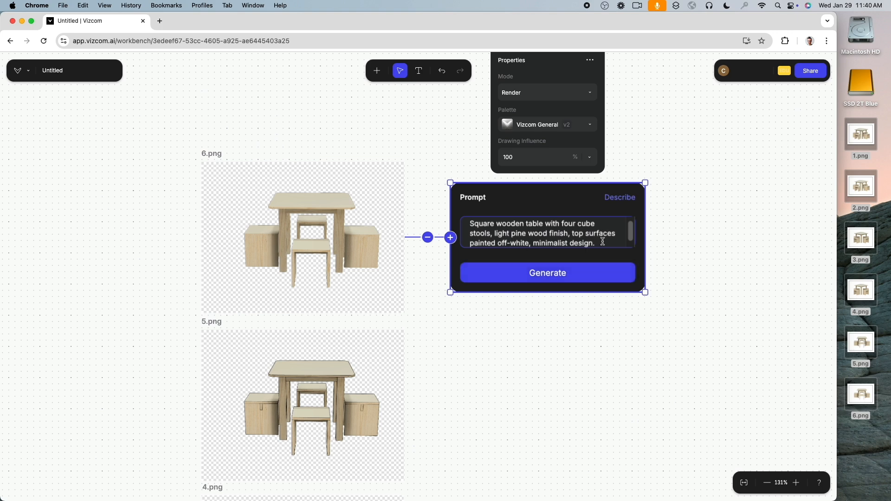
Copy the whole prompt text and generate a render from 6.png with it.
{"action": "key", "text": "super+a"}
{"action": "key", "text": "super+c"}
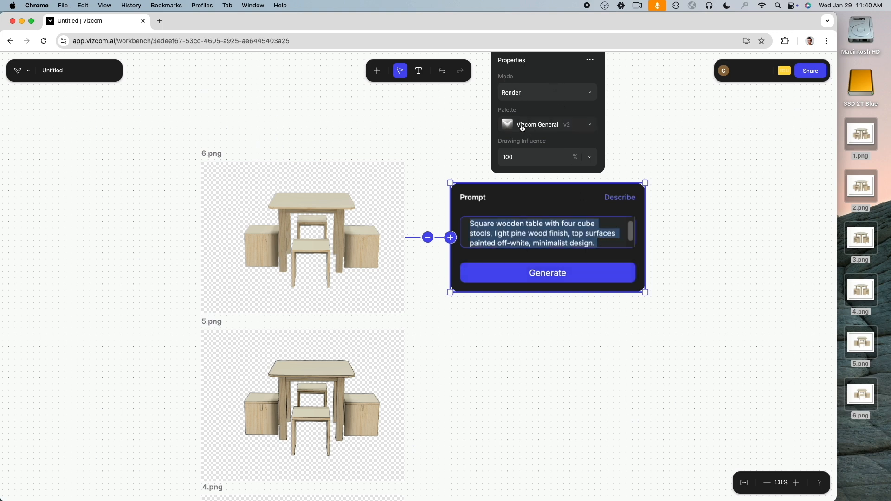
{"action": "left_click", "coordinate": [552, 273]}
{"action": "left_click_drag", "start_coordinate": [491, 422], "coordinate": [419, 346]}
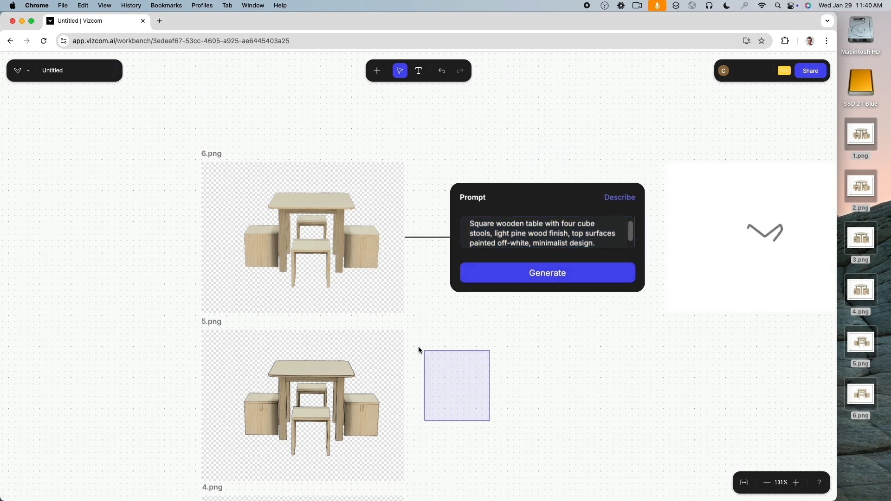
Attach a prompt card to 5.png, paste the copied prompt, align the card under the first one and generate the render.
{"action": "scroll", "coordinate": [413, 329], "scroll_direction": "down", "scroll_amount": 5}
{"action": "scroll", "coordinate": [414, 330], "scroll_direction": "right", "scroll_amount": 5}
{"action": "left_click", "coordinate": [247, 292]}
{"action": "left_click", "coordinate": [293, 291]}
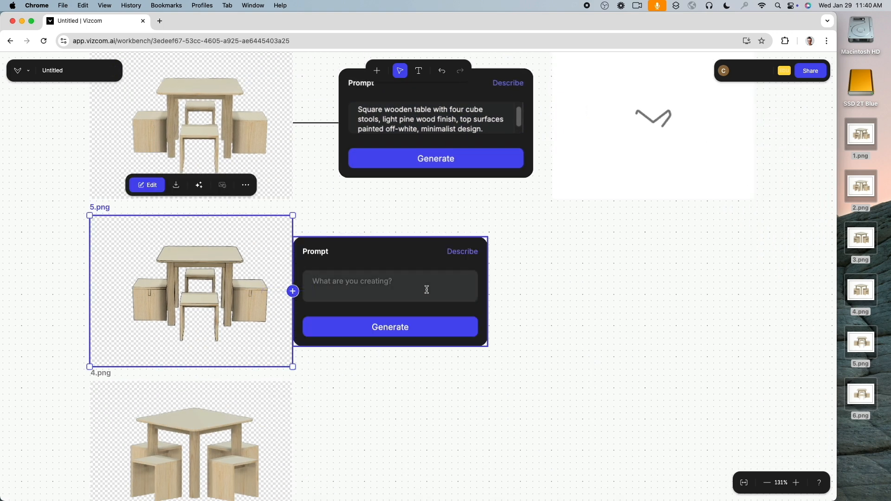
{"action": "left_click", "coordinate": [427, 289]}
{"action": "key", "text": "super+v"}
{"action": "left_click_drag", "start_coordinate": [390, 274], "coordinate": [436, 274]}
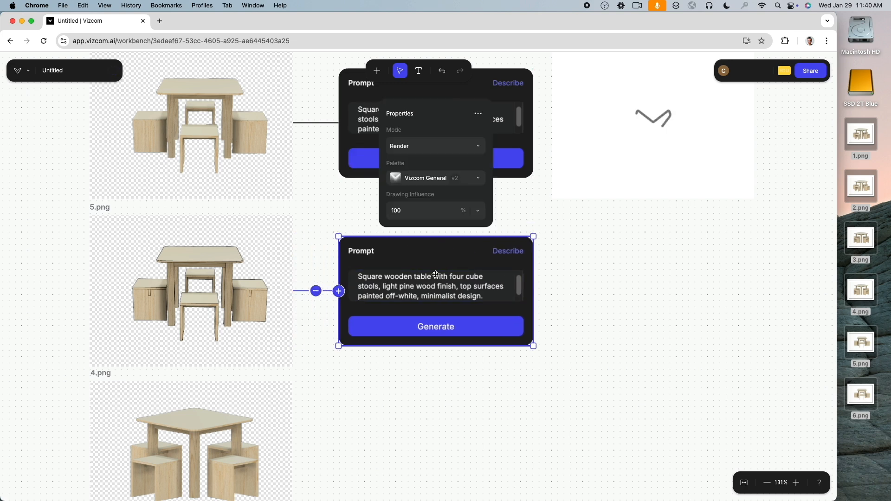
{"action": "left_click", "coordinate": [426, 327]}
Attach a prompt card to 4.png, space it away from the image, paste the copied prompt and generate the render.
{"action": "scroll", "coordinate": [408, 419], "scroll_direction": "down", "scroll_amount": 5}
{"action": "left_click", "coordinate": [291, 306]}
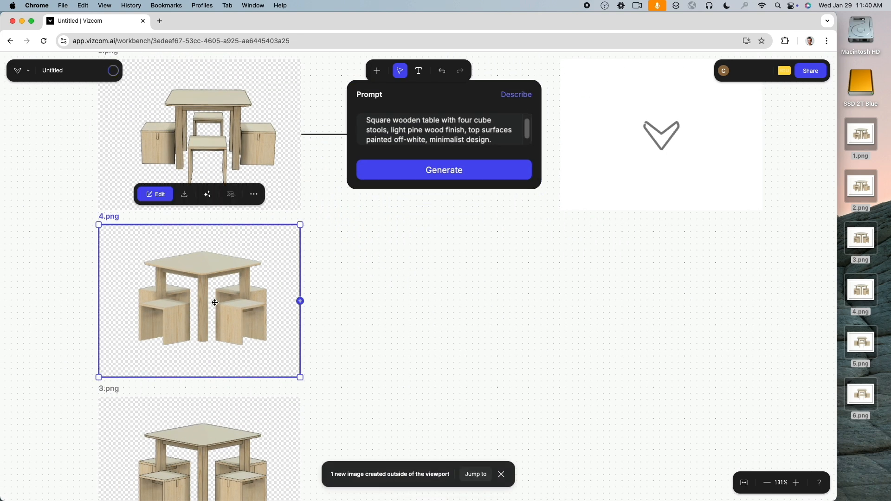
{"action": "left_click", "coordinate": [300, 302]}
{"action": "left_click_drag", "start_coordinate": [372, 268], "coordinate": [412, 260]}
{"action": "left_click", "coordinate": [494, 298]}
{"action": "key", "text": "super+v"}
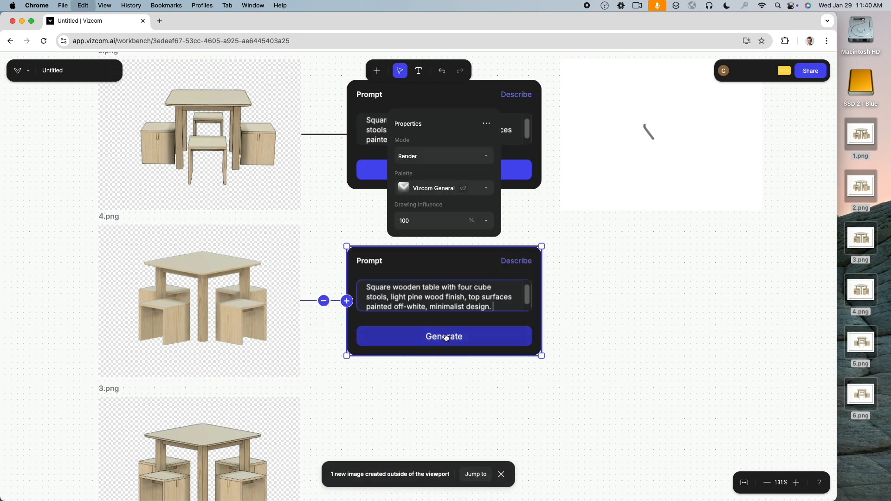
{"action": "left_click", "coordinate": [447, 338]}
Attach a prompt card to 3.png, paste the copied prompt, align the card with those above and generate the render.
{"action": "scroll", "coordinate": [312, 281], "scroll_direction": "down", "scroll_amount": 5}
{"action": "left_click", "coordinate": [305, 309]}
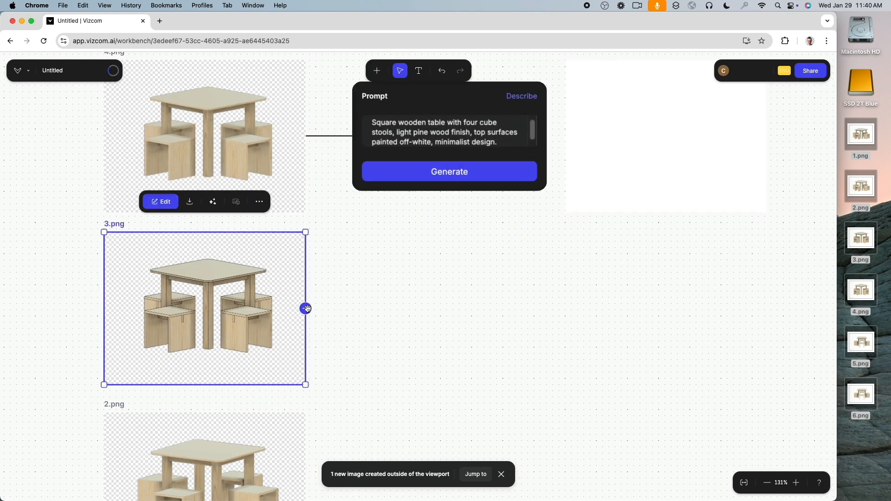
{"action": "left_click", "coordinate": [307, 309]}
{"action": "left_click", "coordinate": [406, 293]}
{"action": "key", "text": "super+v"}
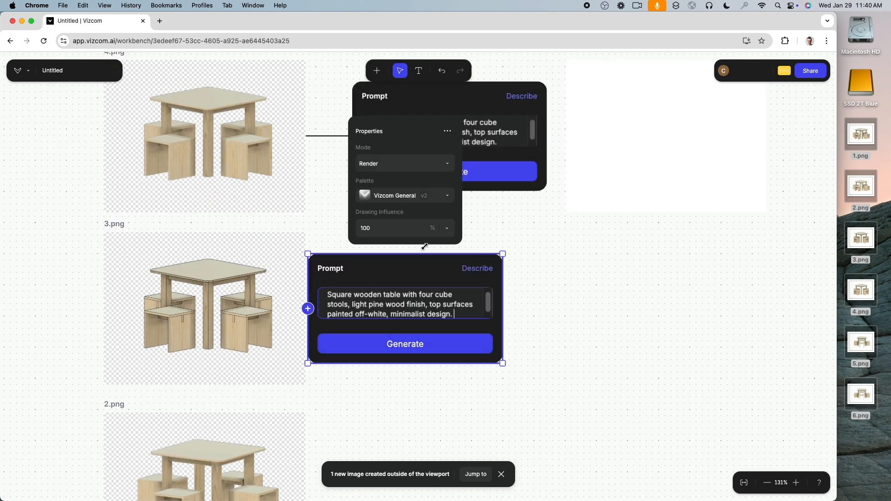
{"action": "left_click_drag", "start_coordinate": [426, 261], "coordinate": [470, 261]}
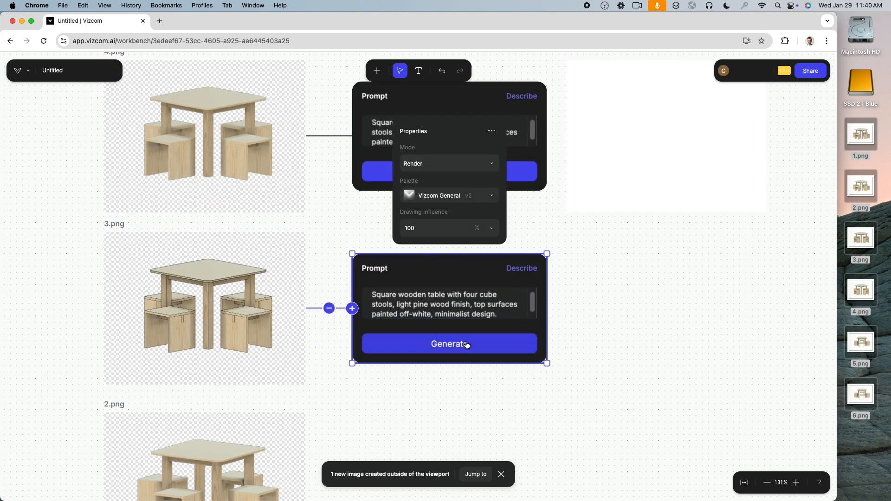
{"action": "left_click", "coordinate": [468, 346]}
Attach a prompt card to 2.png, space it away from the image, paste the copied prompt and generate the render.
{"action": "scroll", "coordinate": [397, 236], "scroll_direction": "down", "scroll_amount": 5}
{"action": "left_click", "coordinate": [245, 271]}
{"action": "left_click", "coordinate": [286, 280]}
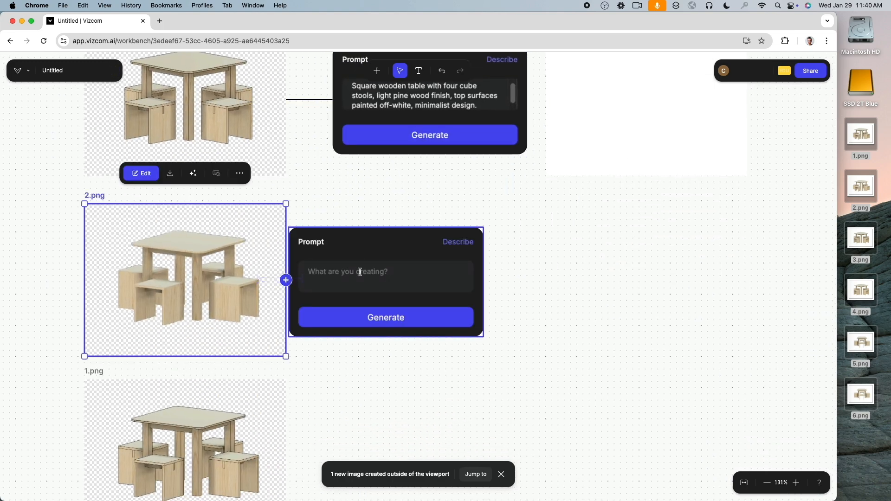
{"action": "left_click", "coordinate": [360, 272]}
{"action": "left_click_drag", "start_coordinate": [349, 240], "coordinate": [393, 240]}
{"action": "left_click", "coordinate": [408, 266]}
{"action": "key", "text": "super+v"}
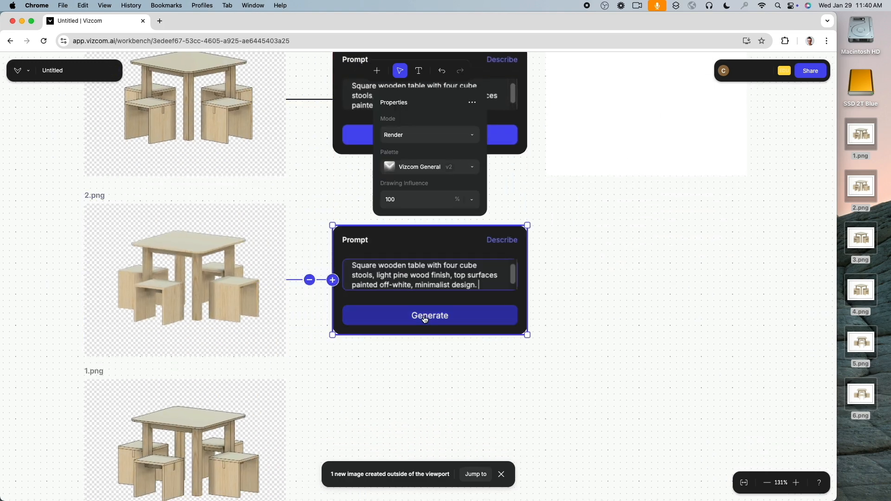
{"action": "left_click", "coordinate": [426, 319]}
Attach a prompt card to 1.png, align it under the card above, paste the copied prompt and generate the render.
{"action": "scroll", "coordinate": [386, 390], "scroll_direction": "down", "scroll_amount": 3}
{"action": "left_click", "coordinate": [216, 302]}
{"action": "left_click", "coordinate": [284, 324]}
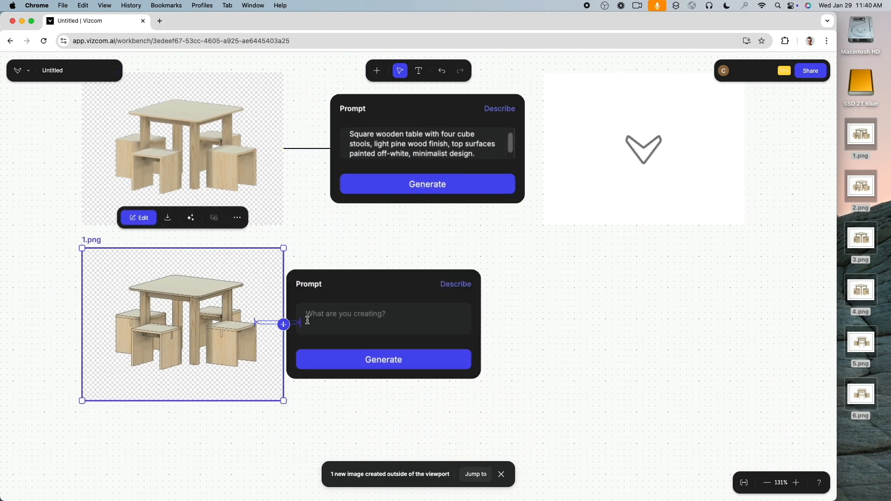
{"action": "left_click_drag", "start_coordinate": [308, 321], "coordinate": [351, 321]}
{"action": "left_click", "coordinate": [405, 333]}
{"action": "key", "text": "super+v"}
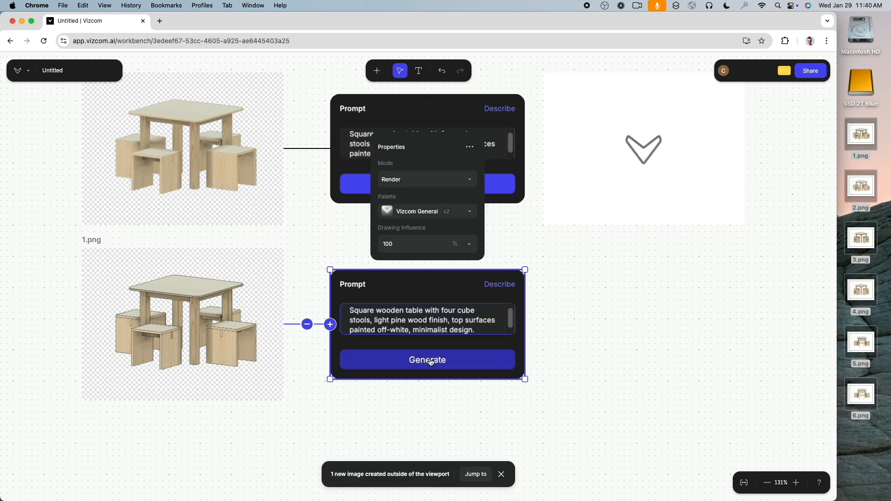
{"action": "left_click", "coordinate": [427, 361]}
Examine the generated renders up close, comparing their backgrounds, wood finish and top surfaces with the source images.
{"action": "scroll", "coordinate": [579, 278], "scroll_direction": "down", "scroll_amount": 5}
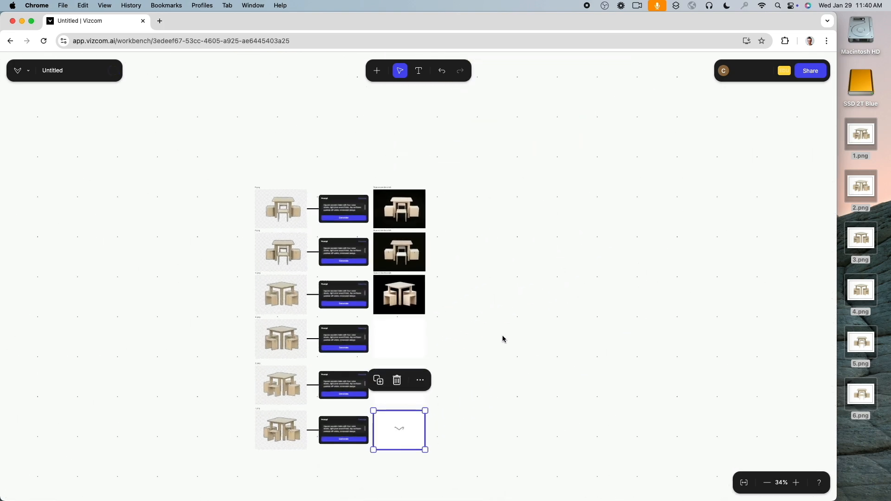
{"action": "scroll", "coordinate": [451, 231], "scroll_direction": "up", "scroll_amount": 10}
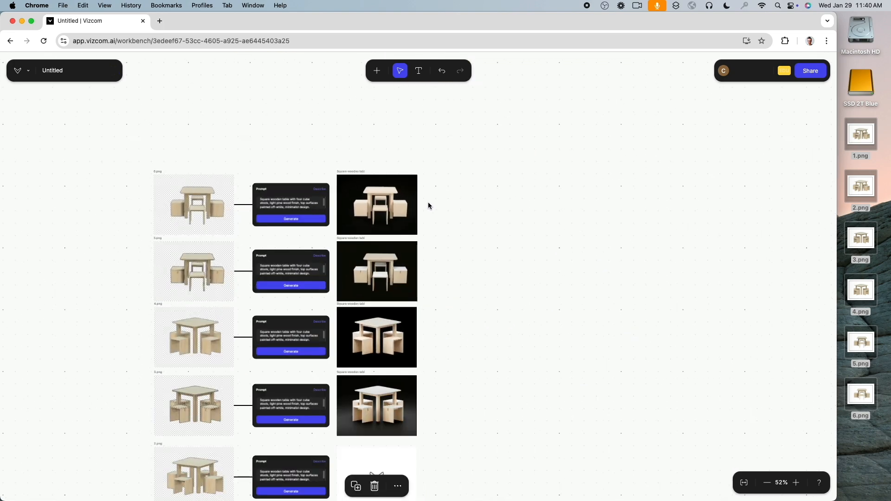
{"action": "scroll", "coordinate": [452, 192], "scroll_direction": "up", "scroll_amount": 5}
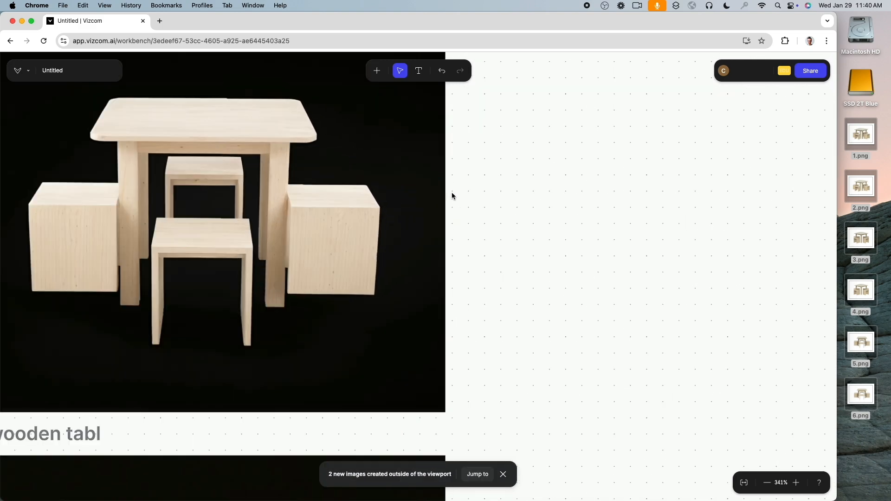
{"action": "scroll", "coordinate": [507, 216], "scroll_direction": "down", "scroll_amount": 2}
{"action": "scroll", "coordinate": [507, 216], "scroll_direction": "down", "scroll_amount": 15}
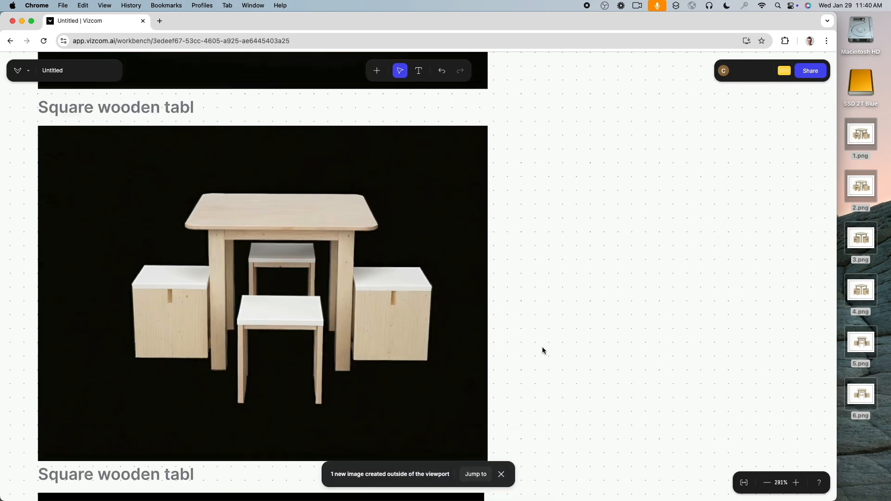
{"action": "scroll", "coordinate": [543, 347], "scroll_direction": "left", "scroll_amount": 3}
{"action": "scroll", "coordinate": [606, 307], "scroll_direction": "down", "scroll_amount": 5}
{"action": "scroll", "coordinate": [620, 194], "scroll_direction": "down", "scroll_amount": 5}
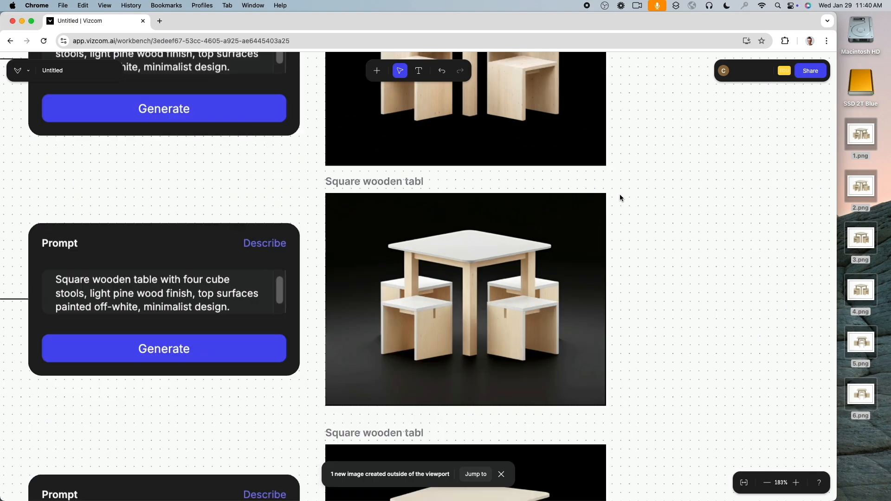
{"action": "scroll", "coordinate": [633, 250], "scroll_direction": "up", "scroll_amount": 2}
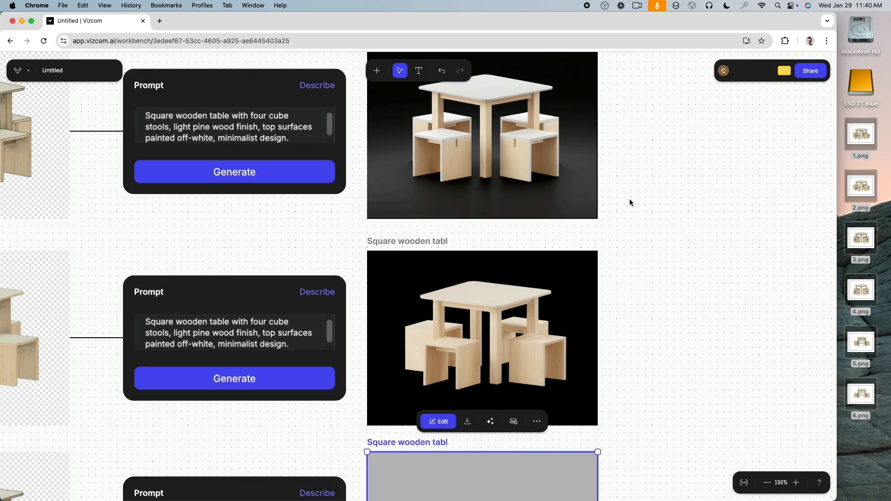
{"action": "scroll", "coordinate": [630, 199], "scroll_direction": "down", "scroll_amount": 5}
{"action": "scroll", "coordinate": [532, 213], "scroll_direction": "up", "scroll_amount": 10}
{"action": "scroll", "coordinate": [520, 224], "scroll_direction": "down", "scroll_amount": 10}
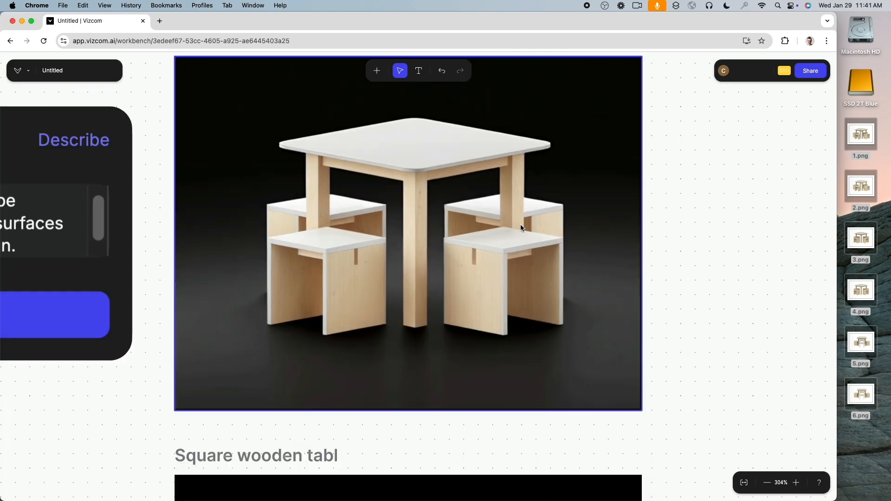
{"action": "scroll", "coordinate": [609, 109], "scroll_direction": "down", "scroll_amount": 5}
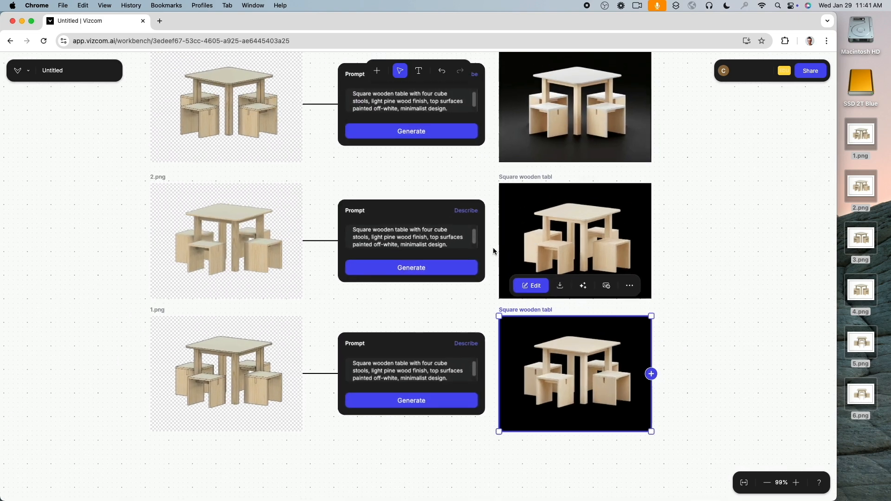
Preview the source file 1.png from the desktop to check its background, and close the preview.
{"action": "left_click", "coordinate": [885, 138]}
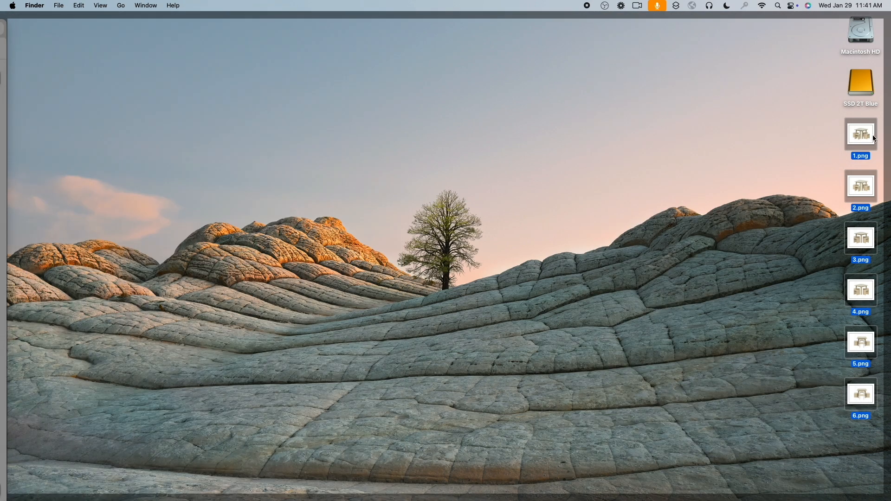
{"action": "left_click", "coordinate": [853, 135]}
{"action": "key", "text": "space"}
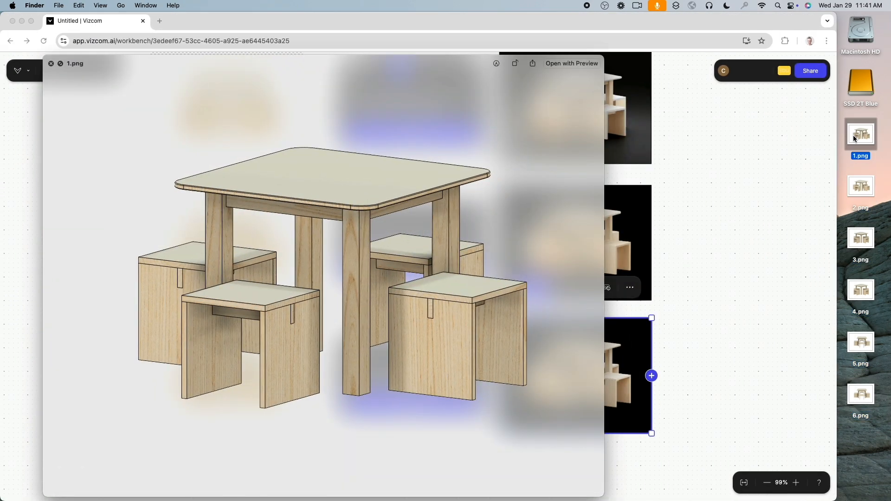
{"action": "key", "text": "space"}
Open 6.png for editing, hide and reshow its white Background layer, and return to the workbench with the layer visible.
{"action": "scroll", "coordinate": [135, 174], "scroll_direction": "up", "scroll_amount": 5}
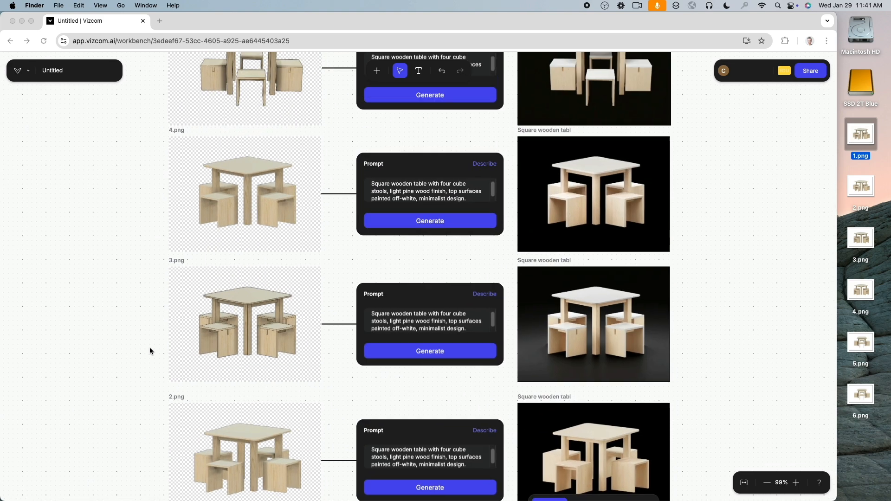
{"action": "scroll", "coordinate": [236, 242], "scroll_direction": "up", "scroll_amount": 3}
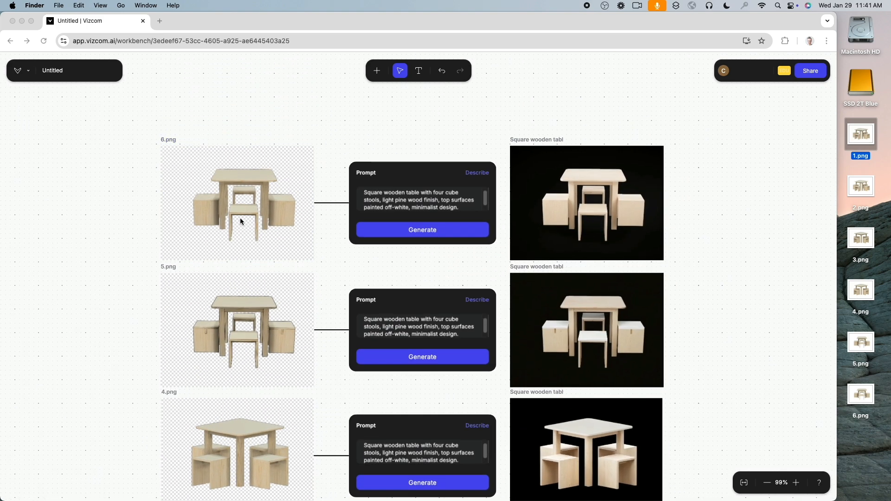
{"action": "double_click", "coordinate": [241, 221]}
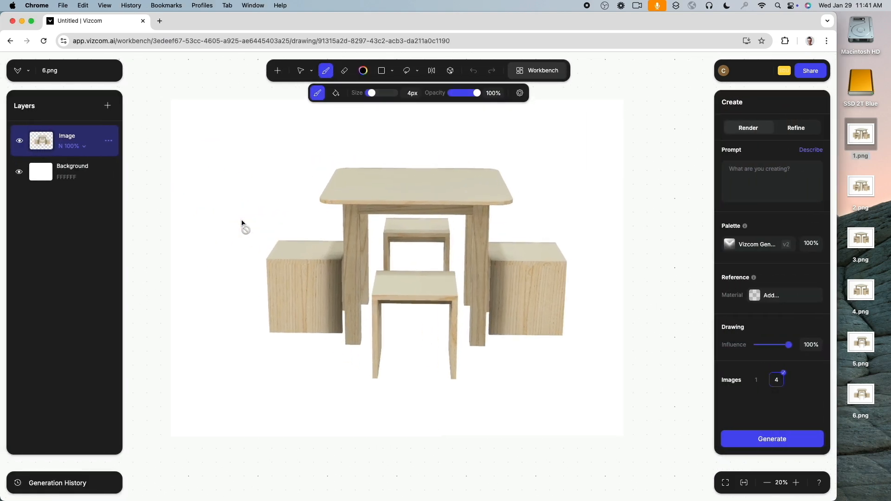
{"action": "left_click", "coordinate": [19, 174]}
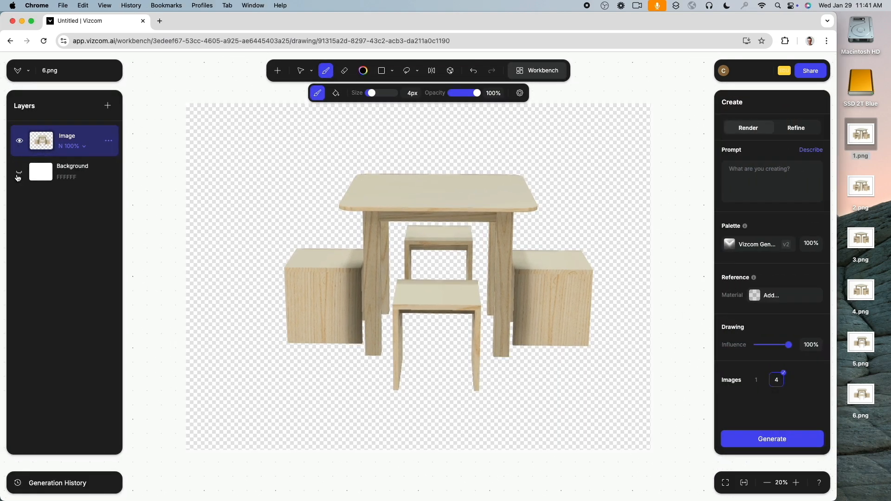
{"action": "left_click", "coordinate": [18, 174]}
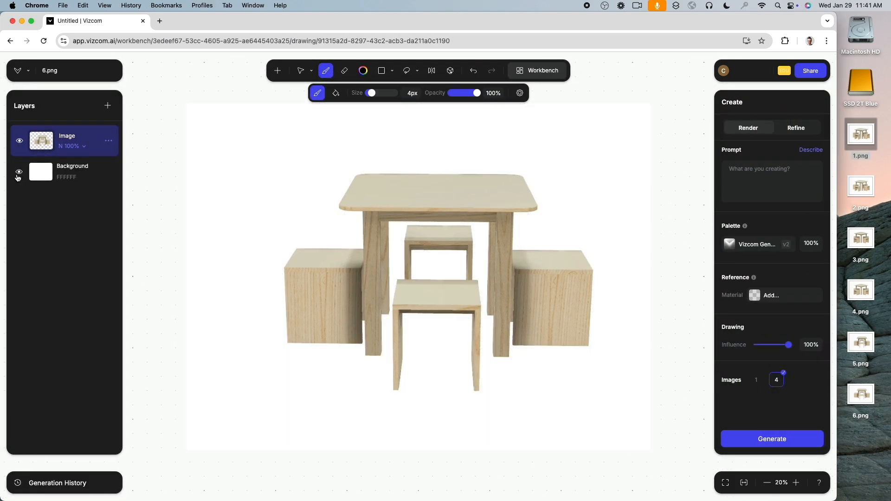
{"action": "left_click", "coordinate": [543, 72]}
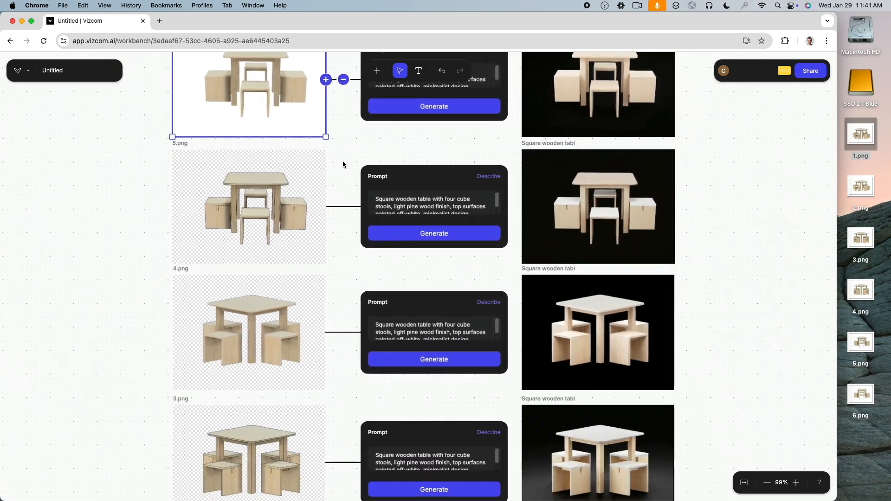
Open 5.png and 4.png for editing so their white Background layers apply, returning to the workbench after each.
{"action": "double_click", "coordinate": [281, 192]}
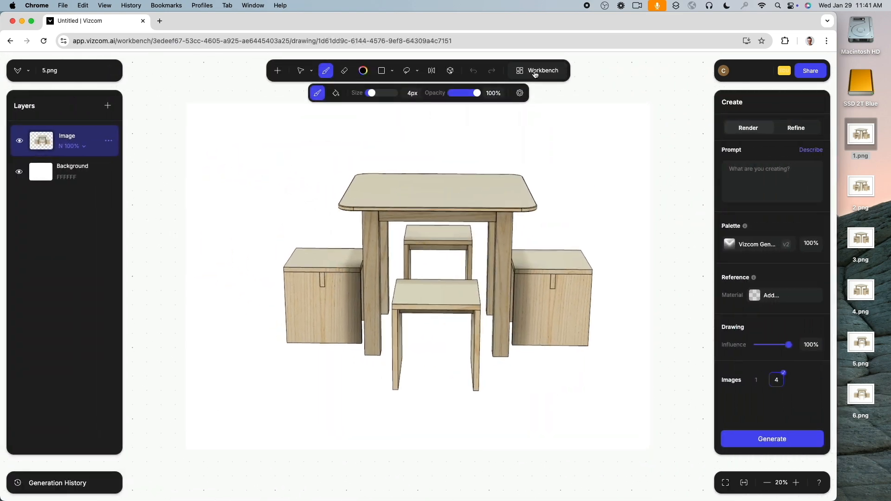
{"action": "left_click", "coordinate": [535, 71]}
{"action": "double_click", "coordinate": [282, 194]}
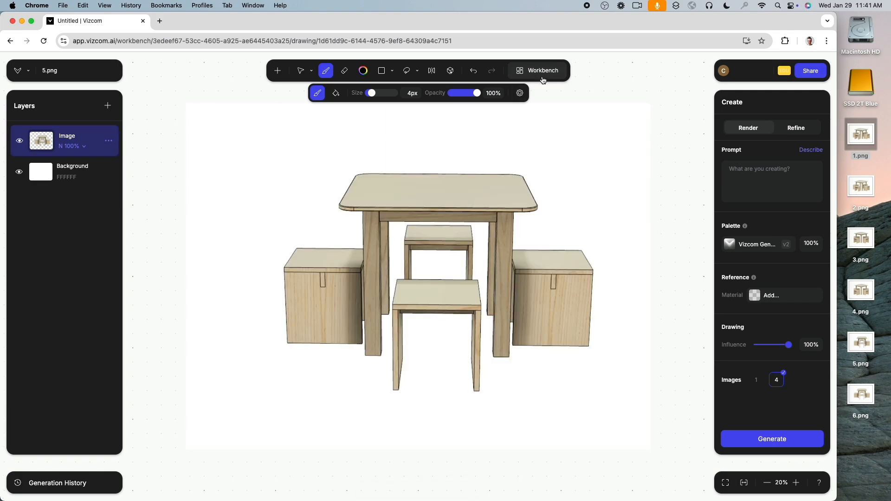
{"action": "left_click", "coordinate": [541, 72]}
{"action": "double_click", "coordinate": [312, 212]}
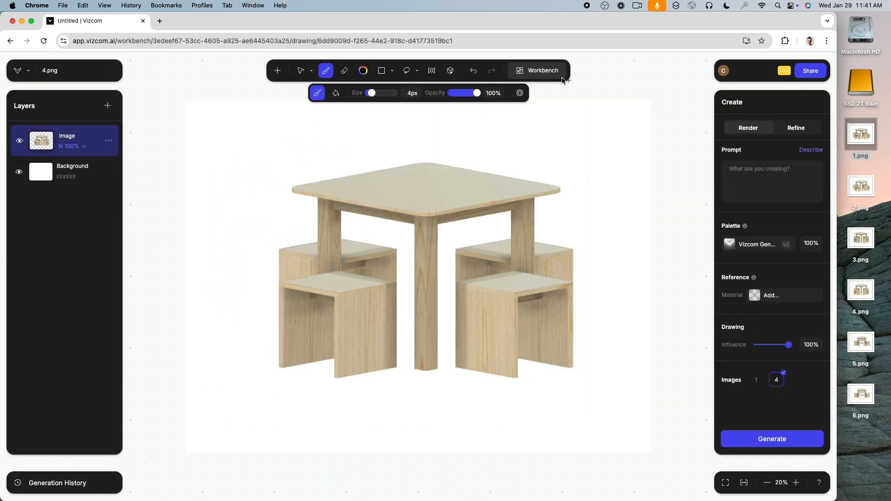
{"action": "left_click", "coordinate": [560, 77]}
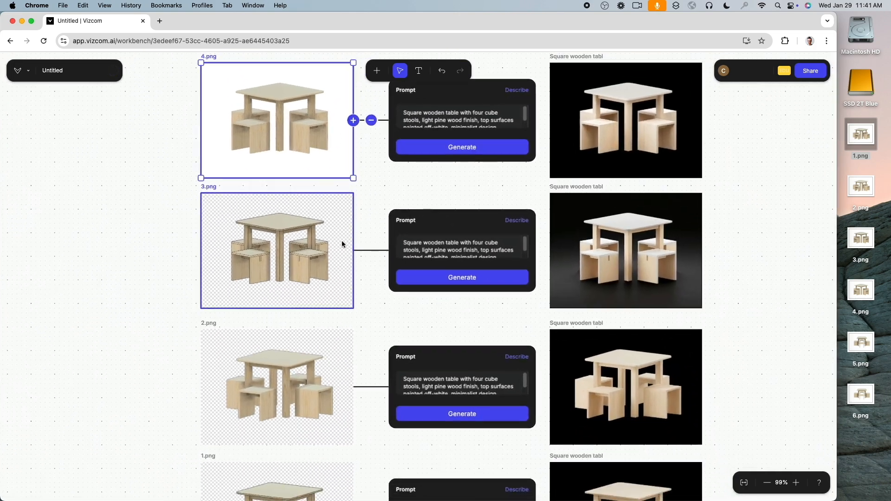
Open 3.png, 2.png and 1.png in turn so their white Background layers apply, returning to the workbench each time.
{"action": "double_click", "coordinate": [339, 243]}
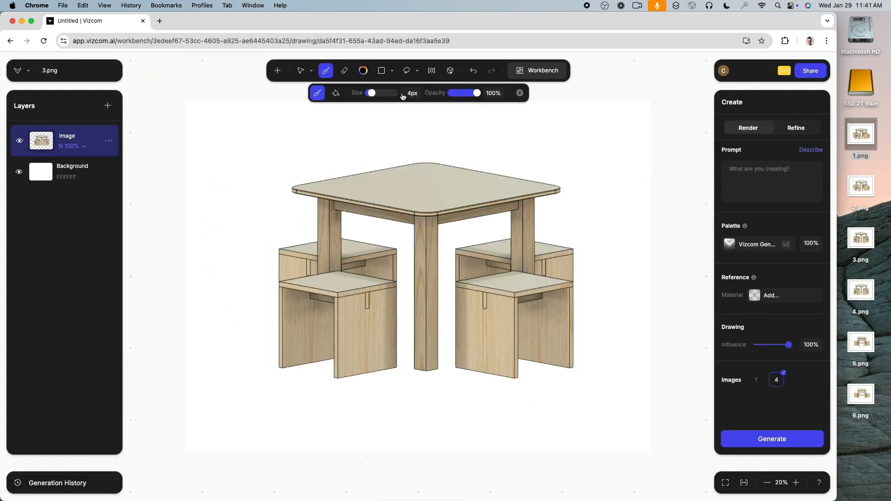
{"action": "left_click", "coordinate": [549, 74]}
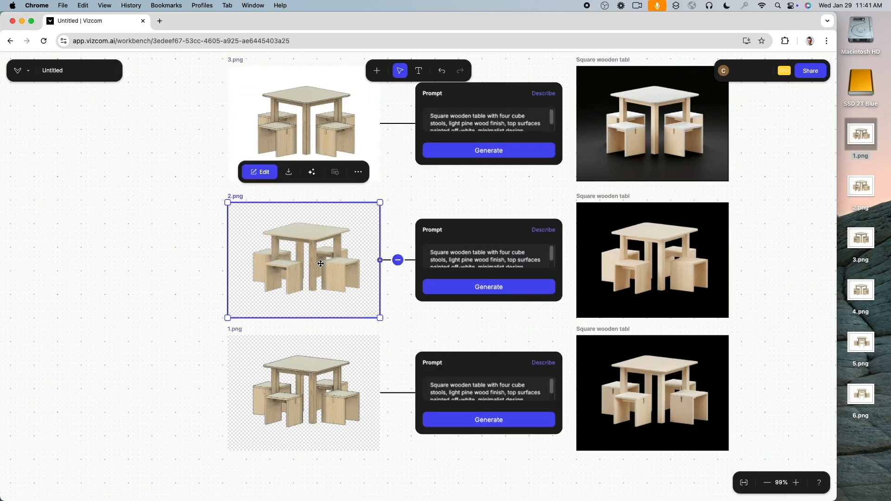
{"action": "double_click", "coordinate": [321, 263]}
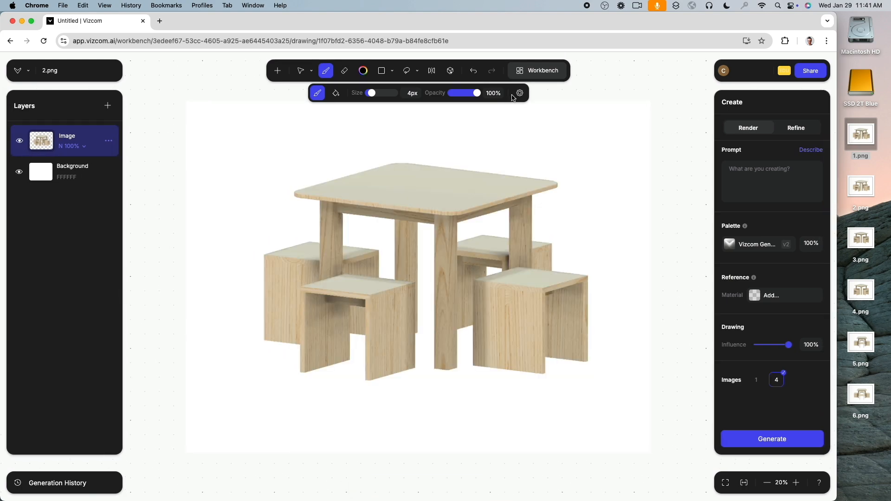
{"action": "left_click", "coordinate": [541, 72]}
{"action": "double_click", "coordinate": [316, 100]}
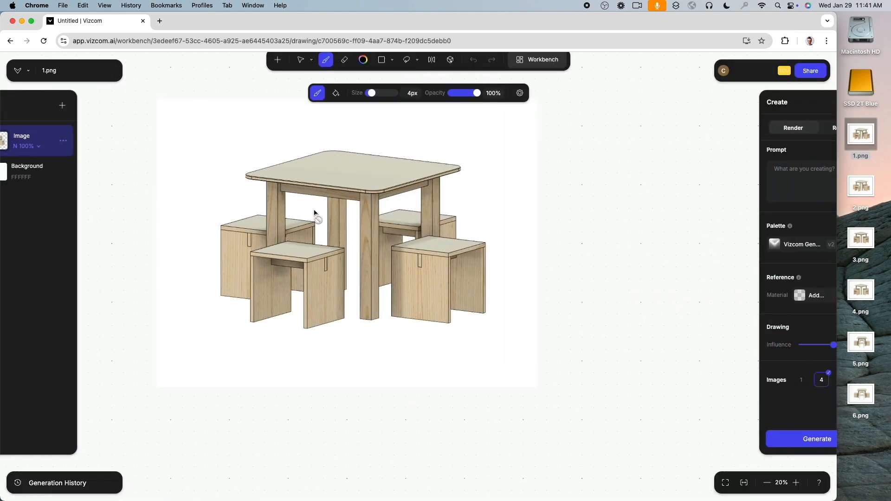
{"action": "left_click", "coordinate": [554, 71]}
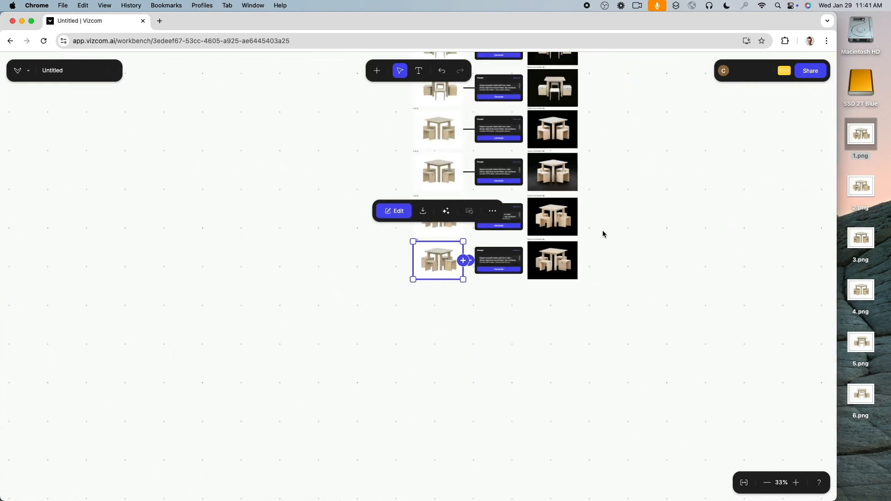
Delete all six dark-background renders beside the prompt cards.
{"action": "left_click_drag", "start_coordinate": [534, 124], "coordinate": [464, 406]}
{"action": "key", "text": "BackSpace"}
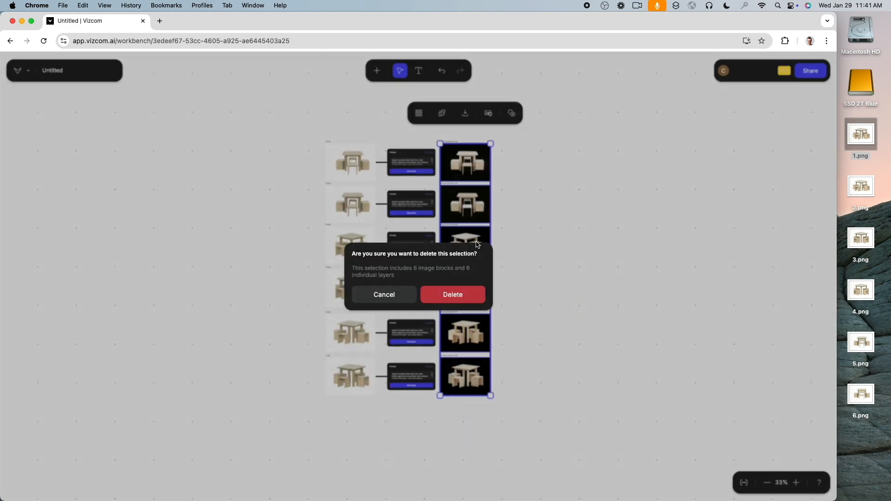
{"action": "left_click", "coordinate": [465, 301]}
Generate new renders from all six existing prompt cards, working from 6.png down to 1.png.
{"action": "scroll", "coordinate": [459, 177], "scroll_direction": "up", "scroll_amount": 5}
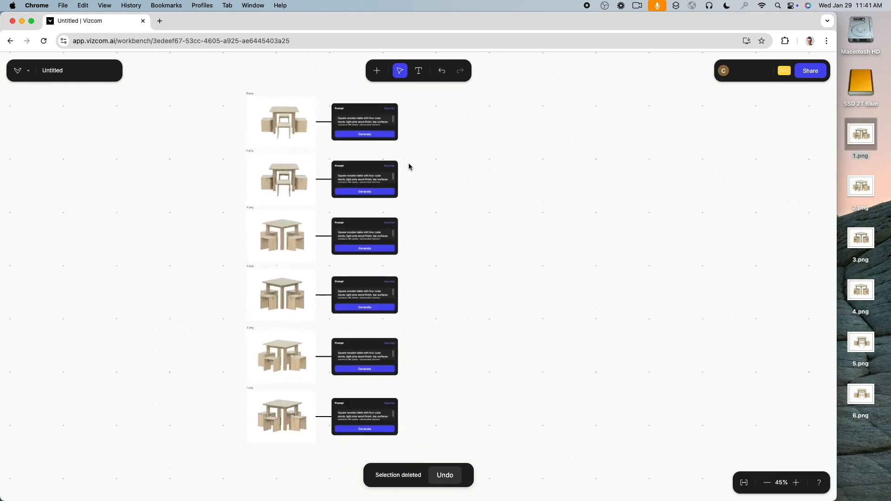
{"action": "left_click", "coordinate": [387, 135]}
{"action": "left_click", "coordinate": [381, 192]}
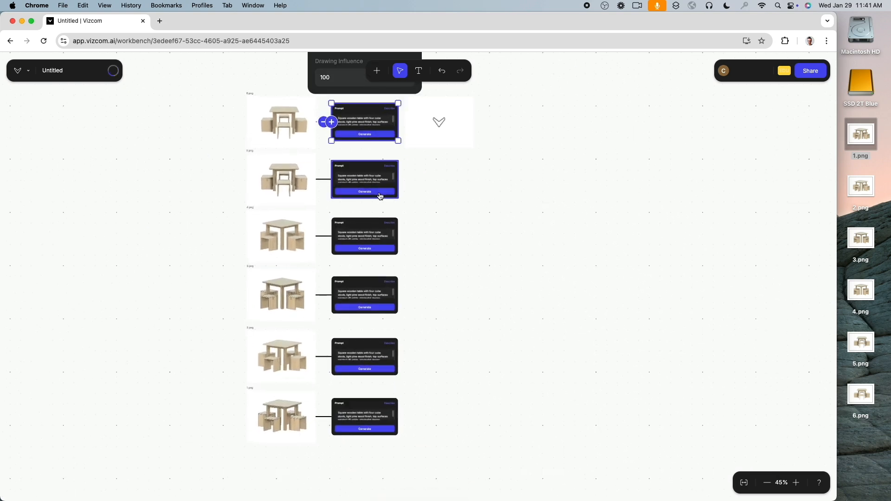
{"action": "left_click", "coordinate": [380, 253]}
{"action": "left_click", "coordinate": [376, 308]}
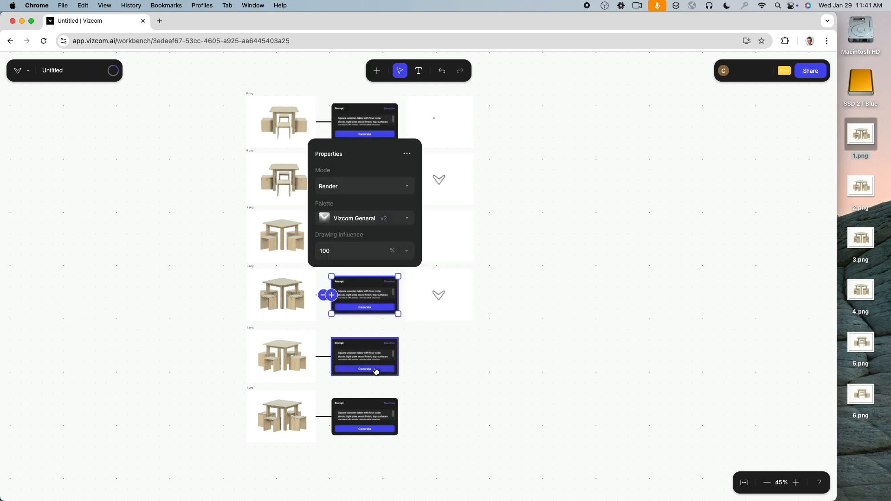
{"action": "left_click", "coordinate": [376, 370]}
{"action": "left_click", "coordinate": [373, 429]}
{"action": "left_click", "coordinate": [567, 261]}
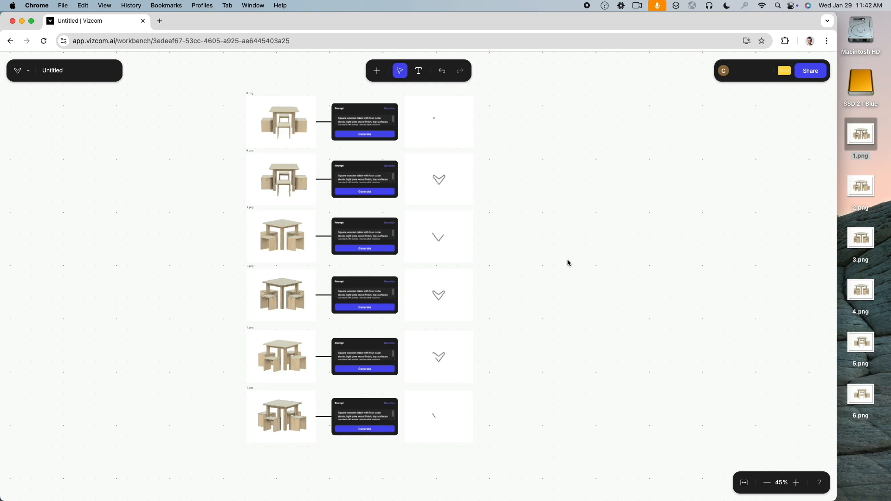
{"action": "scroll", "coordinate": [498, 133], "scroll_direction": "up", "scroll_amount": 5}
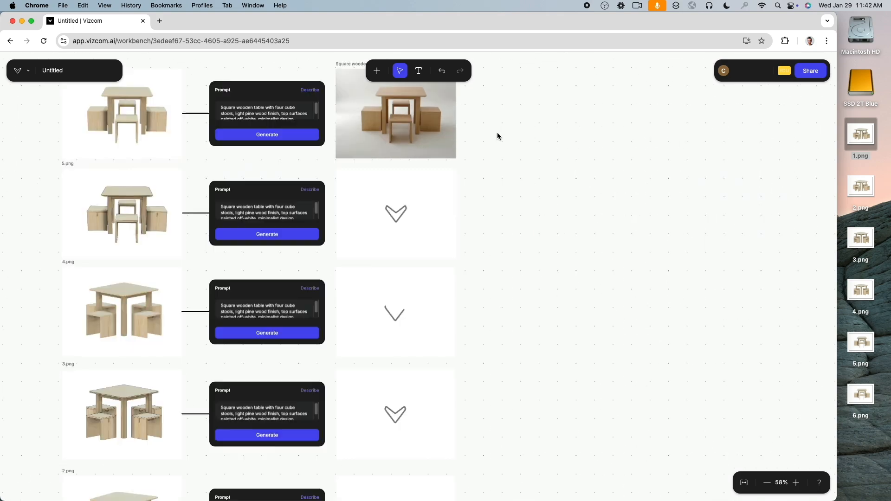
Inspect the newly generated renders of 5.png and 4.png up close while the remaining images render.
{"action": "scroll", "coordinate": [497, 132], "scroll_direction": "up", "scroll_amount": 10}
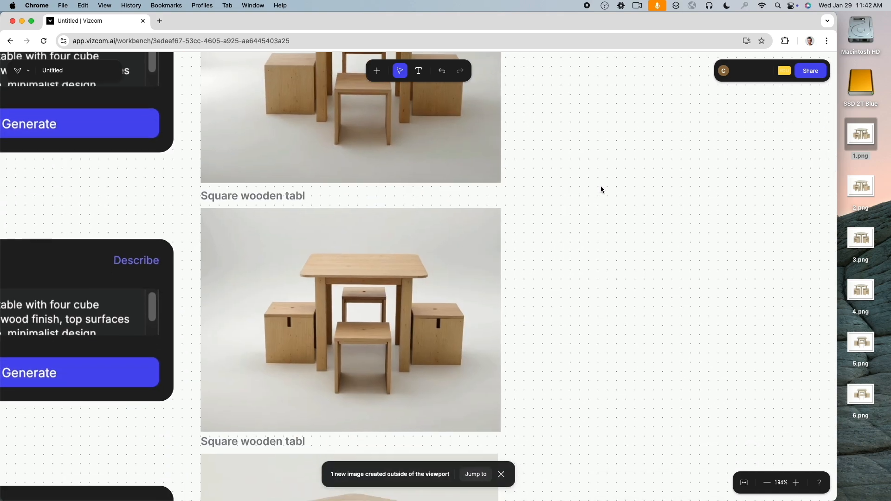
{"action": "scroll", "coordinate": [601, 190], "scroll_direction": "down", "scroll_amount": 10}
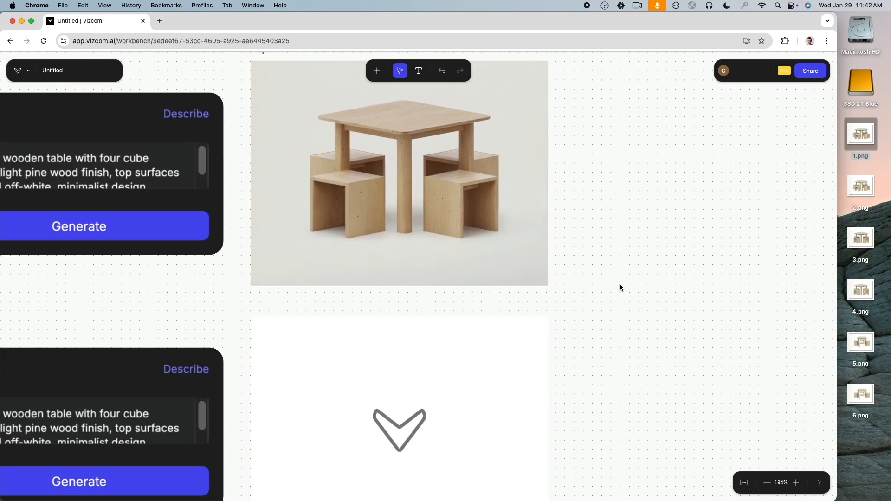
{"action": "scroll", "coordinate": [620, 284], "scroll_direction": "down", "scroll_amount": 5}
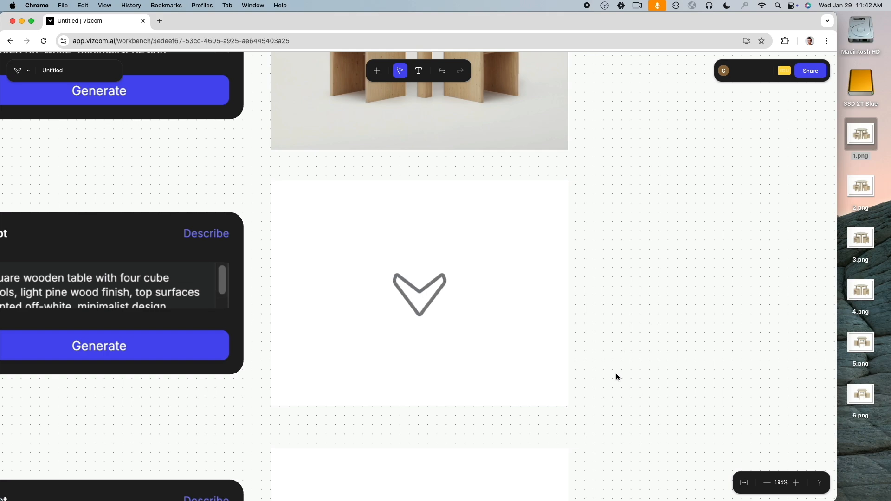
{"action": "scroll", "coordinate": [578, 260], "scroll_direction": "up", "scroll_amount": 5}
{"action": "scroll", "coordinate": [583, 219], "scroll_direction": "down", "scroll_amount": 5}
{"action": "scroll", "coordinate": [599, 241], "scroll_direction": "down", "scroll_amount": 1}
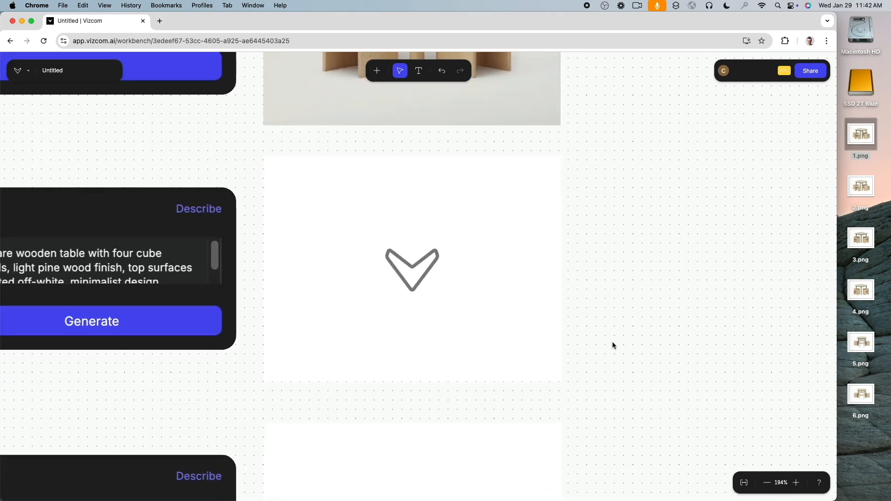
{"action": "scroll", "coordinate": [615, 356], "scroll_direction": "down", "scroll_amount": 5}
{"action": "scroll", "coordinate": [623, 277], "scroll_direction": "down", "scroll_amount": 5}
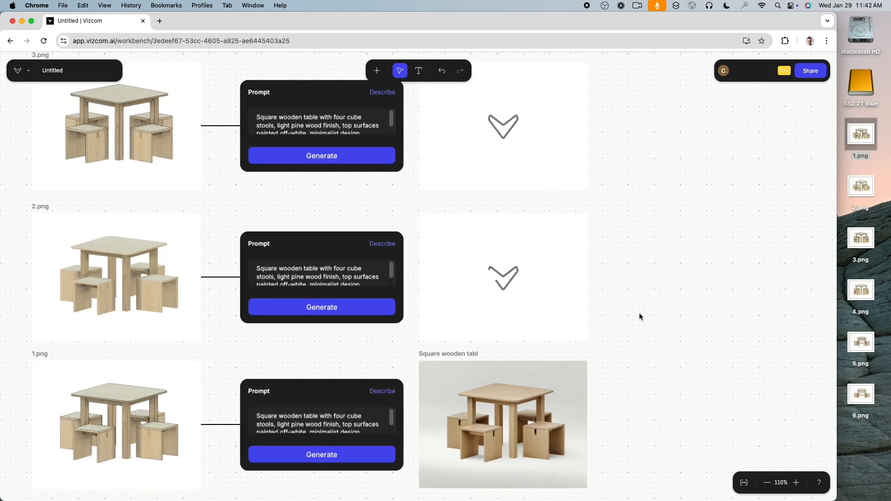
Examine the finished 1.png render up close and check the progress of the other renders.
{"action": "scroll", "coordinate": [604, 325], "scroll_direction": "down", "scroll_amount": 3}
{"action": "left_click", "coordinate": [573, 338]}
{"action": "scroll", "coordinate": [573, 339], "scroll_direction": "up", "scroll_amount": 5}
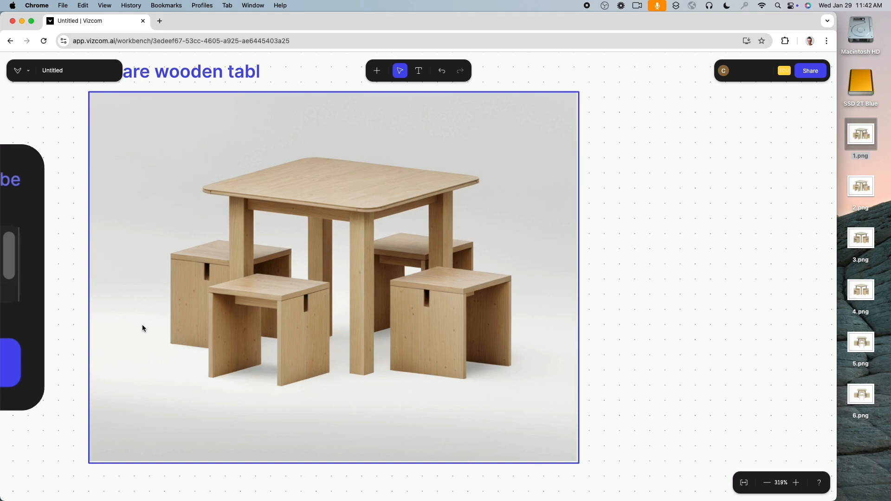
{"action": "scroll", "coordinate": [142, 329], "scroll_direction": "down", "scroll_amount": 5}
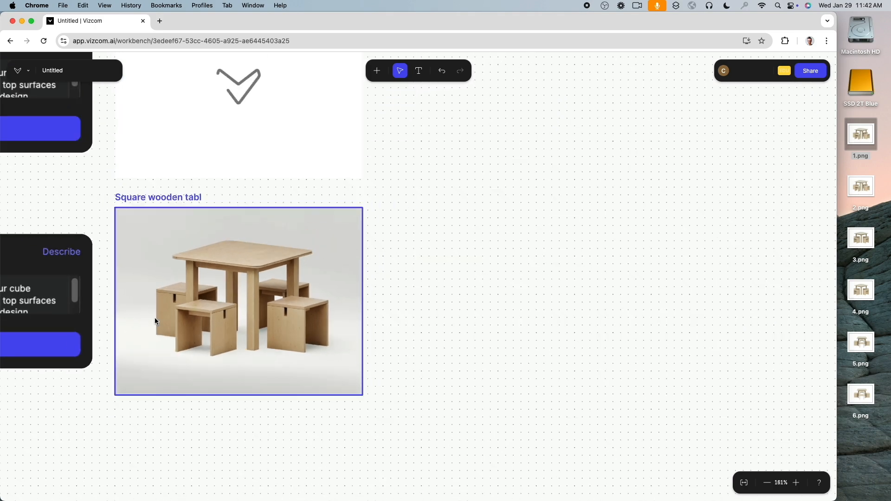
{"action": "scroll", "coordinate": [155, 320], "scroll_direction": "up", "scroll_amount": 4}
{"action": "scroll", "coordinate": [497, 316], "scroll_direction": "down", "scroll_amount": 4}
{"action": "scroll", "coordinate": [559, 178], "scroll_direction": "up", "scroll_amount": 10}
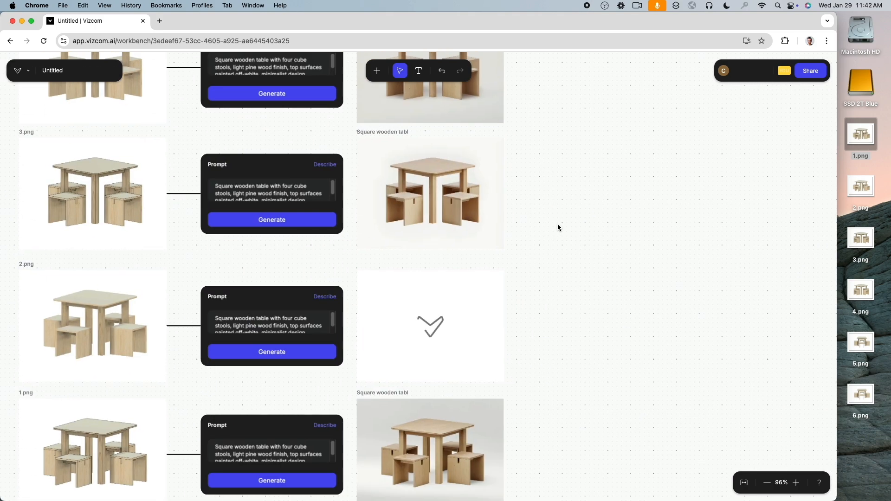
{"action": "scroll", "coordinate": [592, 233], "scroll_direction": "down", "scroll_amount": 5}
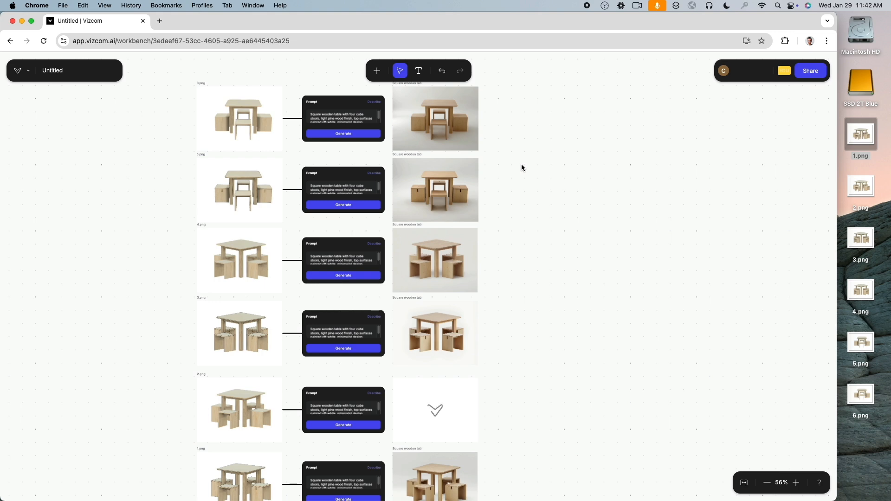
Compare the stool and tabletop details of 5.png and 3.png with their generated renders.
{"action": "left_click", "coordinate": [232, 195]}
{"action": "scroll", "coordinate": [239, 190], "scroll_direction": "up", "scroll_amount": 10}
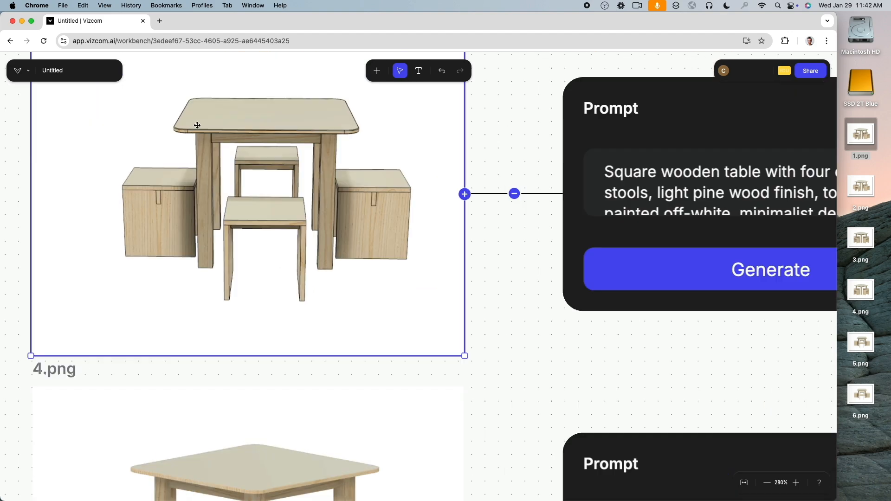
{"action": "scroll", "coordinate": [316, 161], "scroll_direction": "down", "scroll_amount": 2}
{"action": "scroll", "coordinate": [464, 185], "scroll_direction": "right", "scroll_amount": 8}
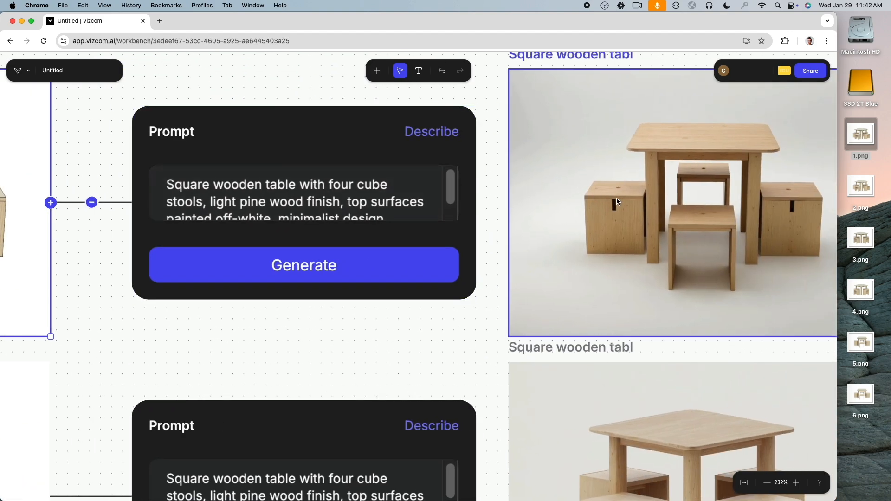
{"action": "scroll", "coordinate": [616, 209], "scroll_direction": "down", "scroll_amount": 5}
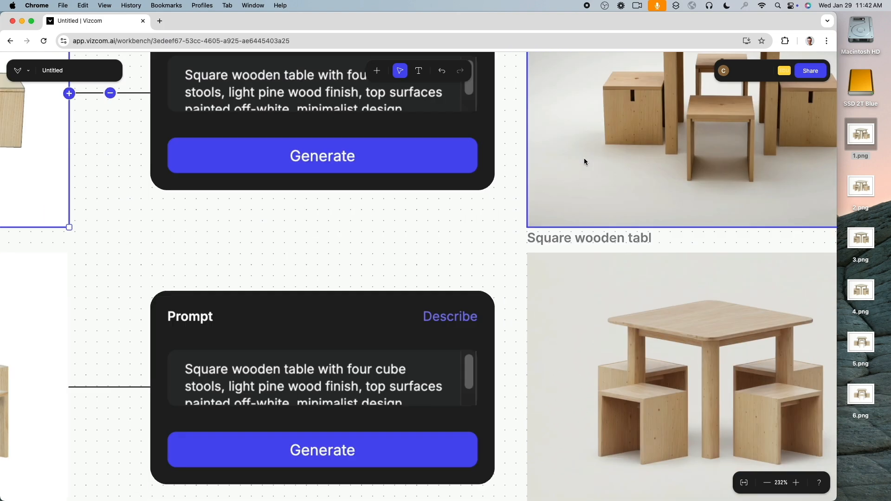
{"action": "scroll", "coordinate": [586, 161], "scroll_direction": "left", "scroll_amount": 5}
{"action": "scroll", "coordinate": [622, 187], "scroll_direction": "down", "scroll_amount": 6}
{"action": "scroll", "coordinate": [386, 277], "scroll_direction": "right", "scroll_amount": 10}
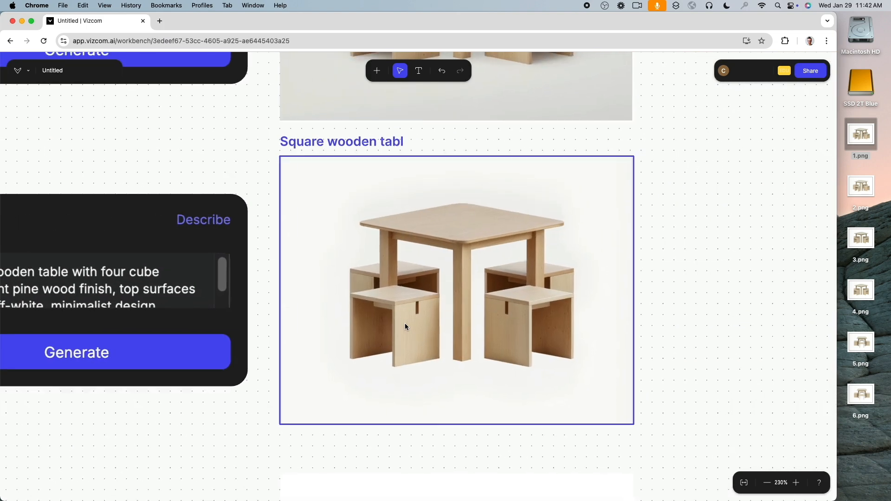
Compare the 1.png source image with its render, checking the table edges and stool slots.
{"action": "scroll", "coordinate": [405, 324], "scroll_direction": "down", "scroll_amount": 5}
{"action": "scroll", "coordinate": [452, 149], "scroll_direction": "down", "scroll_amount": 5}
{"action": "scroll", "coordinate": [452, 149], "scroll_direction": "left", "scroll_amount": 3}
{"action": "left_click", "coordinate": [216, 321]}
{"action": "scroll", "coordinate": [216, 321], "scroll_direction": "up", "scroll_amount": 5}
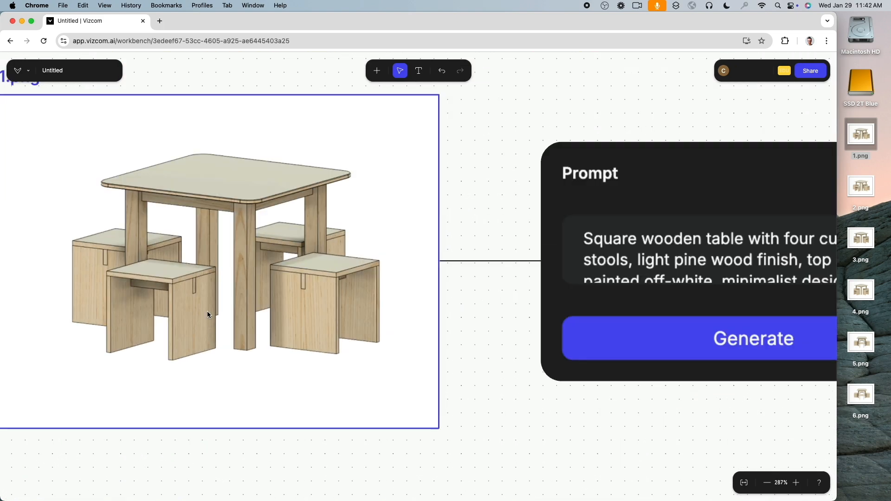
{"action": "scroll", "coordinate": [471, 250], "scroll_direction": "down", "scroll_amount": 5}
{"action": "scroll", "coordinate": [511, 255], "scroll_direction": "right", "scroll_amount": 10}
{"action": "scroll", "coordinate": [563, 257], "scroll_direction": "up", "scroll_amount": 5}
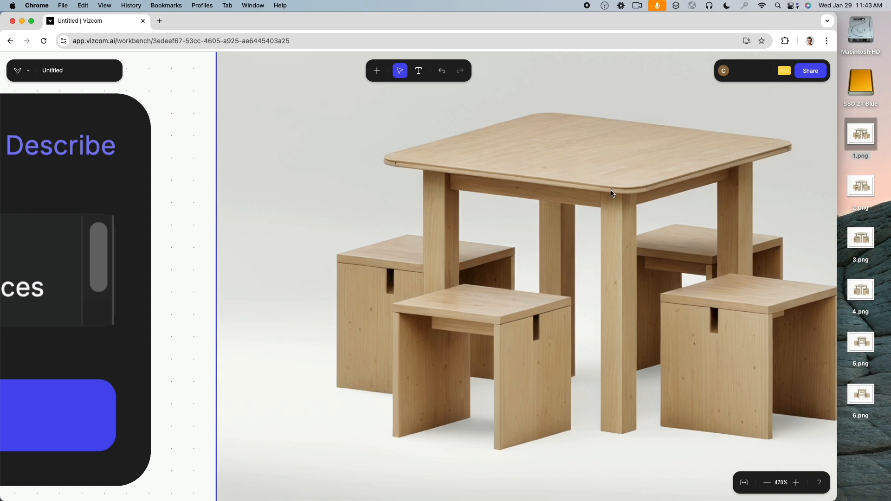
{"action": "scroll", "coordinate": [610, 194], "scroll_direction": "down", "scroll_amount": 5}
Inspect the stools and wood grain in the 2.png render and compare them with the 1.png render.
{"action": "left_click_drag", "start_coordinate": [618, 106], "coordinate": [553, 300]}
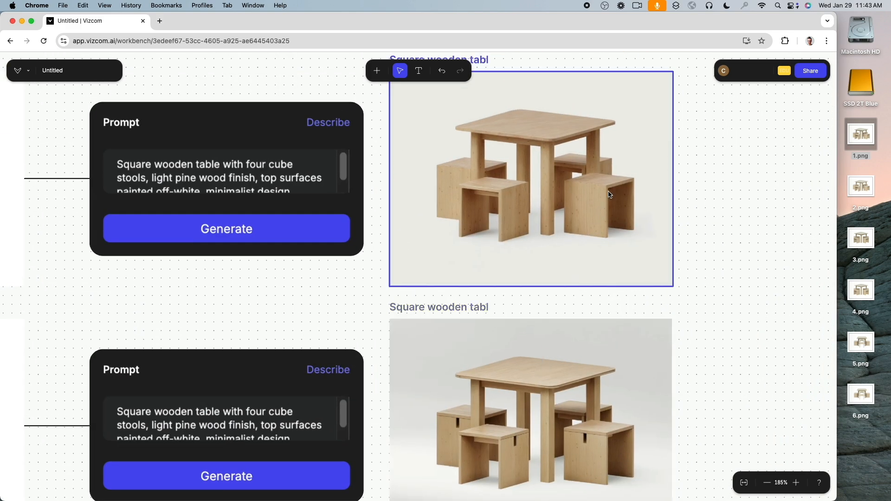
{"action": "scroll", "coordinate": [604, 188], "scroll_direction": "up", "scroll_amount": 7}
{"action": "scroll", "coordinate": [597, 180], "scroll_direction": "down", "scroll_amount": 3}
{"action": "left_click_drag", "start_coordinate": [597, 180], "coordinate": [592, 350]}
{"action": "scroll", "coordinate": [592, 349], "scroll_direction": "up", "scroll_amount": 3}
{"action": "left_click_drag", "start_coordinate": [593, 317], "coordinate": [590, 280]}
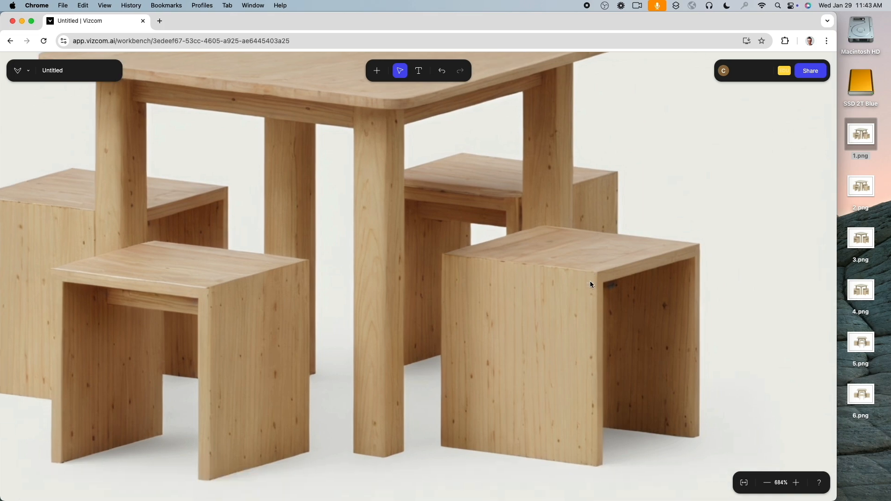
{"action": "scroll", "coordinate": [590, 280], "scroll_direction": "down", "scroll_amount": 4}
{"action": "left_click_drag", "start_coordinate": [567, 461], "coordinate": [522, 149]}
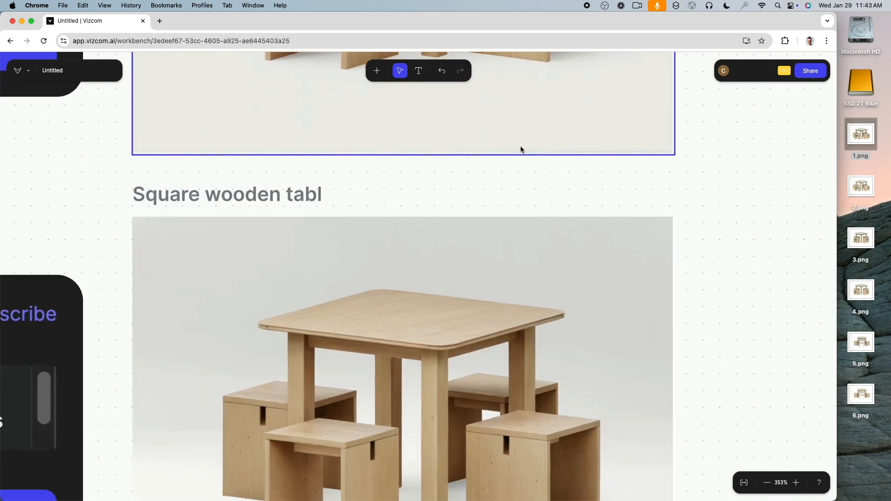
{"action": "left_click", "coordinate": [335, 414]}
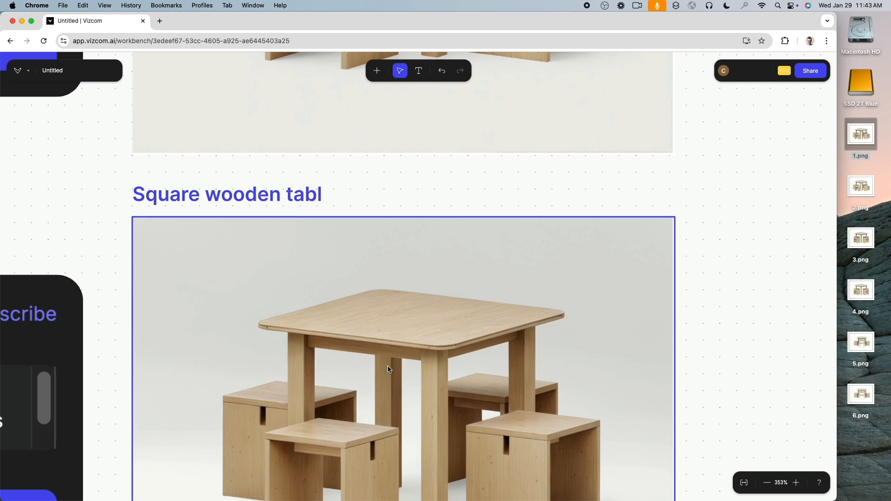
{"action": "scroll", "coordinate": [523, 370], "scroll_direction": "up", "scroll_amount": 1}
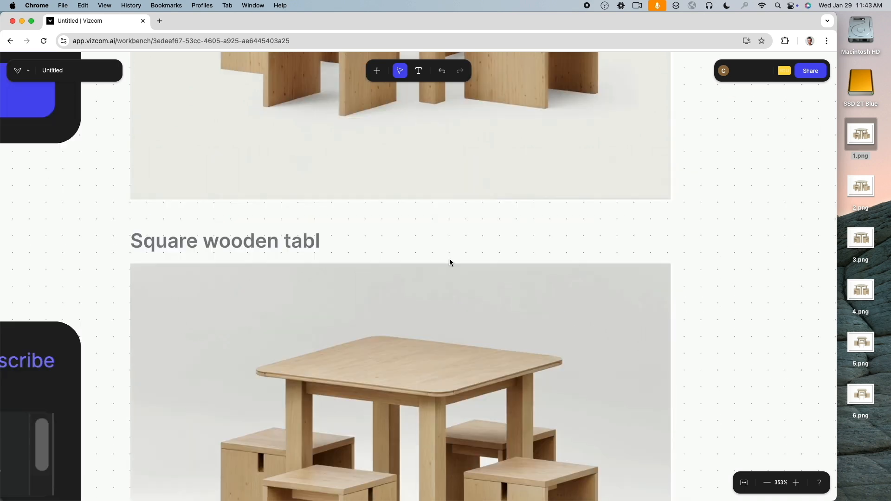
{"action": "scroll", "coordinate": [450, 260], "scroll_direction": "down", "scroll_amount": 5}
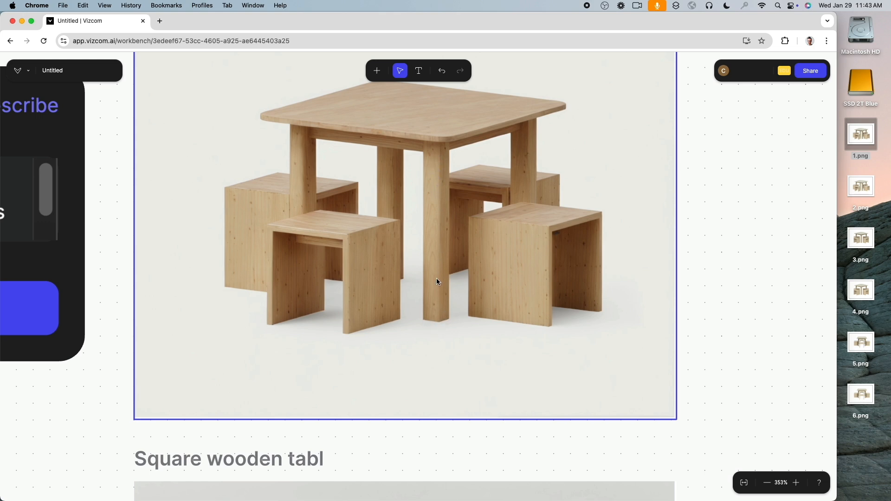
Review the renders of 3.png to 6.png for consistency in furniture details and backgrounds.
{"action": "scroll", "coordinate": [436, 282], "scroll_direction": "down", "scroll_amount": 10}
{"action": "scroll", "coordinate": [427, 278], "scroll_direction": "up", "scroll_amount": 10}
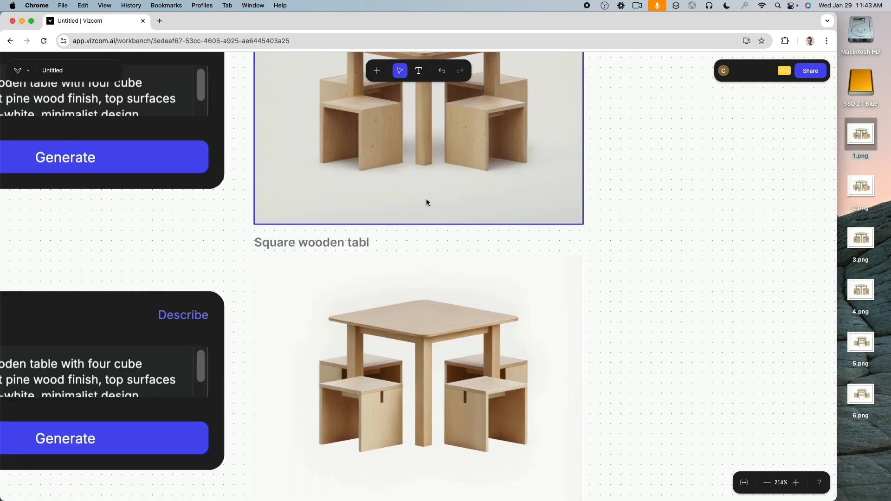
{"action": "scroll", "coordinate": [620, 179], "scroll_direction": "down", "scroll_amount": 10}
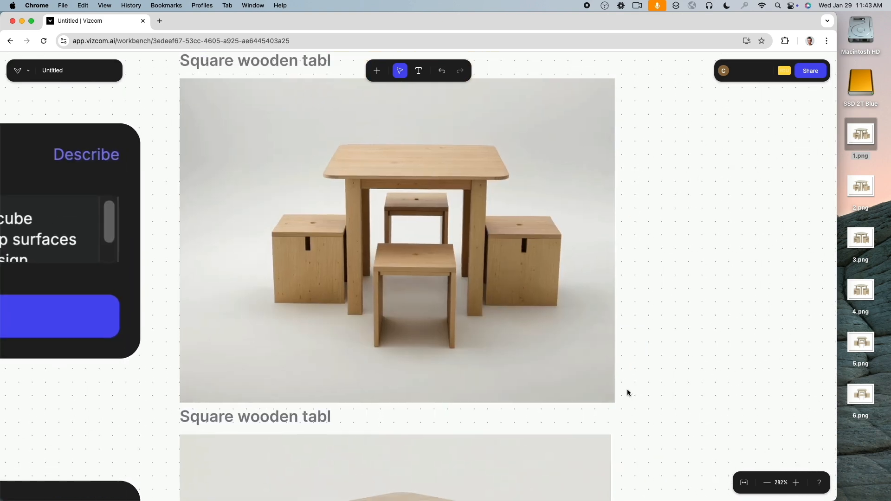
{"action": "scroll", "coordinate": [649, 231], "scroll_direction": "down", "scroll_amount": 5}
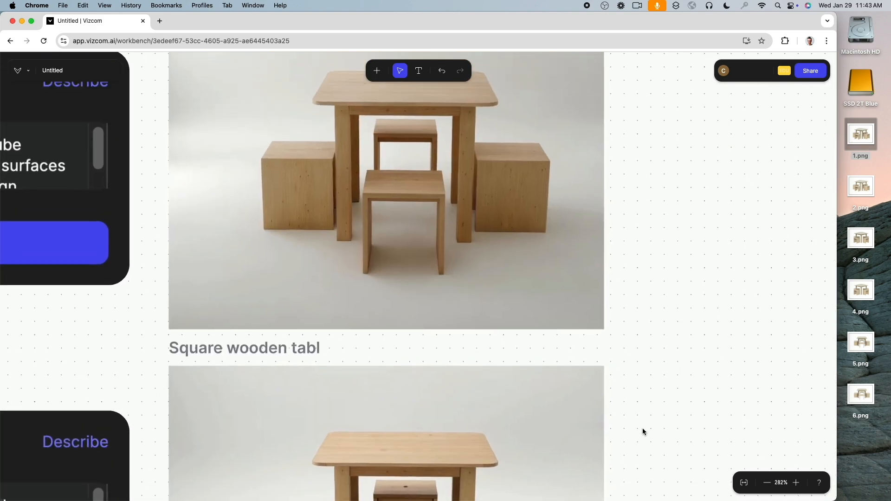
{"action": "scroll", "coordinate": [642, 428], "scroll_direction": "down", "scroll_amount": 2}
{"action": "scroll", "coordinate": [635, 372], "scroll_direction": "down", "scroll_amount": 3}
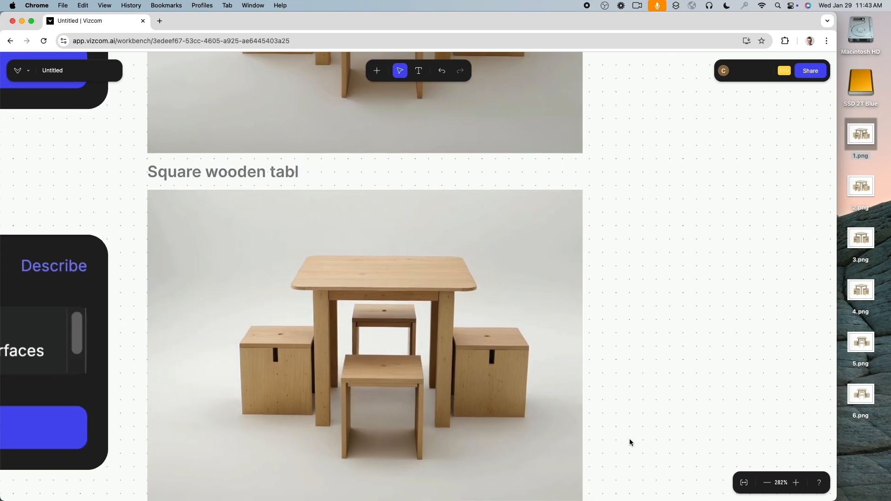
{"action": "scroll", "coordinate": [625, 441], "scroll_direction": "up", "scroll_amount": 5}
{"action": "scroll", "coordinate": [619, 418], "scroll_direction": "down", "scroll_amount": 10}
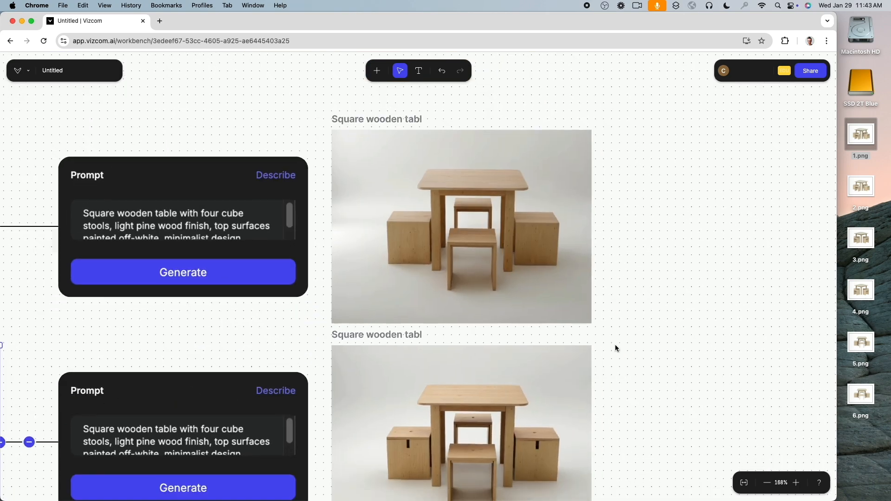
{"action": "scroll", "coordinate": [585, 228], "scroll_direction": "down", "scroll_amount": 3}
{"action": "scroll", "coordinate": [582, 203], "scroll_direction": "down", "scroll_amount": 5}
{"action": "scroll", "coordinate": [558, 172], "scroll_direction": "right", "scroll_amount": 2}
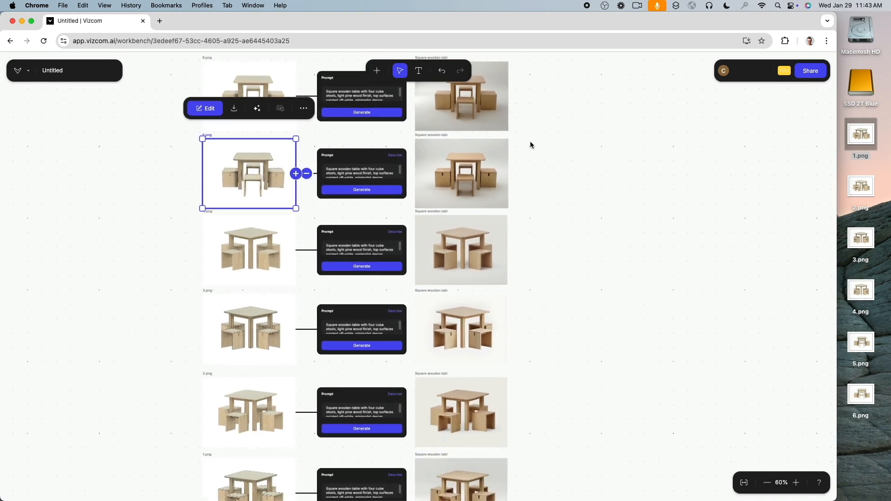
{"action": "scroll", "coordinate": [597, 168], "scroll_direction": "right", "scroll_amount": 2}
{"action": "scroll", "coordinate": [577, 166], "scroll_direction": "down", "scroll_amount": 3}
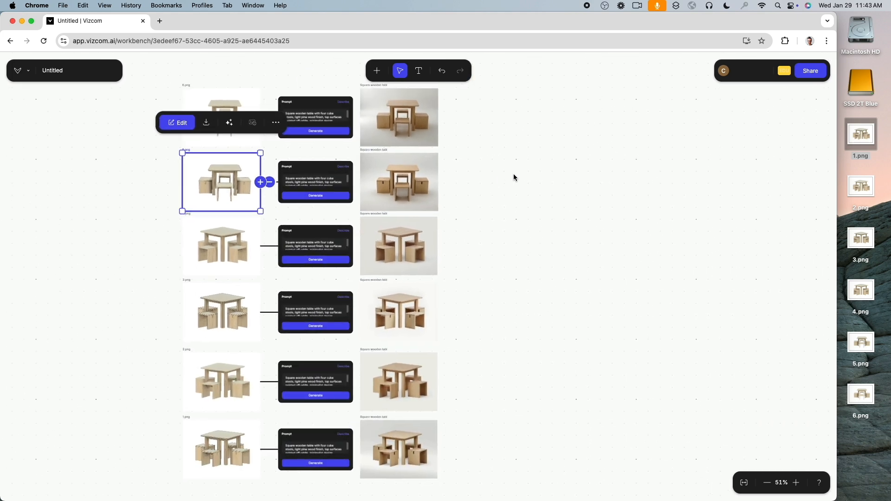
{"action": "left_click", "coordinate": [514, 177]}
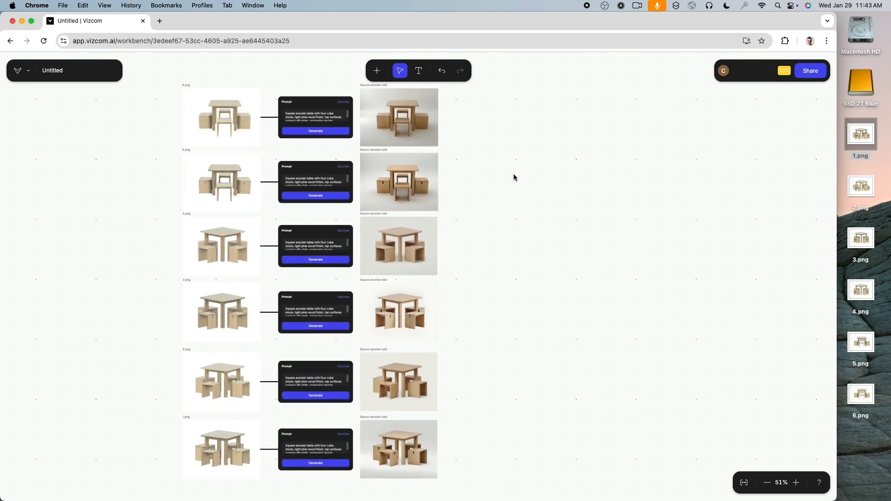
{"action": "scroll", "coordinate": [513, 176], "scroll_direction": "up", "scroll_amount": 2}
{"action": "scroll", "coordinate": [514, 177], "scroll_direction": "right", "scroll_amount": 1}
{"action": "left_click", "coordinate": [168, 170]}
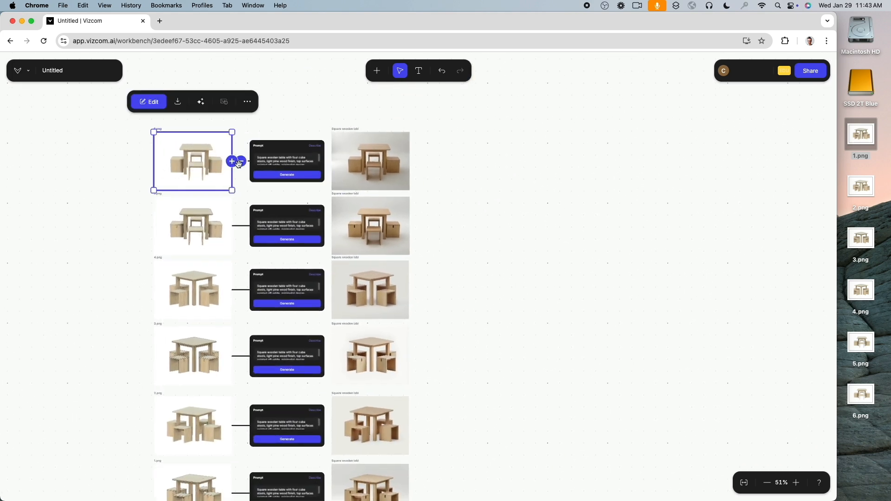
{"action": "scroll", "coordinate": [238, 163], "scroll_direction": "left", "scroll_amount": 6}
{"action": "scroll", "coordinate": [222, 208], "scroll_direction": "right", "scroll_amount": 4}
{"action": "scroll", "coordinate": [222, 208], "scroll_direction": "up", "scroll_amount": 1}
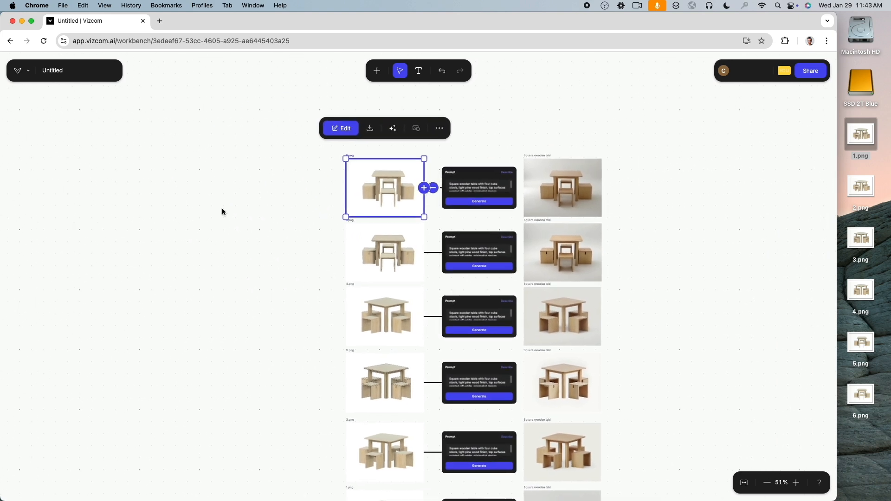
{"action": "left_click", "coordinate": [582, 173]}
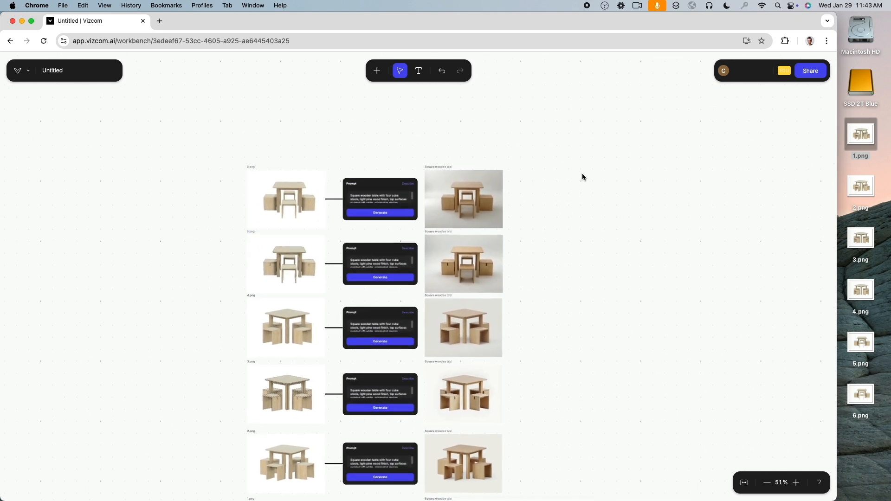
{"action": "scroll", "coordinate": [583, 214], "scroll_direction": "down", "scroll_amount": 3}
{"action": "scroll", "coordinate": [579, 109], "scroll_direction": "down", "scroll_amount": 5}
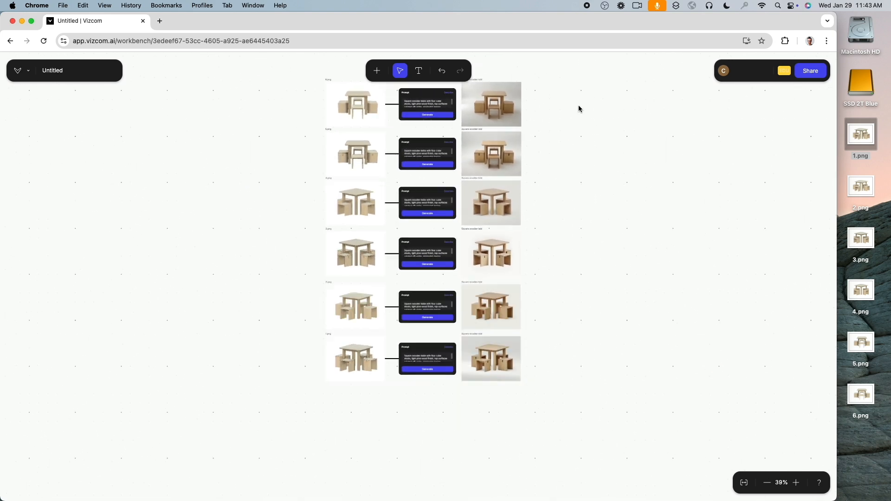
{"action": "left_click_drag", "start_coordinate": [590, 88], "coordinate": [484, 356]}
{"action": "left_click", "coordinate": [536, 130]}
Set the Drawing Influence of the 6.png and 5.png prompts to 50% and generate a new render from each.
{"action": "scroll", "coordinate": [536, 126], "scroll_direction": "up", "scroll_amount": 15}
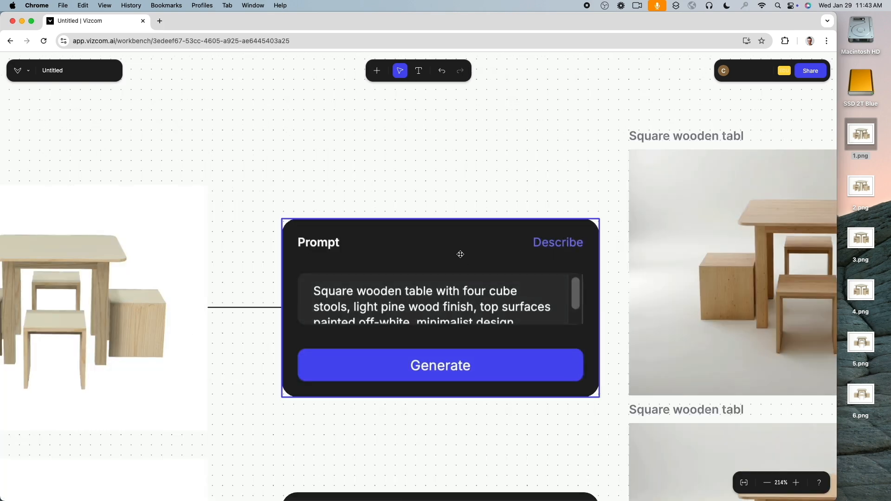
{"action": "left_click", "coordinate": [461, 255]}
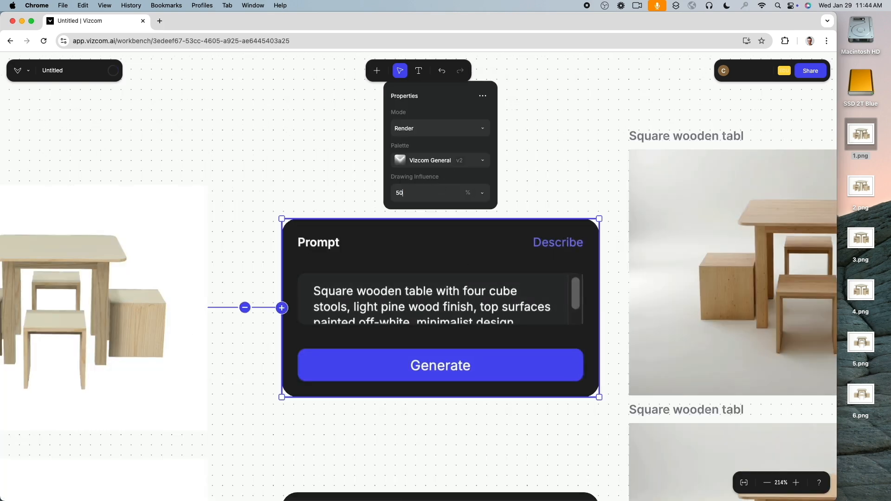
{"action": "left_click", "coordinate": [467, 370]}
{"action": "scroll", "coordinate": [406, 360], "scroll_direction": "down", "scroll_amount": 5}
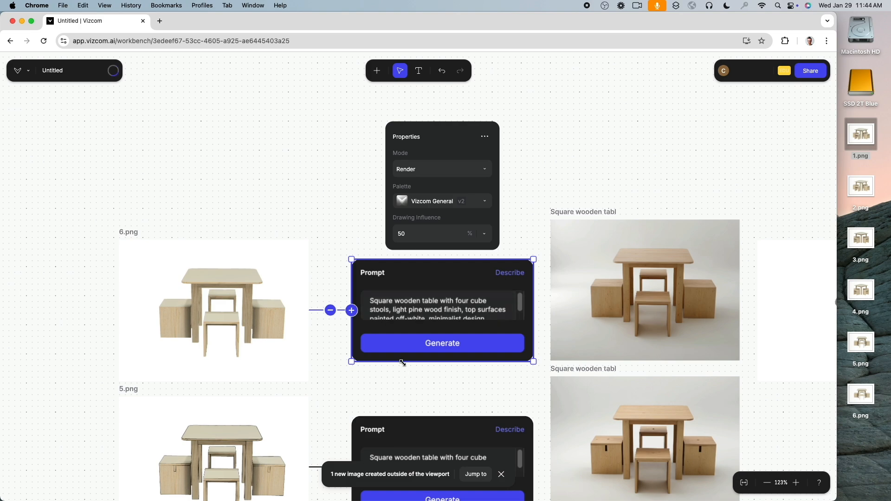
{"action": "left_click", "coordinate": [353, 339]}
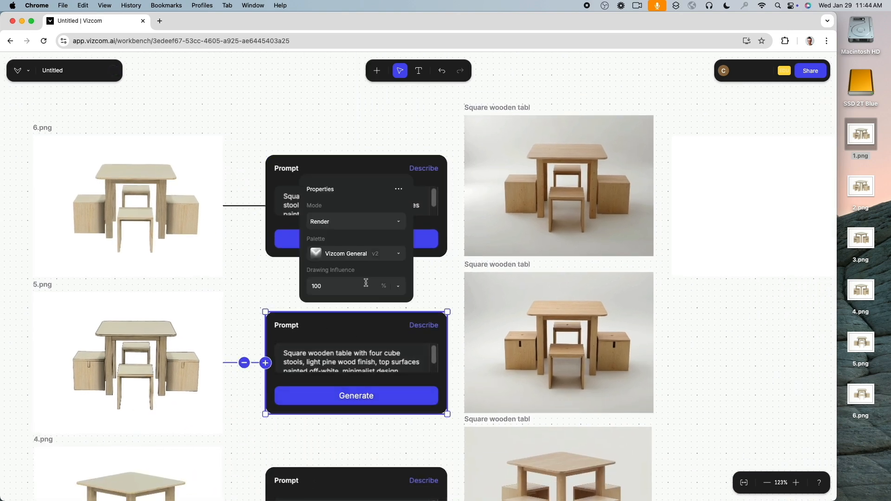
{"action": "double_click", "coordinate": [364, 286]}
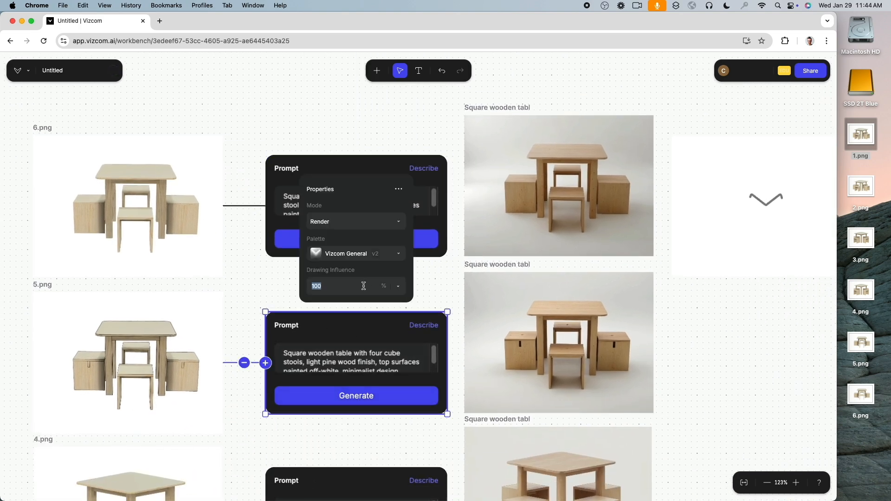
{"action": "left_click", "coordinate": [357, 396]}
Set the Drawing Influence of the 4.png and 3.png prompts to 50% and generate a new render from each.
{"action": "scroll", "coordinate": [370, 436], "scroll_direction": "down", "scroll_amount": 5}
{"action": "left_click", "coordinate": [352, 256]}
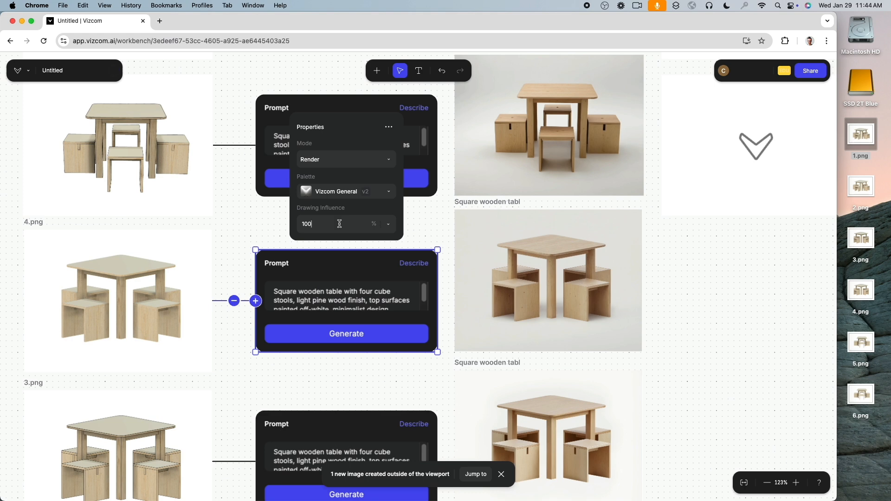
{"action": "double_click", "coordinate": [325, 224]}
{"action": "type", "text": "50"}
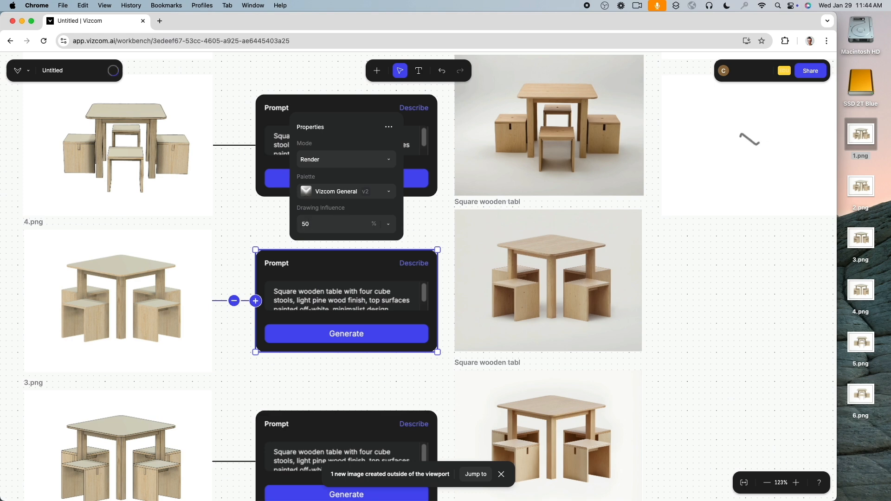
{"action": "left_click", "coordinate": [354, 335]}
{"action": "scroll", "coordinate": [354, 335], "scroll_direction": "down", "scroll_amount": 4}
{"action": "left_click", "coordinate": [330, 253]}
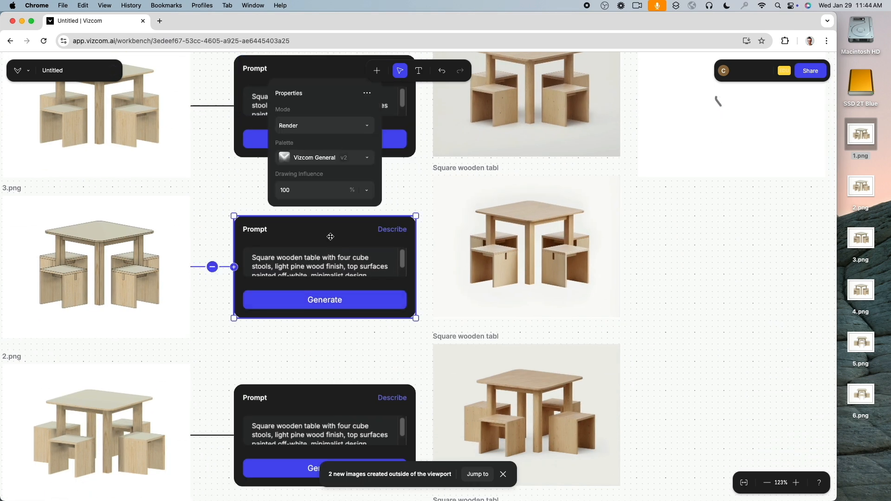
{"action": "double_click", "coordinate": [317, 193]}
{"action": "type", "text": "50"}
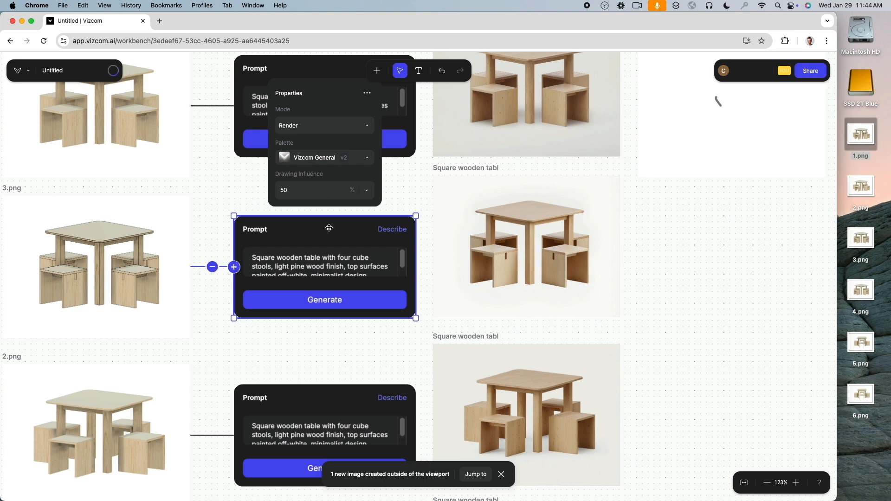
{"action": "left_click", "coordinate": [344, 300]}
Set the Drawing Influence of the 2.png and 1.png prompts to 50% and generate a new render from each.
{"action": "scroll", "coordinate": [325, 287], "scroll_direction": "down", "scroll_amount": 3}
{"action": "left_click", "coordinate": [303, 293]}
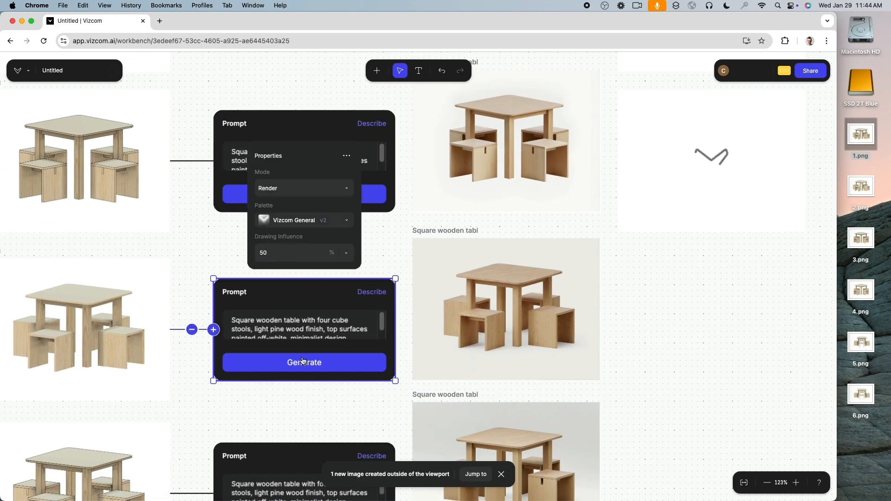
{"action": "left_click", "coordinate": [304, 363]}
{"action": "scroll", "coordinate": [286, 196], "scroll_direction": "down", "scroll_amount": 5}
{"action": "left_click", "coordinate": [286, 235]}
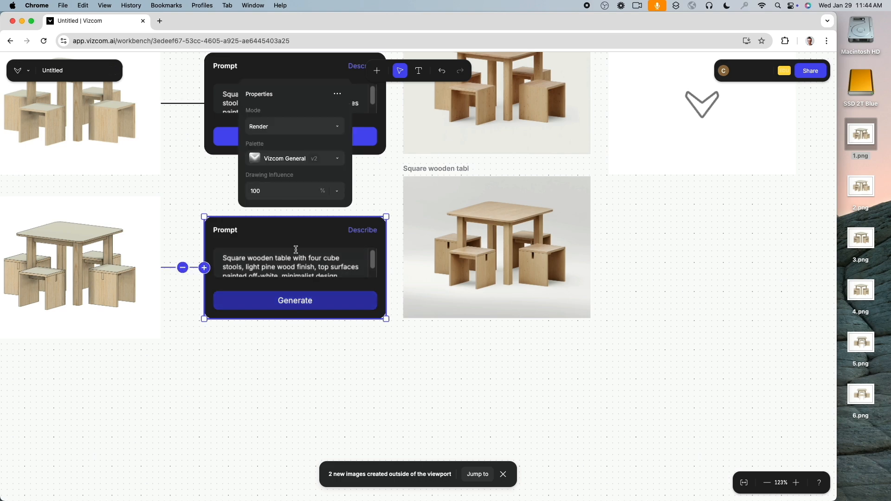
{"action": "left_click", "coordinate": [285, 187]}
{"action": "type", "text": "50"}
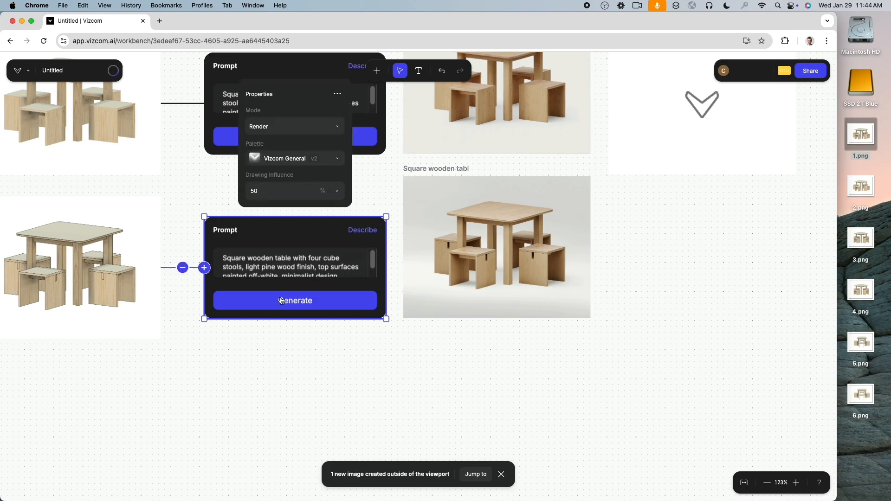
{"action": "left_click", "coordinate": [281, 301]}
Compare the stool shapes in the new 50% renders of 6.png and 5.png with the earlier renders and source images.
{"action": "scroll", "coordinate": [487, 350], "scroll_direction": "down", "scroll_amount": 10}
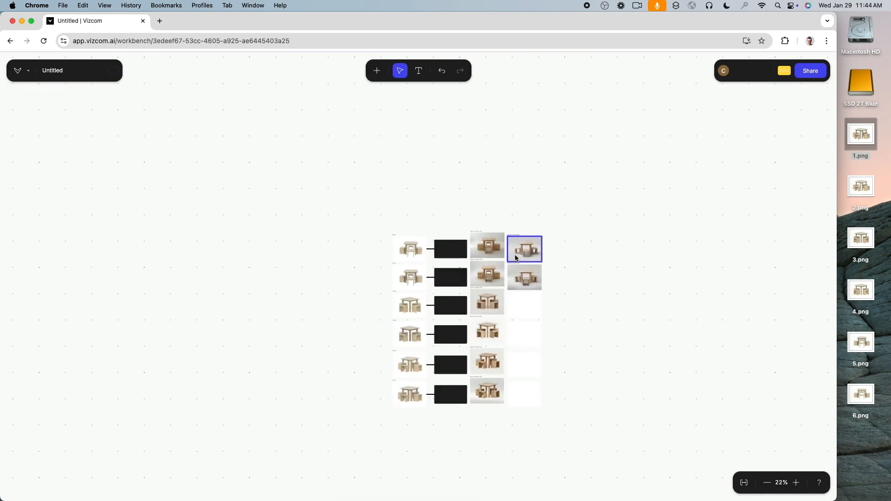
{"action": "scroll", "coordinate": [515, 258], "scroll_direction": "up", "scroll_amount": 10}
{"action": "left_click_drag", "start_coordinate": [738, 314], "coordinate": [702, 134]}
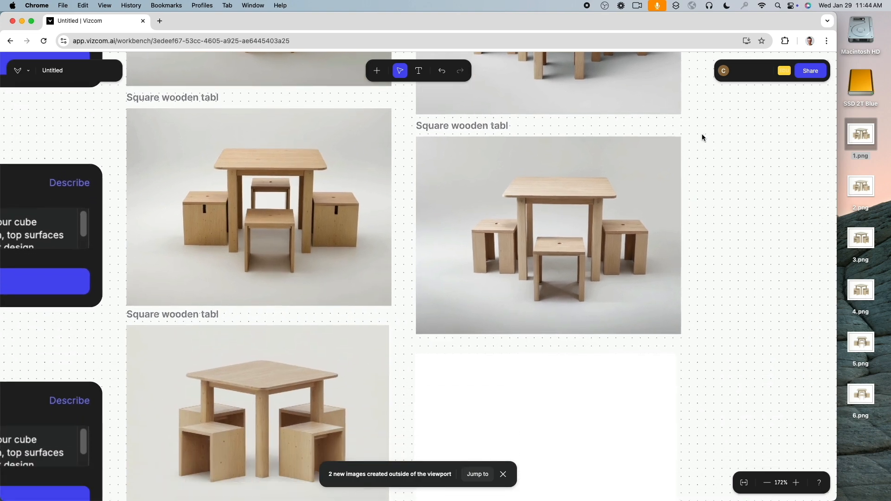
{"action": "scroll", "coordinate": [702, 135], "scroll_direction": "down", "scroll_amount": 2}
{"action": "scroll", "coordinate": [715, 332], "scroll_direction": "up", "scroll_amount": 3}
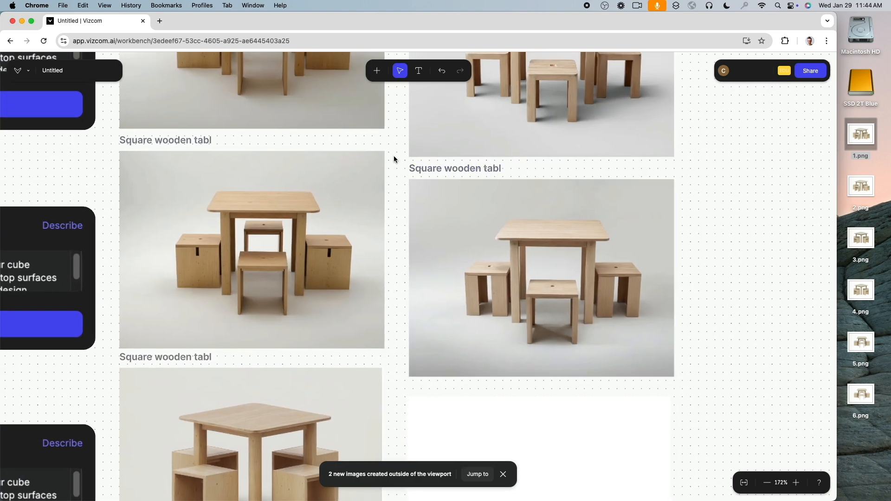
{"action": "scroll", "coordinate": [475, 302], "scroll_direction": "up", "scroll_amount": 5}
{"action": "scroll", "coordinate": [475, 303], "scroll_direction": "left", "scroll_amount": 3}
{"action": "scroll", "coordinate": [628, 284], "scroll_direction": "down", "scroll_amount": 5}
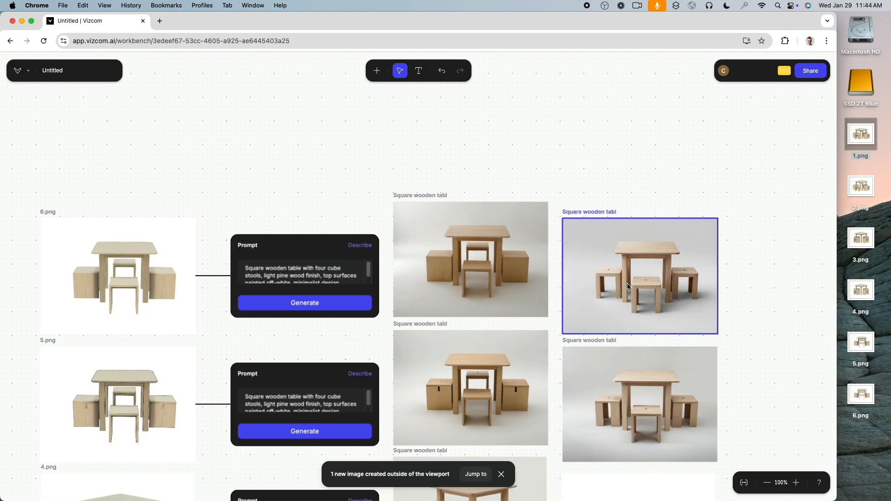
Set the Drawing Influence of the 6.png and 5.png prompts to 80% and generate another render from each.
{"action": "left_click", "coordinate": [318, 277]}
{"action": "left_click", "coordinate": [301, 209]}
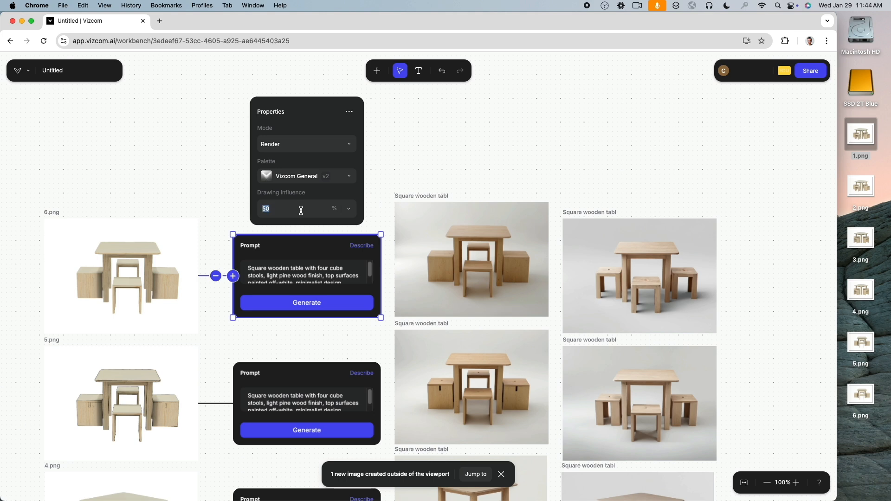
{"action": "type", "text": "80"}
{"action": "left_click", "coordinate": [294, 304]}
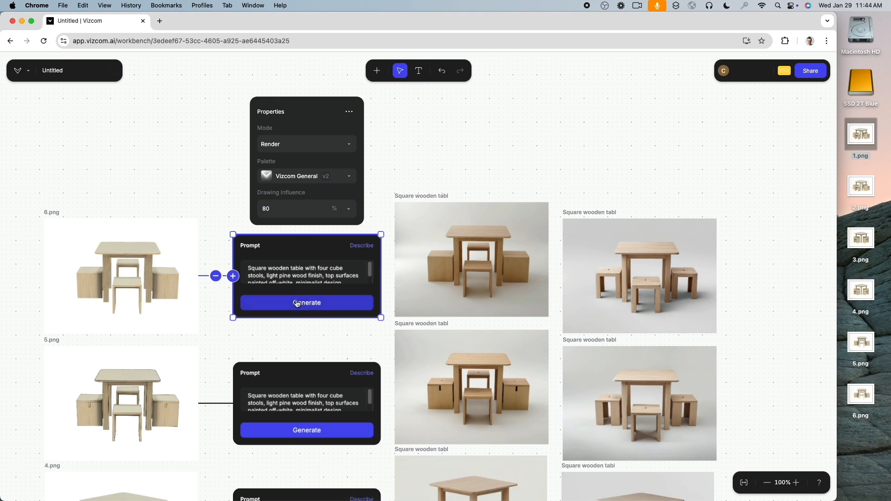
{"action": "left_click", "coordinate": [299, 371]}
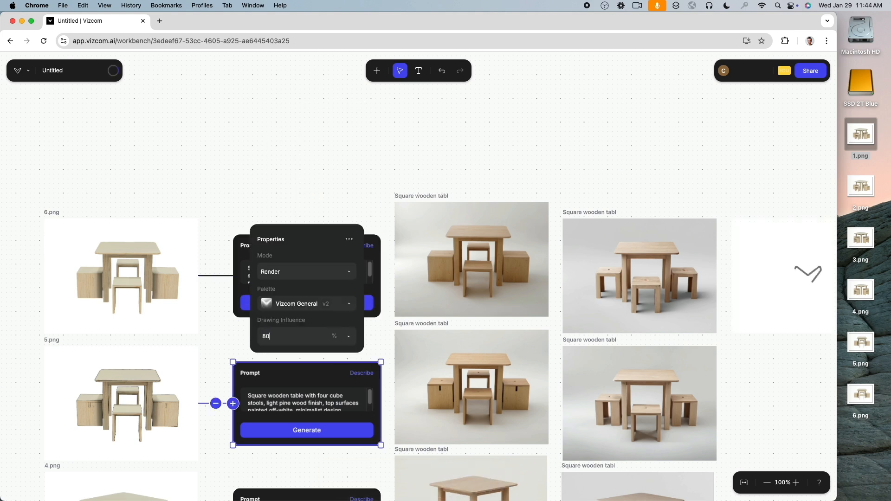
{"action": "left_click", "coordinate": [307, 431]}
Set the Drawing Influence of the 4.png and 3.png prompts to 80% and generate another render from each.
{"action": "scroll", "coordinate": [333, 466], "scroll_direction": "down", "scroll_amount": 5}
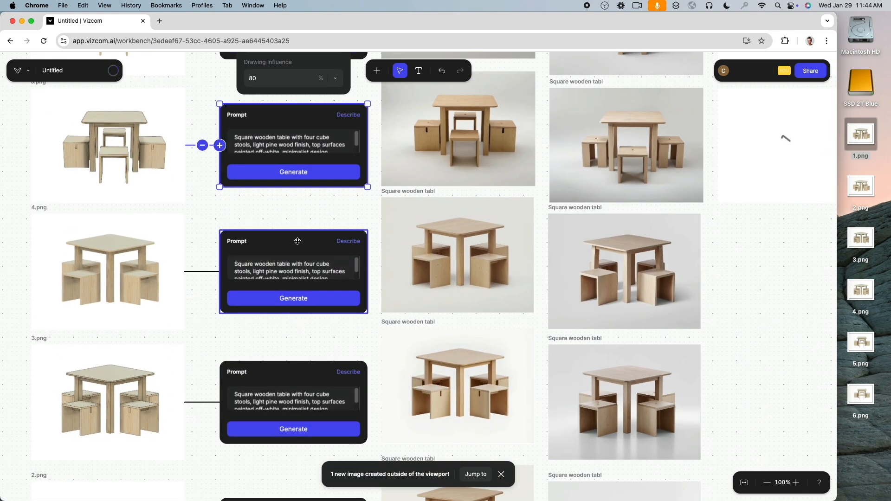
{"action": "left_click", "coordinate": [297, 242]}
{"action": "type", "text": "80"}
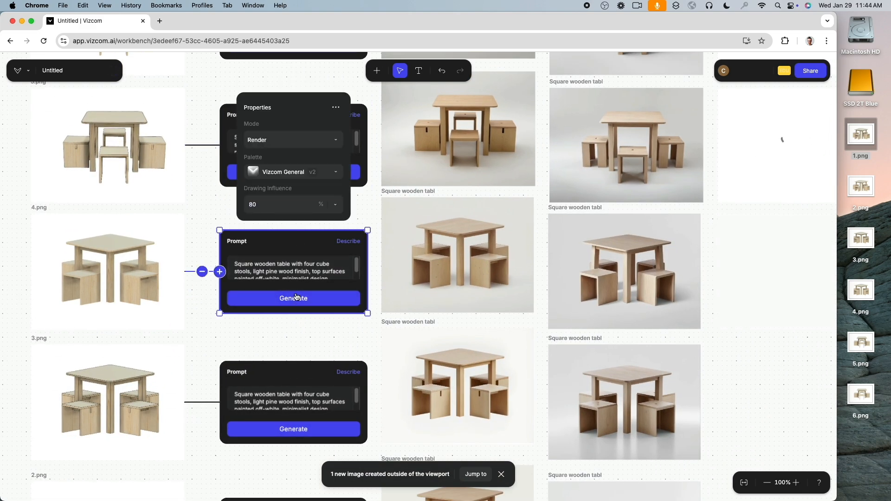
{"action": "left_click", "coordinate": [291, 372]}
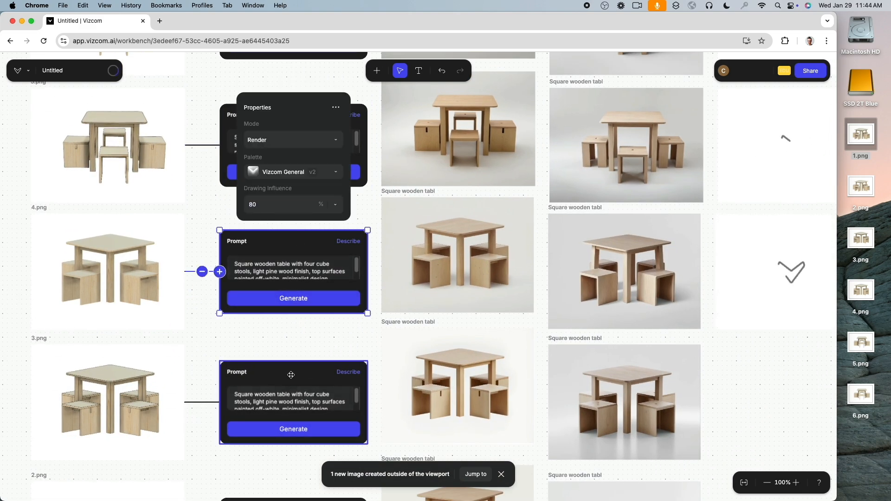
{"action": "left_click", "coordinate": [290, 334]}
{"action": "type", "text": "80"}
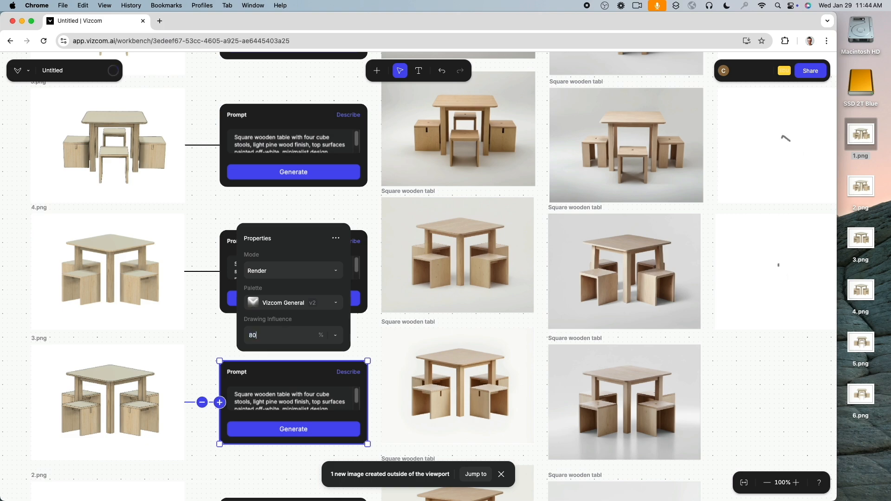
{"action": "left_click", "coordinate": [293, 429]}
Set the Drawing Influence of the 2.png and 1.png prompts to 80% and generate another render from each.
{"action": "scroll", "coordinate": [293, 418], "scroll_direction": "down", "scroll_amount": 5}
{"action": "left_click", "coordinate": [287, 254]}
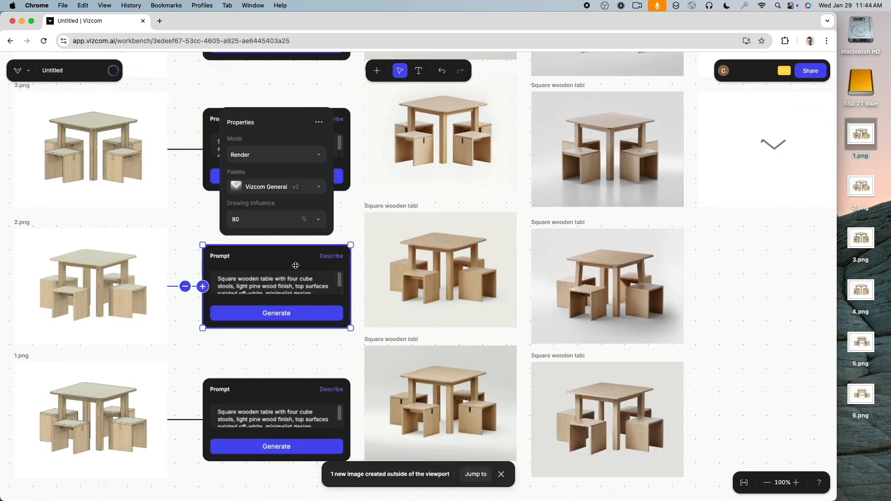
{"action": "left_click", "coordinate": [294, 313]}
{"action": "left_click", "coordinate": [290, 393]}
{"action": "left_click", "coordinate": [269, 352]}
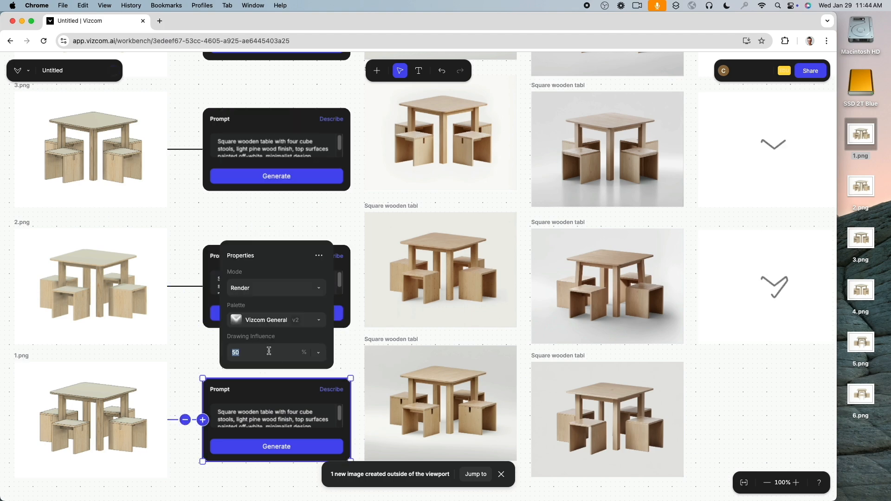
{"action": "type", "text": "80"}
{"action": "left_click", "coordinate": [277, 447]}
Select the whole column of 50% renders and move it up level with the first column of renders.
{"action": "scroll", "coordinate": [276, 380], "scroll_direction": "down", "scroll_amount": 1}
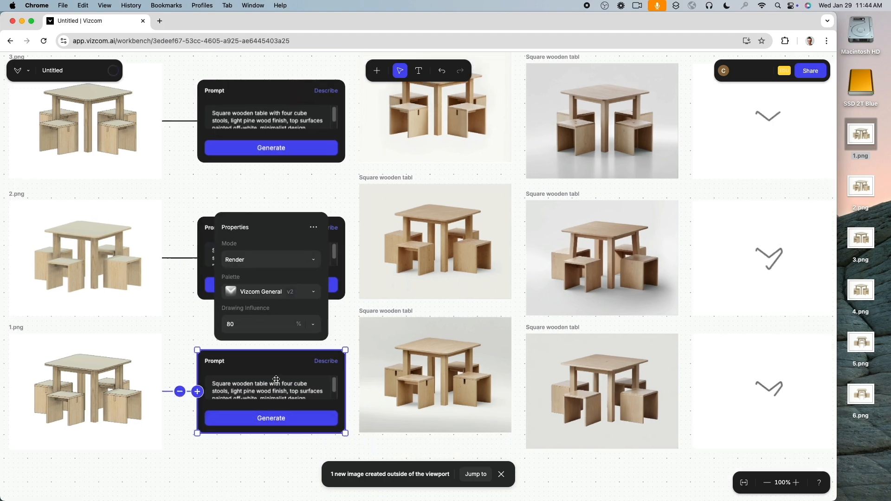
{"action": "scroll", "coordinate": [325, 376], "scroll_direction": "down", "scroll_amount": 3}
{"action": "scroll", "coordinate": [545, 189], "scroll_direction": "down", "scroll_amount": 6}
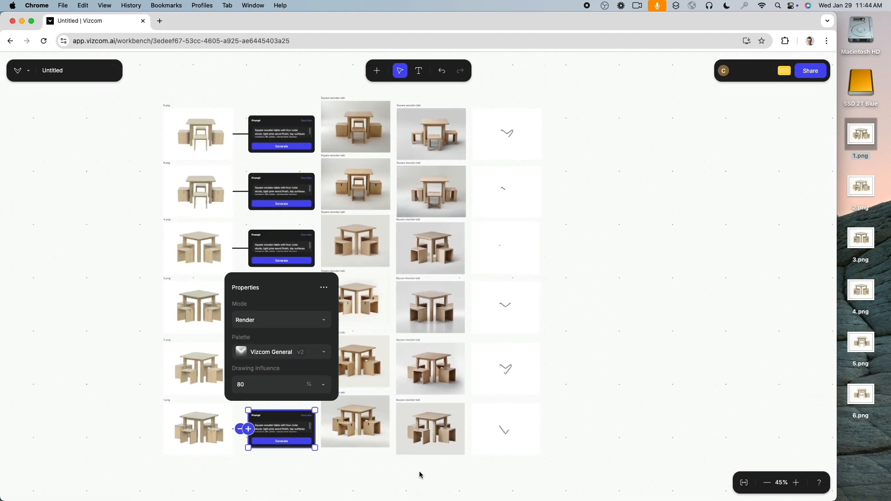
{"action": "left_click_drag", "start_coordinate": [420, 472], "coordinate": [409, 99]}
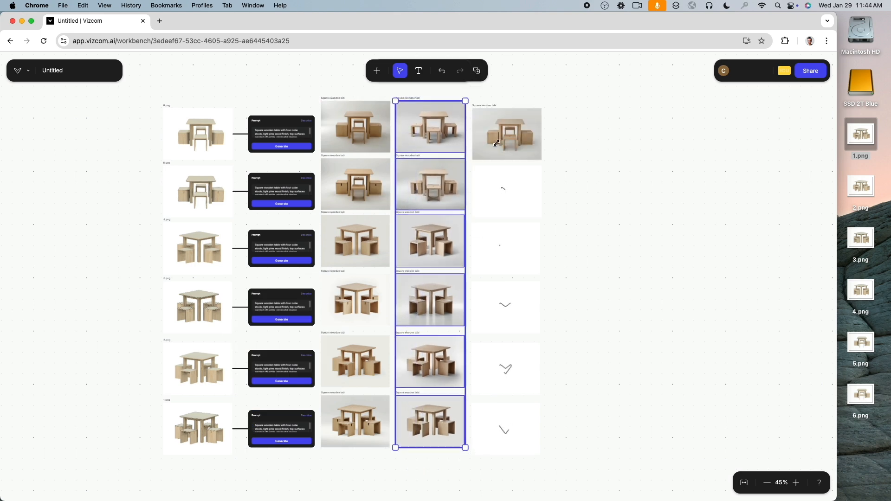
Move the column of 80% renders up to line up with the rows of the earlier renders.
{"action": "left_click", "coordinate": [581, 104]}
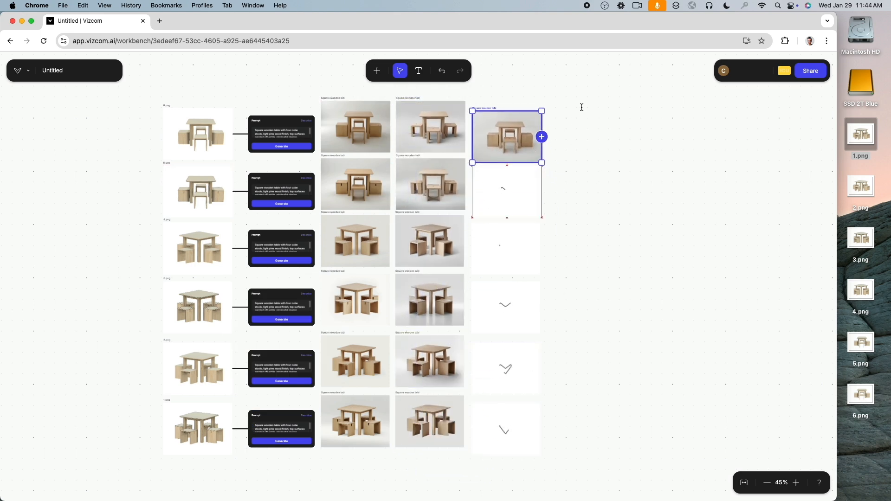
{"action": "left_click", "coordinate": [606, 176]}
{"action": "left_click_drag", "start_coordinate": [579, 482], "coordinate": [482, 168]}
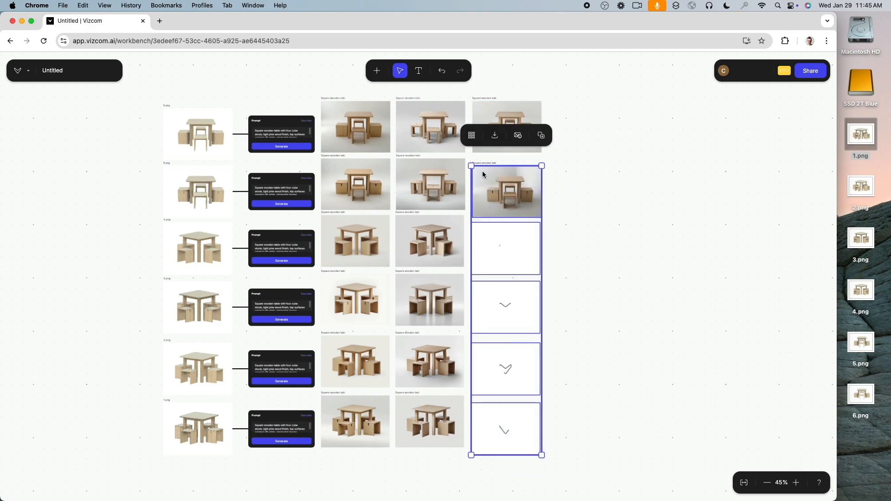
{"action": "left_click", "coordinate": [592, 208]}
Inspect the 80% render of 6.png up close, checking the wood grain, table and stool details.
{"action": "scroll", "coordinate": [551, 144], "scroll_direction": "up", "scroll_amount": 5}
{"action": "left_click_drag", "start_coordinate": [562, 146], "coordinate": [743, 267]}
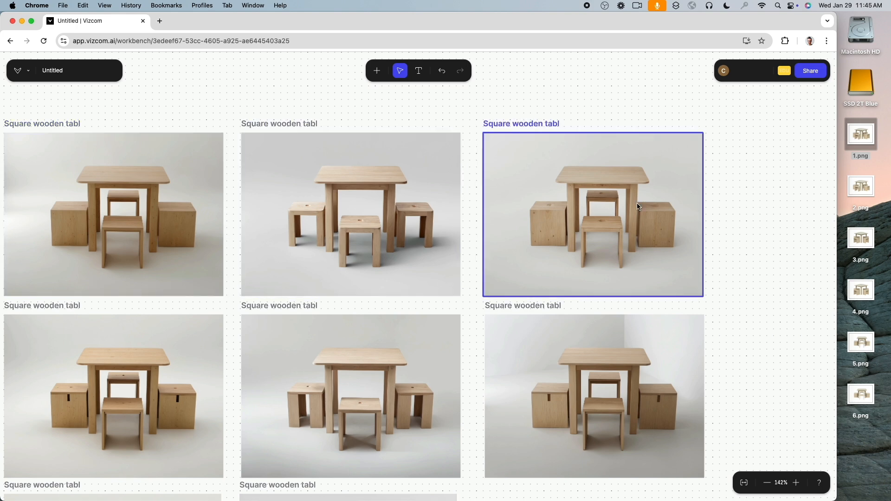
{"action": "scroll", "coordinate": [638, 202], "scroll_direction": "up", "scroll_amount": 5}
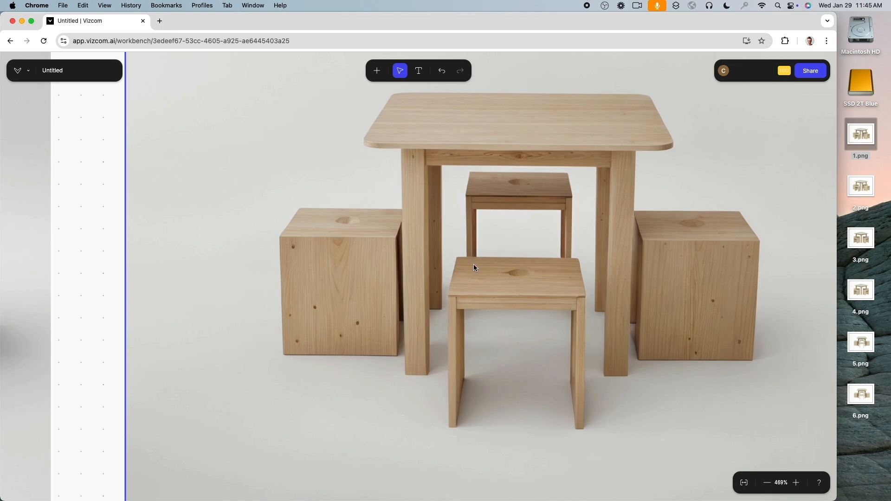
{"action": "scroll", "coordinate": [473, 263], "scroll_direction": "down", "scroll_amount": 8}
Compare the three renders of 4.png, checking the table legs and stools in the 50% version.
{"action": "scroll", "coordinate": [481, 331], "scroll_direction": "down", "scroll_amount": 5}
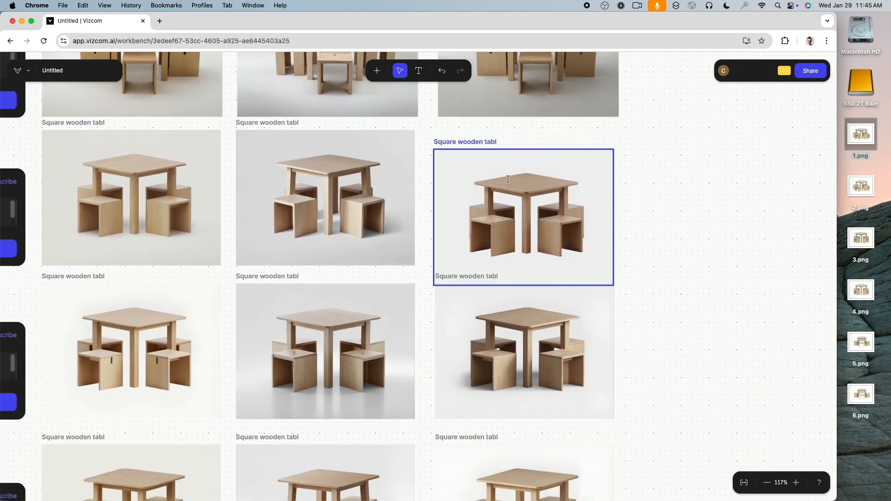
{"action": "scroll", "coordinate": [270, 194], "scroll_direction": "up", "scroll_amount": 3}
{"action": "scroll", "coordinate": [363, 276], "scroll_direction": "up", "scroll_amount": 2}
{"action": "scroll", "coordinate": [490, 257], "scroll_direction": "up", "scroll_amount": 3}
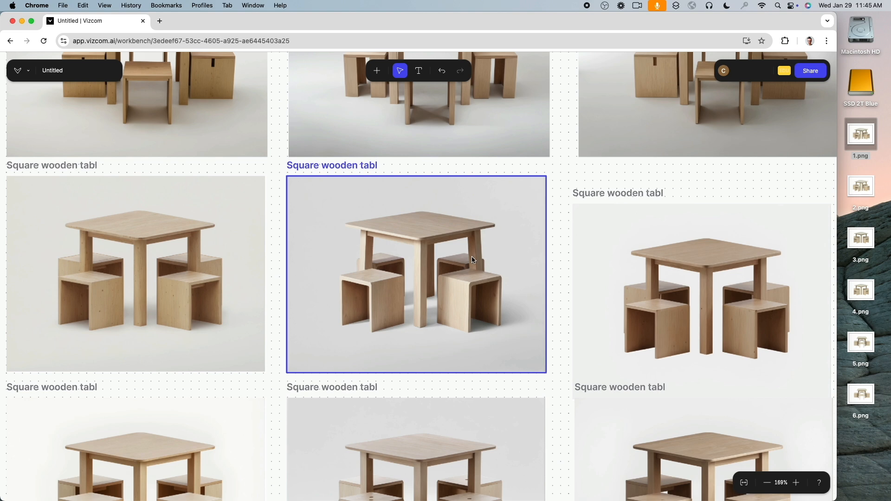
{"action": "left_click", "coordinate": [406, 263]}
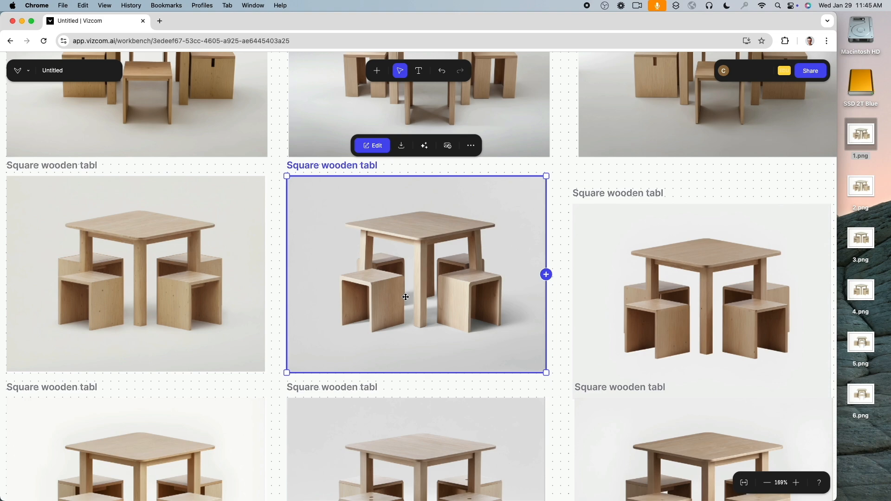
Examine the 80% renders of 4.png and 3.png, comparing the stools, table legs and wood grain with the 50% versions.
{"action": "scroll", "coordinate": [761, 272], "scroll_direction": "up", "scroll_amount": 5}
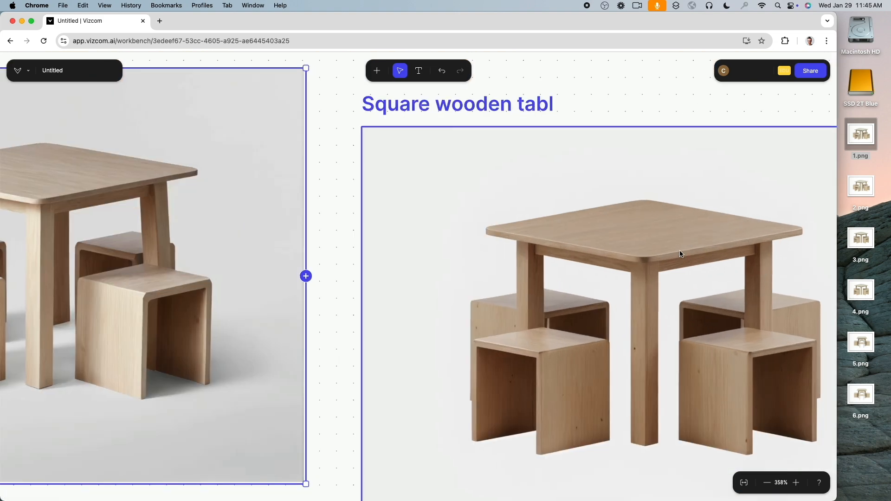
{"action": "scroll", "coordinate": [680, 254], "scroll_direction": "down", "scroll_amount": 8}
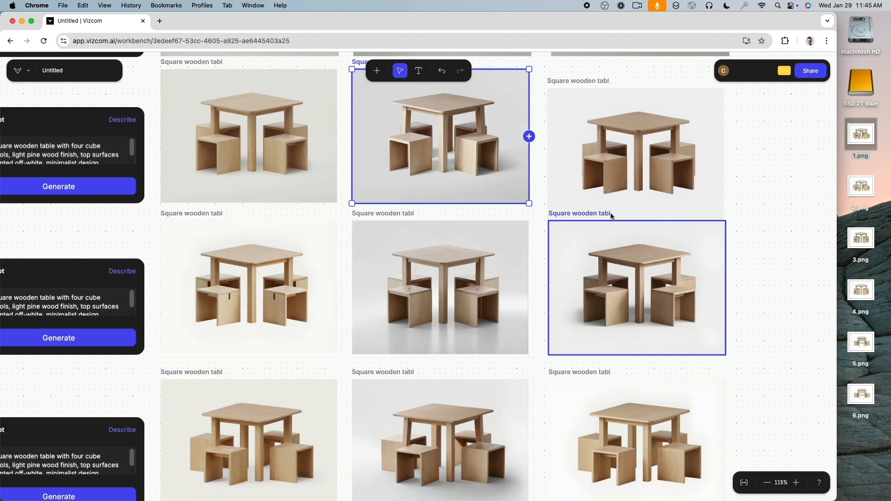
{"action": "scroll", "coordinate": [612, 217], "scroll_direction": "up", "scroll_amount": 3}
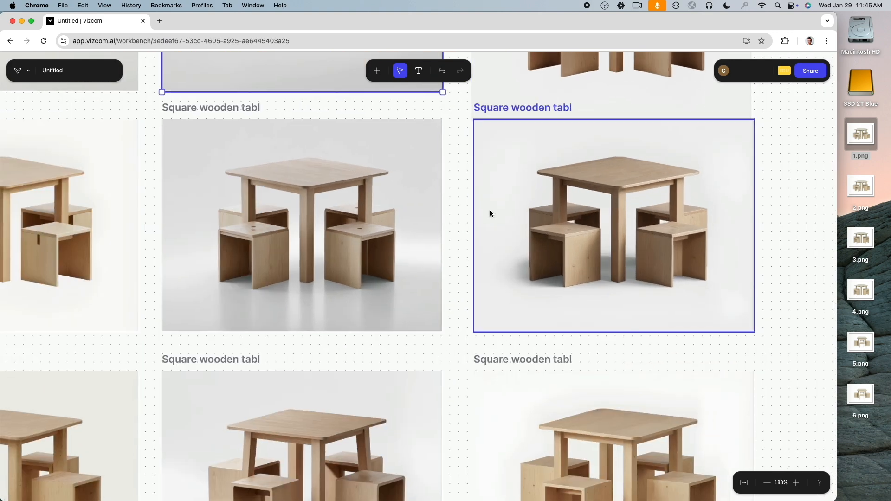
{"action": "scroll", "coordinate": [490, 214], "scroll_direction": "right", "scroll_amount": 15}
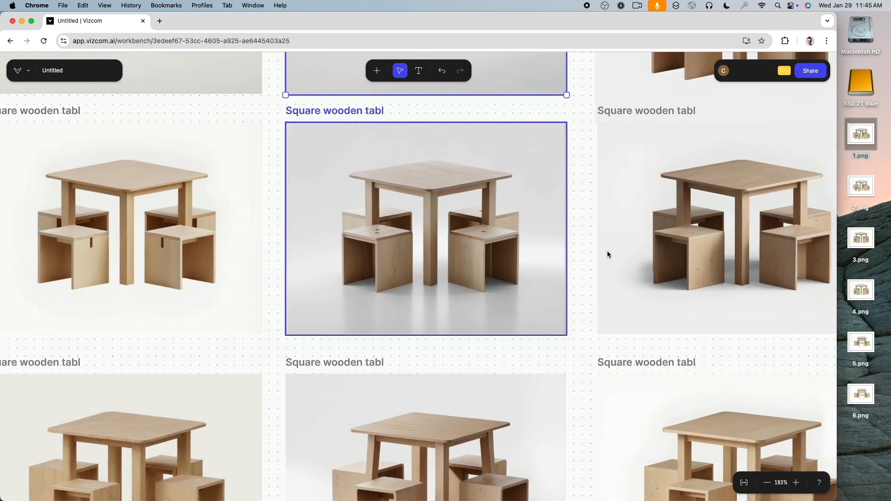
{"action": "left_click_drag", "start_coordinate": [744, 231], "coordinate": [516, 245]}
{"action": "scroll", "coordinate": [517, 245], "scroll_direction": "up", "scroll_amount": 5}
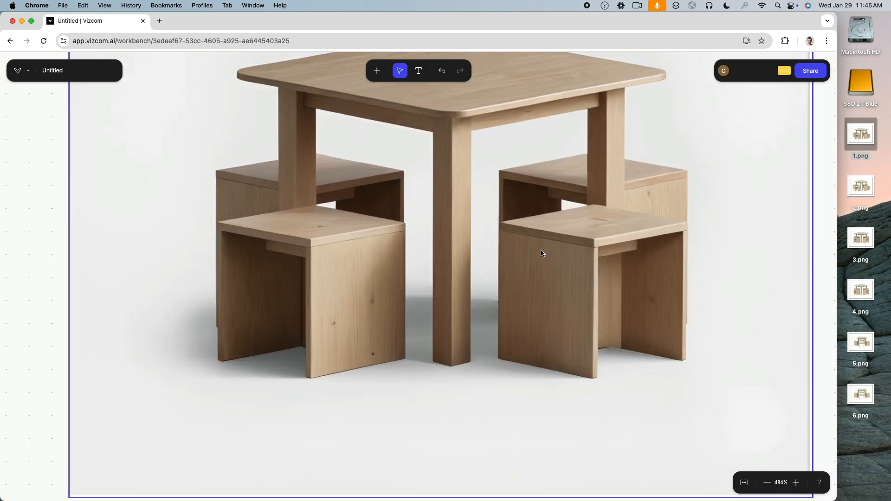
{"action": "scroll", "coordinate": [545, 255], "scroll_direction": "up", "scroll_amount": 8}
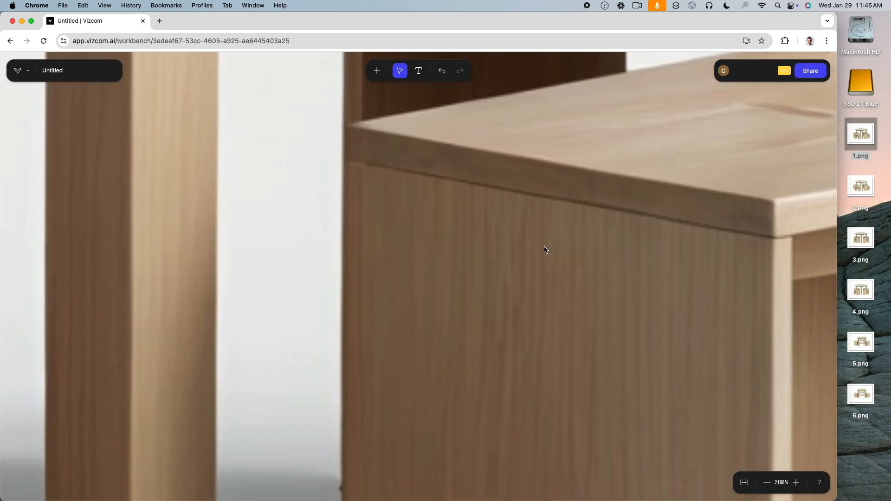
{"action": "scroll", "coordinate": [544, 288], "scroll_direction": "down", "scroll_amount": 8}
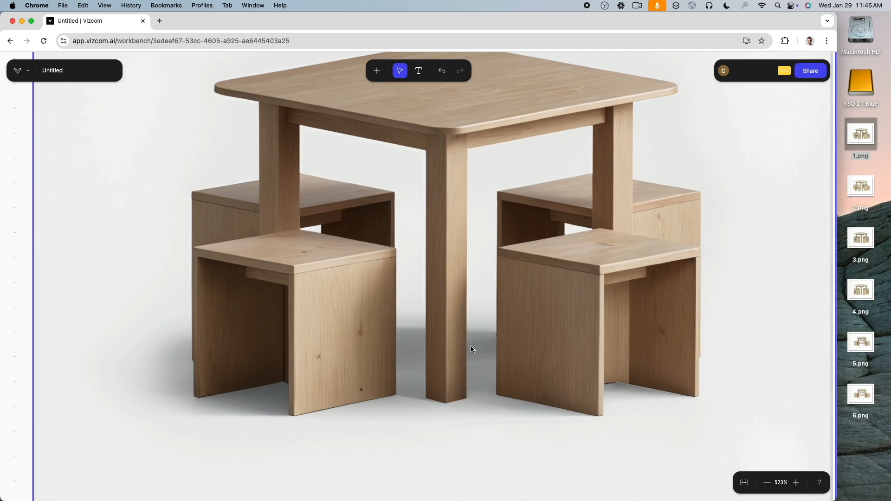
{"action": "scroll", "coordinate": [471, 347], "scroll_direction": "down", "scroll_amount": 5}
{"action": "scroll", "coordinate": [496, 363], "scroll_direction": "down", "scroll_amount": 6}
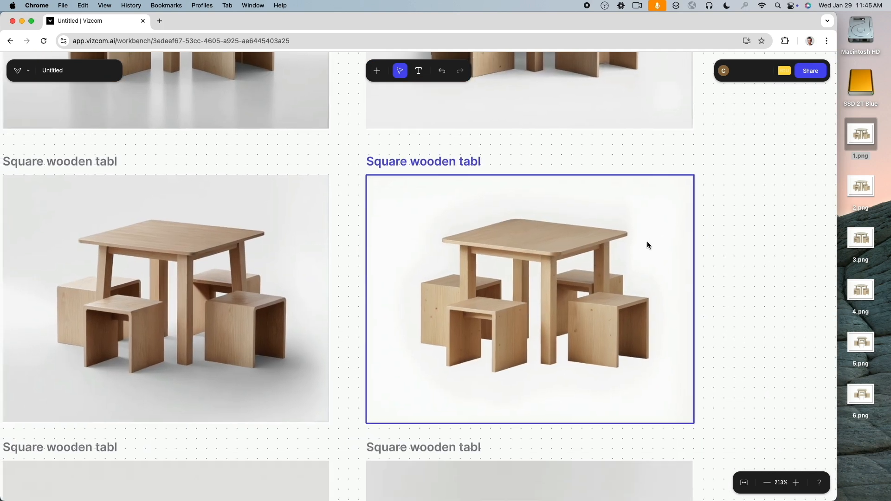
Compare the renders of 2.png and 1.png, checking the stool shapes and handle cut-outs against the source images.
{"action": "scroll", "coordinate": [533, 316], "scroll_direction": "up", "scroll_amount": 3}
{"action": "scroll", "coordinate": [533, 313], "scroll_direction": "down", "scroll_amount": 5}
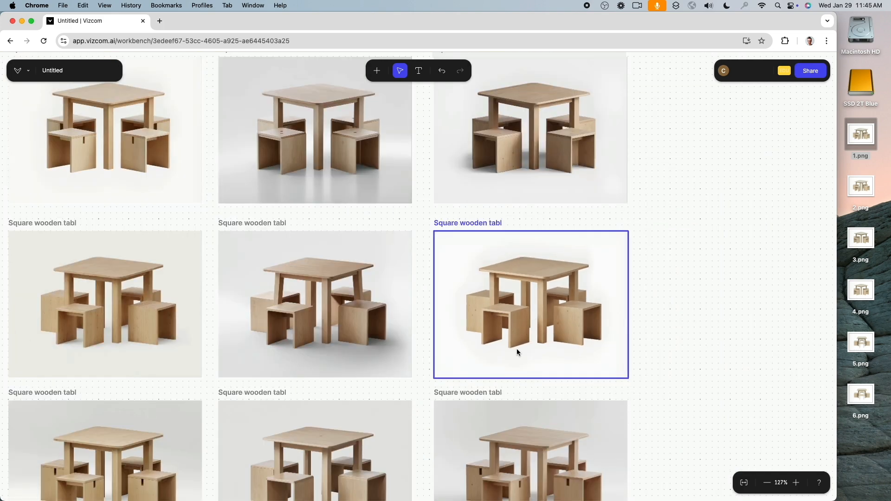
{"action": "scroll", "coordinate": [517, 349], "scroll_direction": "down", "scroll_amount": 3}
{"action": "scroll", "coordinate": [401, 300], "scroll_direction": "up", "scroll_amount": 5}
{"action": "left_click", "coordinate": [738, 314]}
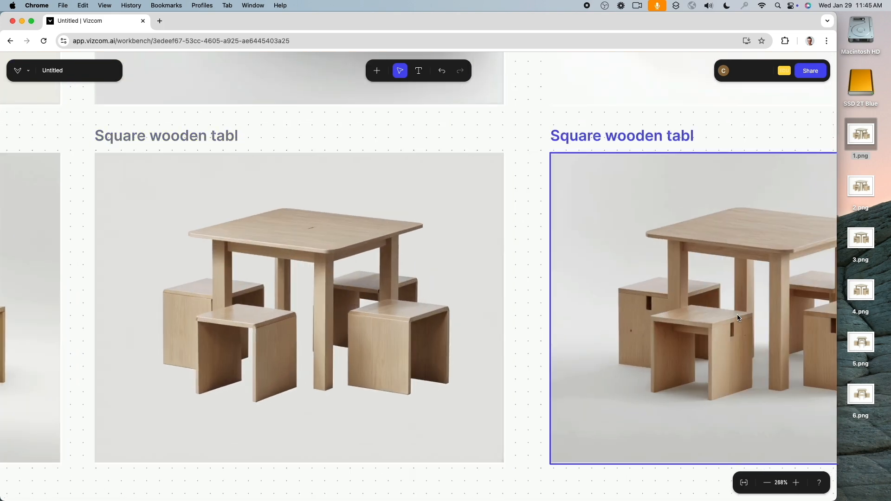
{"action": "scroll", "coordinate": [737, 313], "scroll_direction": "up", "scroll_amount": 5}
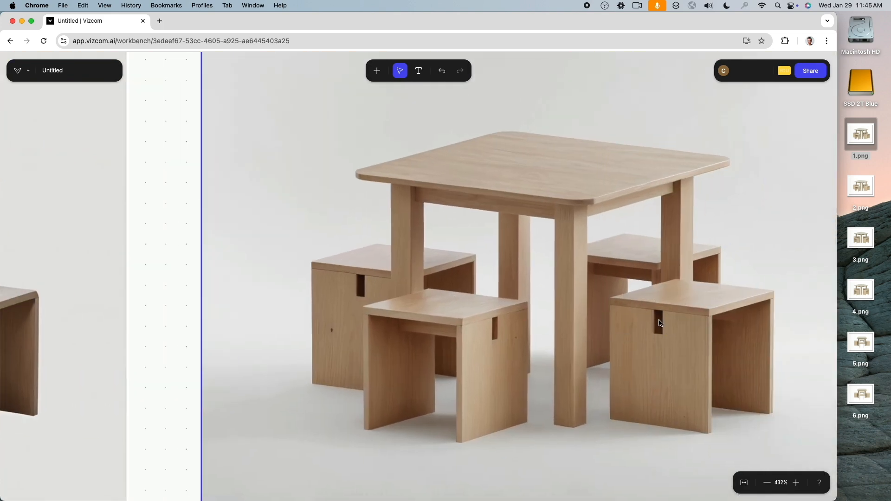
{"action": "scroll", "coordinate": [652, 323], "scroll_direction": "down", "scroll_amount": 10}
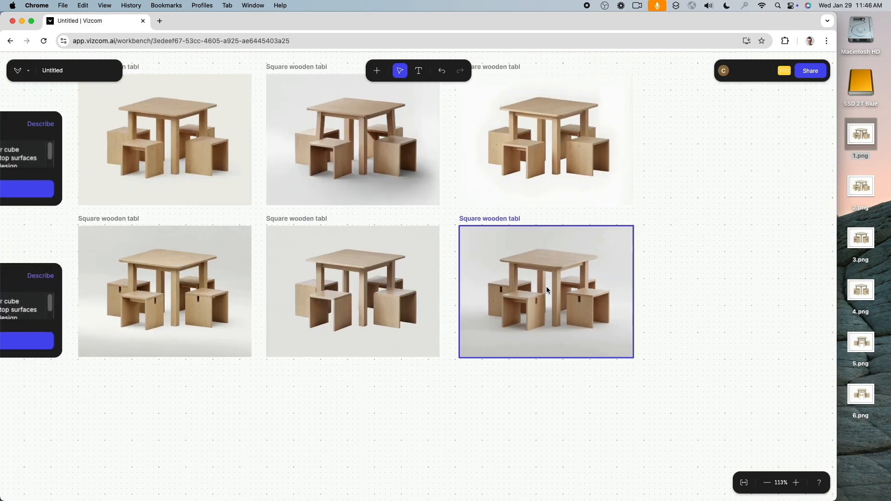
{"action": "scroll", "coordinate": [237, 383], "scroll_direction": "left", "scroll_amount": 10}
{"action": "scroll", "coordinate": [237, 383], "scroll_direction": "down", "scroll_amount": 3}
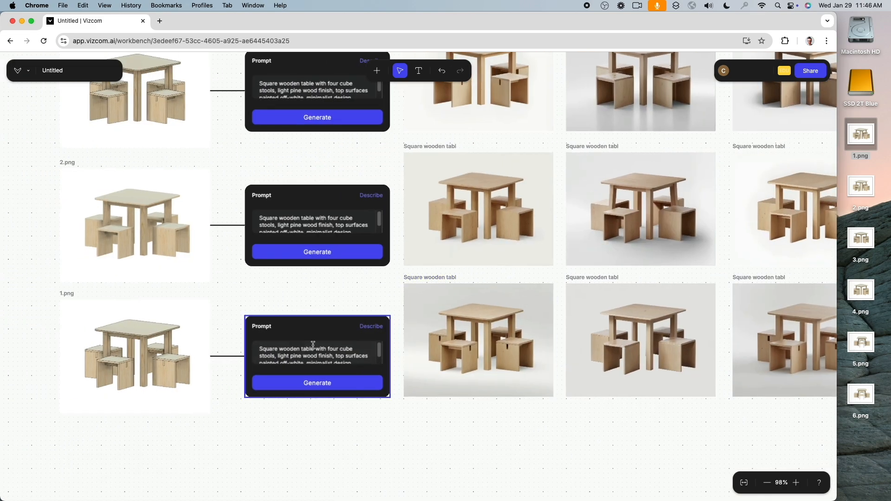
{"action": "scroll", "coordinate": [500, 425], "scroll_direction": "right", "scroll_amount": 10}
{"action": "scroll", "coordinate": [500, 424], "scroll_direction": "down", "scroll_amount": 2}
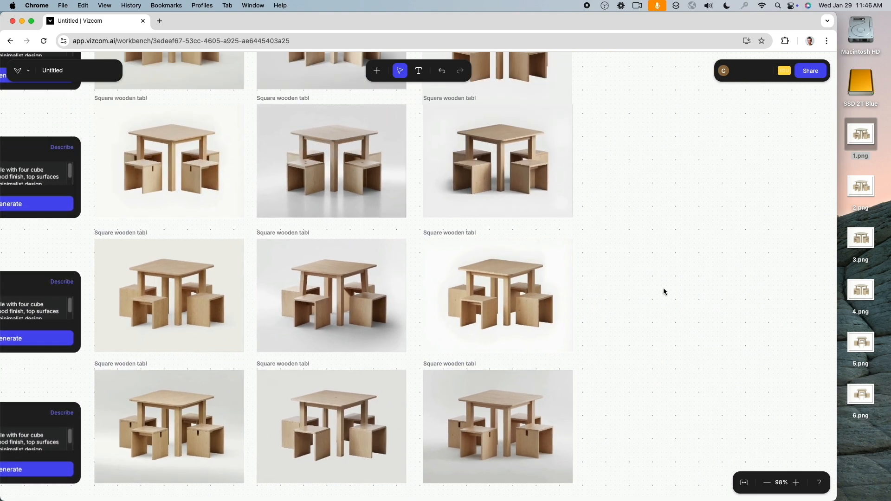
Delete the 80% render of 1.png and generate several new versions from its prompt at 80% Drawing Influence.
{"action": "scroll", "coordinate": [639, 239], "scroll_direction": "left", "scroll_amount": 4}
{"action": "scroll", "coordinate": [639, 238], "scroll_direction": "down", "scroll_amount": 4}
{"action": "left_click", "coordinate": [576, 291]}
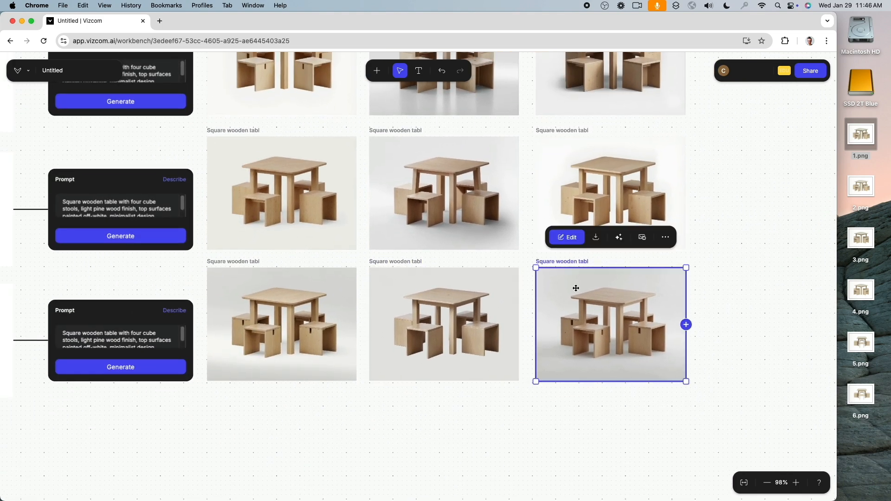
{"action": "key", "text": "BackSpace"}
{"action": "left_click", "coordinate": [464, 295]}
{"action": "left_click", "coordinate": [142, 368]}
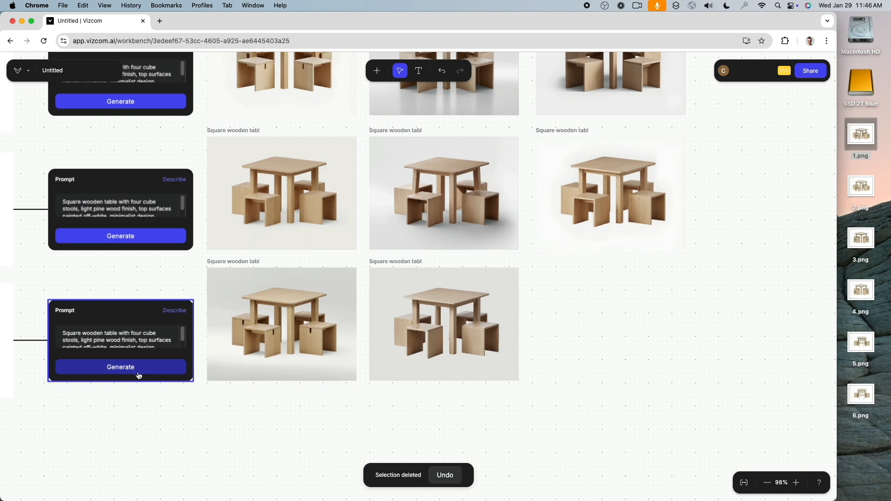
{"action": "scroll", "coordinate": [387, 357], "scroll_direction": "right", "scroll_amount": 5}
{"action": "scroll", "coordinate": [386, 357], "scroll_direction": "down", "scroll_amount": 1}
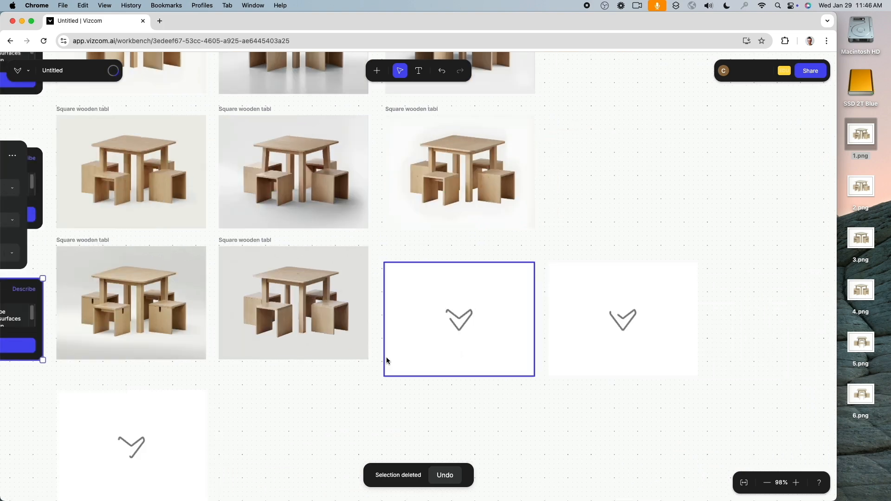
{"action": "scroll", "coordinate": [317, 364], "scroll_direction": "left", "scroll_amount": 8}
{"action": "scroll", "coordinate": [316, 363], "scroll_direction": "down", "scroll_amount": 1}
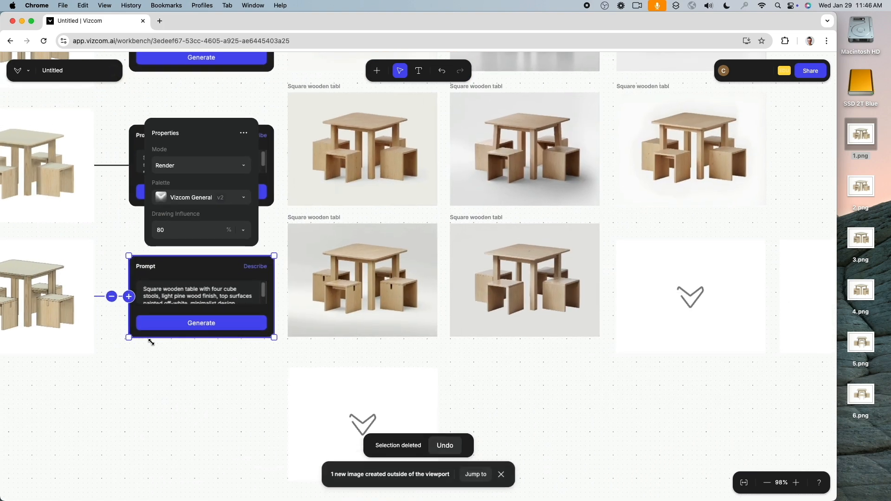
{"action": "left_click", "coordinate": [648, 377]}
Arrange the four new renders of 1.png in a single row beside its 50% render.
{"action": "scroll", "coordinate": [522, 324], "scroll_direction": "right", "scroll_amount": 8}
{"action": "scroll", "coordinate": [522, 324], "scroll_direction": "down", "scroll_amount": 3}
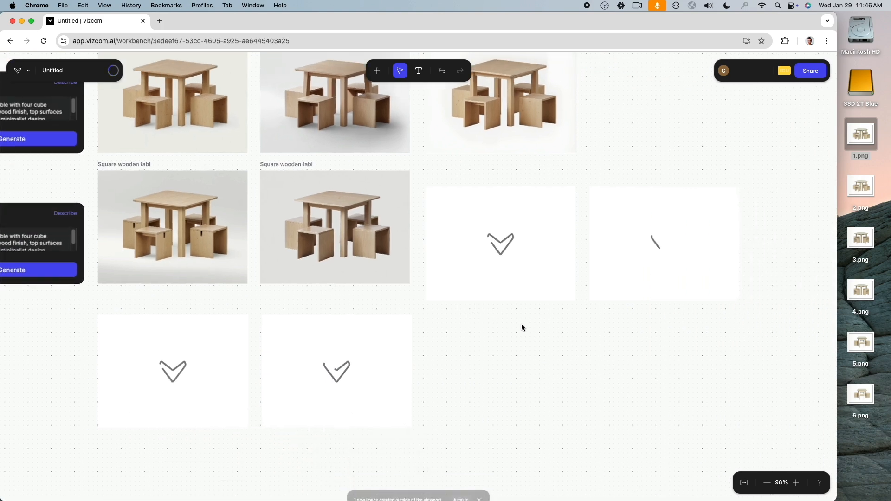
{"action": "scroll", "coordinate": [539, 364], "scroll_direction": "down", "scroll_amount": 3}
{"action": "left_click_drag", "start_coordinate": [519, 400], "coordinate": [759, 236]}
{"action": "scroll", "coordinate": [450, 334], "scroll_direction": "right", "scroll_amount": 10}
{"action": "scroll", "coordinate": [450, 334], "scroll_direction": "up", "scroll_amount": 1}
{"action": "left_click_drag", "start_coordinate": [634, 375], "coordinate": [214, 239]}
{"action": "left_click", "coordinate": [245, 370]}
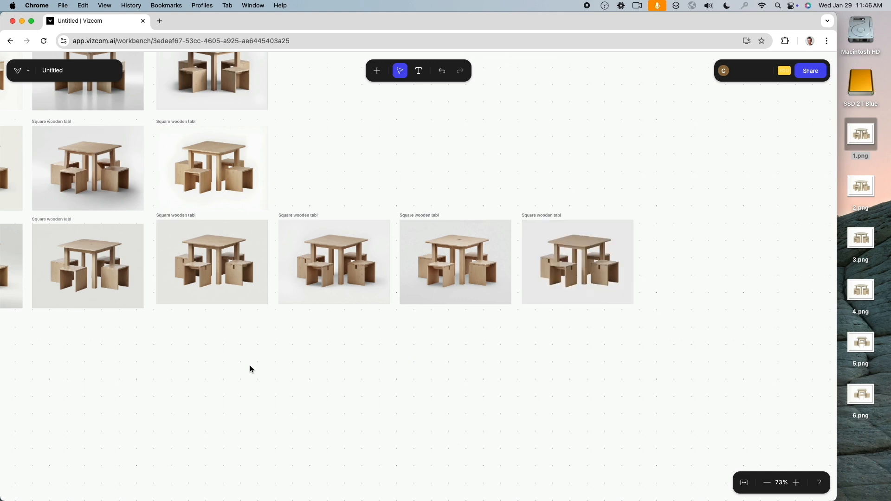
Check the stool cut-outs in the new renders of 1.png and delete the first, second and fourth versions.
{"action": "scroll", "coordinate": [267, 285], "scroll_direction": "up", "scroll_amount": 5}
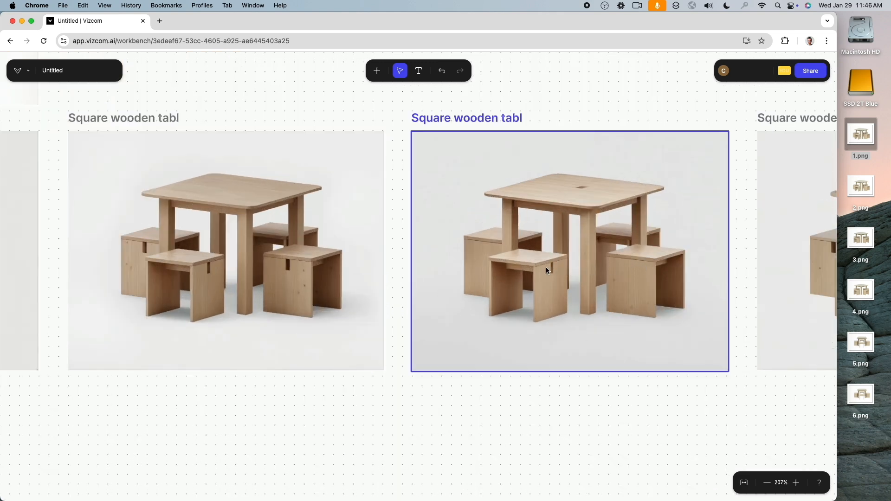
{"action": "scroll", "coordinate": [536, 272], "scroll_direction": "down", "scroll_amount": 4}
{"action": "left_click_drag", "start_coordinate": [254, 377], "coordinate": [372, 274]}
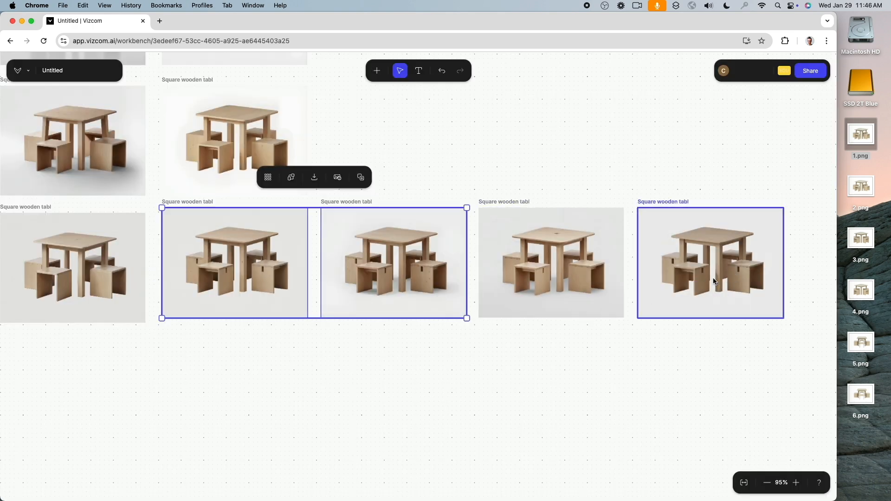
{"action": "key", "text": "BackSpace"}
{"action": "left_click", "coordinate": [471, 299]}
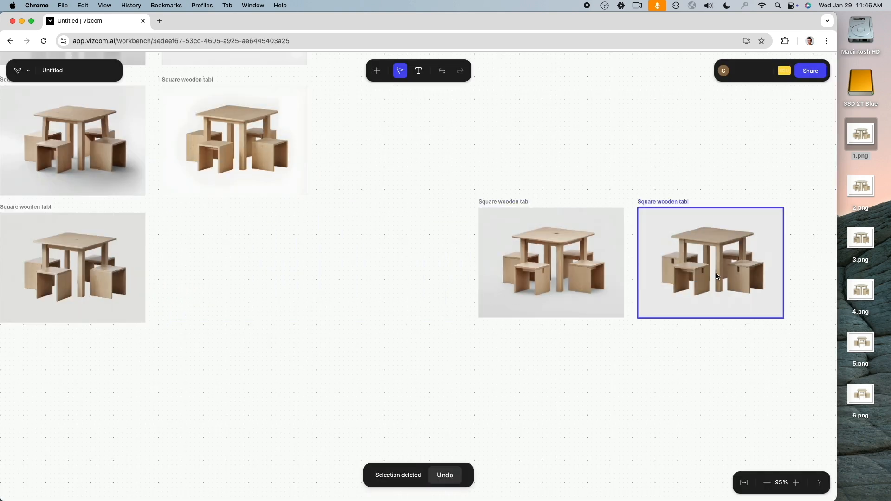
{"action": "left_click", "coordinate": [711, 269]}
{"action": "key", "text": "BackSpace"}
{"action": "left_click", "coordinate": [452, 295]}
Move the remaining new render of 1.png into the 80% column, next to the 50% render.
{"action": "left_click_drag", "start_coordinate": [489, 293], "coordinate": [173, 299]}
{"action": "scroll", "coordinate": [496, 266], "scroll_direction": "left", "scroll_amount": 3}
{"action": "scroll", "coordinate": [496, 268], "scroll_direction": "left", "scroll_amount": 4}
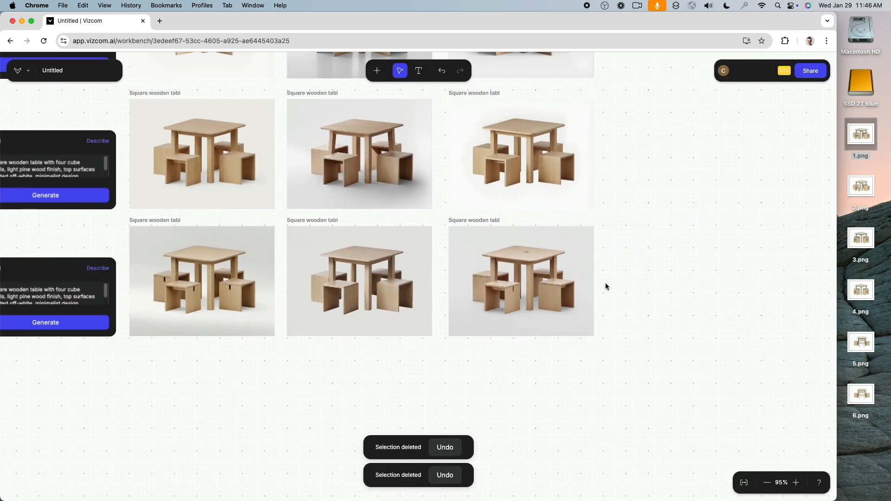
{"action": "scroll", "coordinate": [601, 279], "scroll_direction": "down", "scroll_amount": 5}
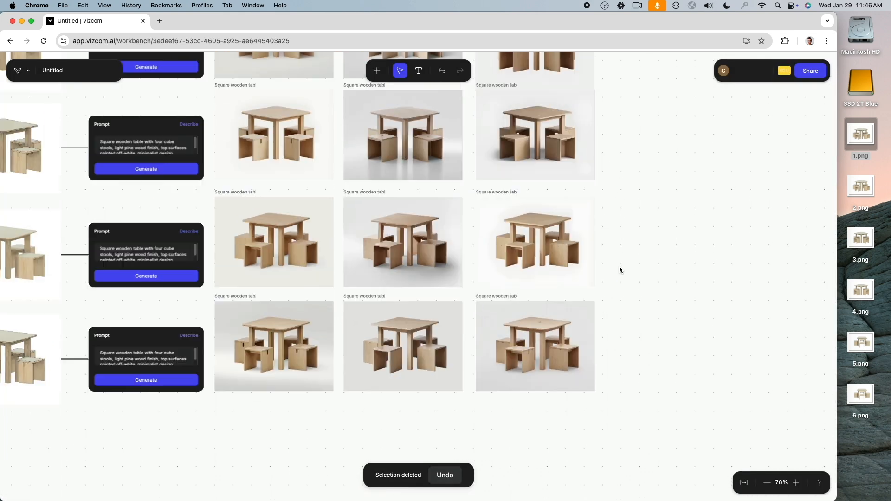
{"action": "scroll", "coordinate": [618, 297], "scroll_direction": "up", "scroll_amount": 2}
{"action": "scroll", "coordinate": [618, 325], "scroll_direction": "down", "scroll_amount": 2}
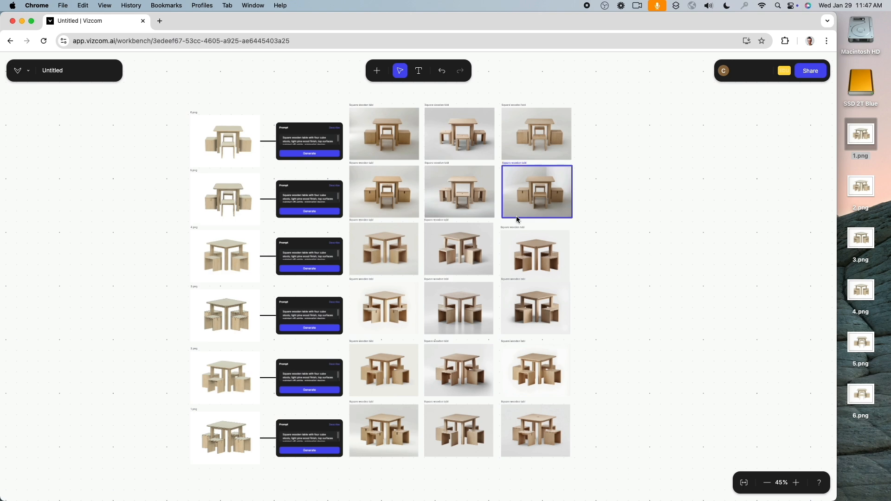
Check the 80% render of 5.png against its source image and delete that render.
{"action": "scroll", "coordinate": [191, 187], "scroll_direction": "up", "scroll_amount": 10}
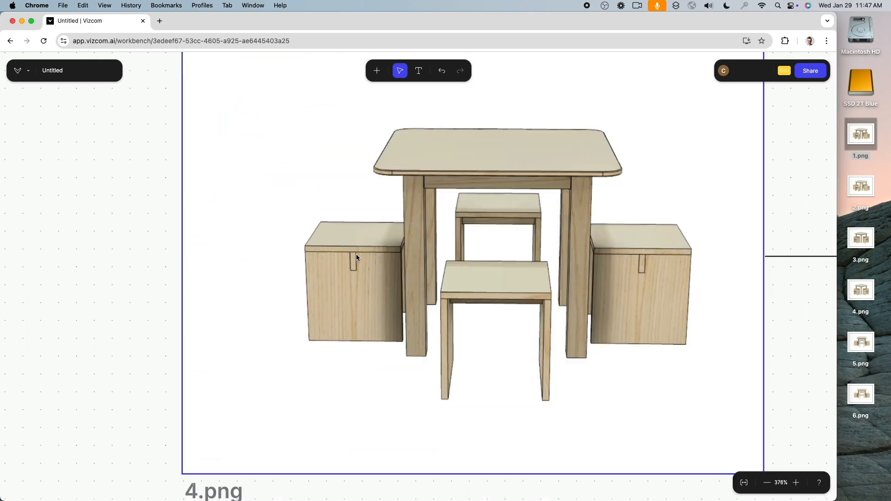
{"action": "scroll", "coordinate": [356, 254], "scroll_direction": "down", "scroll_amount": 6}
{"action": "left_click_drag", "start_coordinate": [525, 242], "coordinate": [201, 243]}
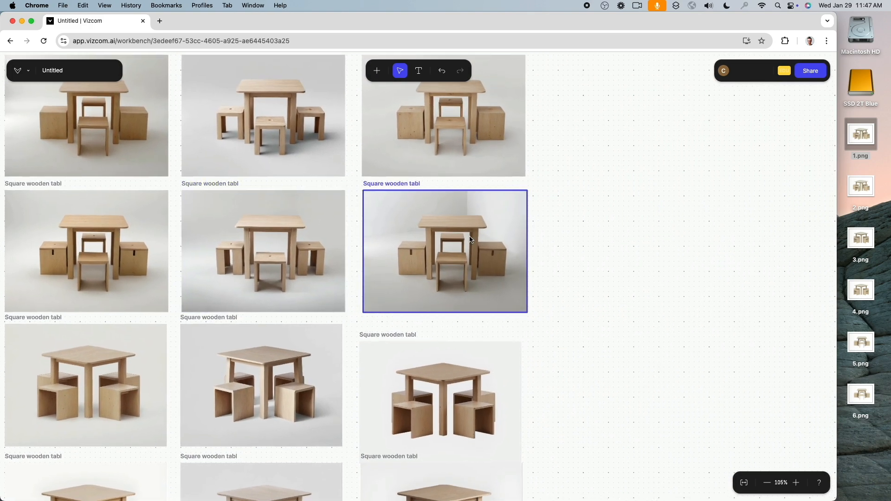
{"action": "scroll", "coordinate": [470, 239], "scroll_direction": "up", "scroll_amount": 5}
{"action": "scroll", "coordinate": [458, 246], "scroll_direction": "down", "scroll_amount": 5}
{"action": "left_click", "coordinate": [407, 255]}
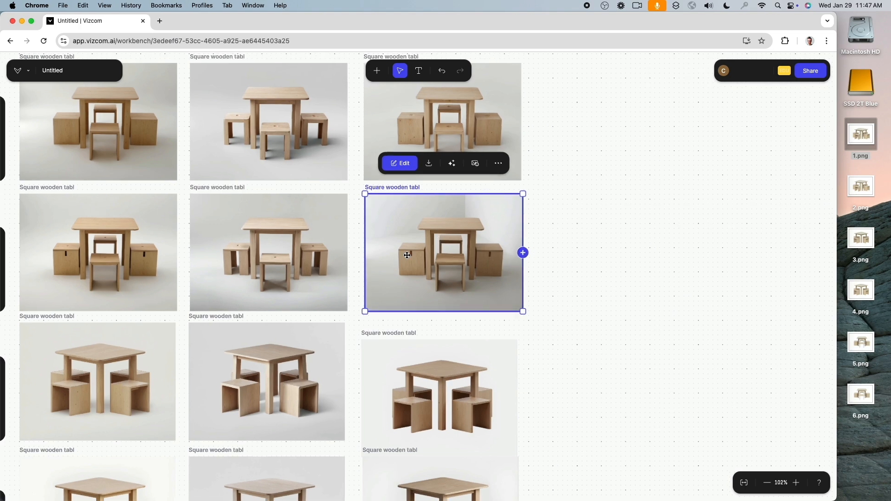
{"action": "scroll", "coordinate": [577, 233], "scroll_direction": "down", "scroll_amount": 5}
{"action": "key", "text": "Delete"}
{"action": "left_click", "coordinate": [464, 291]}
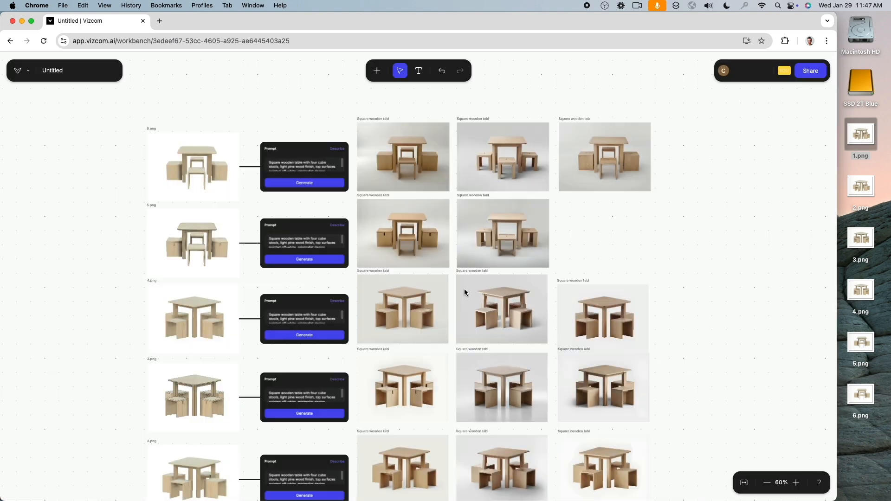
Generate new renders of 5.png at 80% Drawing Influence and line up the extra version at the end of its row.
{"action": "left_click", "coordinate": [320, 263]}
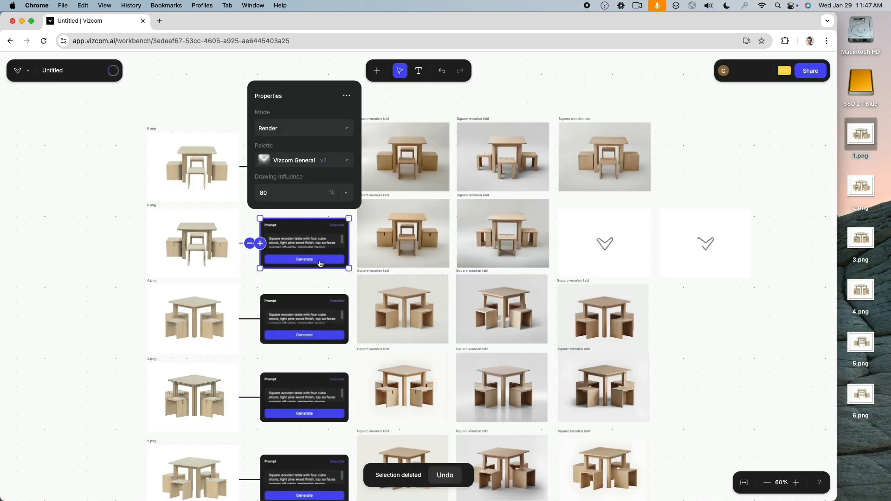
{"action": "left_click_drag", "start_coordinate": [681, 306], "coordinate": [780, 233]}
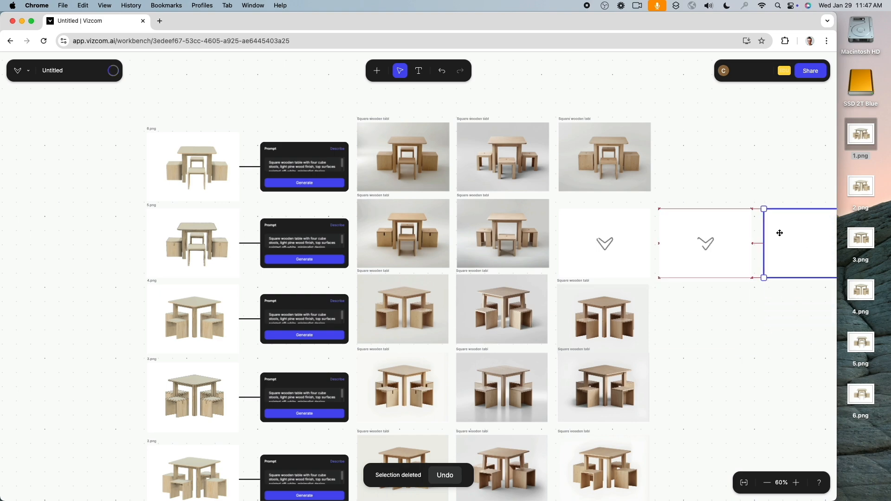
{"action": "scroll", "coordinate": [697, 278], "scroll_direction": "down", "scroll_amount": 3}
Review the 80% renders of 3.png, 2.png and 1.png against their 100% and 50% versions.
{"action": "left_click", "coordinate": [586, 309]}
{"action": "scroll", "coordinate": [589, 311], "scroll_direction": "up", "scroll_amount": 5}
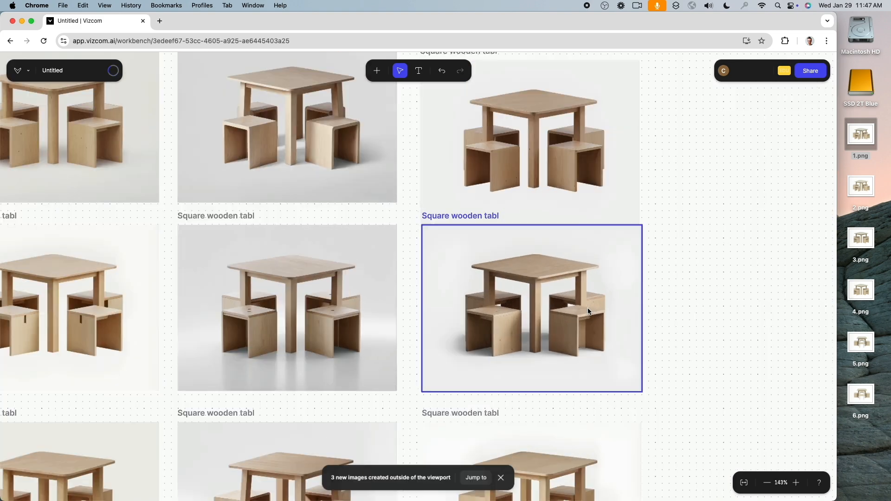
{"action": "scroll", "coordinate": [661, 184], "scroll_direction": "down", "scroll_amount": 3}
{"action": "scroll", "coordinate": [661, 183], "scroll_direction": "left", "scroll_amount": 3}
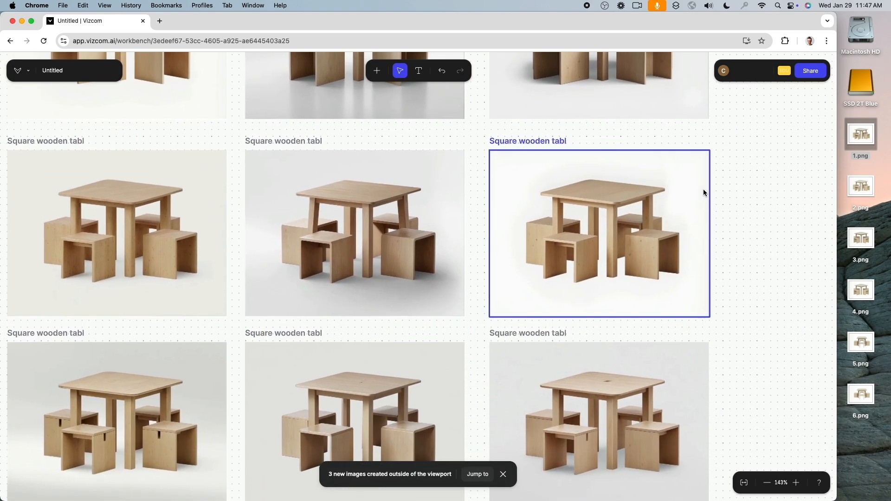
{"action": "left_click", "coordinate": [748, 350]}
{"action": "scroll", "coordinate": [753, 224], "scroll_direction": "down", "scroll_amount": 3}
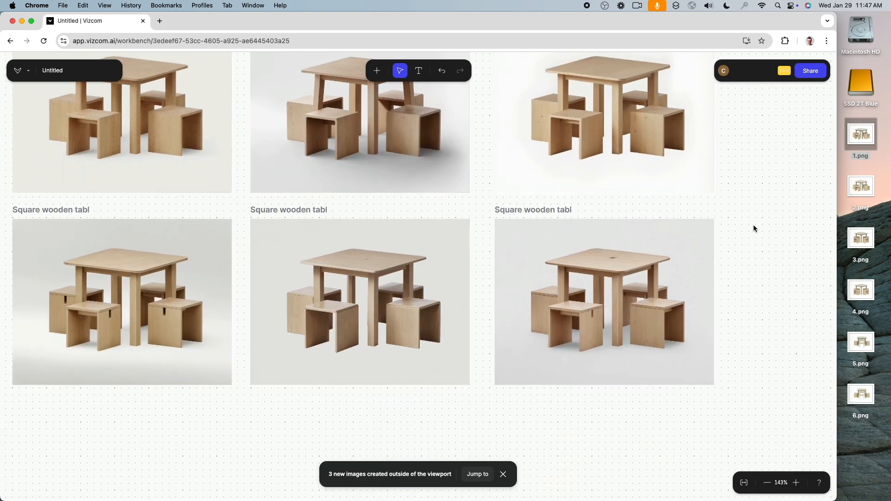
Examine the 80% render of 2.png up close and compare it with the neighbouring 50% render.
{"action": "left_click_drag", "start_coordinate": [753, 226], "coordinate": [722, 329]}
{"action": "scroll", "coordinate": [611, 201], "scroll_direction": "up", "scroll_amount": 1}
{"action": "scroll", "coordinate": [612, 204], "scroll_direction": "up", "scroll_amount": 10}
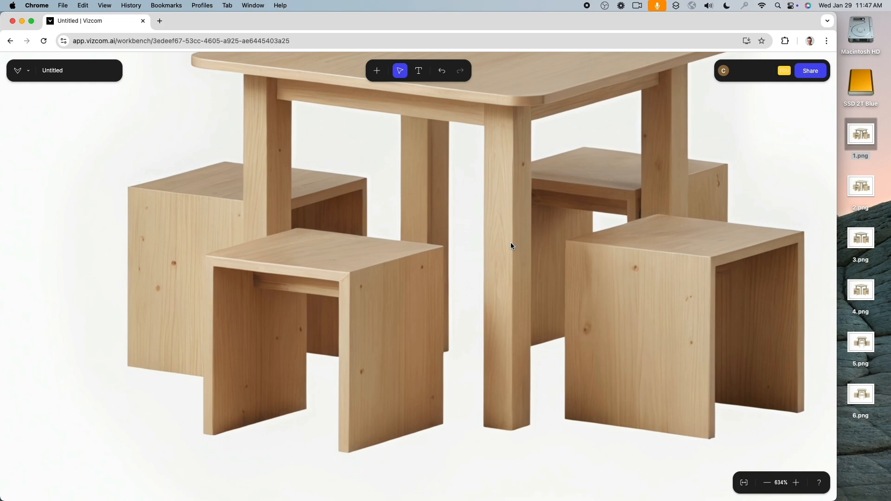
{"action": "scroll", "coordinate": [510, 242], "scroll_direction": "down", "scroll_amount": 10}
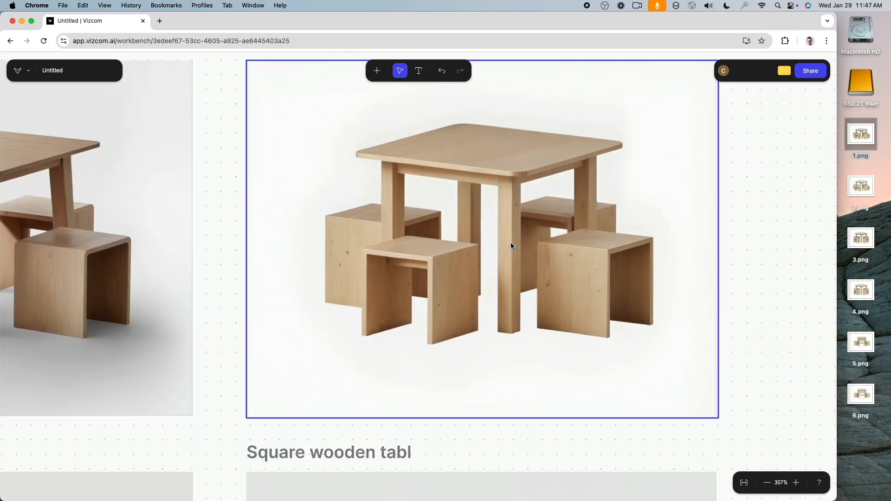
{"action": "left_click_drag", "start_coordinate": [656, 227], "coordinate": [629, 167]}
{"action": "scroll", "coordinate": [659, 182], "scroll_direction": "up", "scroll_amount": 6}
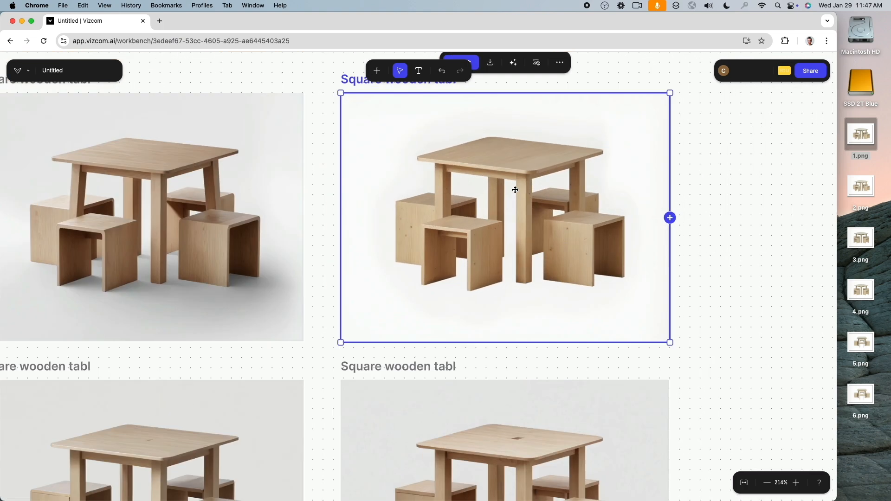
{"action": "scroll", "coordinate": [358, 345], "scroll_direction": "down", "scroll_amount": 7}
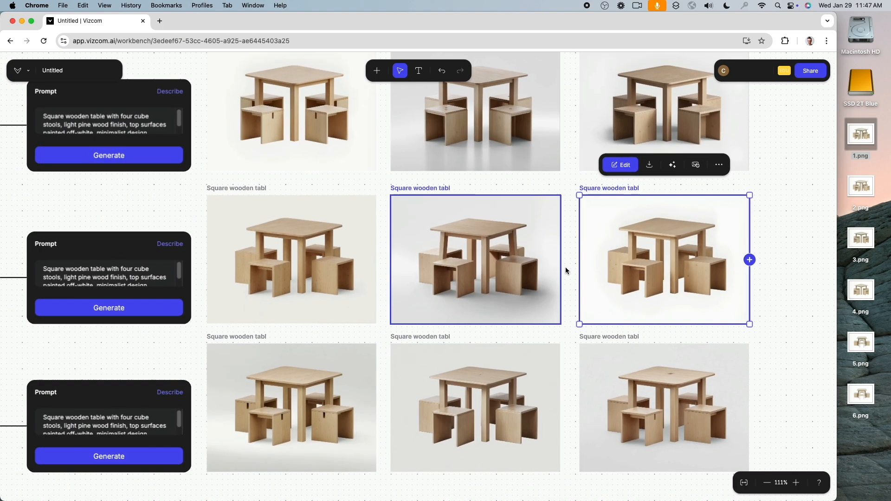
Generate two new renders of 2.png and line them up side by side at the end of its row.
{"action": "scroll", "coordinate": [566, 266], "scroll_direction": "left", "scroll_amount": 2}
{"action": "left_click", "coordinate": [200, 306]}
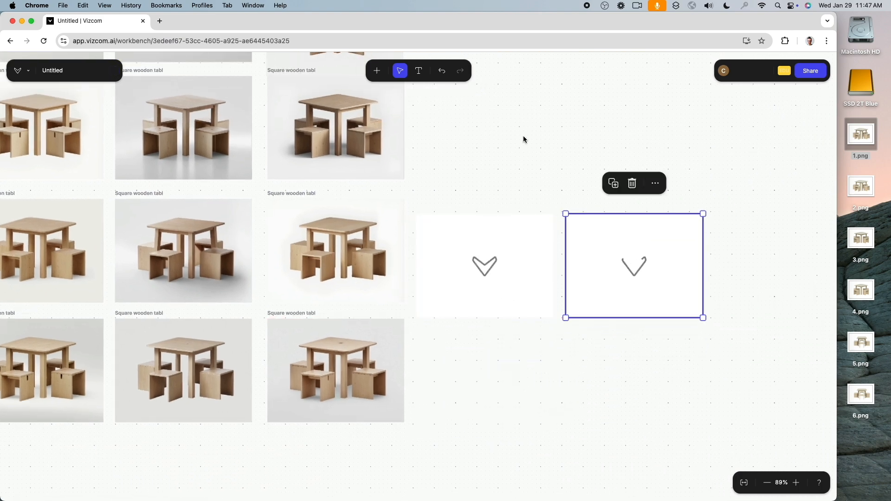
{"action": "left_click_drag", "start_coordinate": [523, 135], "coordinate": [516, 377]}
{"action": "left_click_drag", "start_coordinate": [510, 220], "coordinate": [498, 319]}
Delete the first two of the three new renders in the 5.png row, including the one with white stool legs.
{"action": "scroll", "coordinate": [549, 196], "scroll_direction": "up", "scroll_amount": 2}
{"action": "scroll", "coordinate": [549, 195], "scroll_direction": "up", "scroll_amount": 1}
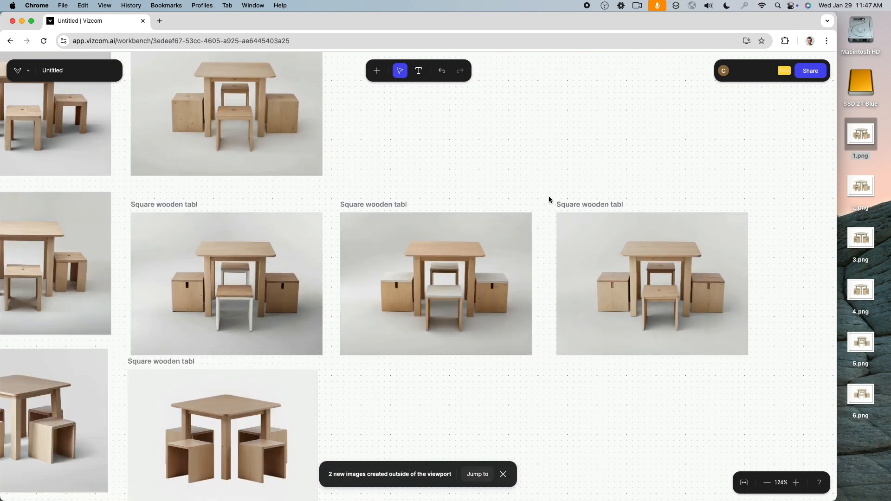
{"action": "scroll", "coordinate": [604, 176], "scroll_direction": "down", "scroll_amount": 1}
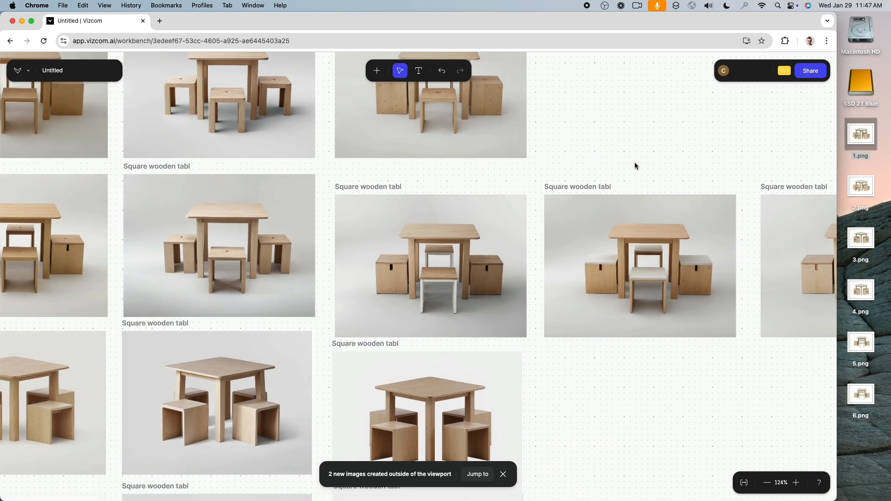
{"action": "left_click_drag", "start_coordinate": [634, 163], "coordinate": [489, 150]}
{"action": "left_click", "coordinate": [302, 250]}
{"action": "key", "text": "Delete"}
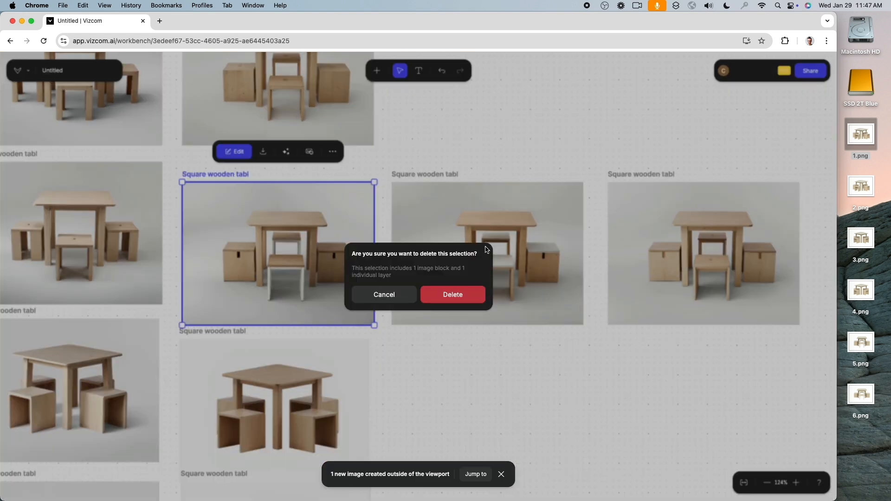
{"action": "left_click", "coordinate": [449, 294]}
{"action": "left_click", "coordinate": [531, 288]}
{"action": "key", "text": "Delete"}
{"action": "left_click", "coordinate": [471, 292]}
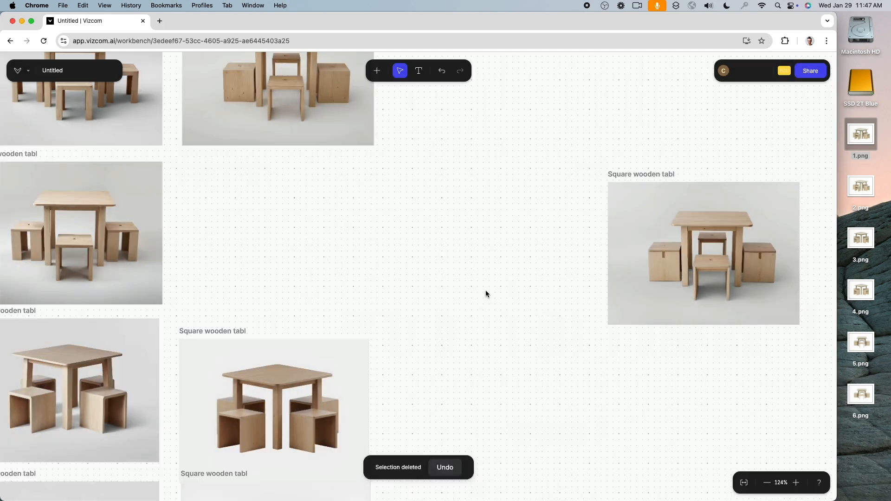
Move the remaining new render of 5.png into the 80% column, next to its 50% render.
{"action": "left_click", "coordinate": [725, 223]}
{"action": "left_click_drag", "start_coordinate": [726, 223], "coordinate": [298, 203]}
{"action": "left_click", "coordinate": [437, 215]}
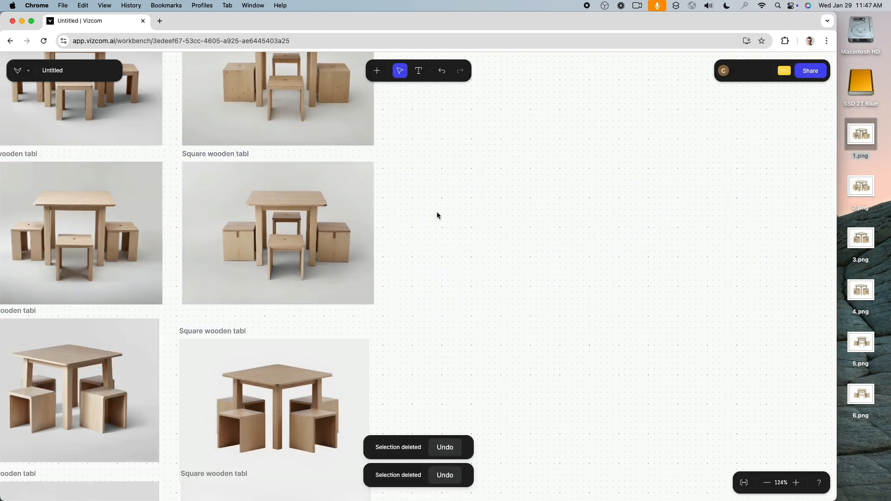
Generate more renders of 5.png at 80% Drawing Influence.
{"action": "scroll", "coordinate": [432, 301], "scroll_direction": "down", "scroll_amount": 3}
{"action": "left_click_drag", "start_coordinate": [432, 301], "coordinate": [696, 249]}
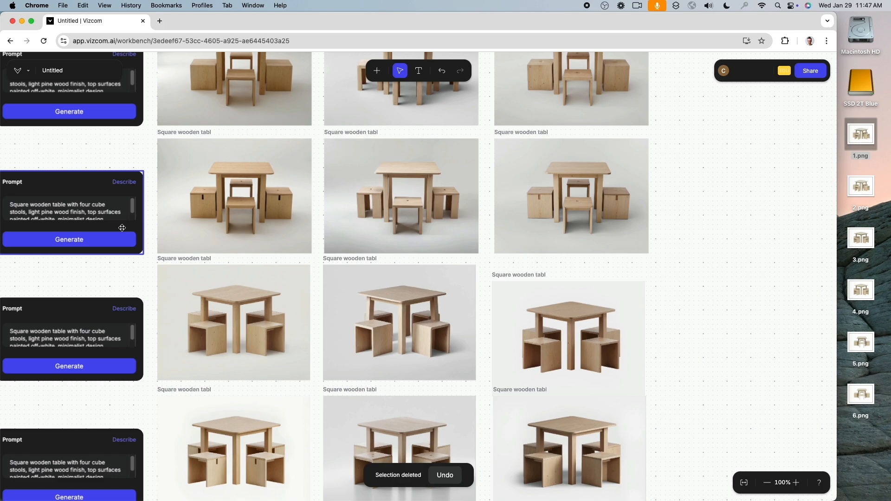
{"action": "left_click_drag", "start_coordinate": [122, 227], "coordinate": [273, 224]}
{"action": "left_click", "coordinate": [232, 194]}
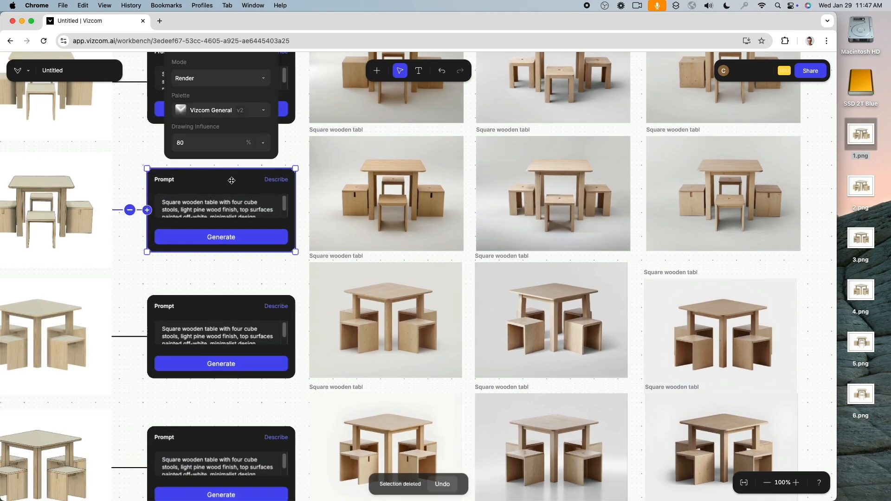
{"action": "left_click", "coordinate": [229, 240]}
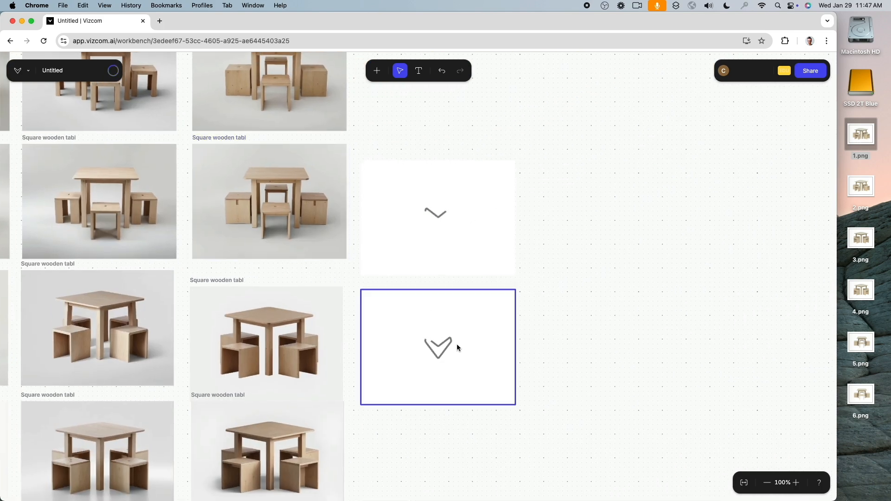
Arrange the two new renders of 5.png side by side and align them with the end of its row.
{"action": "left_click_drag", "start_coordinate": [457, 344], "coordinate": [618, 222]}
{"action": "left_click_drag", "start_coordinate": [426, 304], "coordinate": [611, 175]}
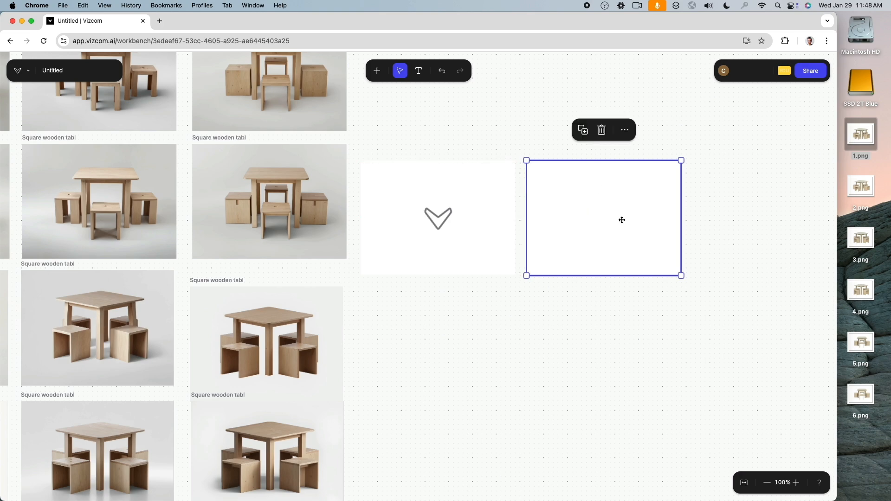
{"action": "left_click_drag", "start_coordinate": [691, 302], "coordinate": [450, 169]}
{"action": "left_click", "coordinate": [431, 311]}
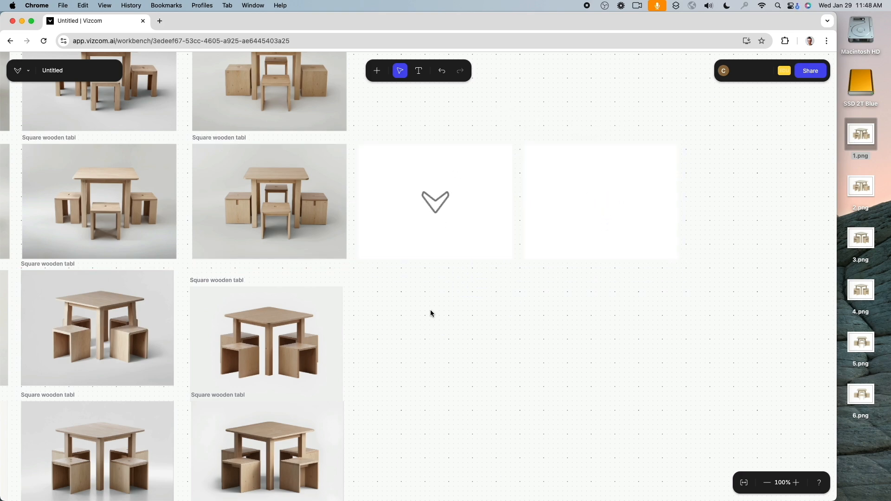
Compare the two new renders of 2.png with each other and with its existing 80% render.
{"action": "scroll", "coordinate": [430, 310], "scroll_direction": "down", "scroll_amount": 2}
{"action": "scroll", "coordinate": [495, 318], "scroll_direction": "down", "scroll_amount": 3}
{"action": "scroll", "coordinate": [496, 319], "scroll_direction": "down", "scroll_amount": 5}
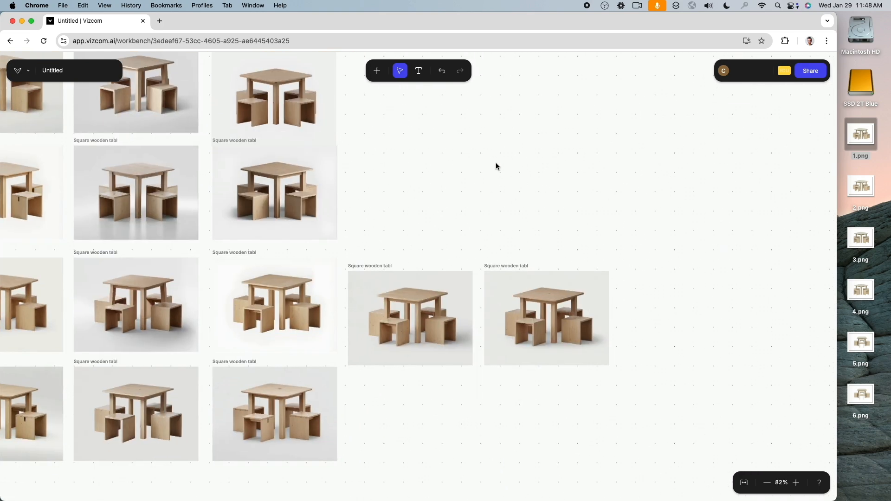
{"action": "left_click", "coordinate": [567, 235]}
{"action": "scroll", "coordinate": [567, 237], "scroll_direction": "up", "scroll_amount": 5}
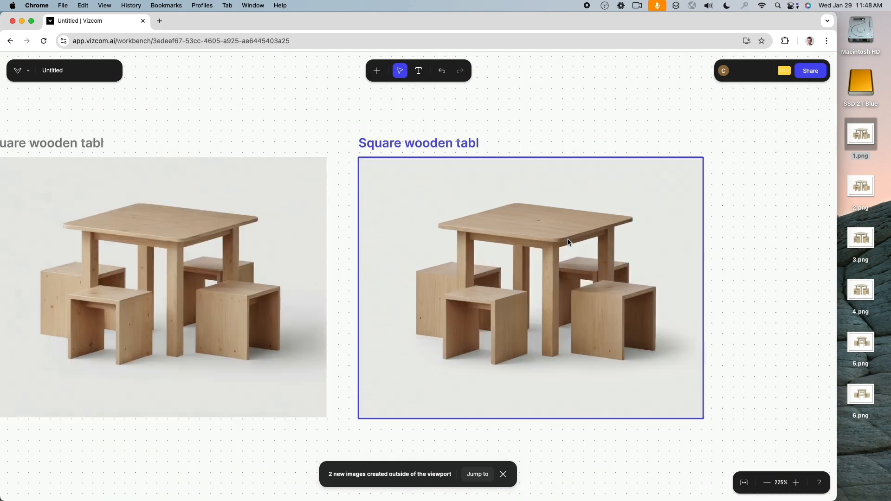
{"action": "scroll", "coordinate": [567, 239], "scroll_direction": "down", "scroll_amount": 6}
{"action": "scroll", "coordinate": [377, 230], "scroll_direction": "up", "scroll_amount": 4}
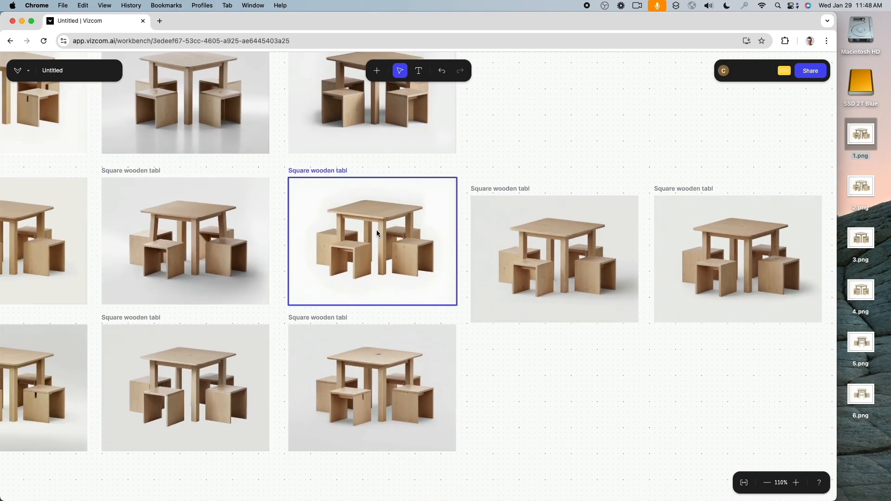
{"action": "left_click", "coordinate": [668, 260]}
{"action": "scroll", "coordinate": [643, 265], "scroll_direction": "up", "scroll_amount": 5}
{"action": "scroll", "coordinate": [511, 269], "scroll_direction": "right", "scroll_amount": 5}
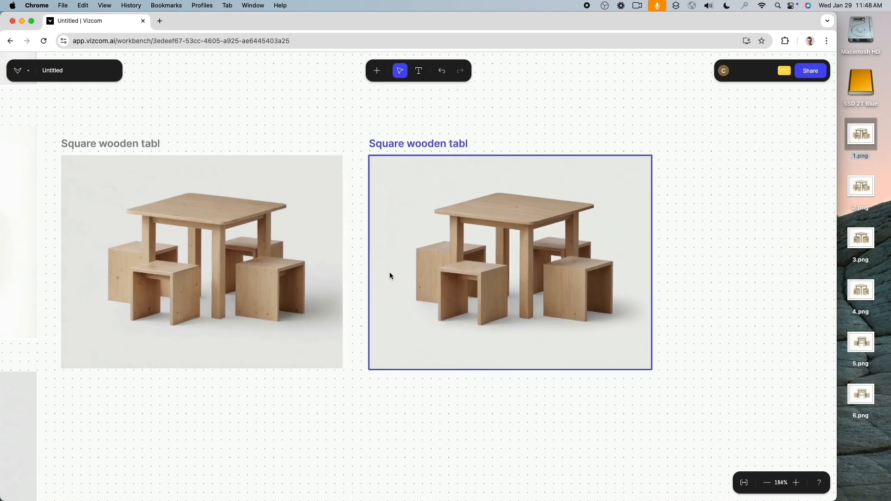
{"action": "scroll", "coordinate": [455, 264], "scroll_direction": "up", "scroll_amount": 1}
{"action": "scroll", "coordinate": [454, 263], "scroll_direction": "right", "scroll_amount": 5}
{"action": "scroll", "coordinate": [264, 287], "scroll_direction": "up", "scroll_amount": 2}
{"action": "scroll", "coordinate": [259, 282], "scroll_direction": "down", "scroll_amount": 1}
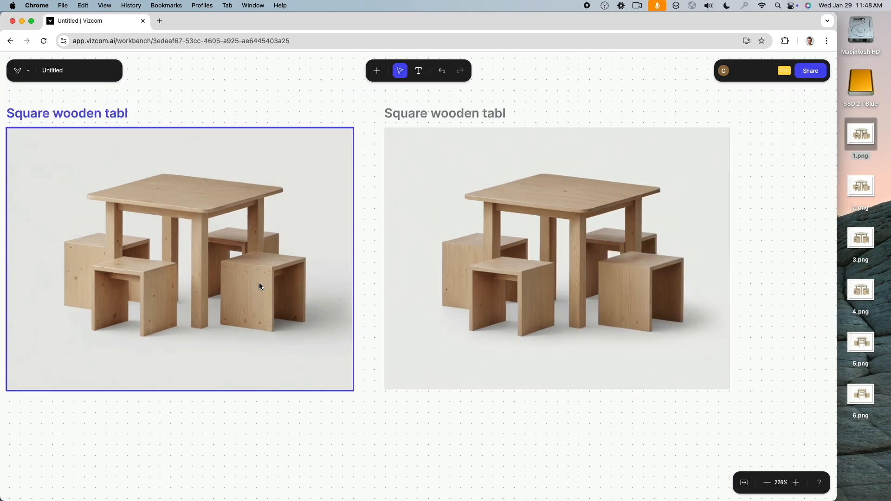
Inspect the wood grain, stools and table legs up close in both new renders of 2.png.
{"action": "scroll", "coordinate": [184, 292], "scroll_direction": "up", "scroll_amount": 7}
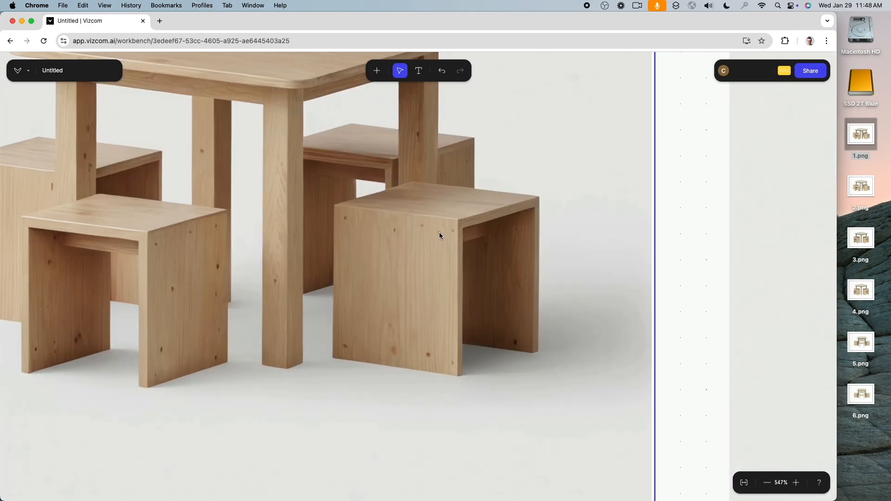
{"action": "scroll", "coordinate": [424, 341], "scroll_direction": "down", "scroll_amount": 7}
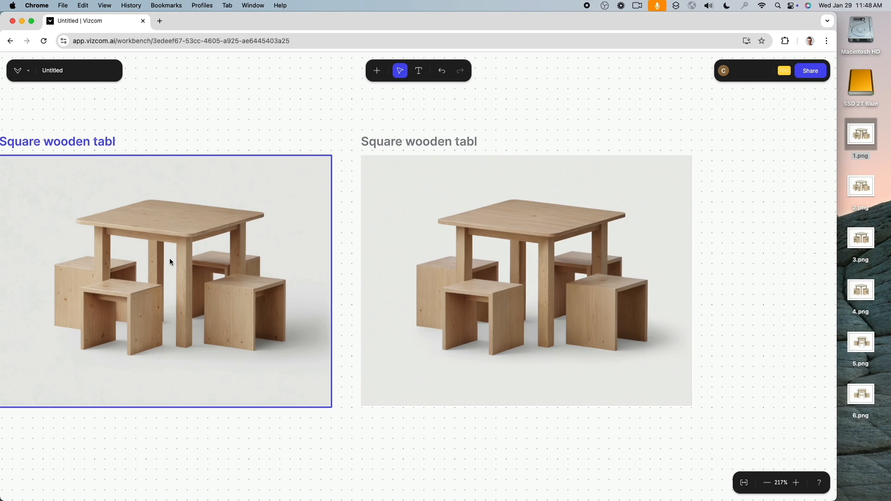
{"action": "scroll", "coordinate": [159, 259], "scroll_direction": "up", "scroll_amount": 5}
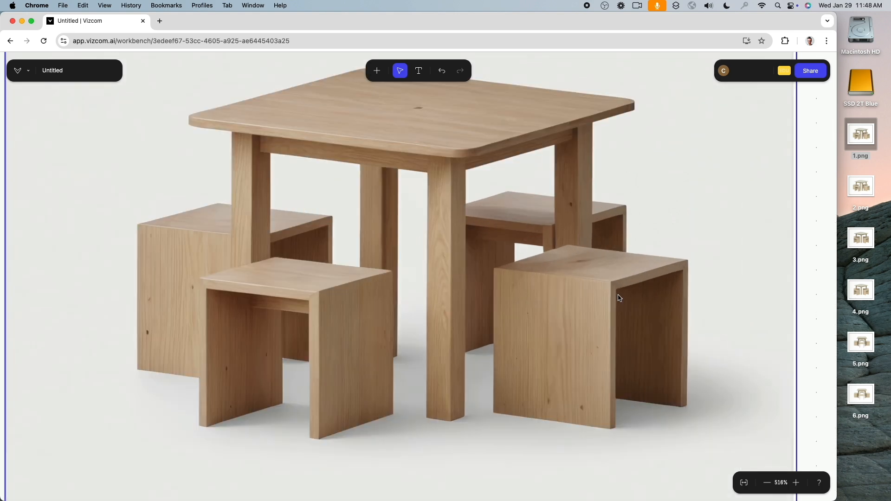
{"action": "scroll", "coordinate": [618, 298], "scroll_direction": "down", "scroll_amount": 5}
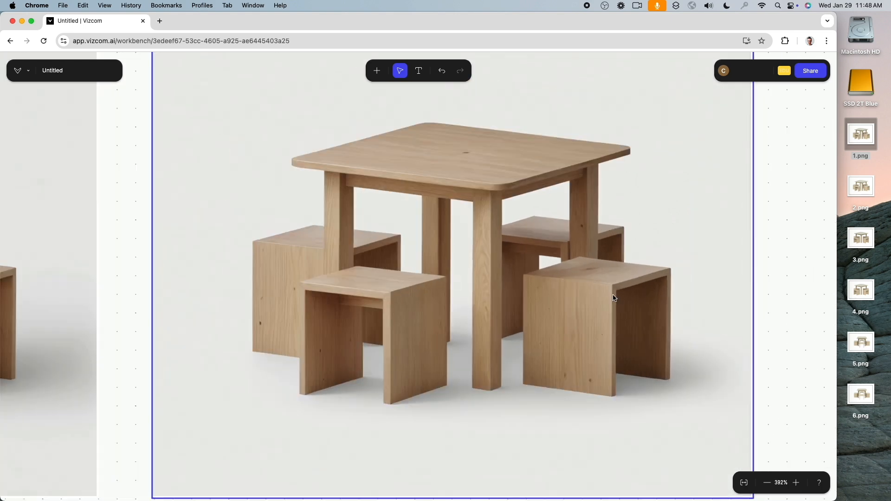
{"action": "scroll", "coordinate": [545, 269], "scroll_direction": "down", "scroll_amount": 3}
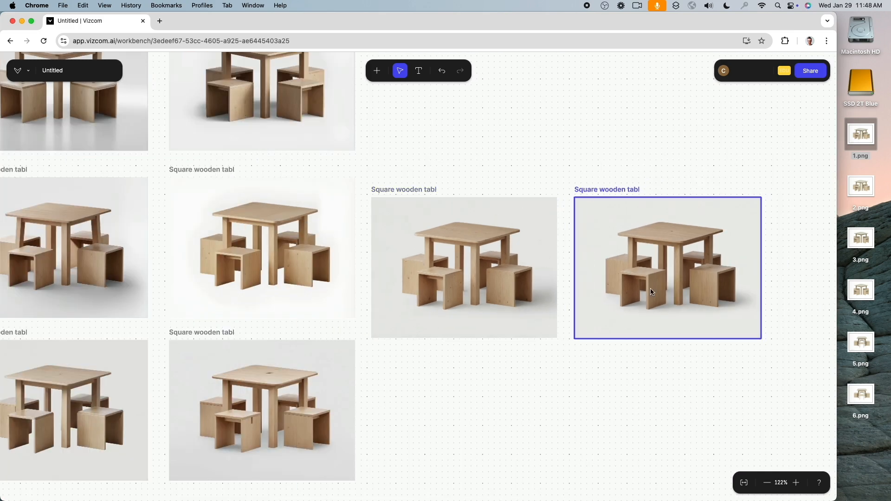
Delete the old 80% render of 2.png and move the two new renders over to start in the 80% column.
{"action": "left_click", "coordinate": [262, 260]}
{"action": "key", "text": "BackSpace"}
{"action": "left_click", "coordinate": [447, 294]}
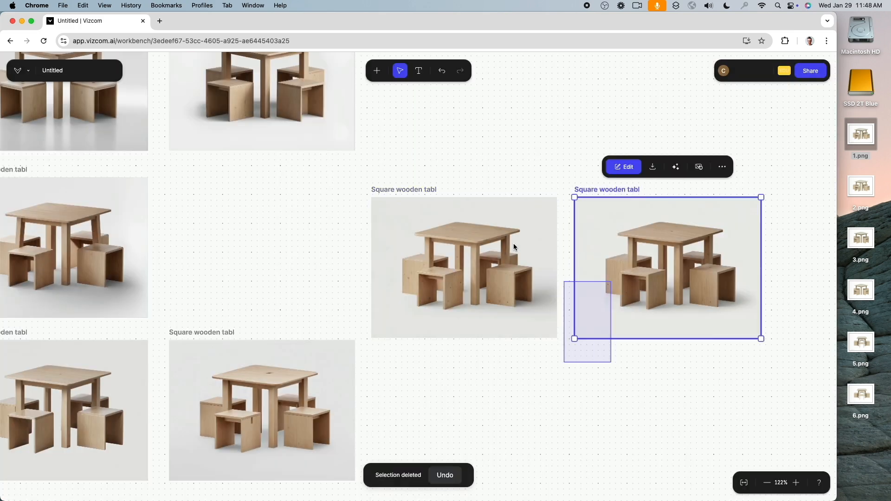
{"action": "scroll", "coordinate": [509, 359], "scroll_direction": "up", "scroll_amount": 5}
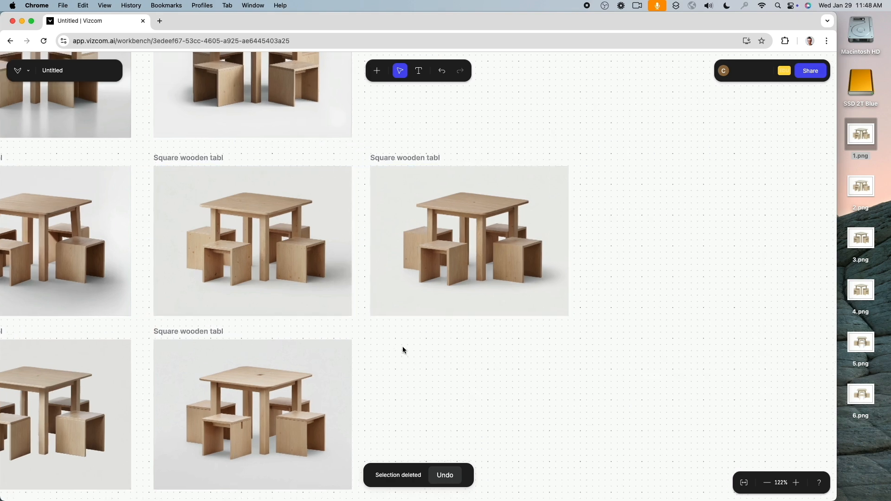
Compare the two remaining new renders of 2.png and delete the one outside the 80% column.
{"action": "scroll", "coordinate": [506, 404], "scroll_direction": "left", "scroll_amount": 2}
{"action": "scroll", "coordinate": [506, 404], "scroll_direction": "up", "scroll_amount": 1}
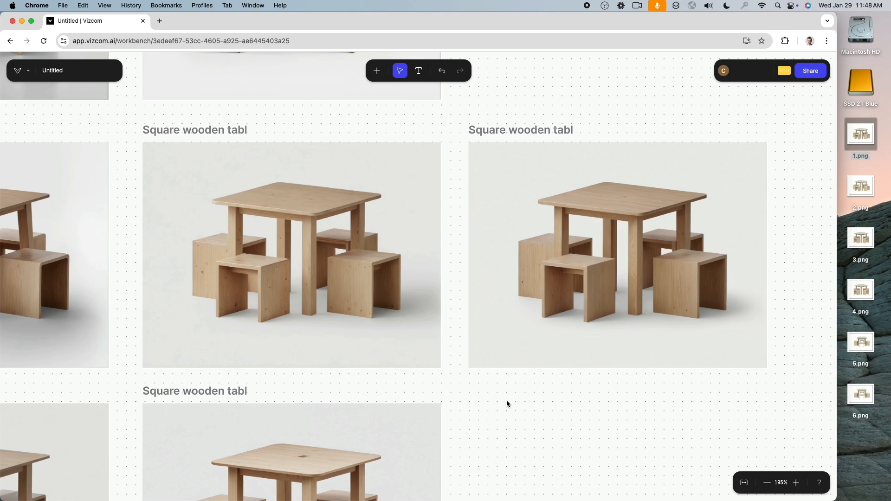
{"action": "left_click", "coordinate": [617, 285]}
{"action": "key", "text": "Delete"}
{"action": "left_click", "coordinate": [458, 297]}
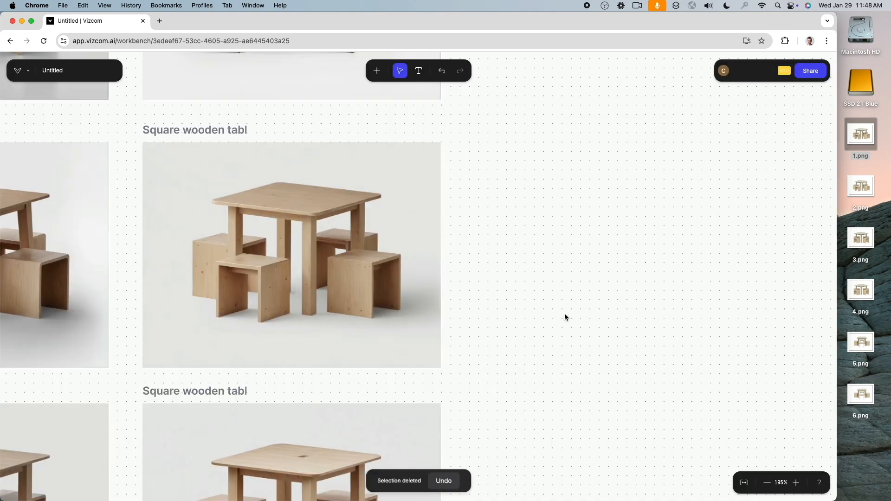
Delete the first of the two newest renders of 5.png.
{"action": "scroll", "coordinate": [565, 313], "scroll_direction": "down", "scroll_amount": 10}
{"action": "scroll", "coordinate": [568, 223], "scroll_direction": "up", "scroll_amount": 5}
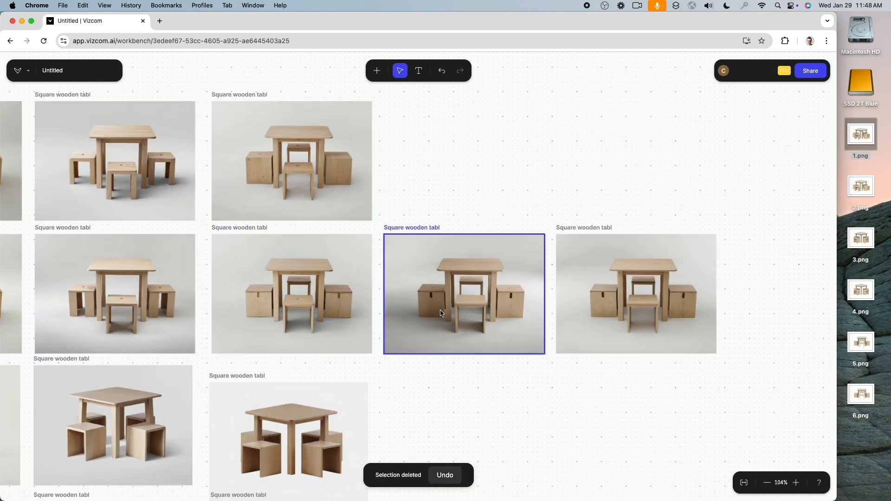
{"action": "left_click", "coordinate": [466, 336]}
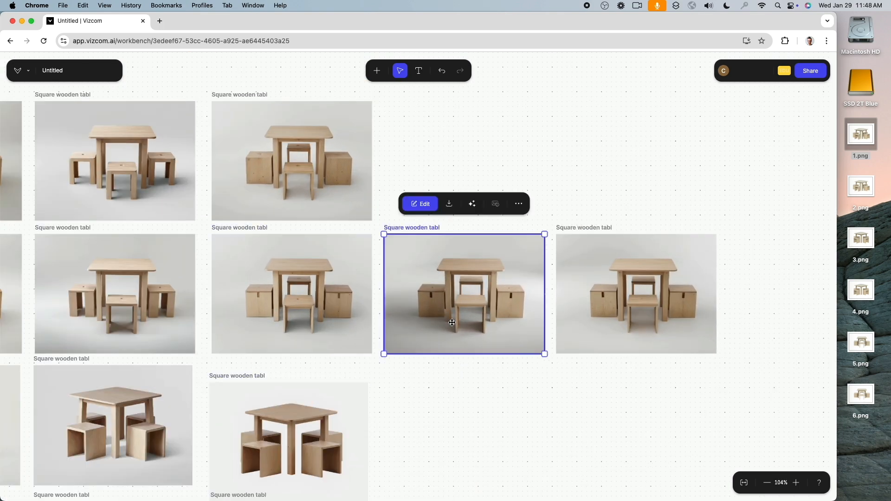
{"action": "key", "text": "BackSpace"}
{"action": "left_click", "coordinate": [453, 296]}
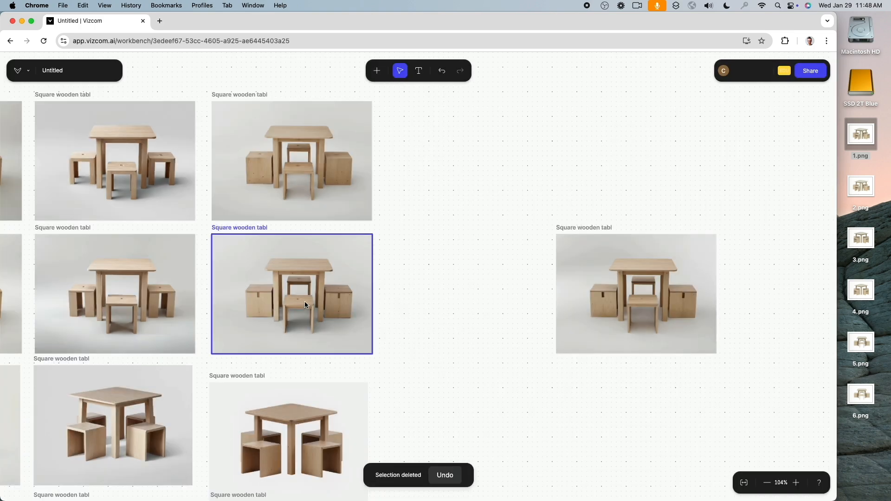
Delete the render of 5.png in the 80% column and move the remaining new render into its place.
{"action": "left_click", "coordinate": [304, 302]}
{"action": "key", "text": "BackSpace"}
{"action": "left_click", "coordinate": [450, 300]}
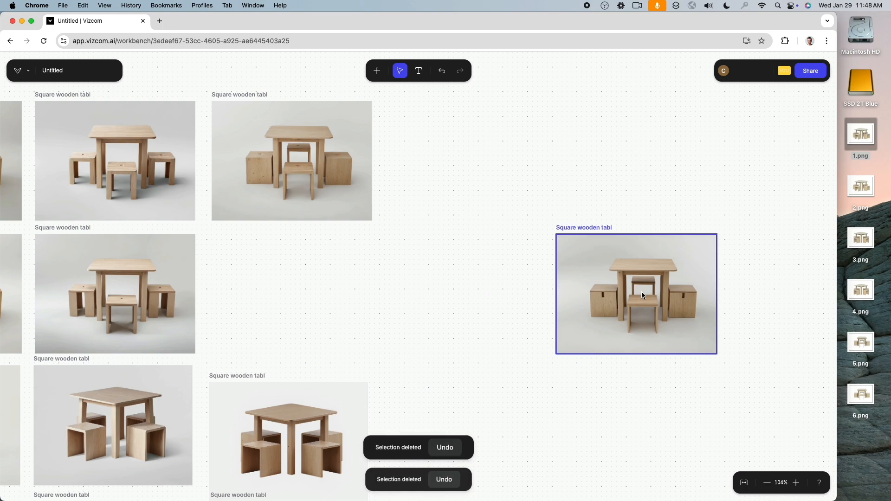
{"action": "left_click_drag", "start_coordinate": [642, 292], "coordinate": [299, 290]}
{"action": "left_click", "coordinate": [442, 278]}
Append "in a white empty room, fill light from the left side" to the prompt of 6.png and generate a render.
{"action": "scroll", "coordinate": [442, 277], "scroll_direction": "down", "scroll_amount": 5}
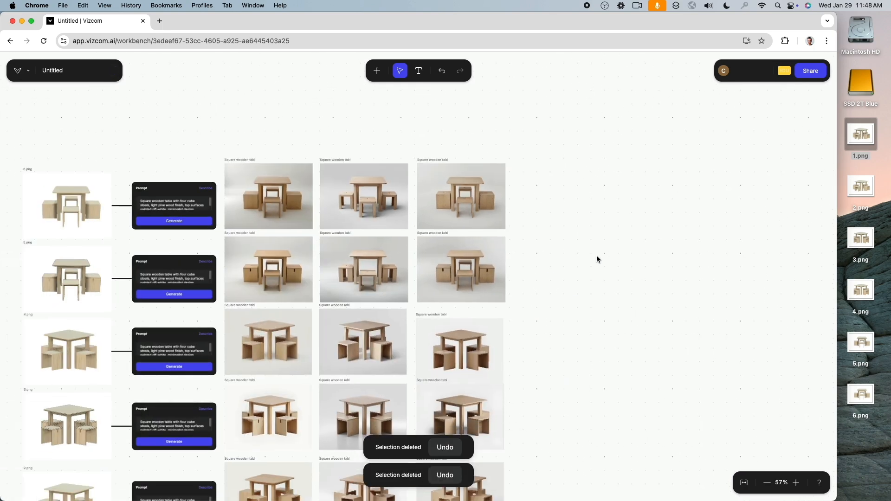
{"action": "scroll", "coordinate": [597, 258], "scroll_direction": "left", "scroll_amount": 3}
{"action": "scroll", "coordinate": [311, 202], "scroll_direction": "up", "scroll_amount": 1}
{"action": "scroll", "coordinate": [311, 202], "scroll_direction": "up", "scroll_amount": 5}
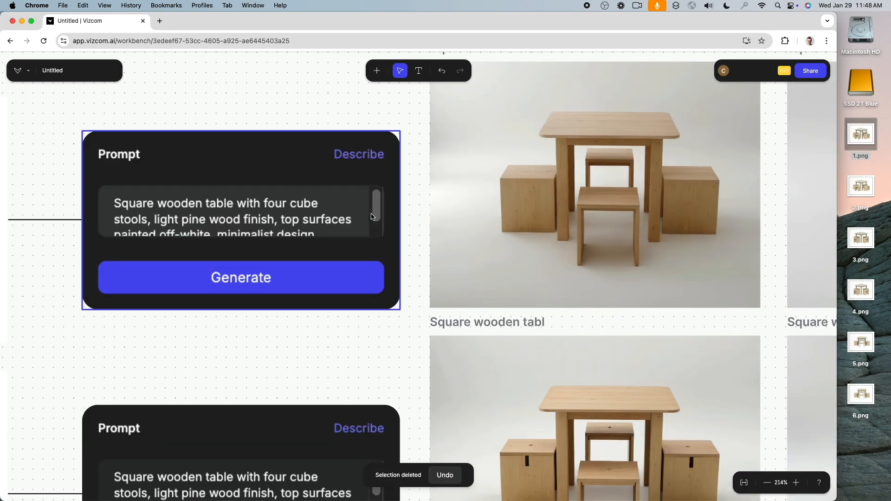
{"action": "scroll", "coordinate": [336, 218], "scroll_direction": "down", "scroll_amount": 1}
{"action": "left_click", "coordinate": [340, 223]}
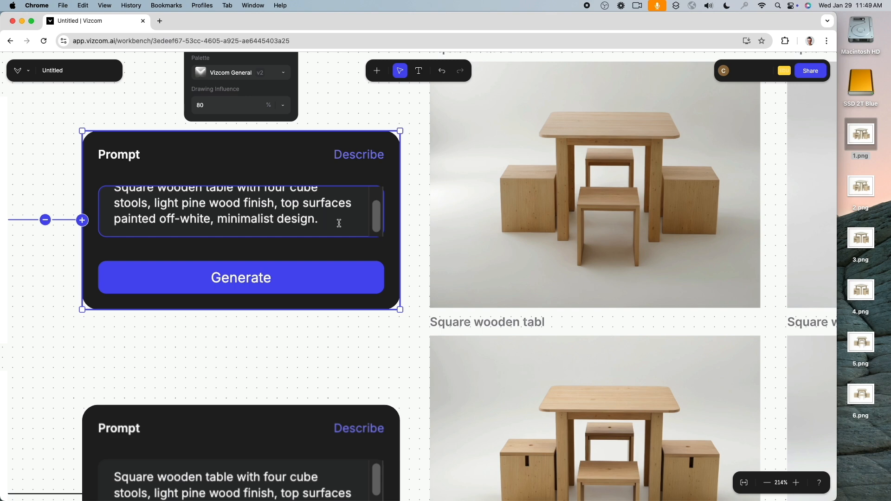
{"action": "type", "text": "in a whi"}
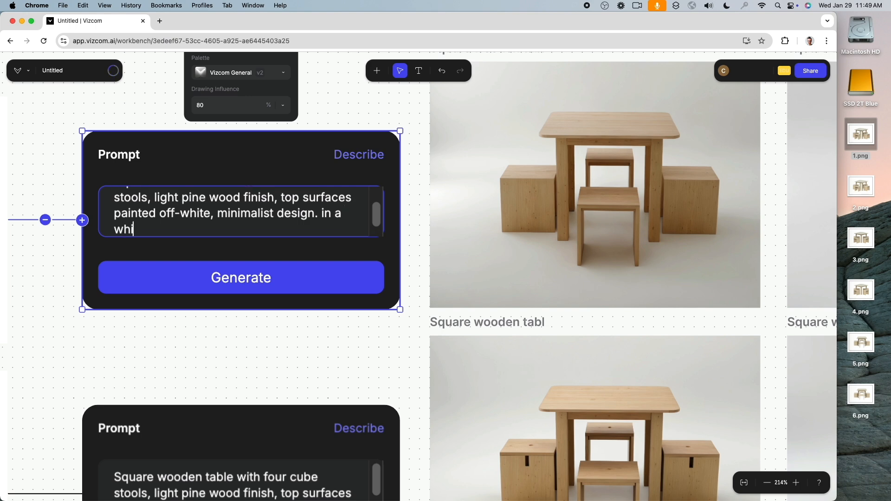
{"action": "type", "text": "te empty room"}
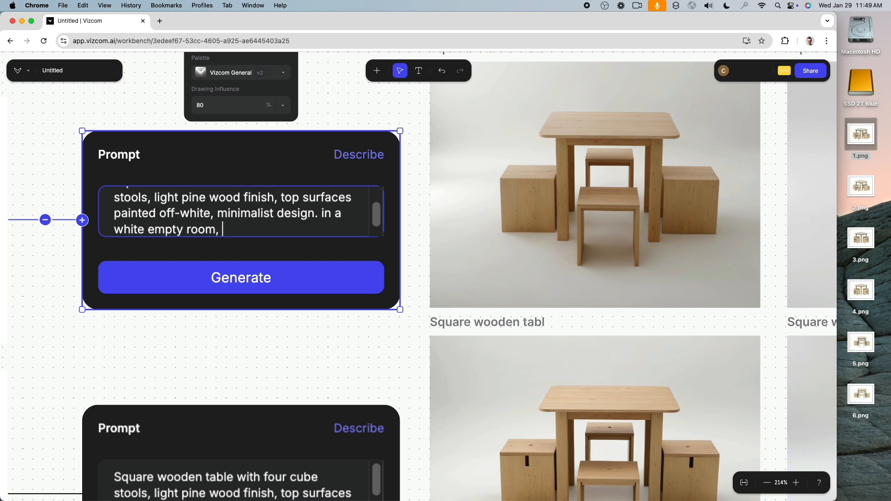
{"action": "type", "text": ", fill light "}
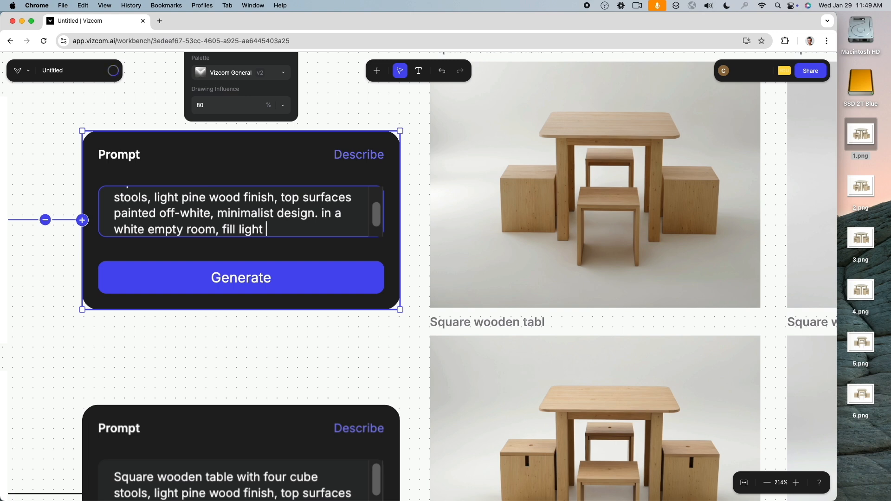
{"action": "type", "text": "from the left side"}
{"action": "key", "text": "super+a"}
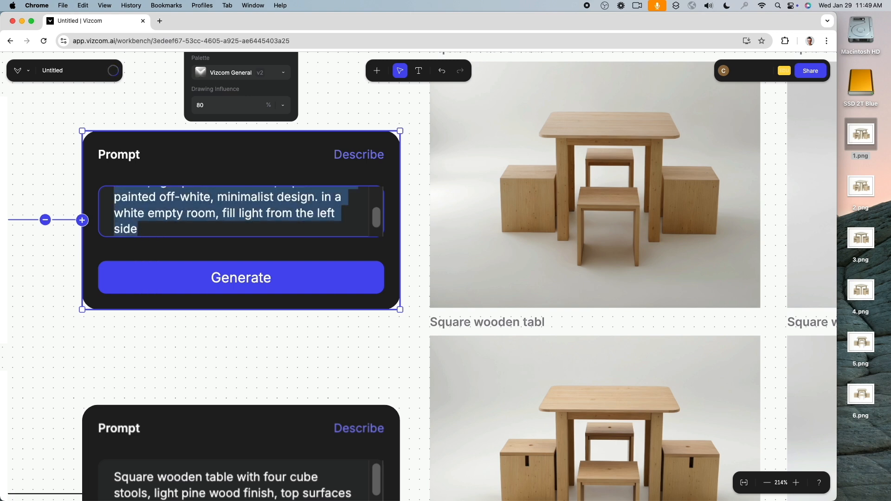
{"action": "key", "text": "super+Return"}
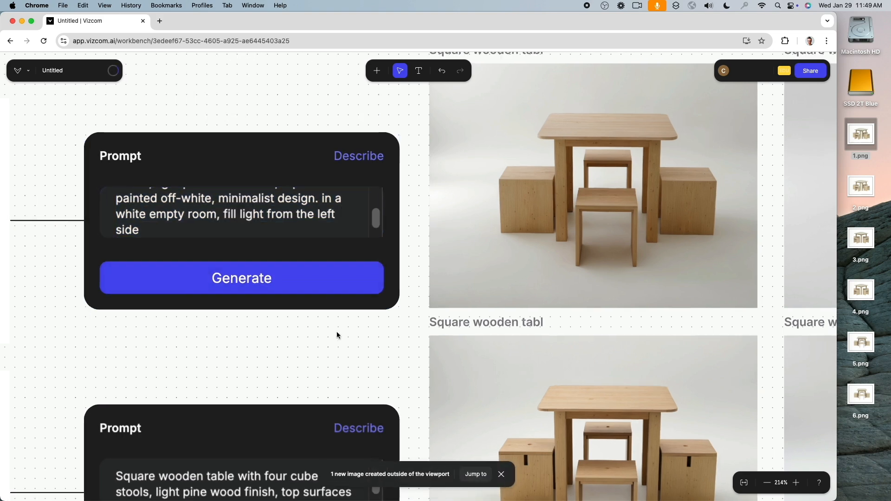
Align the new render of 6.png beside its 80% render and examine its room background and lighting.
{"action": "scroll", "coordinate": [336, 332], "scroll_direction": "down", "scroll_amount": 5}
{"action": "scroll", "coordinate": [559, 312], "scroll_direction": "up", "scroll_amount": 2}
{"action": "left_click", "coordinate": [472, 267]}
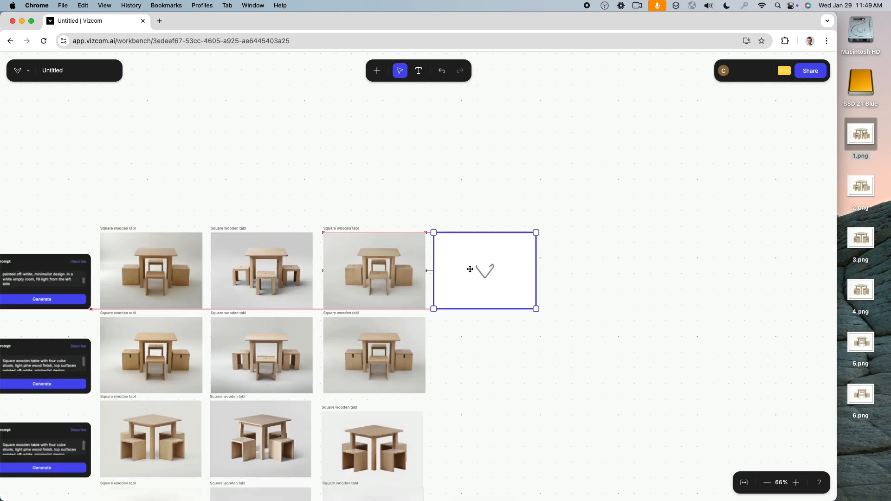
{"action": "left_click", "coordinate": [494, 333]}
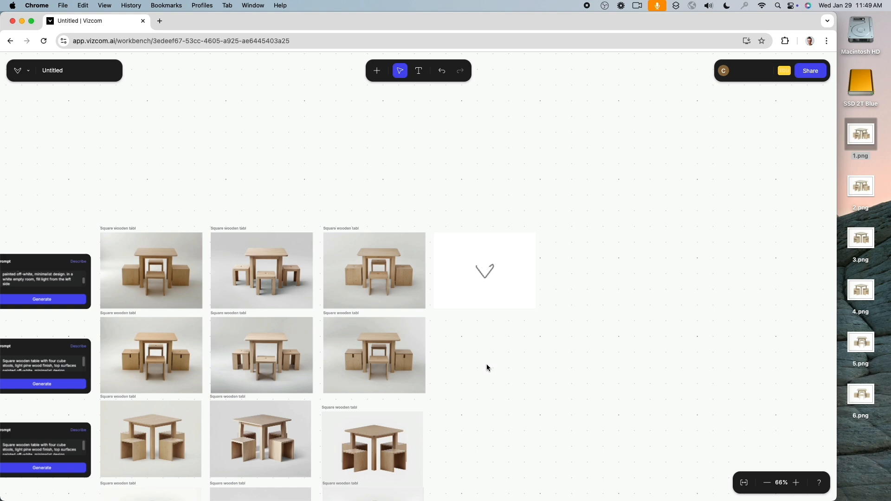
{"action": "scroll", "coordinate": [506, 327], "scroll_direction": "up", "scroll_amount": 1}
{"action": "scroll", "coordinate": [507, 329], "scroll_direction": "up", "scroll_amount": 5}
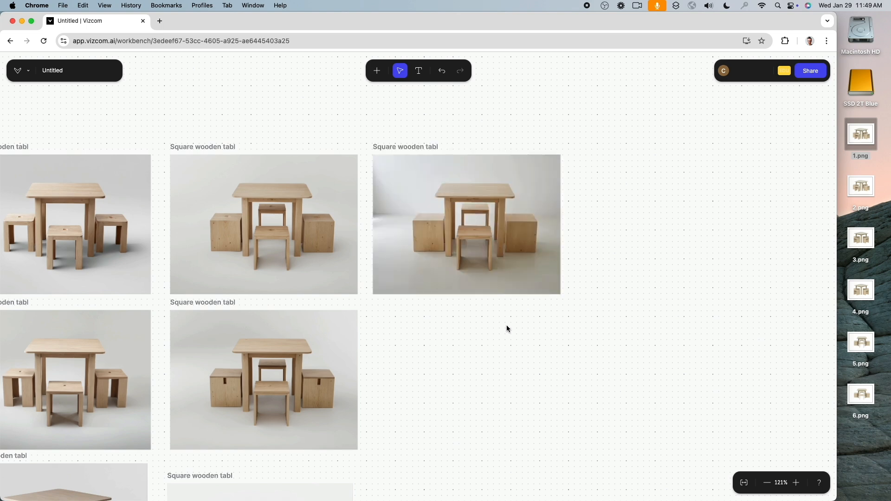
{"action": "scroll", "coordinate": [421, 222], "scroll_direction": "up", "scroll_amount": 5}
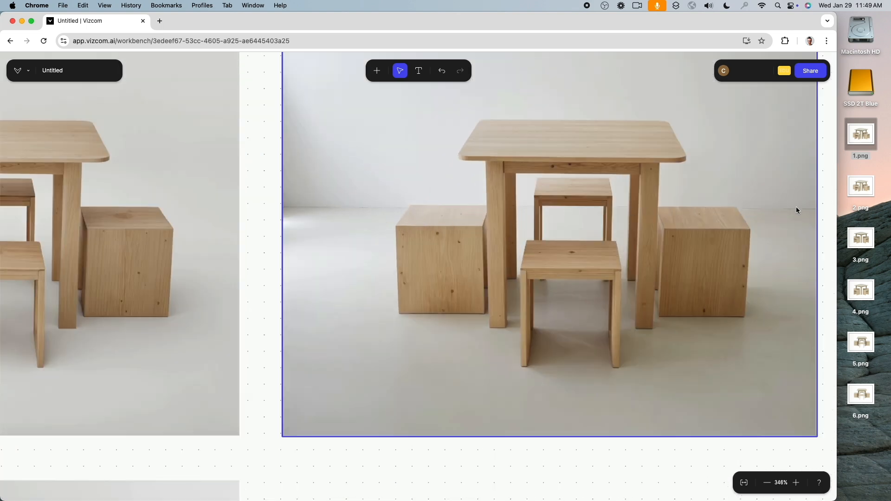
{"action": "scroll", "coordinate": [329, 285], "scroll_direction": "up", "scroll_amount": 3}
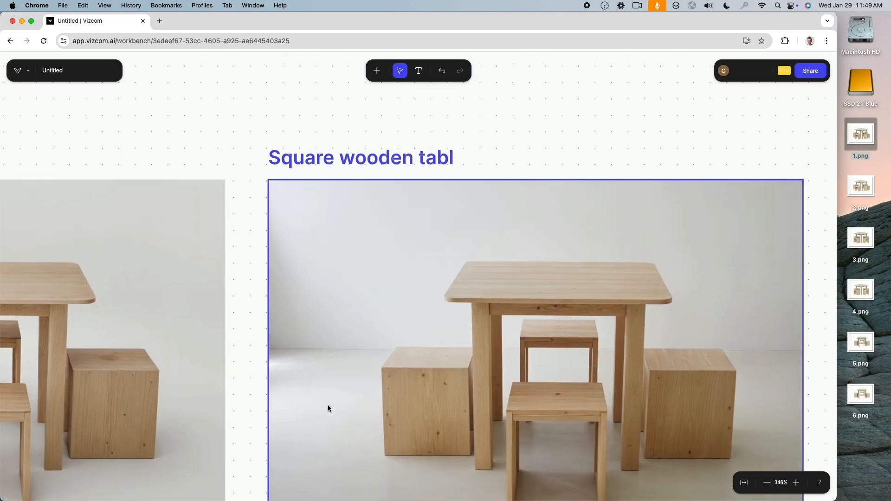
{"action": "scroll", "coordinate": [327, 408], "scroll_direction": "down", "scroll_amount": 10}
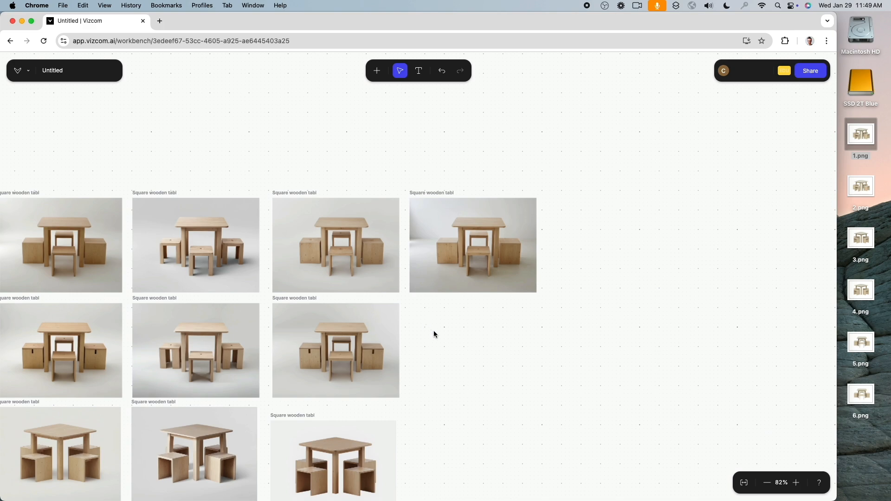
Generate another render of 4.png from its existing prompt and place it beside the 80% render.
{"action": "left_click_drag", "start_coordinate": [434, 335], "coordinate": [589, 270]}
{"action": "scroll", "coordinate": [589, 270], "scroll_direction": "down", "scroll_amount": 2}
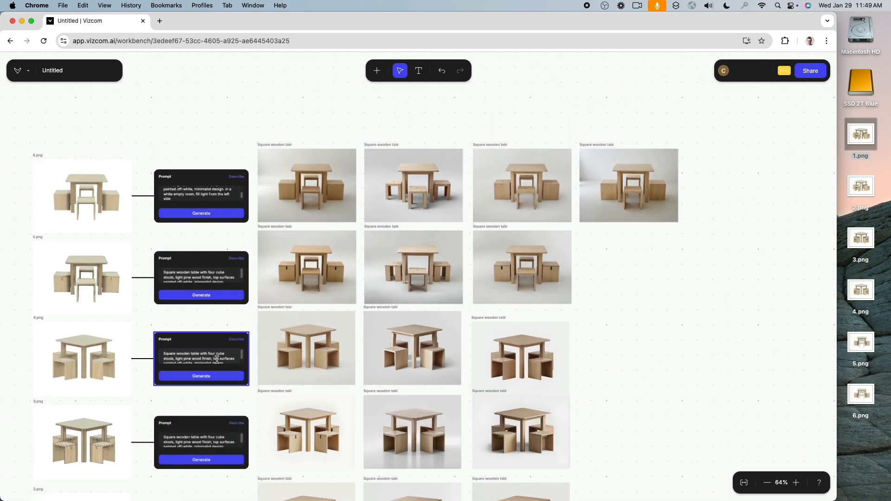
{"action": "left_click", "coordinate": [217, 360]}
{"action": "key", "text": "super+a"}
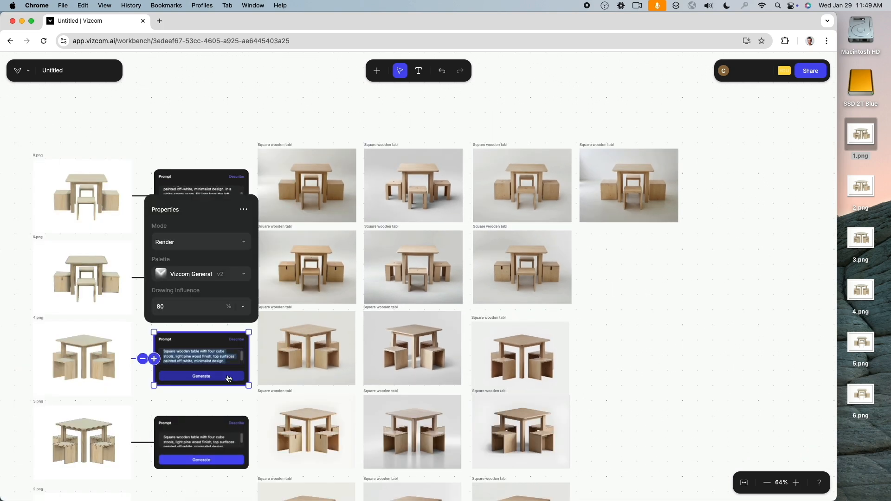
{"action": "left_click", "coordinate": [228, 377]}
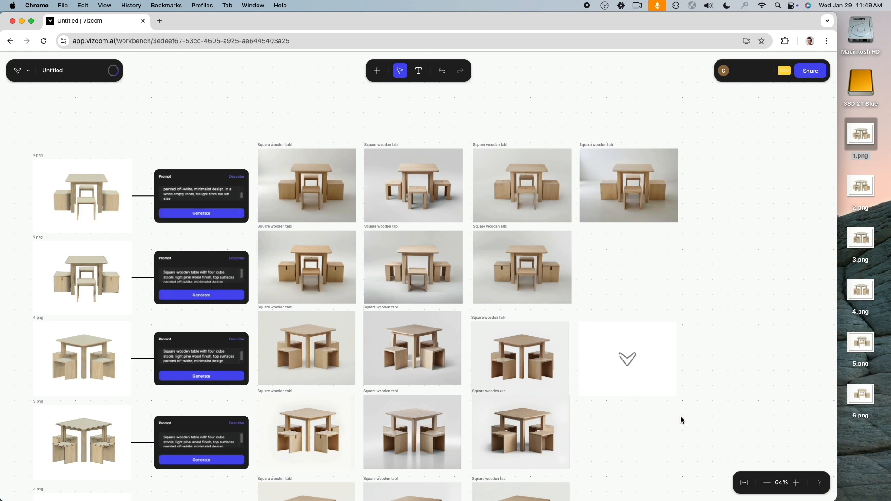
{"action": "left_click_drag", "start_coordinate": [610, 363], "coordinate": [610, 365]}
{"action": "left_click", "coordinate": [624, 427]}
Generate another render of 2.png from its existing prompt and align it beside the 80% render.
{"action": "scroll", "coordinate": [625, 428], "scroll_direction": "down", "scroll_amount": 4}
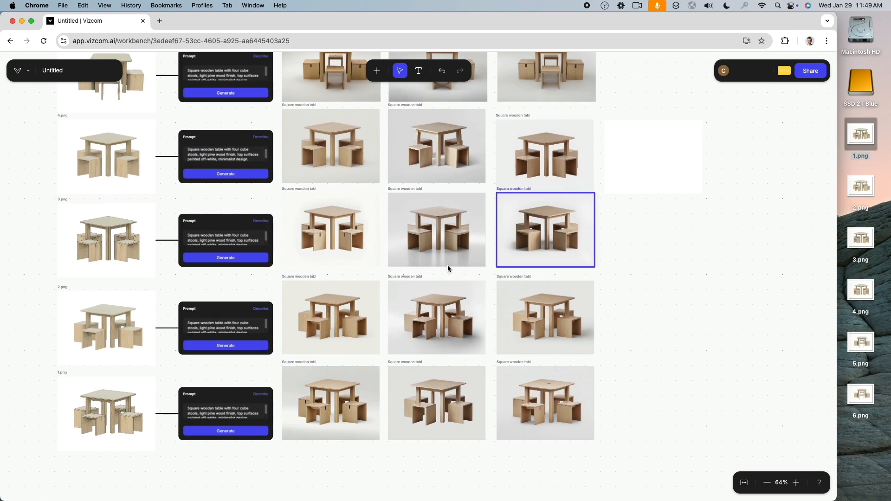
{"action": "left_click", "coordinate": [234, 331]}
{"action": "left_click", "coordinate": [226, 345]}
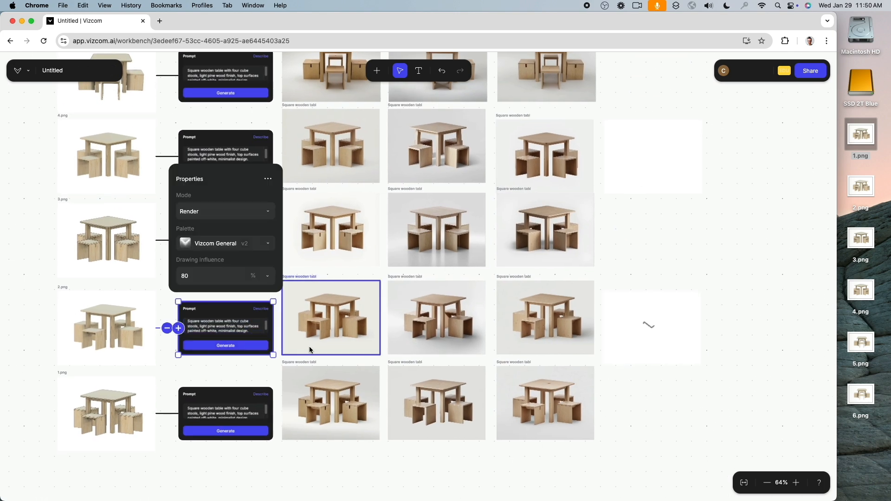
{"action": "left_click_drag", "start_coordinate": [633, 330], "coordinate": [636, 319]}
{"action": "left_click", "coordinate": [226, 246]}
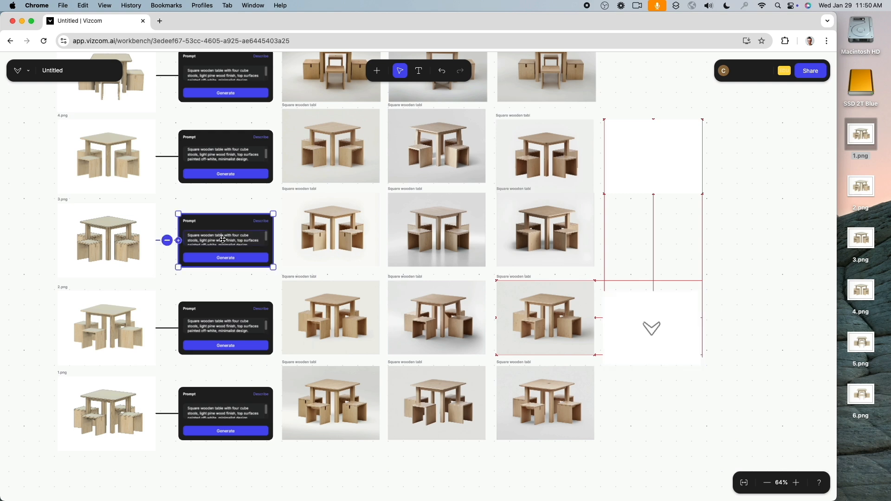
{"action": "key", "text": "super+a"}
{"action": "left_click", "coordinate": [226, 241]}
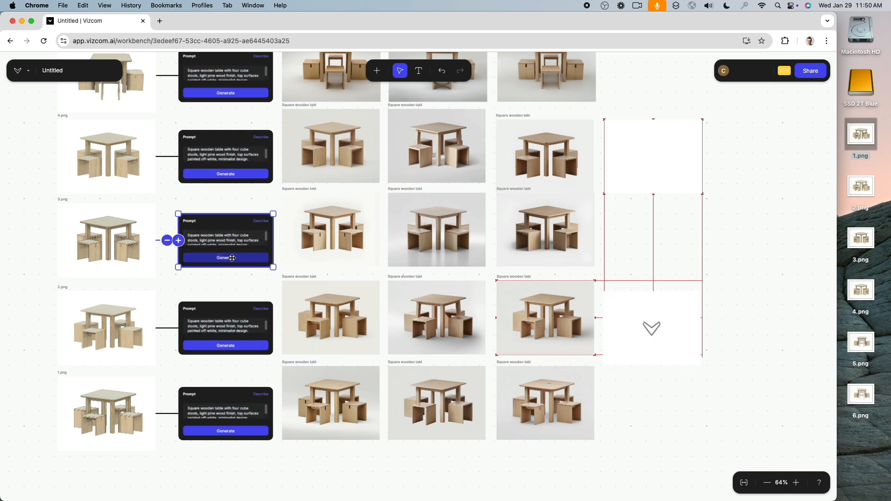
{"action": "left_click", "coordinate": [235, 261]}
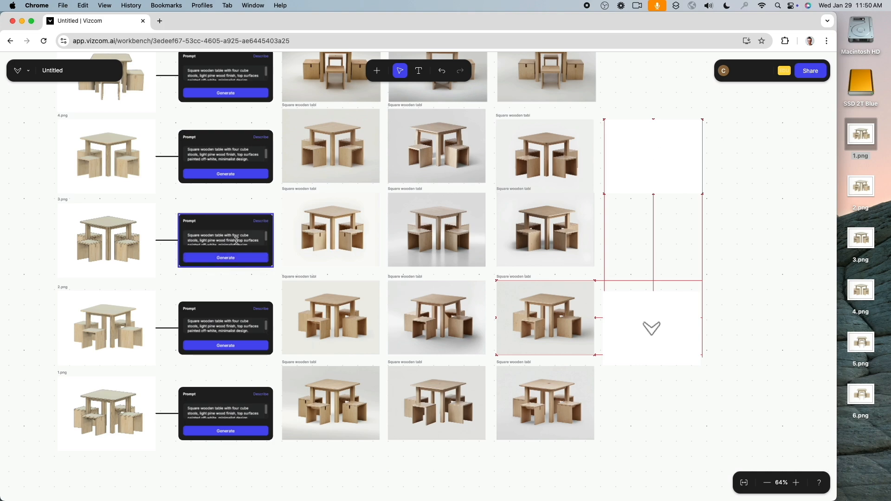
{"action": "key", "text": "shift+2"}
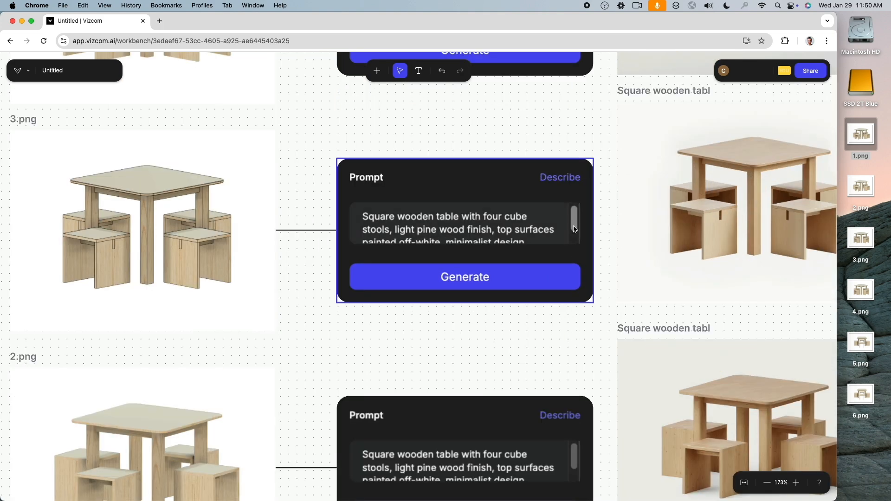
{"action": "key", "text": "super+a"}
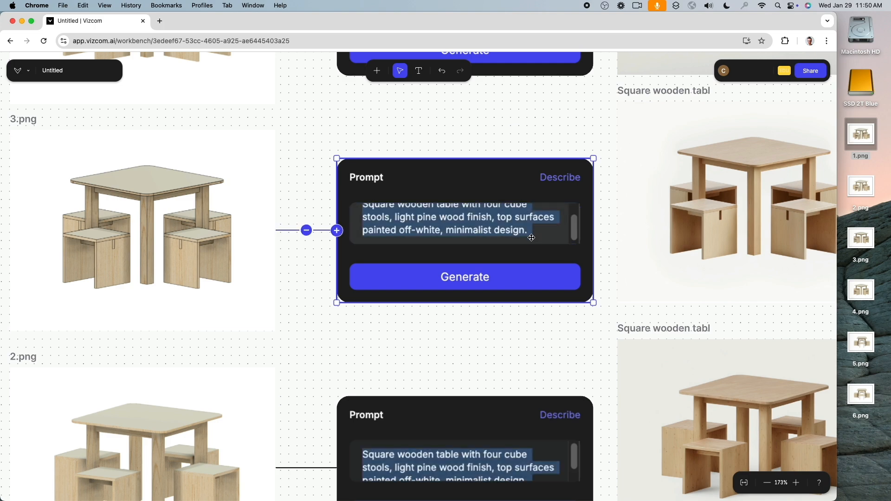
Delete the two newly started renders of 4.png and 2.png in the fourth render column.
{"action": "left_click", "coordinate": [506, 316]}
{"action": "scroll", "coordinate": [506, 316], "scroll_direction": "down", "scroll_amount": 10}
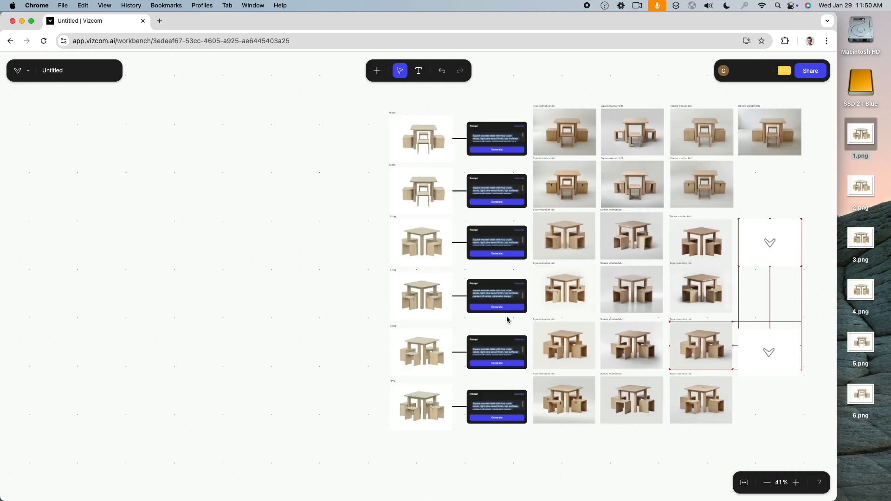
{"action": "scroll", "coordinate": [478, 283], "scroll_direction": "right", "scroll_amount": 5}
{"action": "left_click_drag", "start_coordinate": [563, 409], "coordinate": [511, 212]}
{"action": "key", "text": "Delete"}
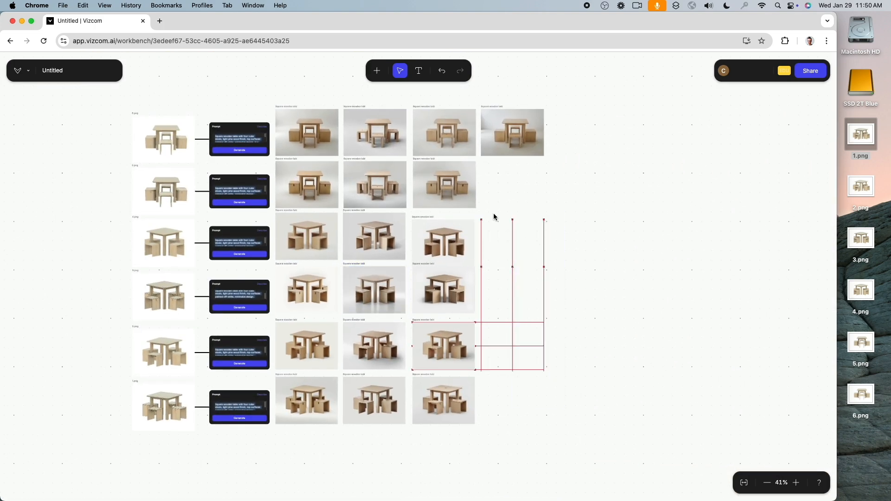
Copy the phrase ", fill light from the left side" from the prompt of 6.png.
{"action": "scroll", "coordinate": [284, 134], "scroll_direction": "up", "scroll_amount": 10}
{"action": "left_click", "coordinate": [157, 170]}
{"action": "left_click_drag", "start_coordinate": [213, 144], "coordinate": [216, 166]}
{"action": "left_click", "coordinate": [119, 162]}
{"action": "triple_click", "coordinate": [103, 161]}
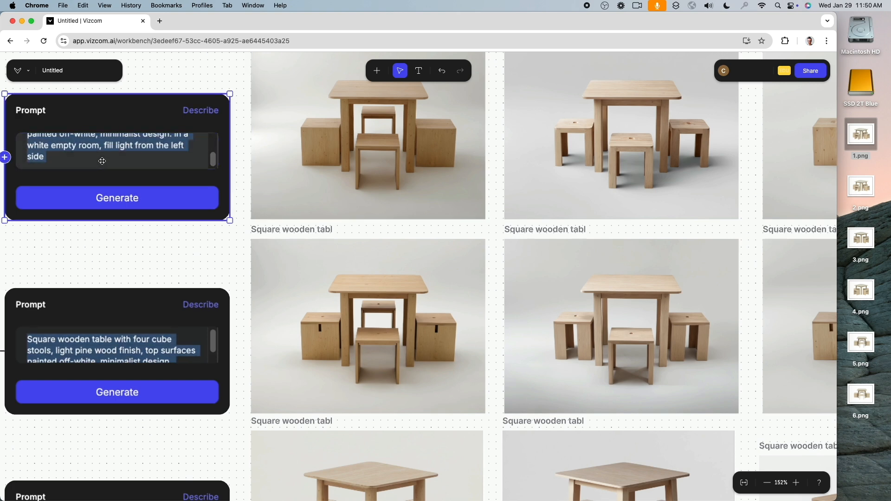
{"action": "left_click", "coordinate": [102, 162]}
{"action": "left_click_drag", "start_coordinate": [46, 160], "coordinate": [104, 155]}
{"action": "left_click_drag", "start_coordinate": [71, 208], "coordinate": [155, 298]}
{"action": "left_click_drag", "start_coordinate": [182, 248], "coordinate": [231, 235]}
{"action": "key", "text": "super+c"}
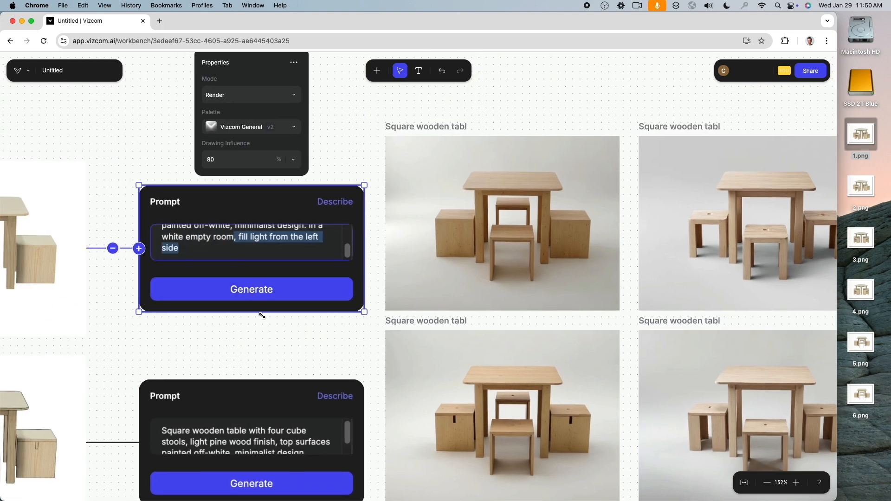
Append ", fill light from the left side" to the prompt of 5.png and generate a new render.
{"action": "left_click", "coordinate": [322, 451]}
{"action": "scroll", "coordinate": [321, 450], "scroll_direction": "down", "scroll_amount": 5}
{"action": "scroll", "coordinate": [321, 450], "scroll_direction": "up", "scroll_amount": 3}
{"action": "key", "text": "super+v"}
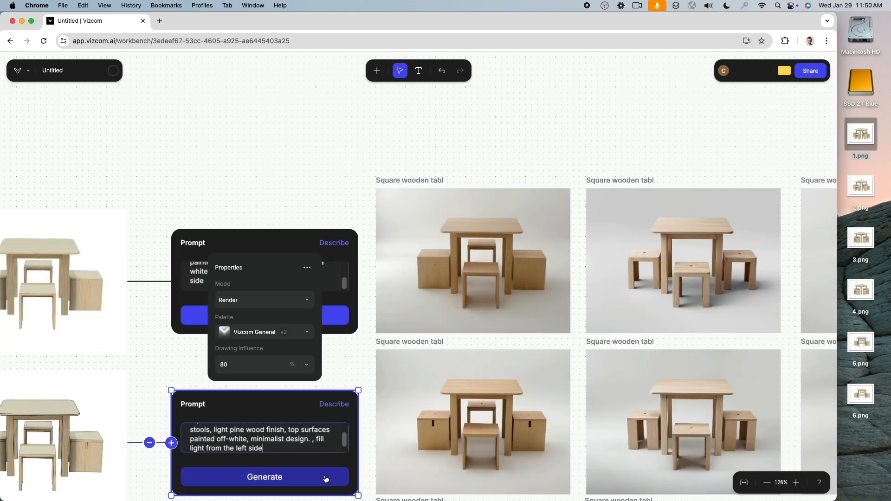
{"action": "left_click", "coordinate": [327, 480]}
Append ", fill light from the left side" to the prompt of 4.png and generate a new render.
{"action": "left_click_drag", "start_coordinate": [137, 447], "coordinate": [134, 138]}
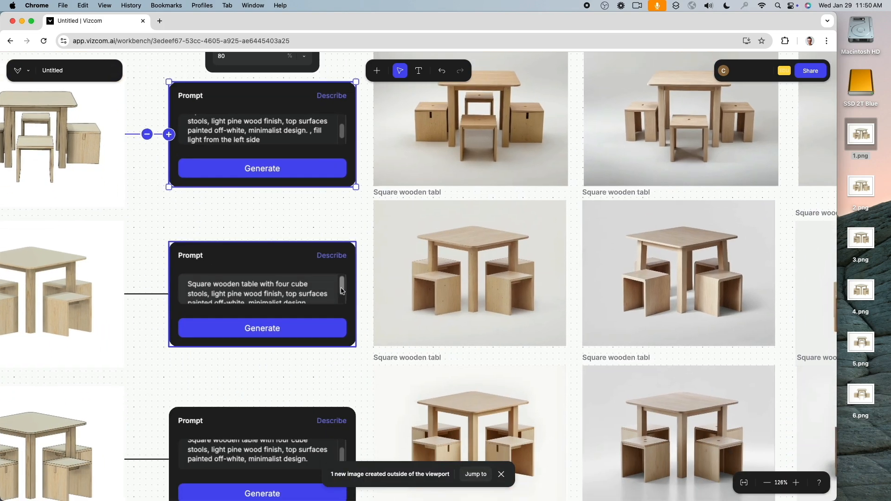
{"action": "scroll", "coordinate": [342, 291], "scroll_direction": "down", "scroll_amount": 2}
{"action": "left_click", "coordinate": [321, 297]}
{"action": "key", "text": "super+v"}
{"action": "left_click", "coordinate": [320, 329]}
Append ", fill light from the left side" to the prompt of 3.png and generate a new render.
{"action": "scroll", "coordinate": [299, 358], "scroll_direction": "down", "scroll_amount": 5}
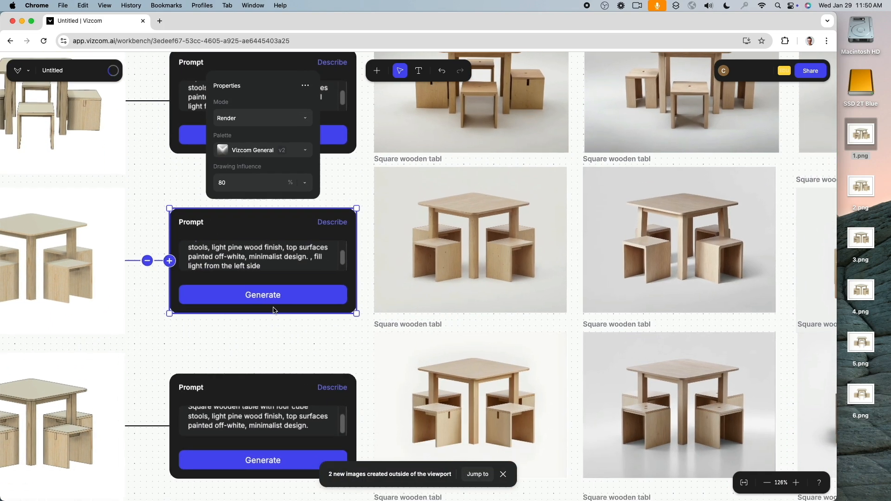
{"action": "key", "text": "super+v"}
{"action": "left_click", "coordinate": [260, 313]}
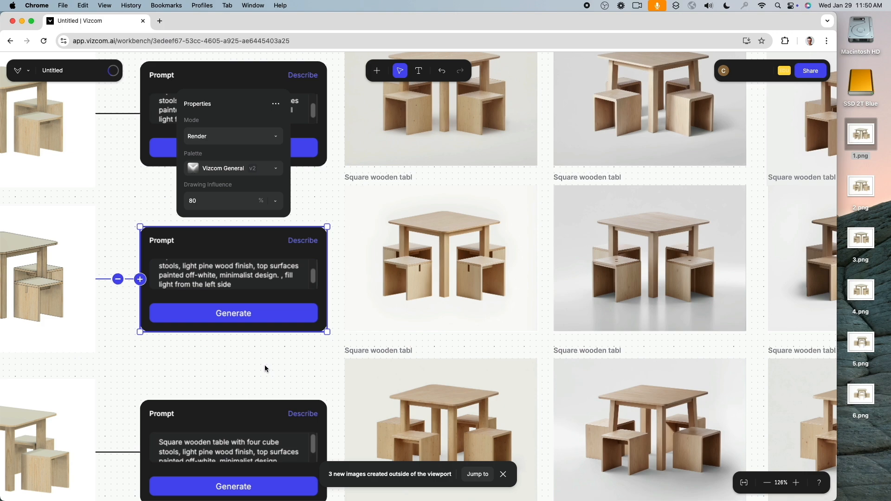
Append ", fill light from the left side" to the prompt of 2.png and generate a new render.
{"action": "scroll", "coordinate": [265, 366], "scroll_direction": "down", "scroll_amount": 4}
{"action": "scroll", "coordinate": [288, 310], "scroll_direction": "up", "scroll_amount": 2}
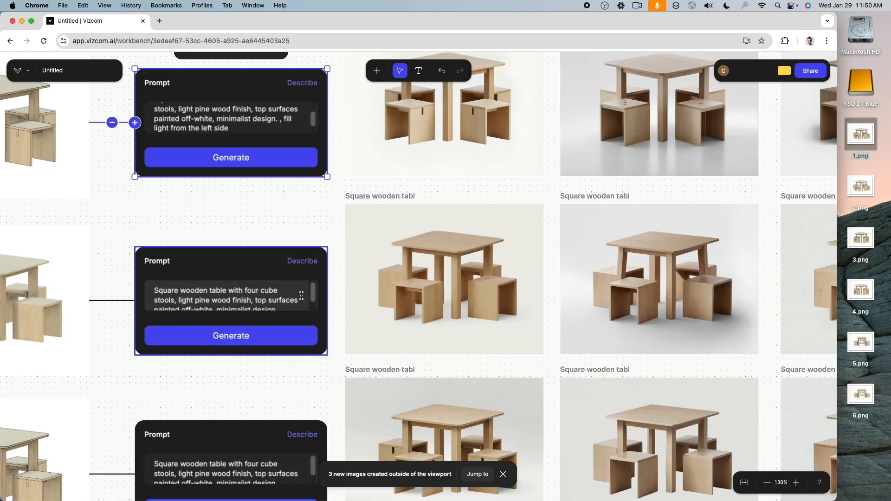
{"action": "scroll", "coordinate": [296, 302], "scroll_direction": "down", "scroll_amount": 2}
{"action": "left_click", "coordinate": [295, 302]}
{"action": "key", "text": "super+v"}
{"action": "left_click", "coordinate": [285, 338]}
Append ", fill light from the left side" to the prompt of 1.png and generate a new render.
{"action": "scroll", "coordinate": [267, 243], "scroll_direction": "down", "scroll_amount": 5}
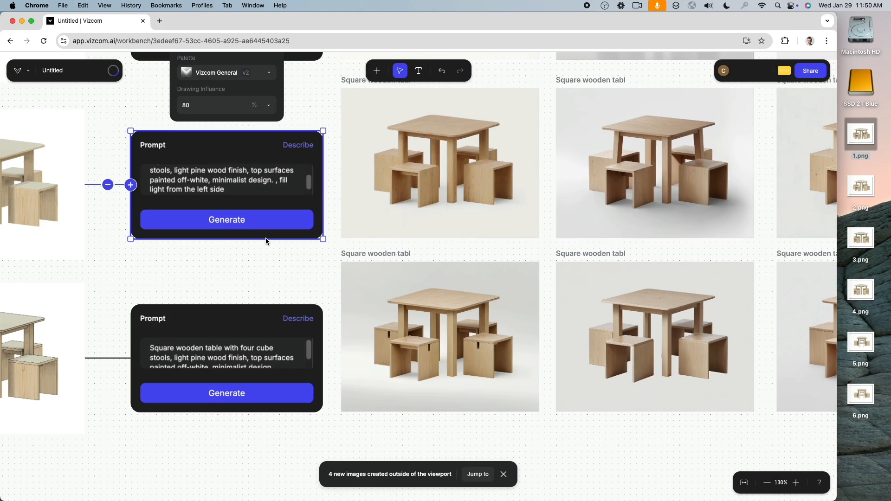
{"action": "scroll", "coordinate": [321, 271], "scroll_direction": "down", "scroll_amount": 2}
{"action": "left_click", "coordinate": [320, 271]}
{"action": "scroll", "coordinate": [306, 278], "scroll_direction": "down", "scroll_amount": 2}
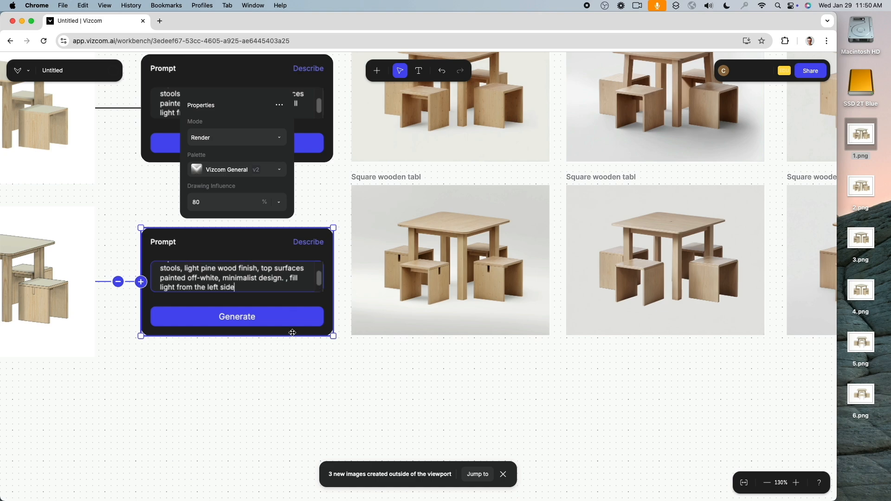
{"action": "scroll", "coordinate": [388, 380], "scroll_direction": "down", "scroll_amount": 10}
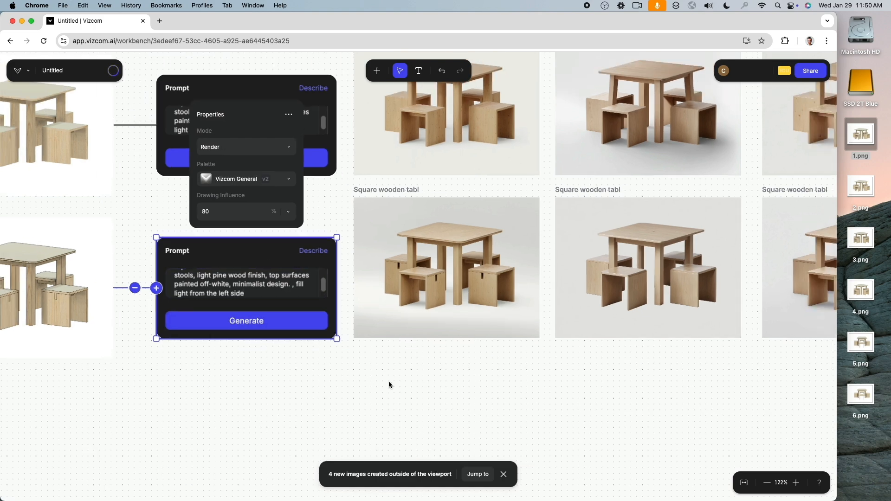
Examine the newest fill-light renders of 4.png and 3.png up close for lighting and stool details.
{"action": "left_click", "coordinate": [514, 305]}
{"action": "scroll", "coordinate": [477, 316], "scroll_direction": "up", "scroll_amount": 5}
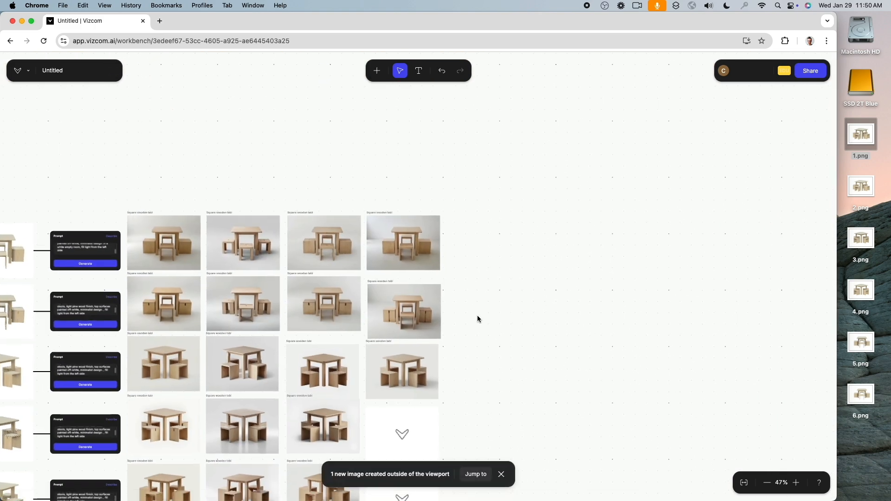
{"action": "scroll", "coordinate": [443, 323], "scroll_direction": "up", "scroll_amount": 12}
{"action": "scroll", "coordinate": [614, 239], "scroll_direction": "left", "scroll_amount": 4}
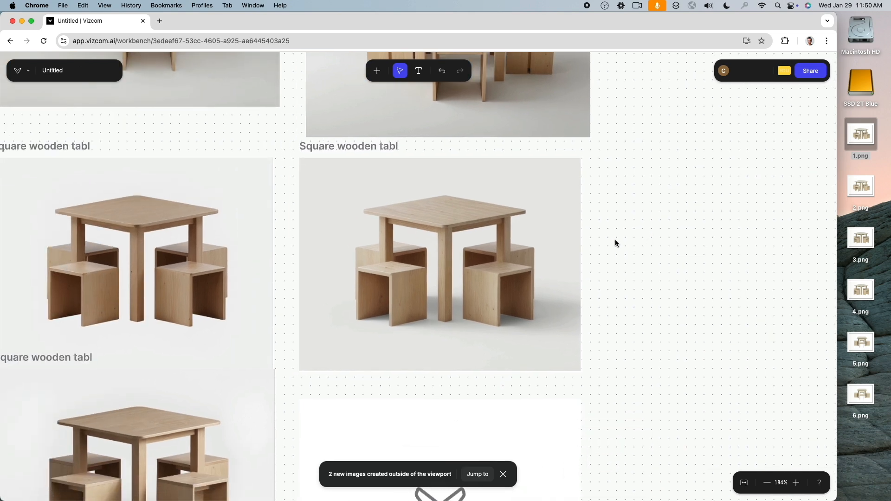
{"action": "scroll", "coordinate": [612, 238], "scroll_direction": "down", "scroll_amount": 4}
{"action": "scroll", "coordinate": [614, 241], "scroll_direction": "down", "scroll_amount": 1}
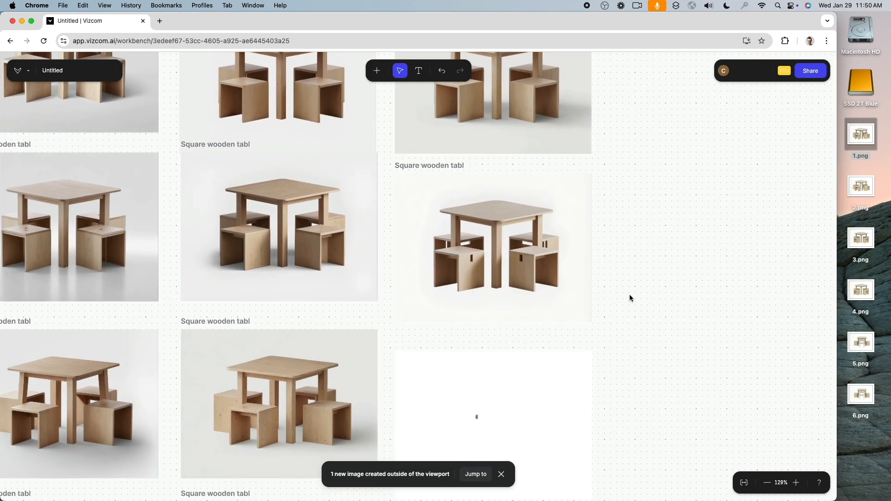
{"action": "left_click", "coordinate": [531, 238]}
{"action": "scroll", "coordinate": [532, 238], "scroll_direction": "up", "scroll_amount": 10}
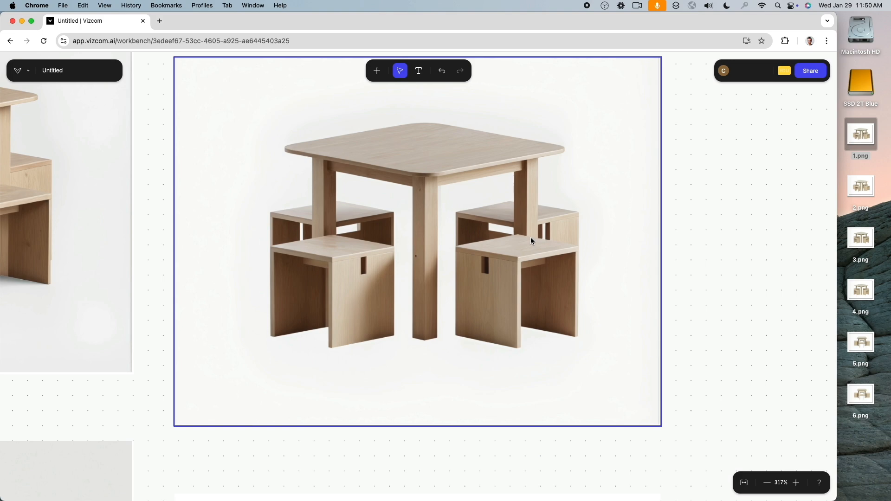
{"action": "scroll", "coordinate": [530, 238], "scroll_direction": "down", "scroll_amount": 15}
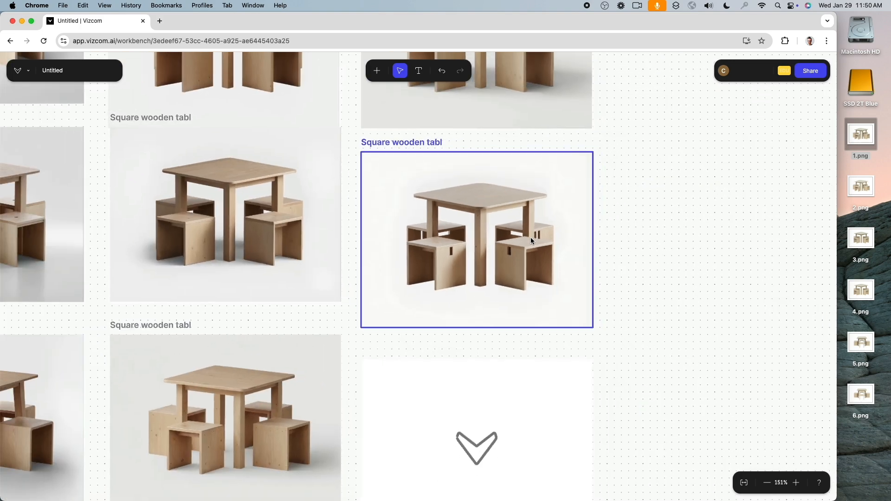
Examine the newest fill-light renders of 2.png and 1.png up close and compare them with their neighbours.
{"action": "scroll", "coordinate": [641, 306], "scroll_direction": "down", "scroll_amount": 2}
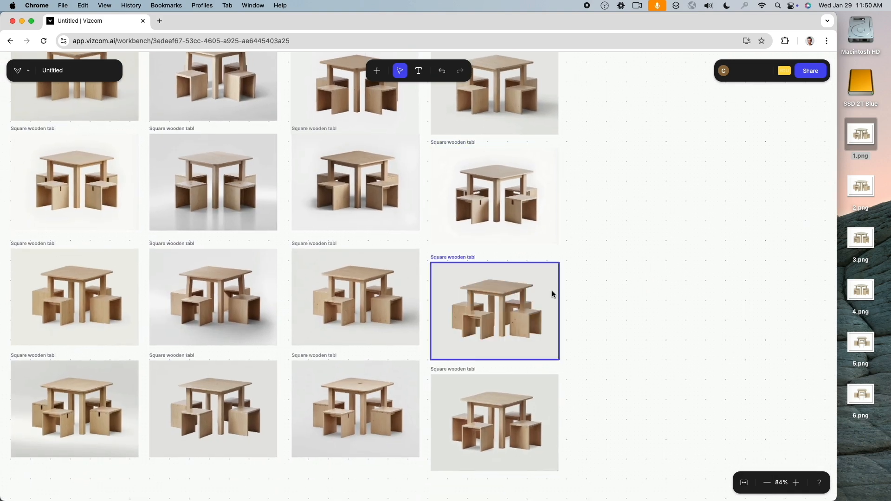
{"action": "scroll", "coordinate": [559, 360], "scroll_direction": "up", "scroll_amount": 8}
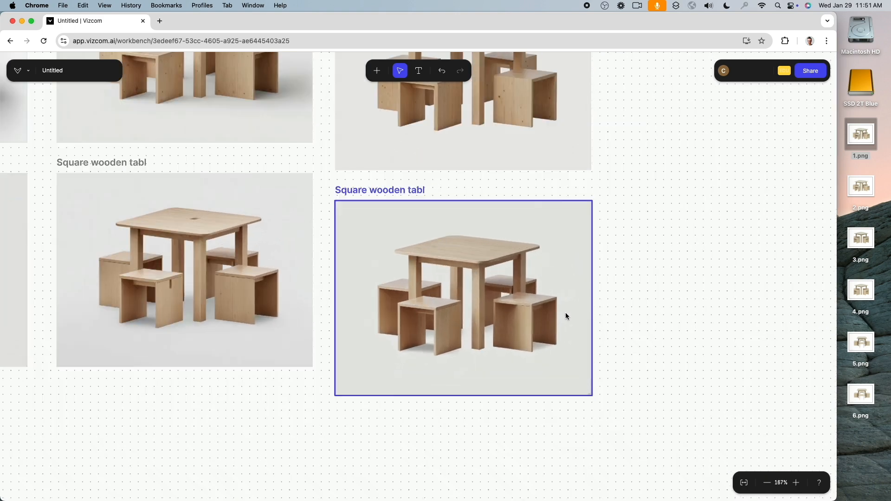
{"action": "scroll", "coordinate": [498, 288], "scroll_direction": "up", "scroll_amount": 5}
{"action": "scroll", "coordinate": [498, 287], "scroll_direction": "down", "scroll_amount": 6}
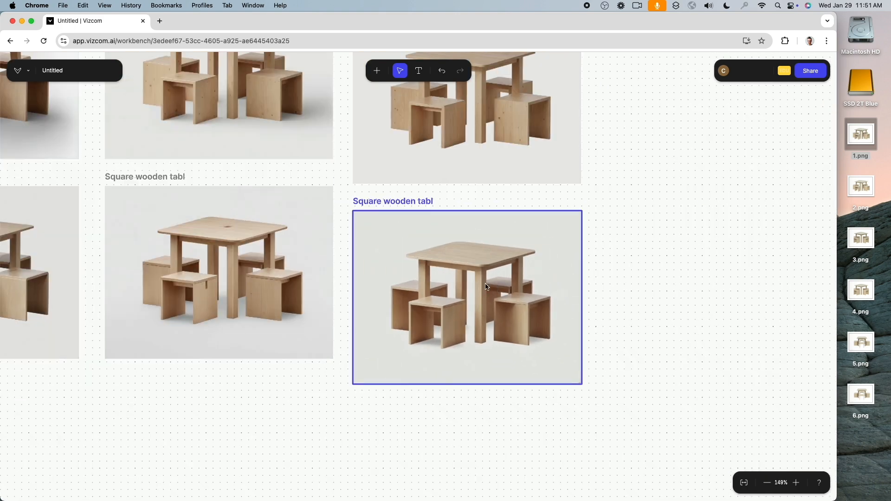
{"action": "scroll", "coordinate": [398, 294], "scroll_direction": "left", "scroll_amount": 3}
{"action": "scroll", "coordinate": [398, 294], "scroll_direction": "up", "scroll_amount": 2}
{"action": "scroll", "coordinate": [397, 294], "scroll_direction": "down", "scroll_amount": 1}
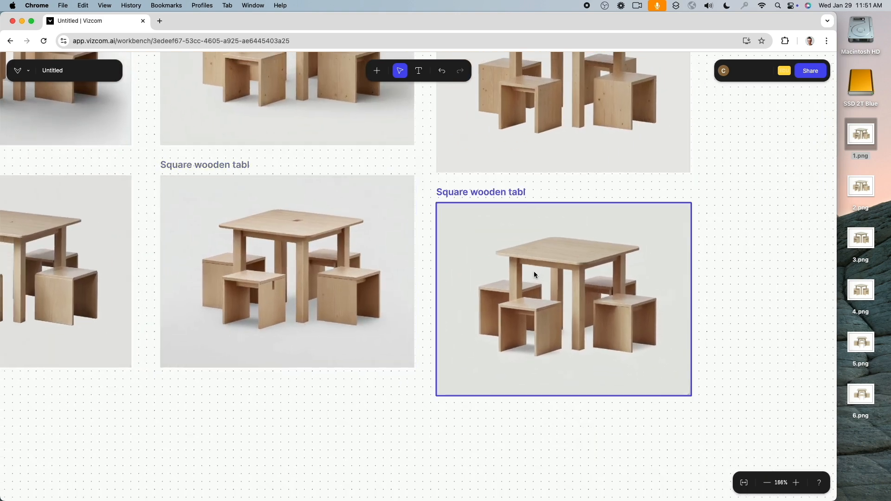
Align the fourth-column renders of 1.png, 2.png and 3.png with the existing renders in their rows.
{"action": "left_click_drag", "start_coordinate": [536, 260], "coordinate": [414, 325]}
{"action": "left_click_drag", "start_coordinate": [566, 222], "coordinate": [549, 366]}
{"action": "left_click_drag", "start_coordinate": [438, 262], "coordinate": [436, 242]}
{"action": "left_click_drag", "start_coordinate": [572, 208], "coordinate": [572, 283]}
{"action": "scroll", "coordinate": [416, 273], "scroll_direction": "up", "scroll_amount": 3}
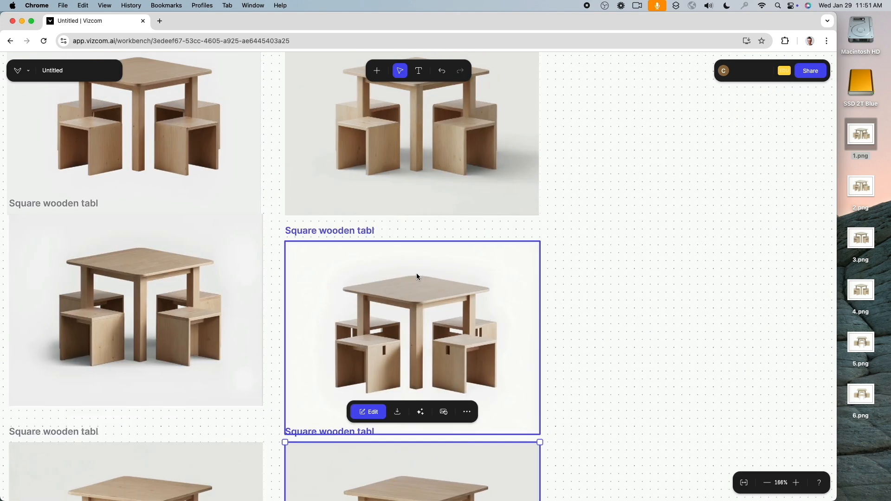
{"action": "left_click_drag", "start_coordinate": [417, 273], "coordinate": [417, 249]}
Align the third and fourth renders of 4.png and the fourth render of 5.png with their rows.
{"action": "scroll", "coordinate": [563, 231], "scroll_direction": "down", "scroll_amount": 2}
{"action": "scroll", "coordinate": [522, 251], "scroll_direction": "left", "scroll_amount": 3}
{"action": "scroll", "coordinate": [523, 251], "scroll_direction": "up", "scroll_amount": 5}
{"action": "scroll", "coordinate": [523, 251], "scroll_direction": "right", "scroll_amount": 1}
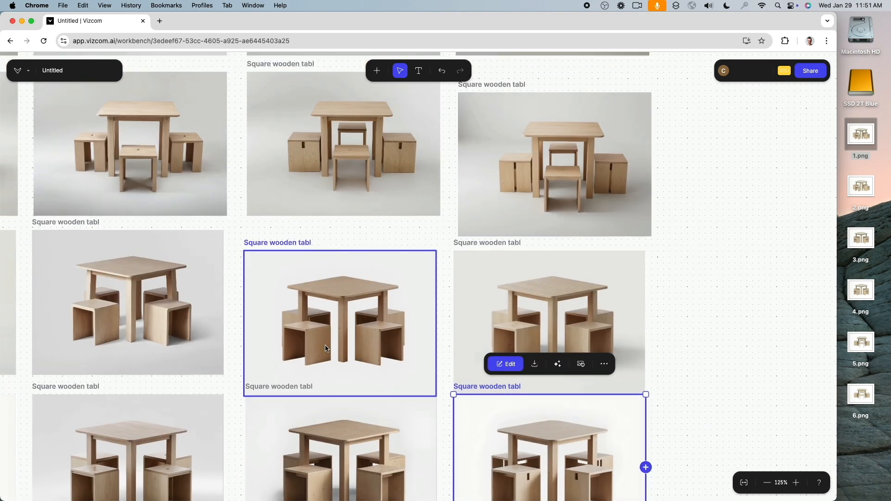
{"action": "left_click", "coordinate": [308, 269]}
{"action": "left_click", "coordinate": [498, 264]}
{"action": "left_click_drag", "start_coordinate": [499, 263], "coordinate": [500, 256]}
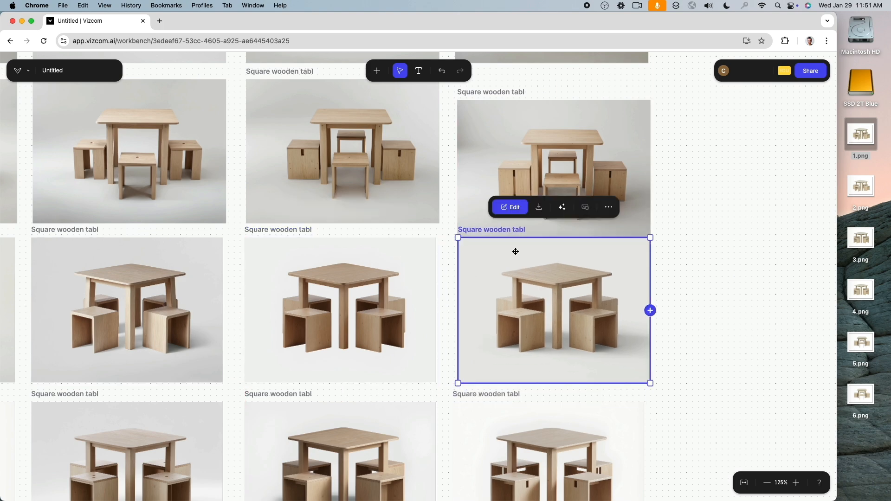
{"action": "left_click_drag", "start_coordinate": [627, 159], "coordinate": [596, 332]}
{"action": "left_click_drag", "start_coordinate": [506, 292], "coordinate": [503, 272]}
{"action": "scroll", "coordinate": [637, 288], "scroll_direction": "up", "scroll_amount": 3}
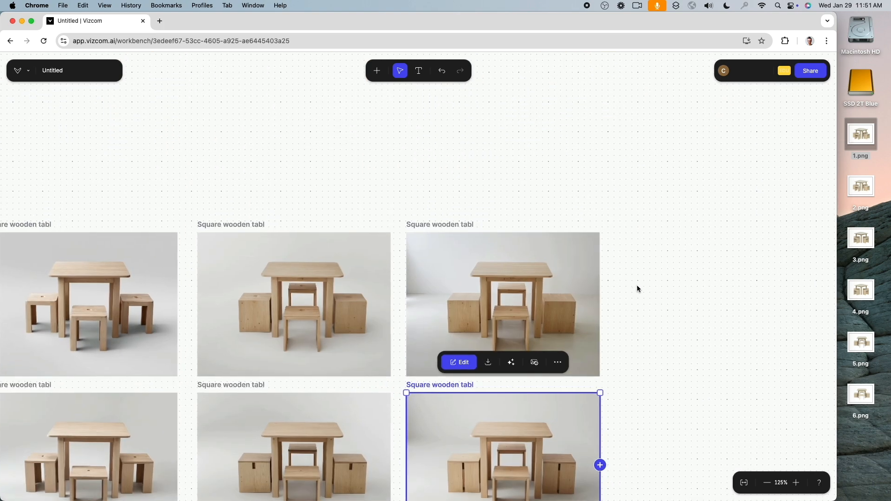
{"action": "left_click", "coordinate": [644, 319]}
Examine the fourth-column renders of 5.png and 6.png up close and compare all rows of renders.
{"action": "scroll", "coordinate": [553, 223], "scroll_direction": "down", "scroll_amount": 3}
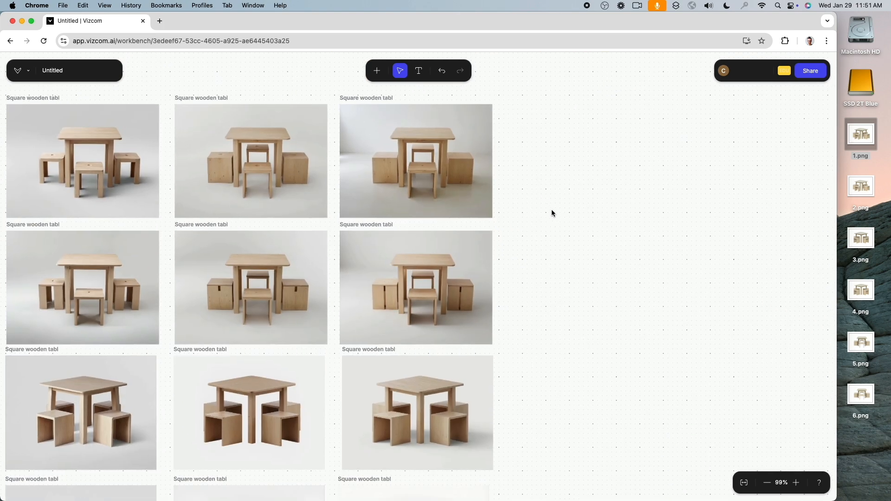
{"action": "left_click", "coordinate": [451, 278]}
{"action": "scroll", "coordinate": [450, 277], "scroll_direction": "up", "scroll_amount": 5}
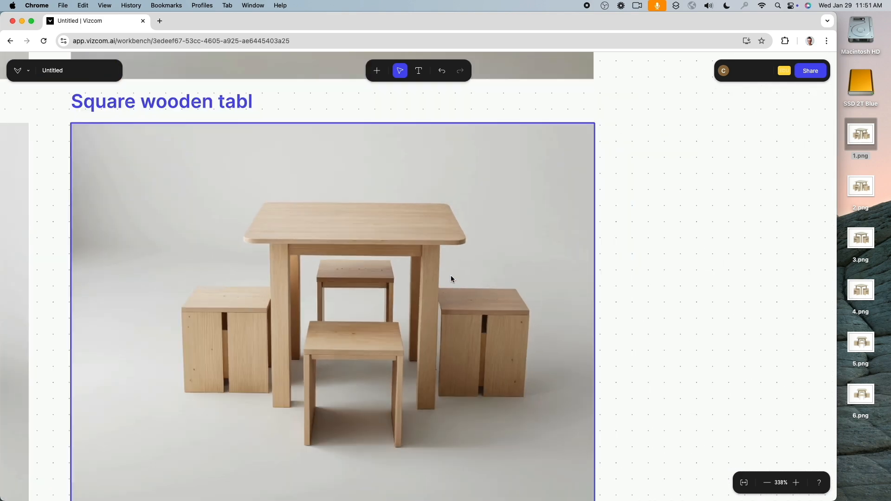
{"action": "scroll", "coordinate": [282, 301], "scroll_direction": "down", "scroll_amount": 10}
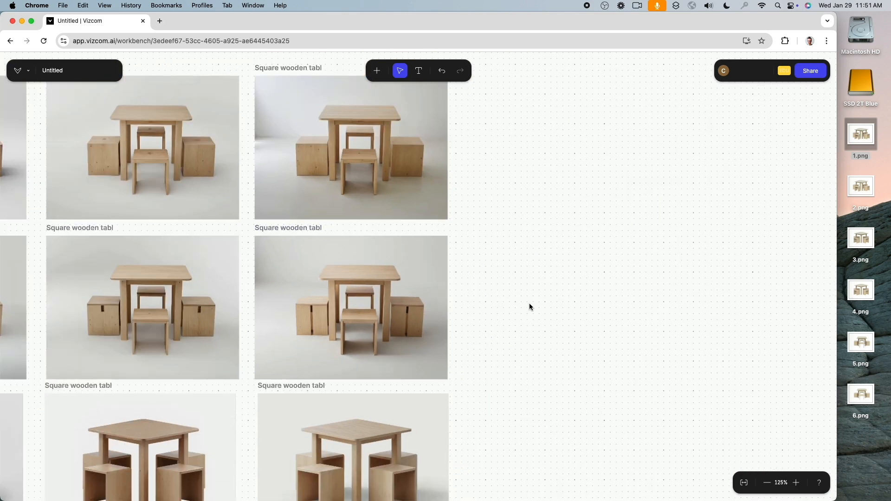
{"action": "scroll", "coordinate": [529, 304], "scroll_direction": "up", "scroll_amount": 3}
{"action": "left_click", "coordinate": [394, 251]}
{"action": "scroll", "coordinate": [394, 250], "scroll_direction": "up", "scroll_amount": 3}
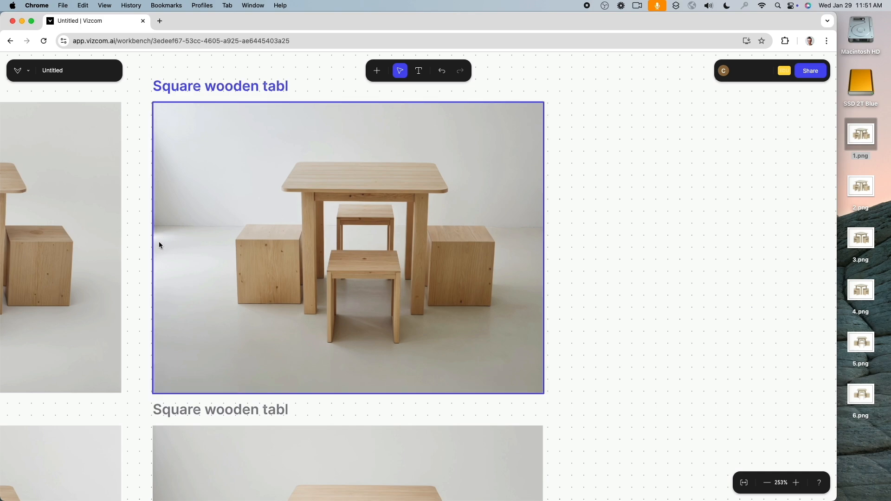
{"action": "scroll", "coordinate": [159, 242], "scroll_direction": "down", "scroll_amount": 10}
{"action": "scroll", "coordinate": [396, 324], "scroll_direction": "up", "scroll_amount": 3}
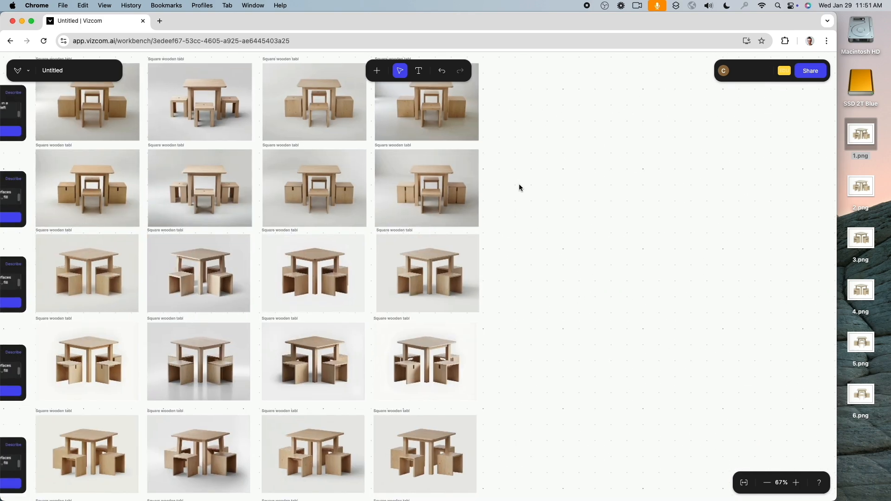
{"action": "scroll", "coordinate": [519, 187], "scroll_direction": "down", "scroll_amount": 3}
{"action": "scroll", "coordinate": [538, 202], "scroll_direction": "left", "scroll_amount": 2}
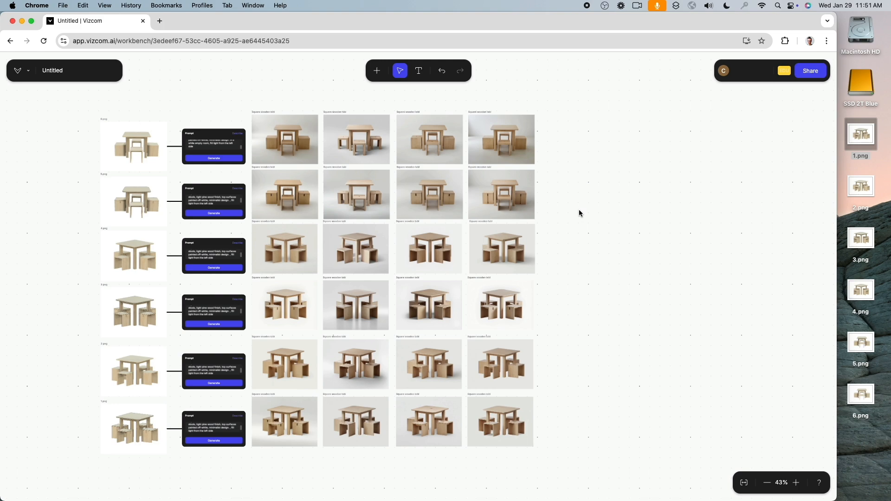
Delete the fourth-column render of 3.png and generate a replacement from its prompt at 80% Drawing Influence.
{"action": "scroll", "coordinate": [533, 319], "scroll_direction": "up", "scroll_amount": 5}
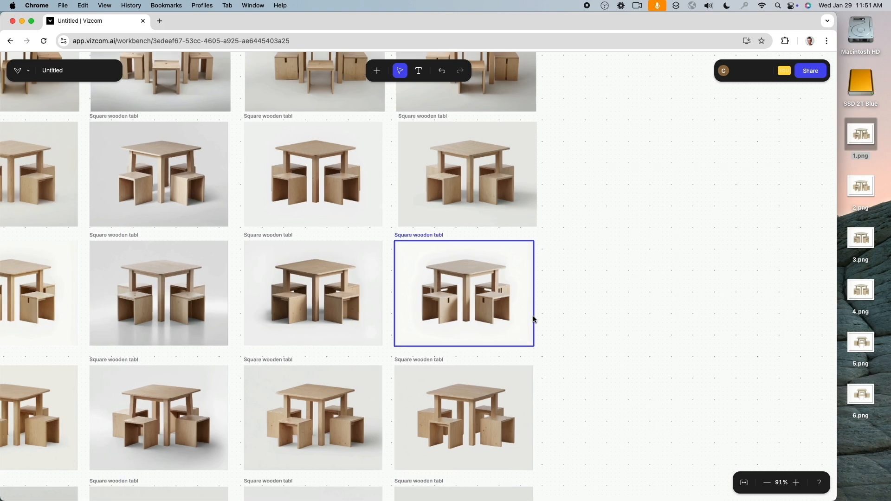
{"action": "scroll", "coordinate": [533, 319], "scroll_direction": "down", "scroll_amount": 4}
{"action": "left_click", "coordinate": [490, 314]}
{"action": "key", "text": "Delete"}
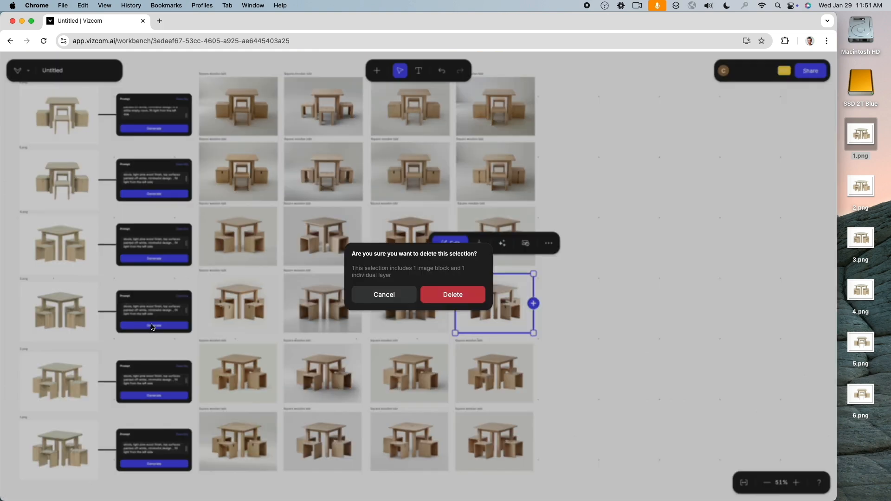
{"action": "left_click", "coordinate": [452, 295]}
{"action": "left_click", "coordinate": [153, 325]}
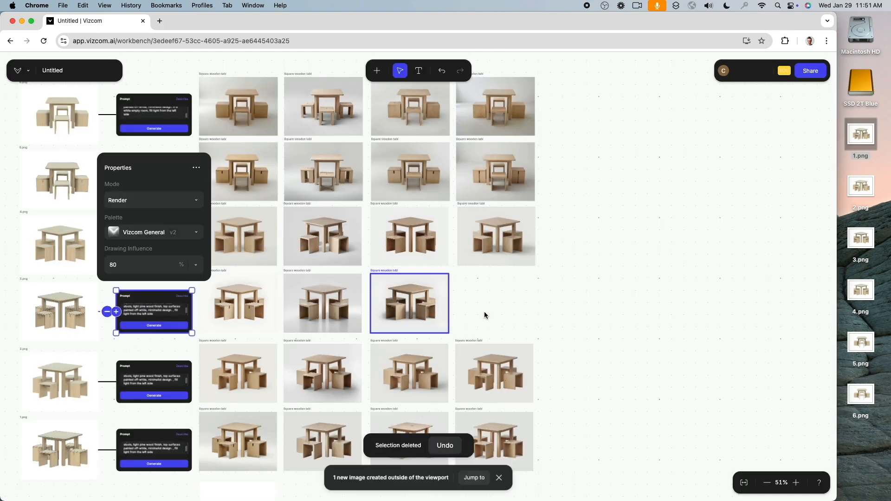
Move the newly generated render from below the grid into the empty fourth-column slot of the 3.png row.
{"action": "scroll", "coordinate": [584, 351], "scroll_direction": "down", "scroll_amount": 3}
{"action": "scroll", "coordinate": [584, 350], "scroll_direction": "left", "scroll_amount": 3}
{"action": "left_click", "coordinate": [292, 461]}
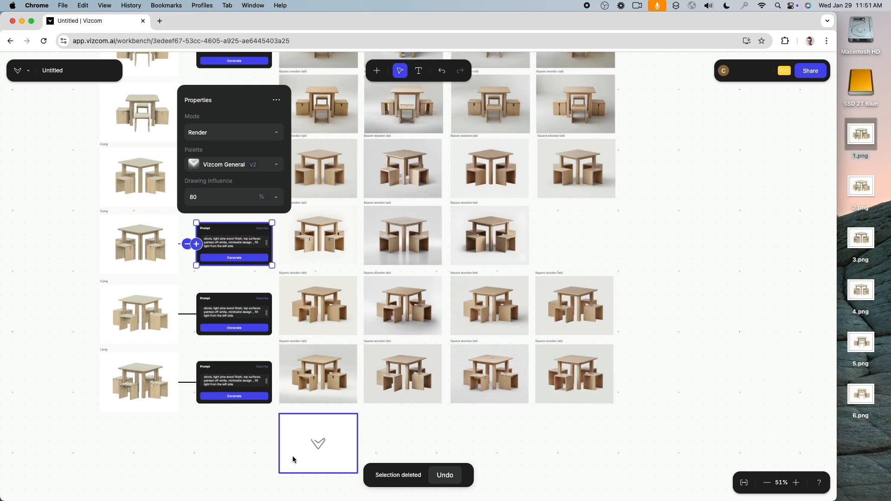
{"action": "left_click_drag", "start_coordinate": [293, 462], "coordinate": [555, 241]}
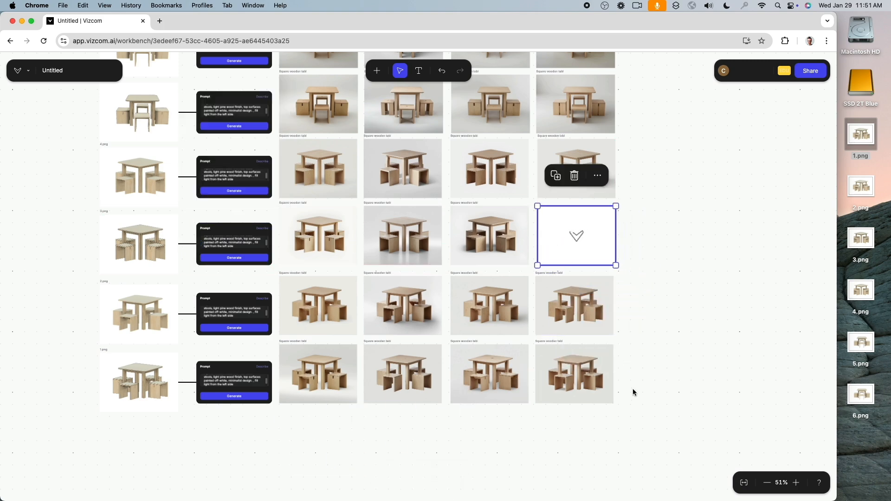
{"action": "left_click", "coordinate": [633, 389]}
Inspect the fourth-column render of 1.png, delete it and generate a replacement from its prompt.
{"action": "scroll", "coordinate": [633, 389], "scroll_direction": "up", "scroll_amount": 1}
{"action": "scroll", "coordinate": [631, 385], "scroll_direction": "up", "scroll_amount": 10}
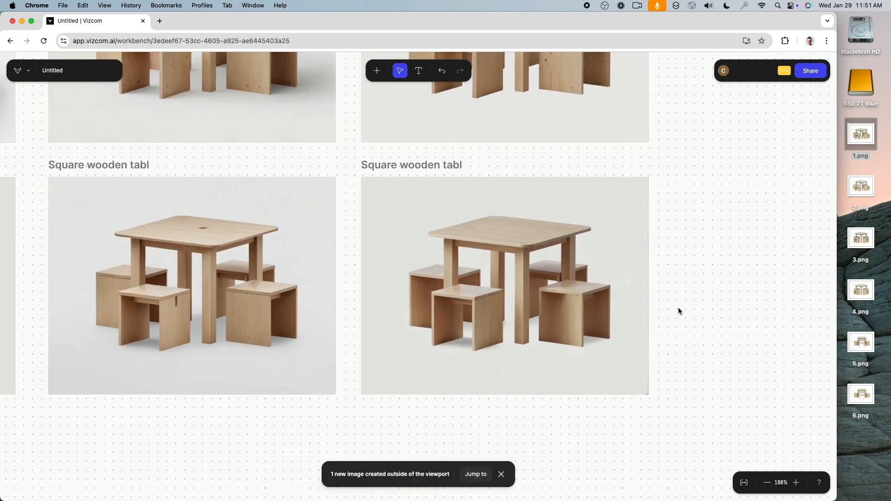
{"action": "left_click", "coordinate": [549, 256]}
{"action": "scroll", "coordinate": [549, 256], "scroll_direction": "up", "scroll_amount": 5}
{"action": "scroll", "coordinate": [549, 257], "scroll_direction": "down", "scroll_amount": 2}
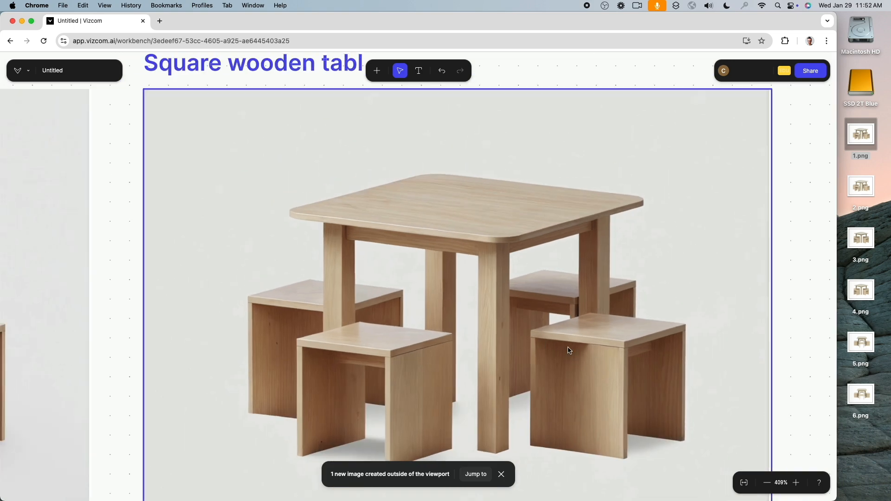
{"action": "scroll", "coordinate": [570, 350], "scroll_direction": "down", "scroll_amount": 4}
{"action": "left_click_drag", "start_coordinate": [513, 335], "coordinate": [576, 305]}
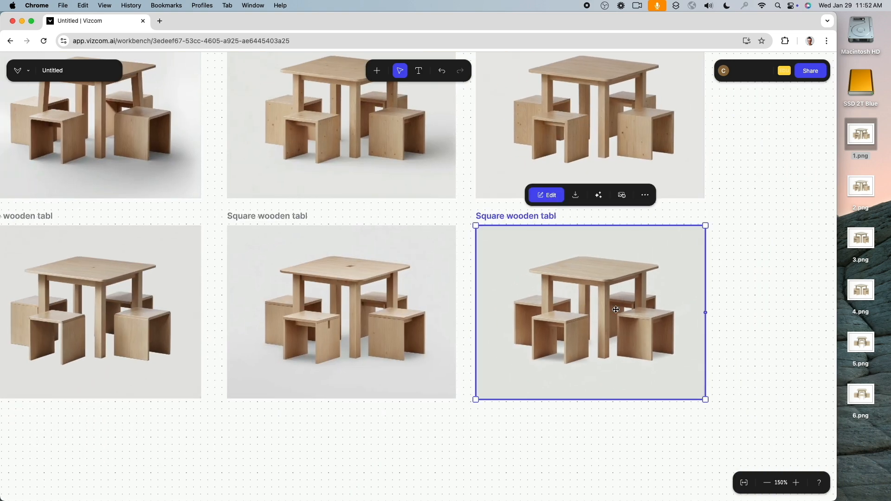
{"action": "key", "text": "BackSpace"}
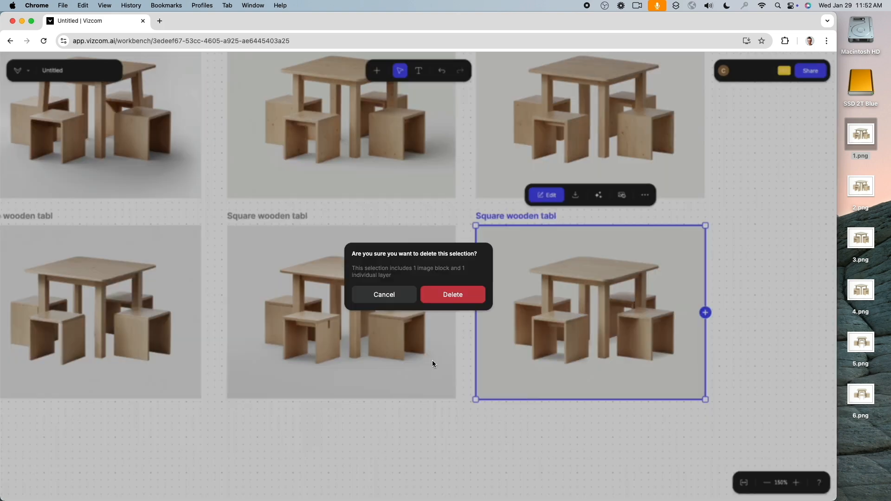
{"action": "left_click", "coordinate": [455, 294]}
{"action": "scroll", "coordinate": [464, 315], "scroll_direction": "down", "scroll_amount": 4}
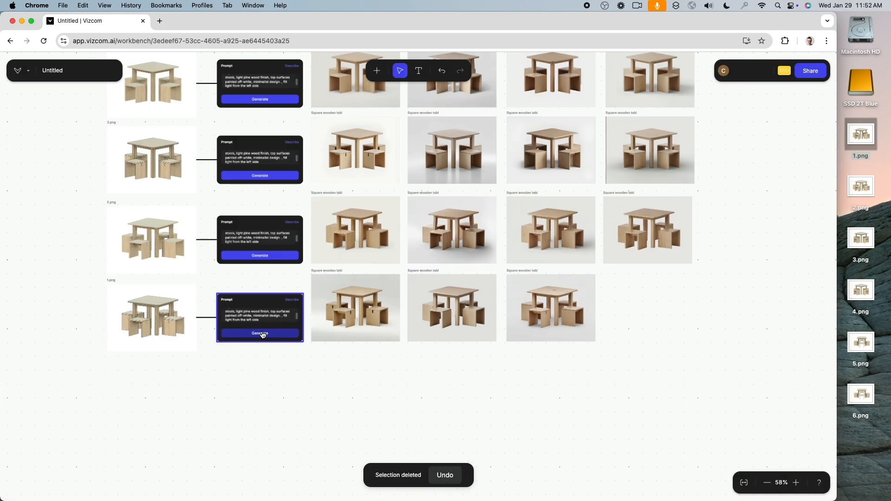
Place the new 1.png render in the empty fourth-column slot of its row.
{"action": "scroll", "coordinate": [674, 318], "scroll_direction": "up", "scroll_amount": 5}
{"action": "left_click_drag", "start_coordinate": [650, 316], "coordinate": [614, 289]}
{"action": "left_click", "coordinate": [744, 266]}
Examine the third-column render of 1.png close up, checking the tabletop and the stools.
{"action": "scroll", "coordinate": [569, 360], "scroll_direction": "down", "scroll_amount": 5}
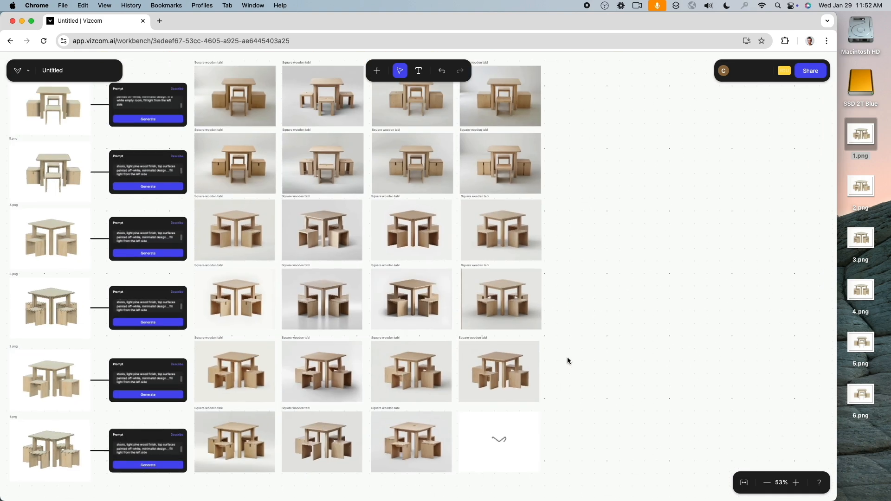
{"action": "scroll", "coordinate": [576, 223], "scroll_direction": "up", "scroll_amount": 2}
{"action": "scroll", "coordinate": [616, 258], "scroll_direction": "up", "scroll_amount": 4}
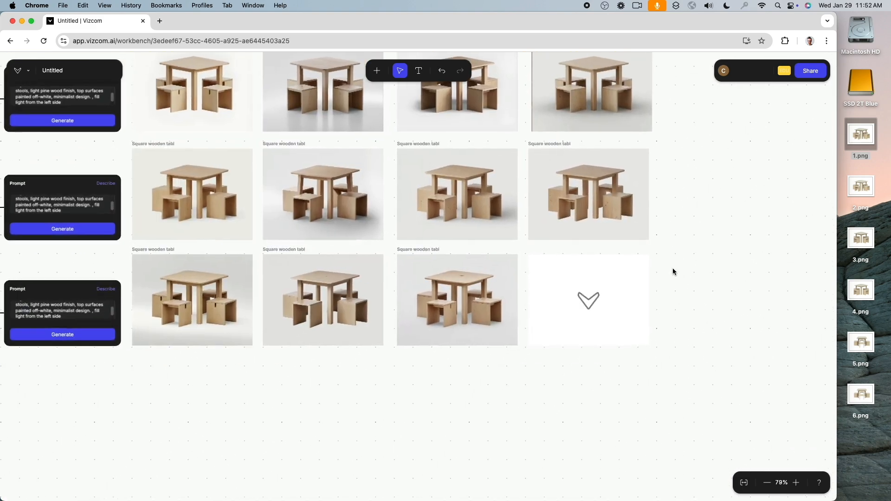
{"action": "scroll", "coordinate": [673, 269], "scroll_direction": "up", "scroll_amount": 4}
{"action": "left_click_drag", "start_coordinate": [330, 300], "coordinate": [377, 264]}
{"action": "scroll", "coordinate": [377, 263], "scroll_direction": "up", "scroll_amount": 4}
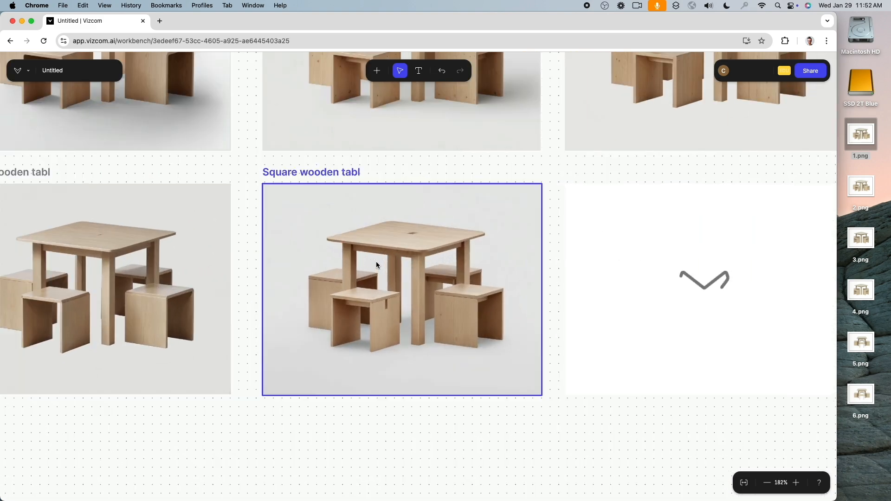
{"action": "scroll", "coordinate": [376, 265], "scroll_direction": "up", "scroll_amount": 5}
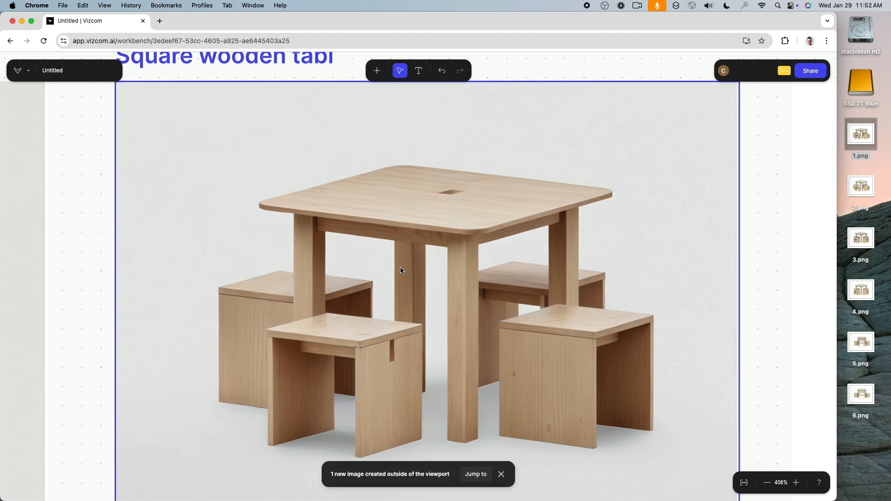
{"action": "scroll", "coordinate": [401, 271], "scroll_direction": "down", "scroll_amount": 8}
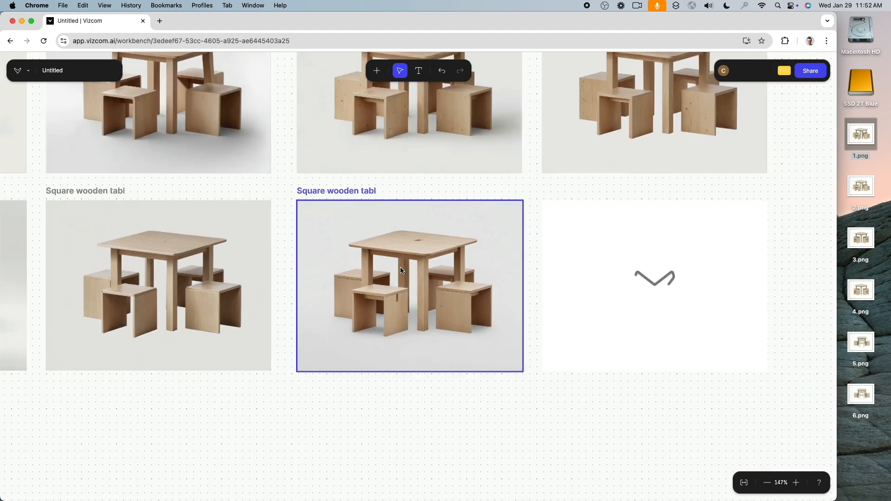
{"action": "scroll", "coordinate": [401, 271], "scroll_direction": "down", "scroll_amount": 3}
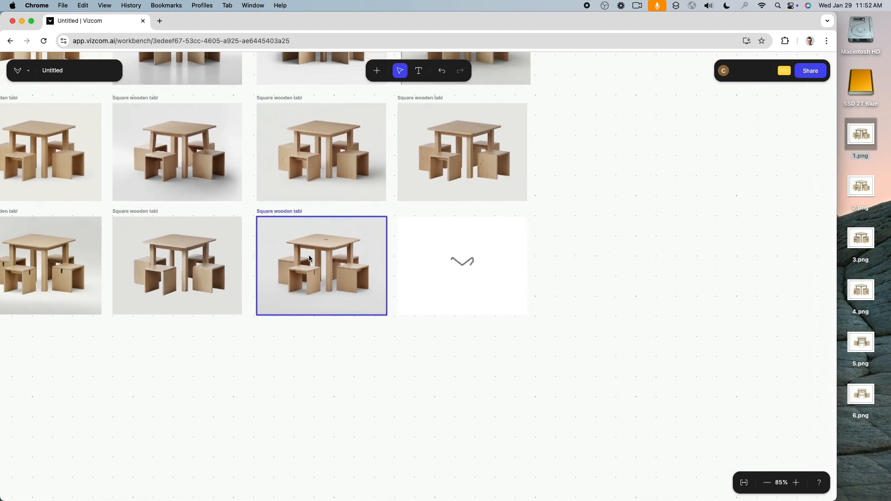
Duplicate the third-column render of 1.png and place the copy outside the grid, beside the top row.
{"action": "scroll", "coordinate": [292, 259], "scroll_direction": "right", "scroll_amount": 2}
{"action": "left_click", "coordinate": [312, 261]}
{"action": "scroll", "coordinate": [312, 260], "scroll_direction": "down", "scroll_amount": 3}
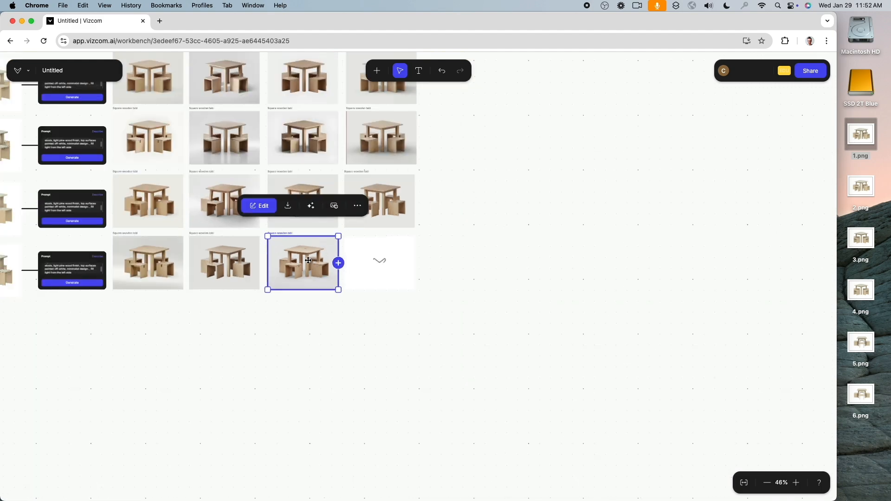
{"action": "left_click_drag", "start_coordinate": [307, 260], "coordinate": [131, 406]}
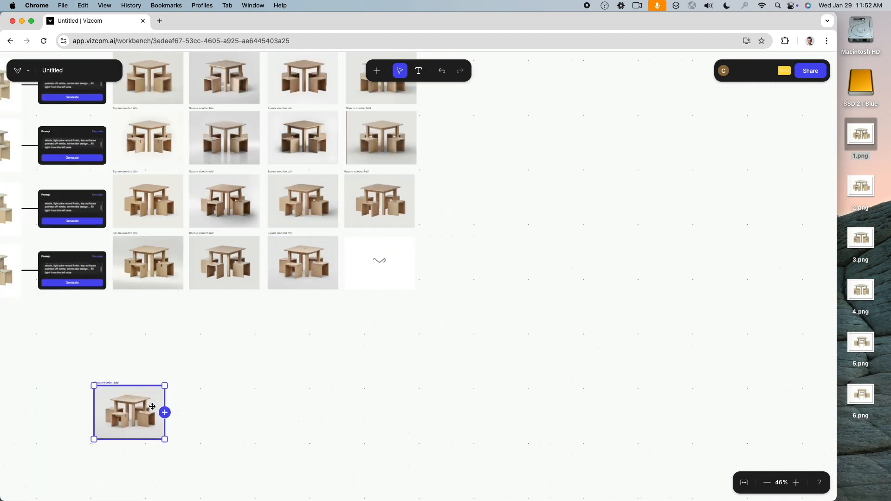
{"action": "scroll", "coordinate": [391, 418], "scroll_direction": "up", "scroll_amount": 3}
{"action": "scroll", "coordinate": [391, 419], "scroll_direction": "left", "scroll_amount": 4}
{"action": "scroll", "coordinate": [364, 343], "scroll_direction": "down", "scroll_amount": 2}
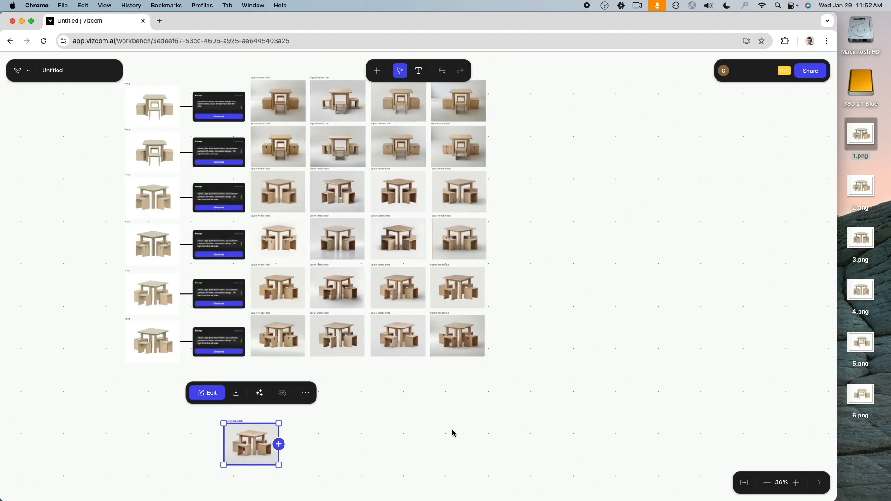
{"action": "scroll", "coordinate": [452, 431], "scroll_direction": "right", "scroll_amount": 3}
{"action": "left_click_drag", "start_coordinate": [195, 442], "coordinate": [515, 100]}
Inspect the new fourth-column render of 1.png and open the copied render beside the grid for editing.
{"action": "scroll", "coordinate": [432, 331], "scroll_direction": "up", "scroll_amount": 1}
{"action": "scroll", "coordinate": [432, 332], "scroll_direction": "up", "scroll_amount": 10}
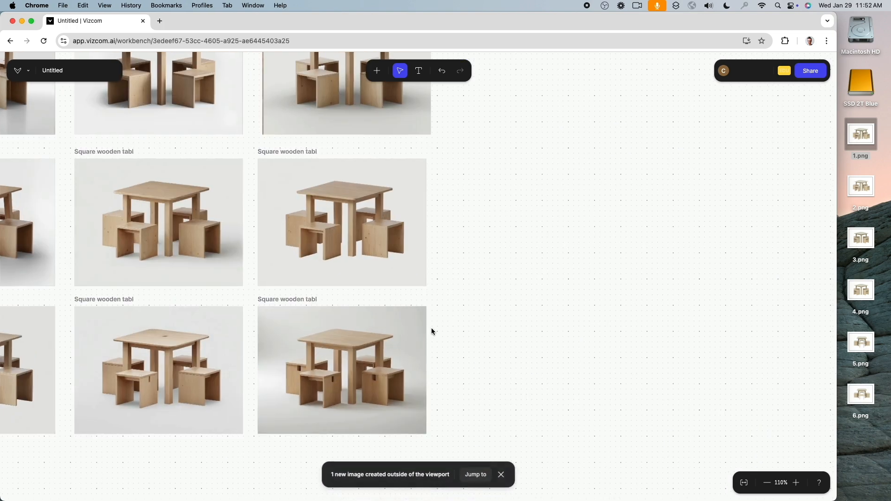
{"action": "scroll", "coordinate": [424, 389], "scroll_direction": "down", "scroll_amount": 10}
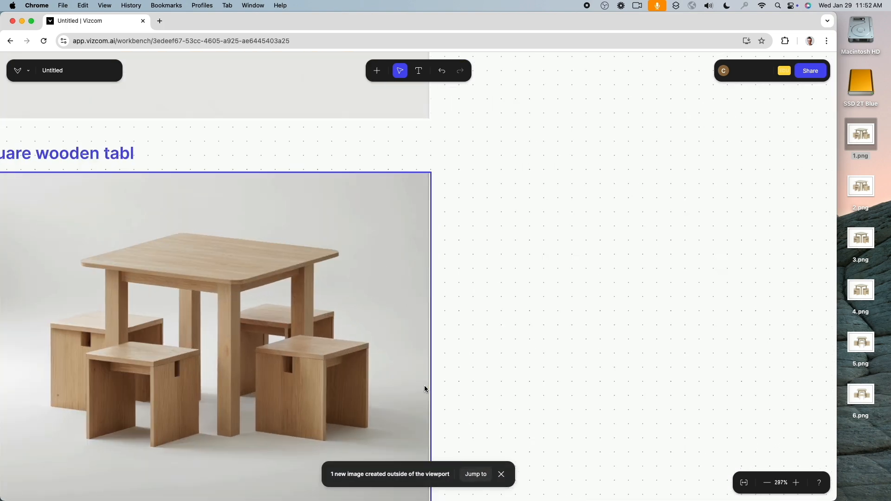
{"action": "scroll", "coordinate": [228, 402], "scroll_direction": "left", "scroll_amount": 1}
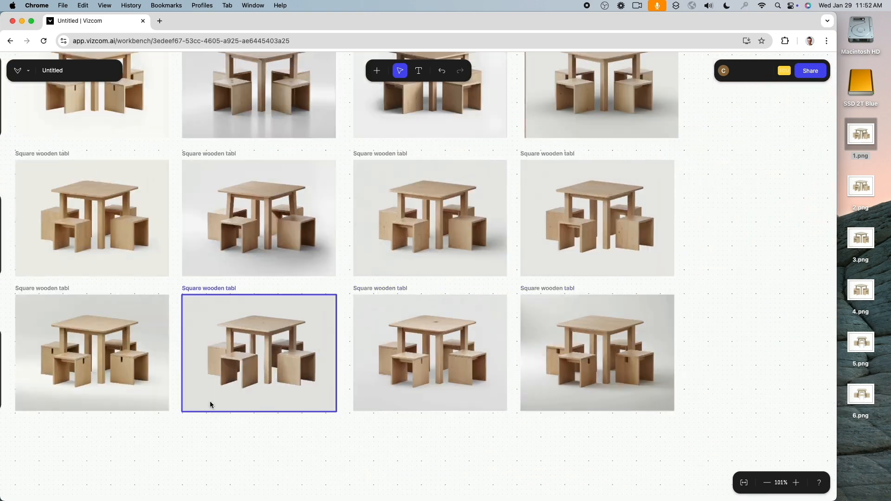
{"action": "scroll", "coordinate": [562, 236], "scroll_direction": "right", "scroll_amount": 9}
{"action": "scroll", "coordinate": [562, 235], "scroll_direction": "up", "scroll_amount": 12}
{"action": "left_click_drag", "start_coordinate": [454, 288], "coordinate": [424, 275]}
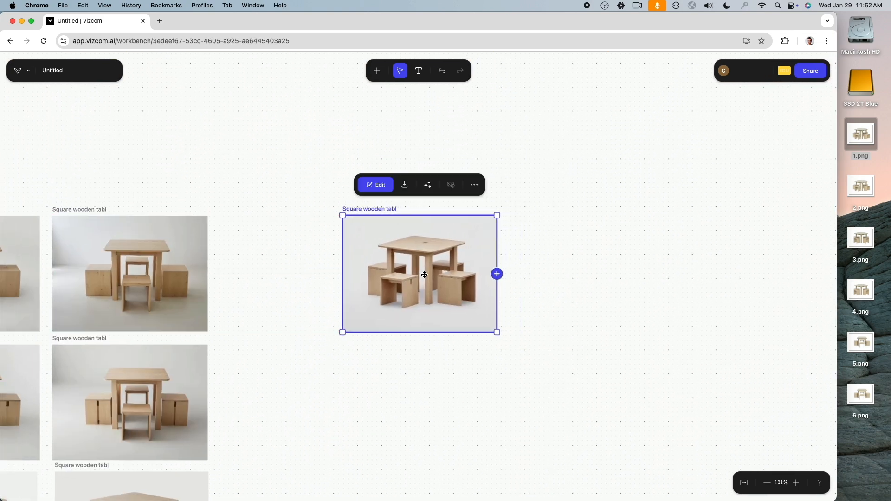
{"action": "double_click", "coordinate": [424, 275]}
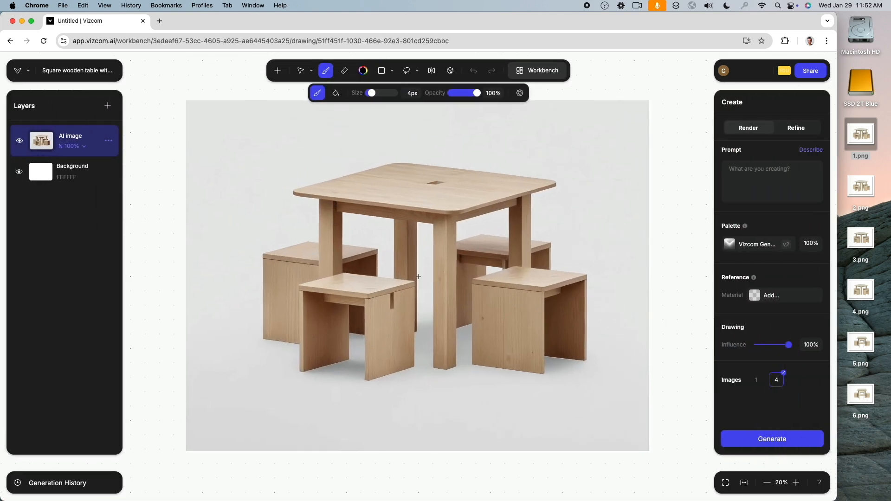
Duplicate the AI image layer and hide the original layer.
{"action": "left_click", "coordinate": [109, 140]}
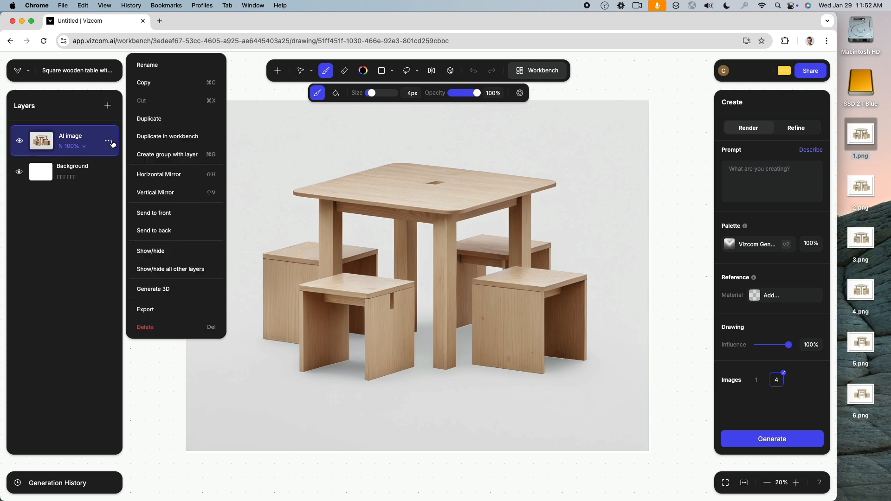
{"action": "left_click", "coordinate": [158, 117]}
{"action": "left_click", "coordinate": [20, 175]}
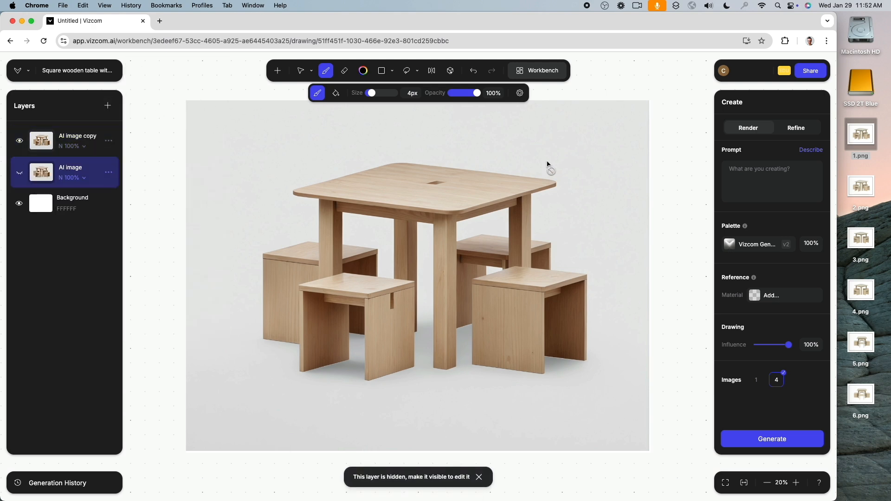
Switch to full screen and erase the small cutout in the tabletop on the AI image copy layer, using the magic eraser at 18px.
{"action": "scroll", "coordinate": [436, 183], "scroll_direction": "up", "scroll_amount": 10}
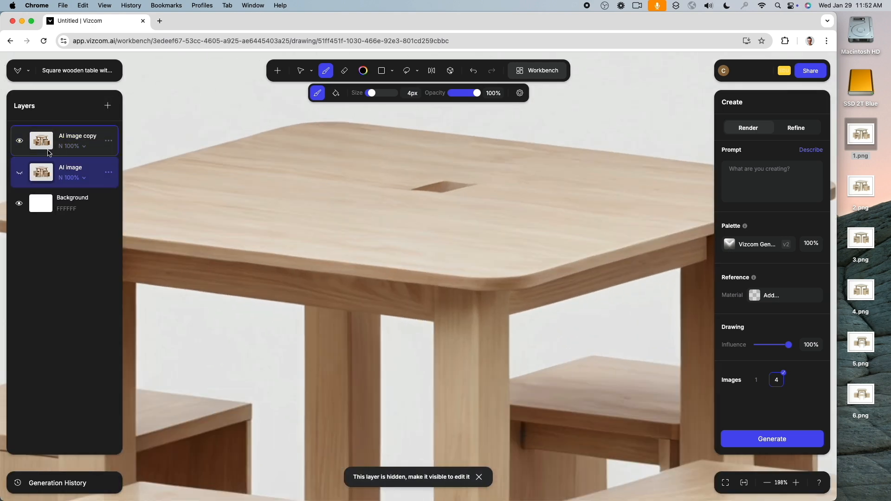
{"action": "right_click", "coordinate": [49, 153]}
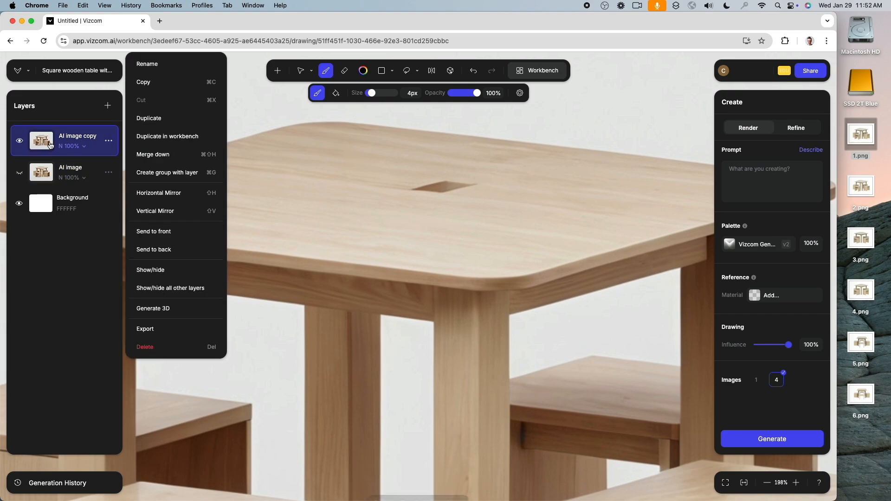
{"action": "left_click", "coordinate": [31, 22]}
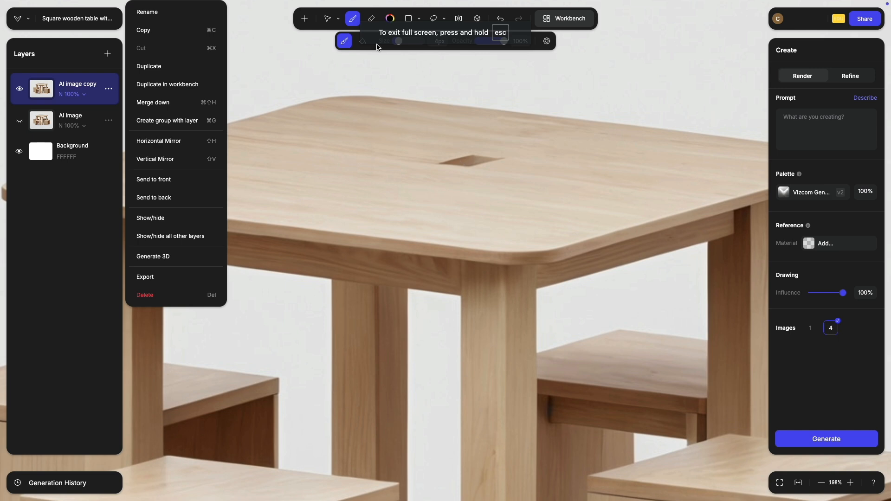
{"action": "left_click", "coordinate": [371, 19]}
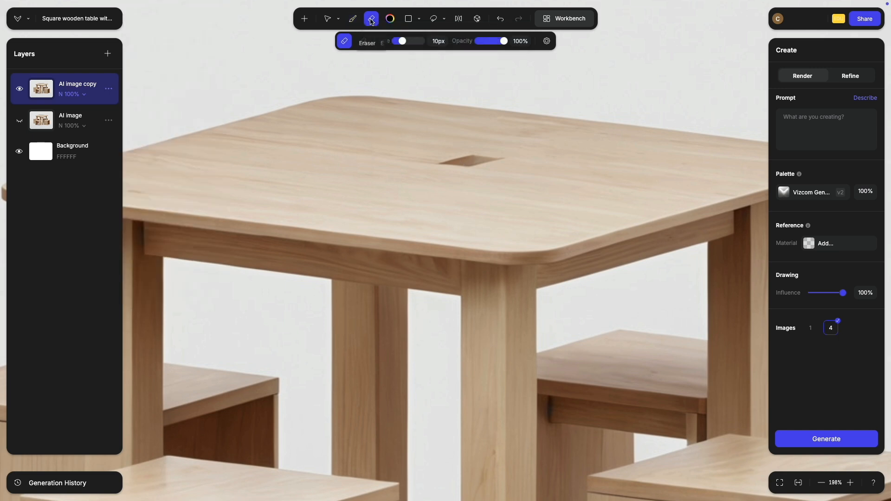
{"action": "left_click", "coordinate": [365, 43]}
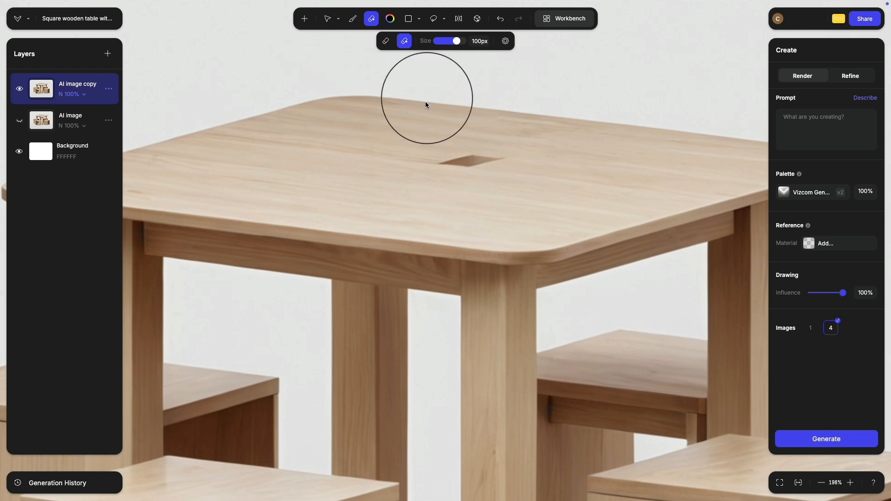
{"action": "right_click", "coordinate": [472, 173]}
{"action": "mouse_move", "coordinate": [475, 172]}
{"action": "left_mouse_down"}
{"action": "mouse_move", "coordinate": [442, 159]}
{"action": "mouse_move", "coordinate": [501, 155]}
{"action": "mouse_move", "coordinate": [468, 163]}
{"action": "left_mouse_up"}
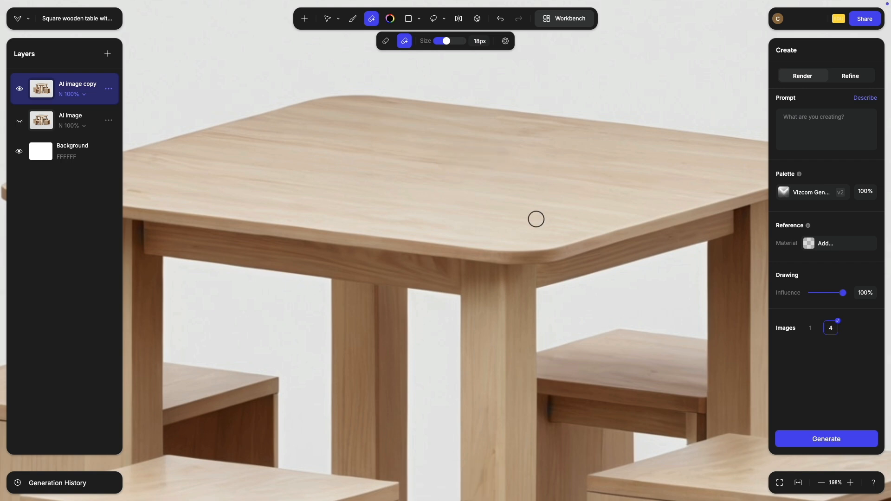
Erase the vertical slot from the side panel of the front-left stool with the magic eraser.
{"action": "scroll", "coordinate": [553, 223], "scroll_direction": "down", "scroll_amount": 5}
{"action": "scroll", "coordinate": [358, 245], "scroll_direction": "up", "scroll_amount": 10}
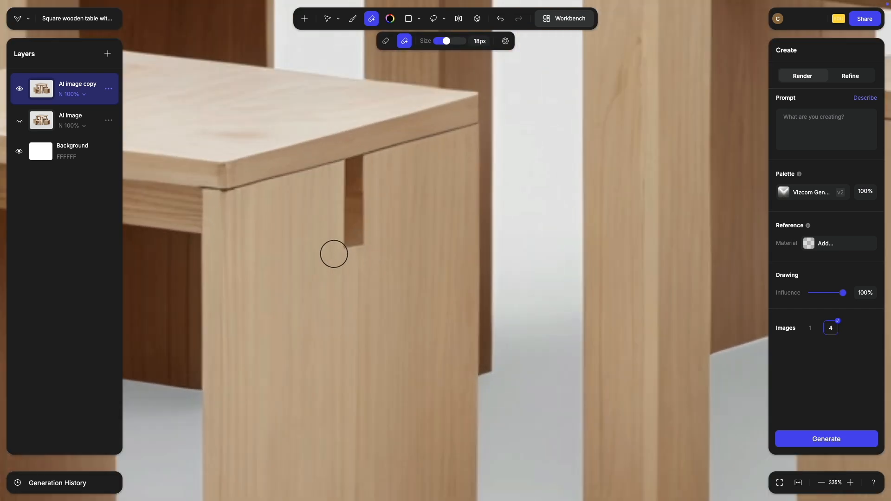
{"action": "mouse_move", "coordinate": [332, 252]}
{"action": "left_mouse_down"}
{"action": "mouse_move", "coordinate": [365, 240]}
{"action": "mouse_move", "coordinate": [342, 236]}
{"action": "mouse_move", "coordinate": [338, 224]}
{"action": "mouse_move", "coordinate": [351, 182]}
{"action": "mouse_move", "coordinate": [344, 177]}
{"action": "mouse_move", "coordinate": [371, 167]}
{"action": "left_mouse_up"}
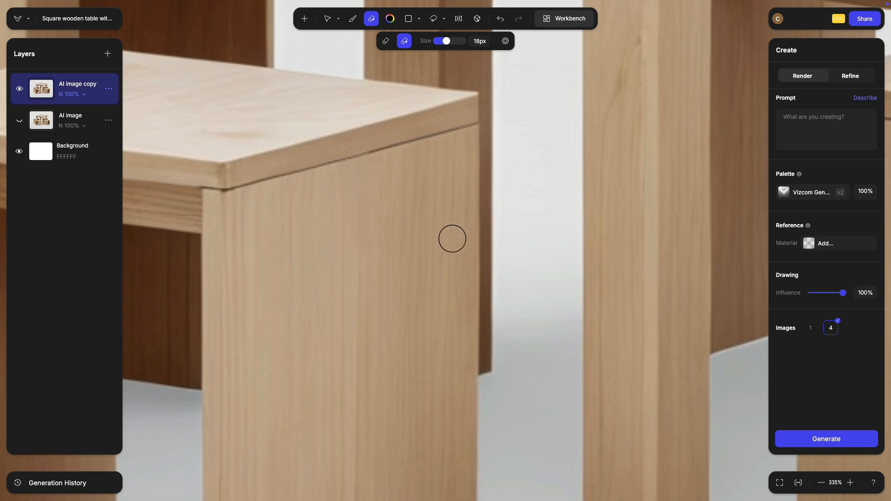
Erase the dark wood knots from the side panel of the front-right stool and check the whole cleaned image.
{"action": "scroll", "coordinate": [453, 239], "scroll_direction": "down", "scroll_amount": 5}
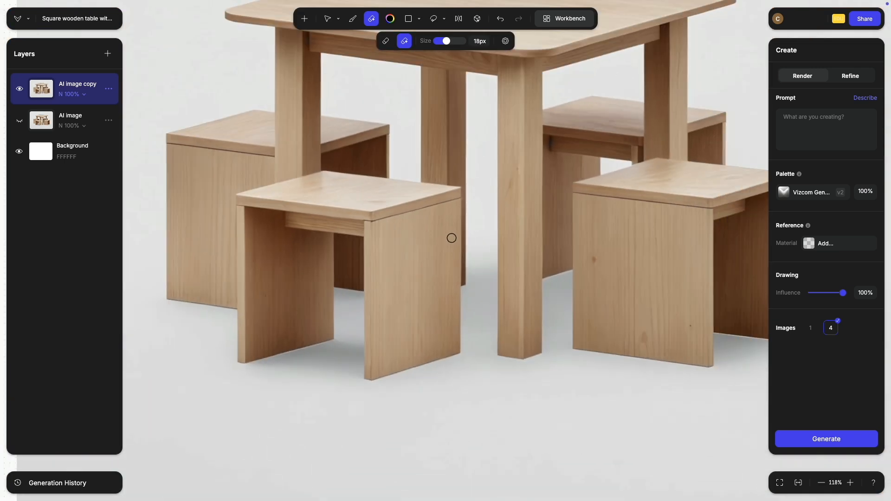
{"action": "left_click", "coordinate": [592, 257]}
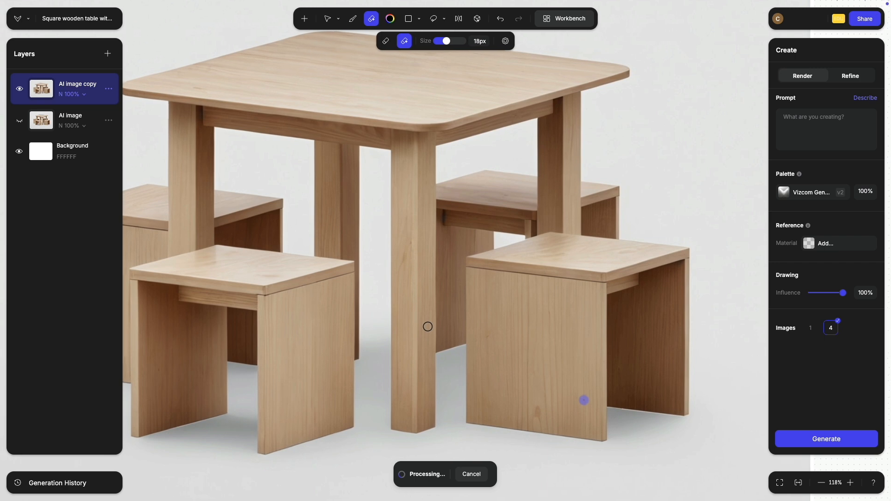
{"action": "left_click_drag", "start_coordinate": [428, 327], "coordinate": [422, 326]}
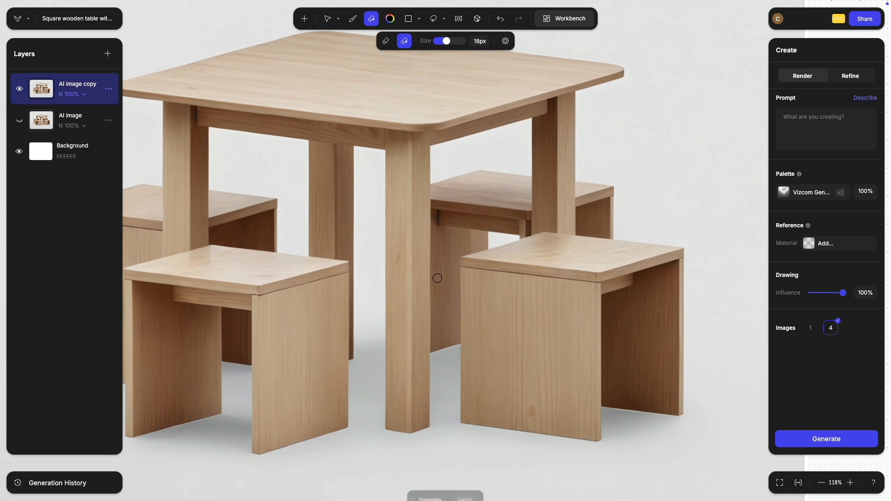
{"action": "scroll", "coordinate": [437, 278], "scroll_direction": "down", "scroll_amount": 3}
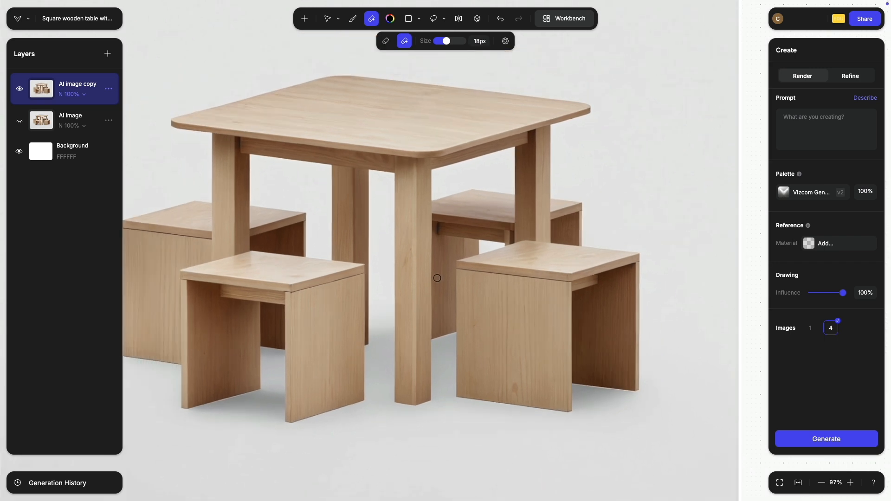
{"action": "scroll", "coordinate": [438, 279], "scroll_direction": "down", "scroll_amount": 2}
{"action": "scroll", "coordinate": [439, 278], "scroll_direction": "down", "scroll_amount": 1}
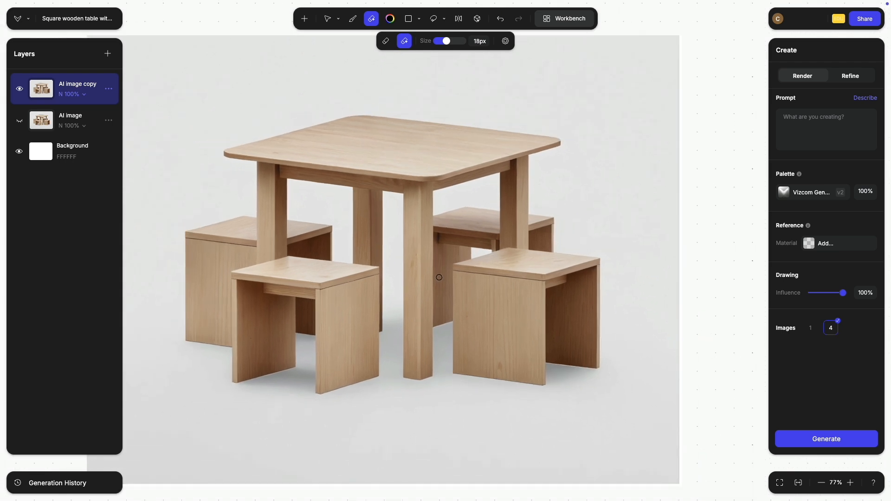
{"action": "scroll", "coordinate": [379, 239], "scroll_direction": "down", "scroll_amount": 2}
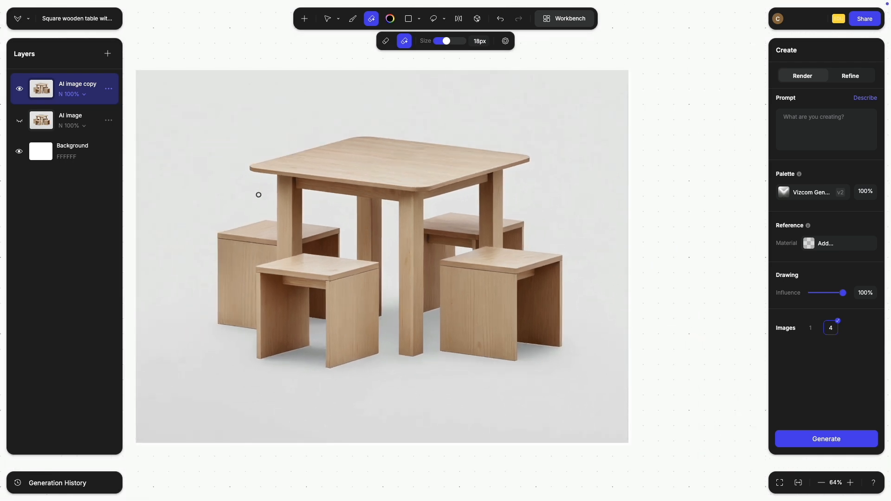
{"action": "left_click_drag", "start_coordinate": [258, 195], "coordinate": [330, 227]}
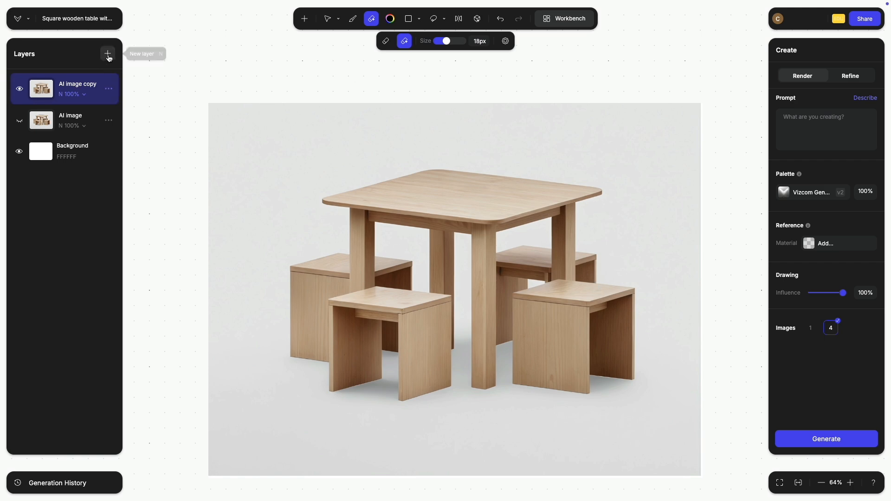
Lasso a rough oval around the tabletop, add a new layer above the AI image copy and clear the selection.
{"action": "left_click", "coordinate": [434, 21]}
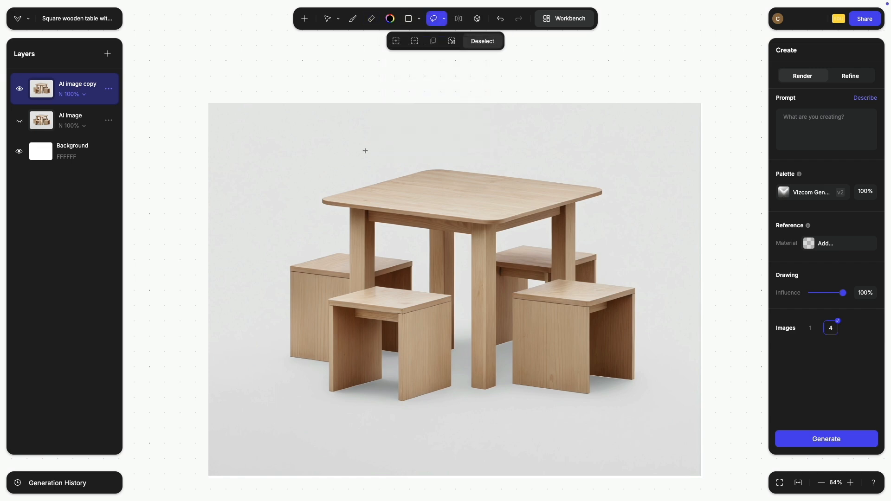
{"action": "mouse_move", "coordinate": [439, 152]}
{"action": "left_mouse_down"}
{"action": "mouse_move", "coordinate": [337, 173]}
{"action": "mouse_move", "coordinate": [299, 215]}
{"action": "mouse_move", "coordinate": [407, 236]}
{"action": "mouse_move", "coordinate": [544, 235]}
{"action": "mouse_move", "coordinate": [636, 206]}
{"action": "mouse_move", "coordinate": [595, 160]}
{"action": "mouse_move", "coordinate": [397, 158]}
{"action": "left_mouse_up"}
{"action": "left_click", "coordinate": [108, 55]}
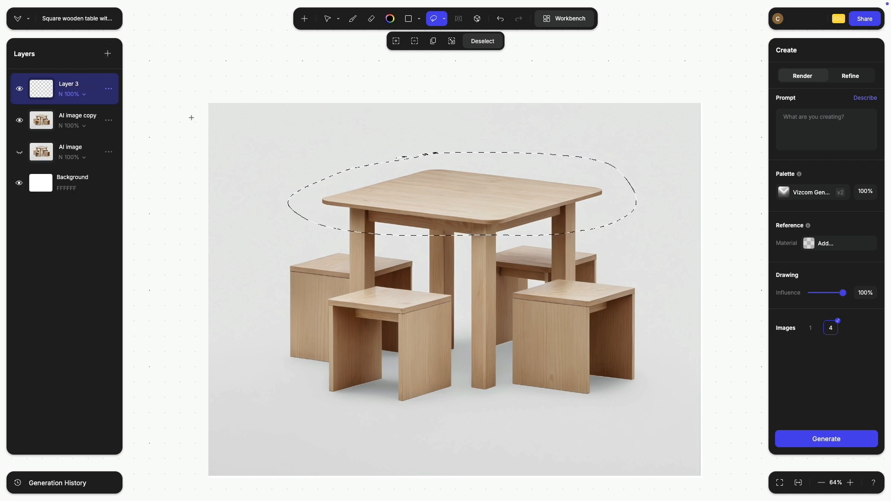
{"action": "left_click", "coordinate": [263, 216]}
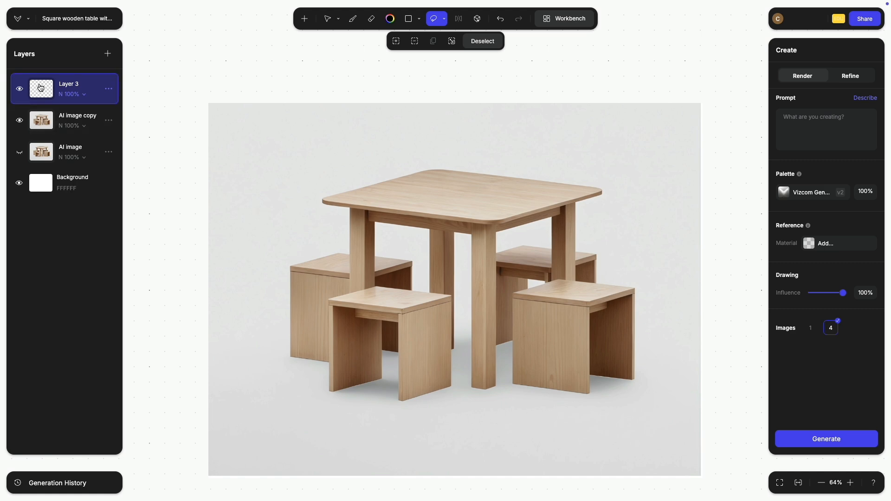
Outline the seat top of the front-right stool with a four-corner Bezier Selection on Layer 3.
{"action": "left_click", "coordinate": [444, 22]}
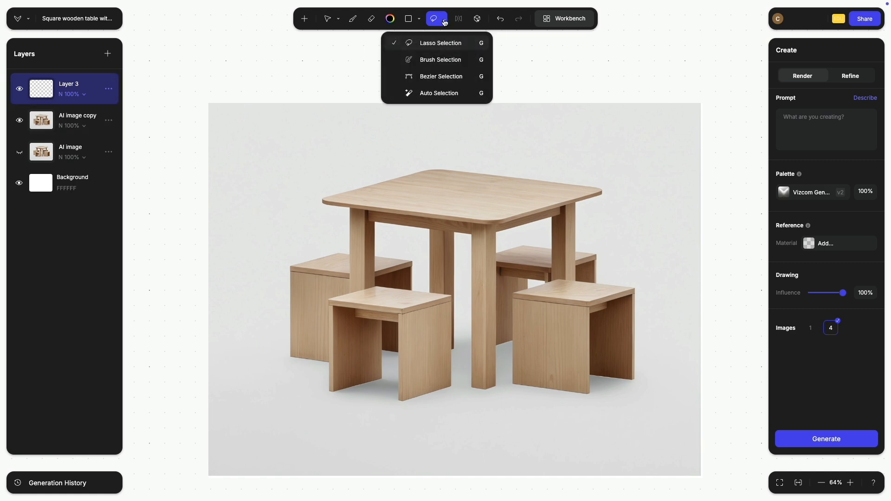
{"action": "left_click", "coordinate": [435, 82]}
{"action": "scroll", "coordinate": [553, 294], "scroll_direction": "up", "scroll_amount": 10}
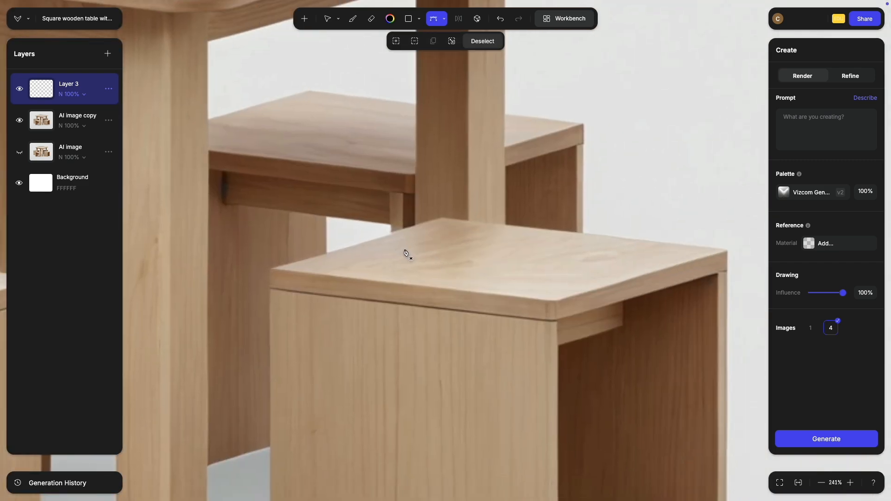
{"action": "scroll", "coordinate": [377, 235], "scroll_direction": "up", "scroll_amount": 3}
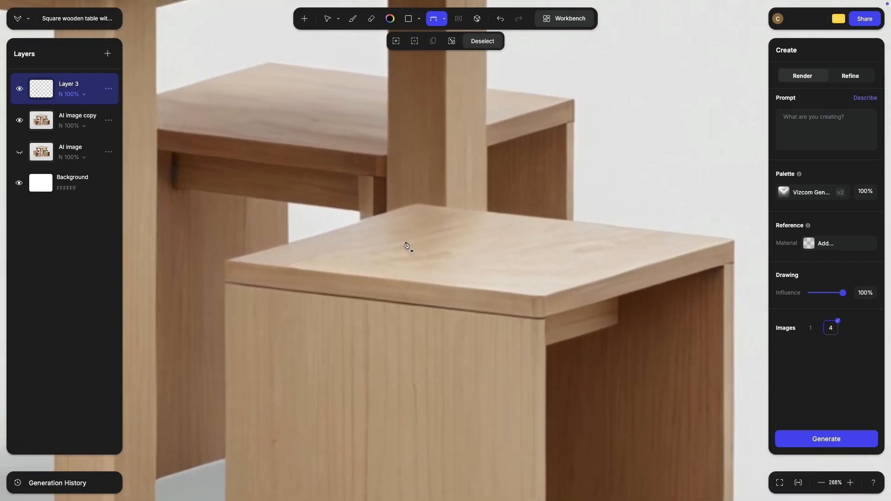
{"action": "left_click", "coordinate": [221, 261]}
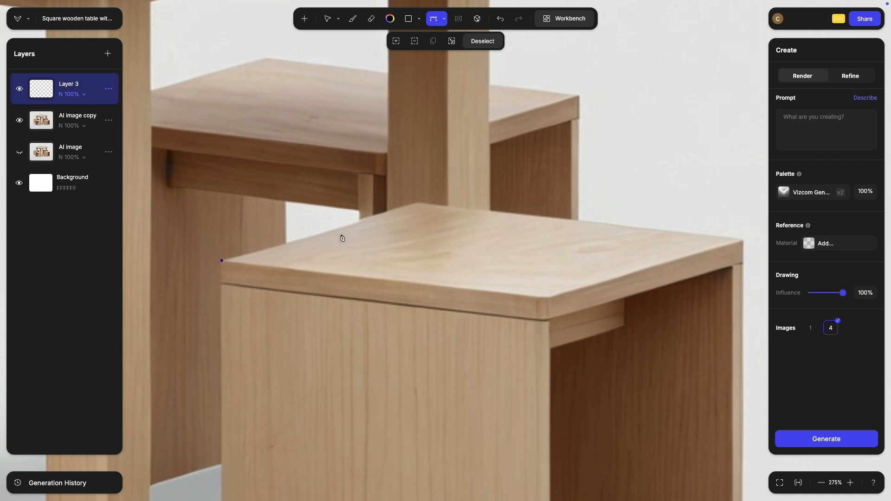
{"action": "left_click", "coordinate": [417, 204]}
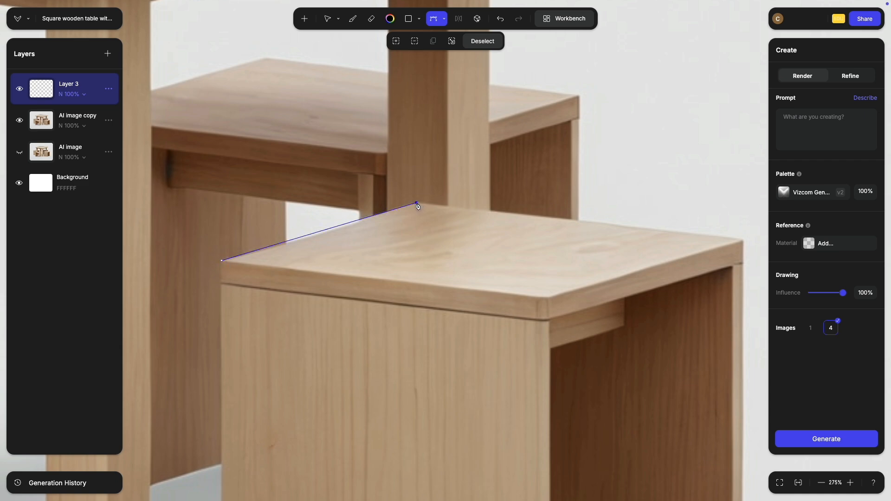
{"action": "left_click", "coordinate": [743, 240]}
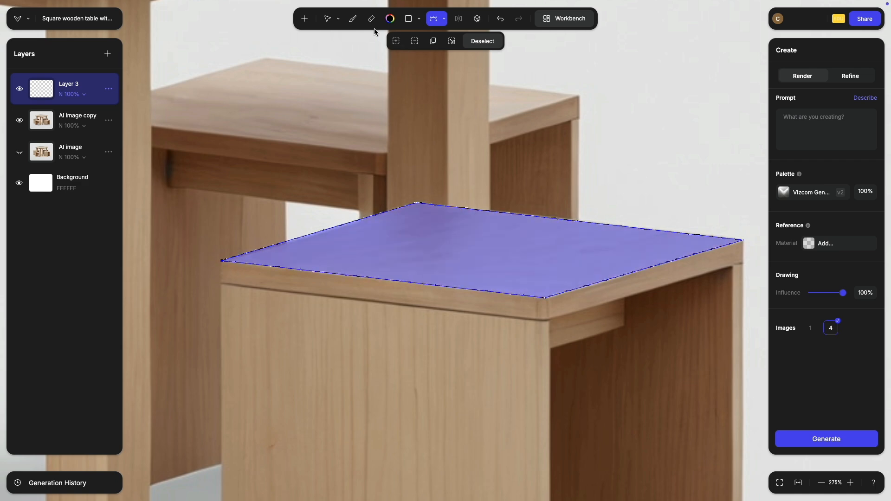
Fill the selected front-right seat top with a pale yellow on Layer 3.
{"action": "left_click", "coordinate": [353, 19]}
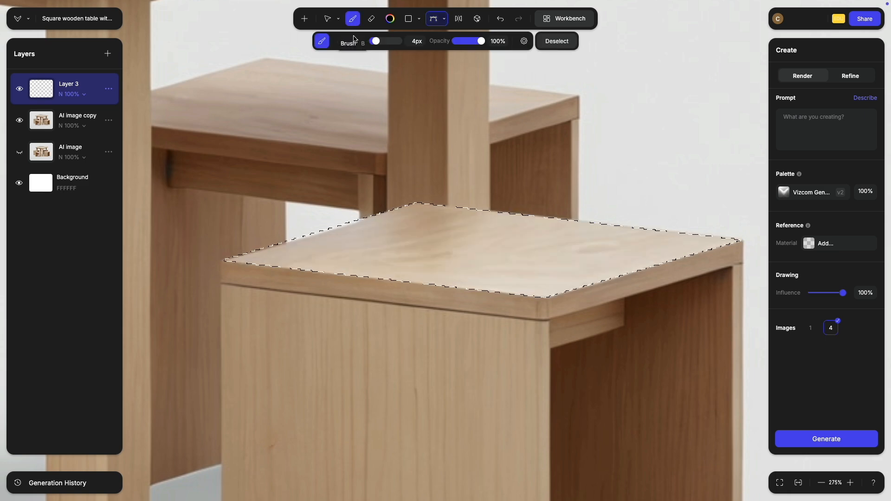
{"action": "left_click", "coordinate": [341, 42]}
{"action": "left_click", "coordinate": [390, 19]}
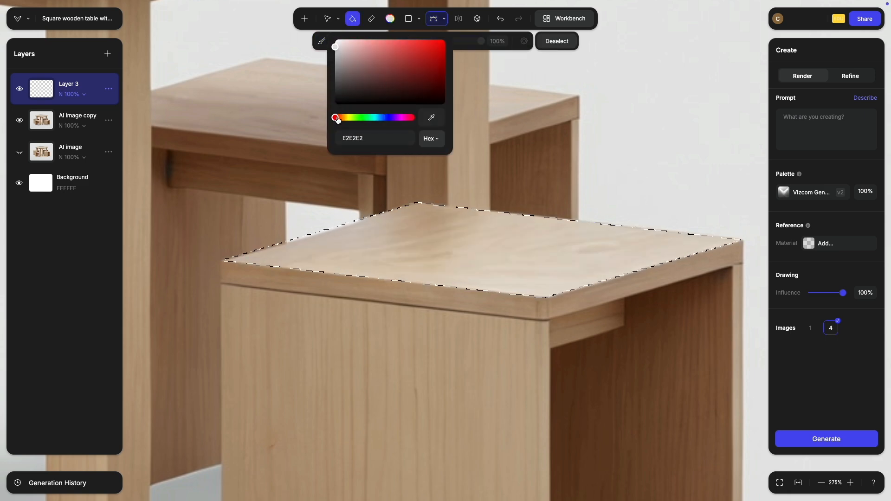
{"action": "left_click_drag", "start_coordinate": [336, 119], "coordinate": [345, 119]}
{"action": "left_click_drag", "start_coordinate": [357, 53], "coordinate": [354, 43]}
{"action": "left_click", "coordinate": [468, 269]}
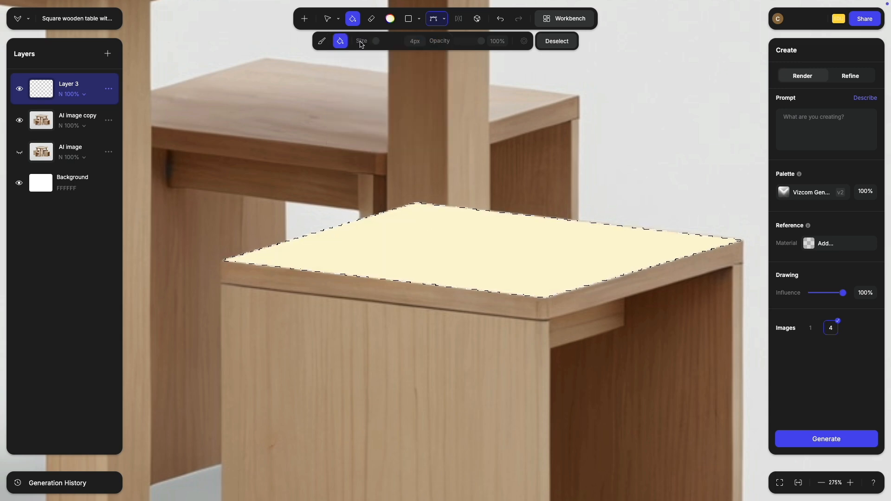
Refill the front-right seat selection with the lighter cream FFFAE9 and compare it with the rest of the furniture.
{"action": "left_click", "coordinate": [391, 18]}
{"action": "left_click_drag", "start_coordinate": [352, 40], "coordinate": [347, 43]}
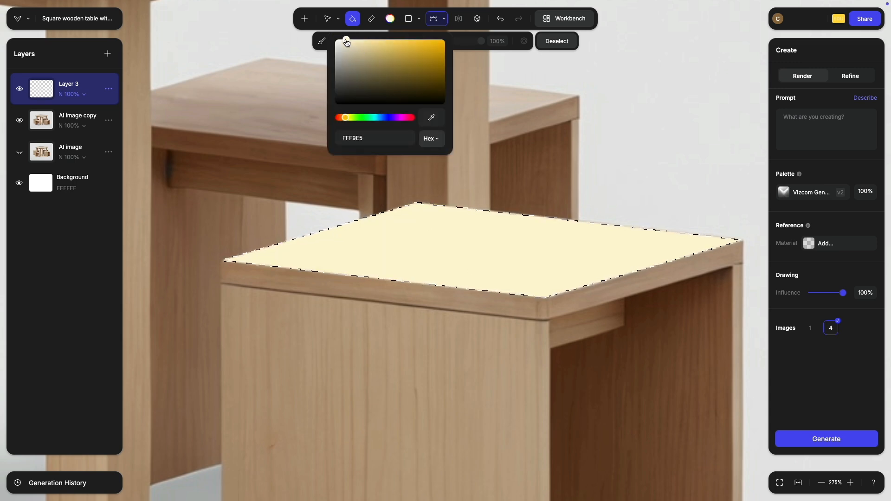
{"action": "left_click", "coordinate": [478, 242]}
{"action": "scroll", "coordinate": [477, 243], "scroll_direction": "down", "scroll_amount": 5}
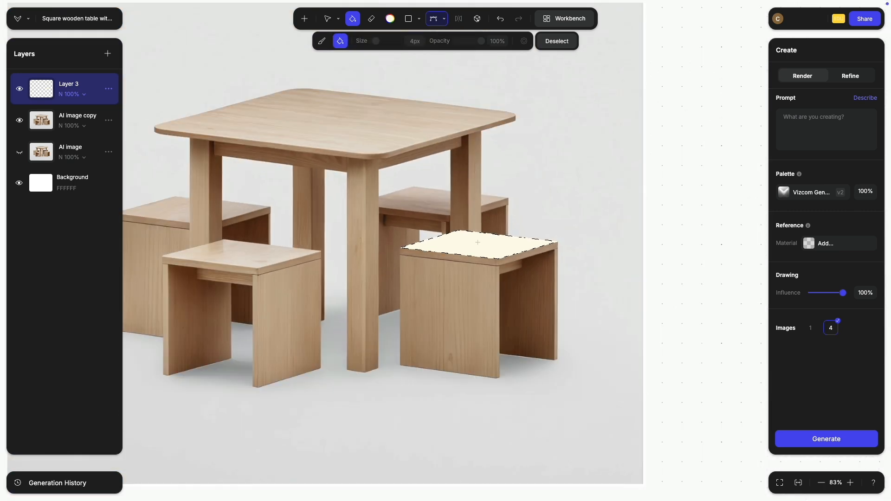
{"action": "scroll", "coordinate": [477, 242], "scroll_direction": "up", "scroll_amount": 5}
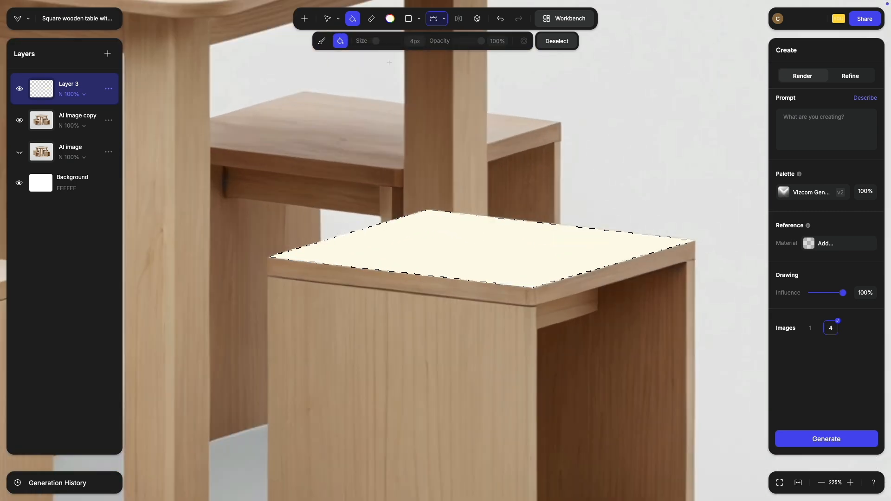
Sample the tan BBA68B from the front-right stool's side panel and fill the seat selection with it.
{"action": "left_click", "coordinate": [391, 19]}
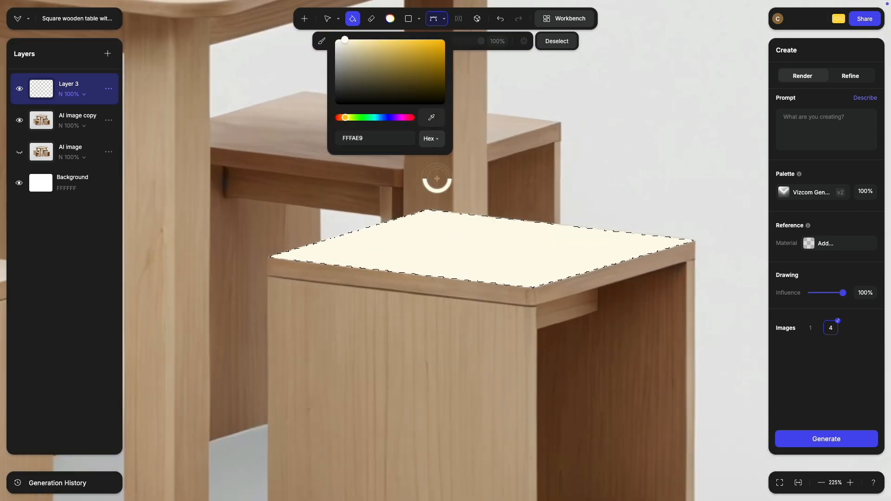
{"action": "left_click", "coordinate": [525, 355]}
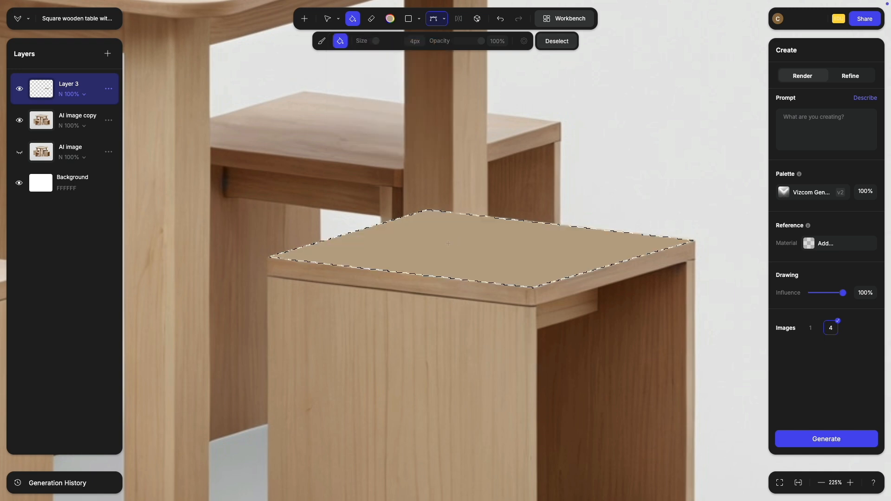
{"action": "scroll", "coordinate": [532, 201], "scroll_direction": "down", "scroll_amount": 3}
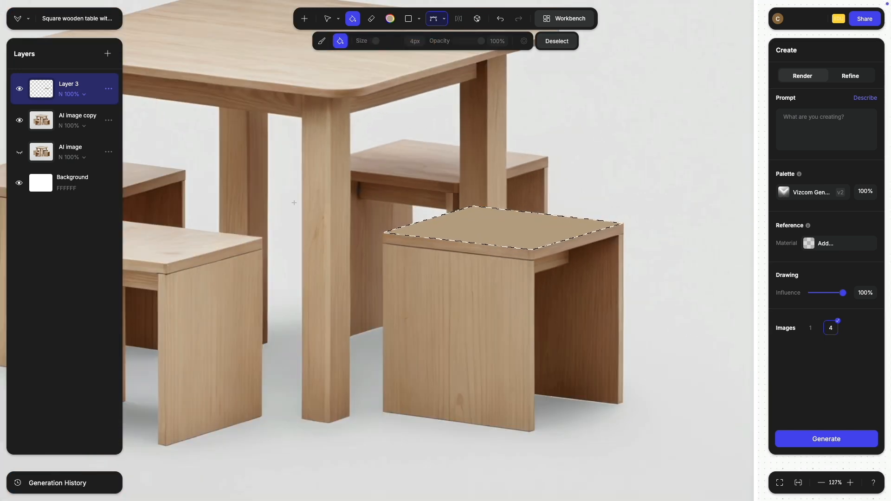
Sample the light tone E2DACF from the front-left stool's seat, fill the front-right seat with it, clear the selection and review the image.
{"action": "left_click", "coordinate": [390, 19]}
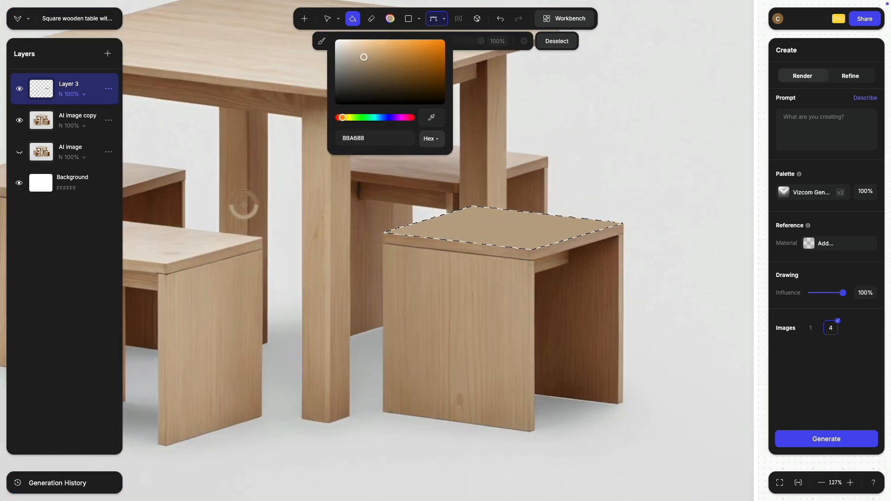
{"action": "left_click", "coordinate": [189, 251]}
{"action": "left_click", "coordinate": [474, 237]}
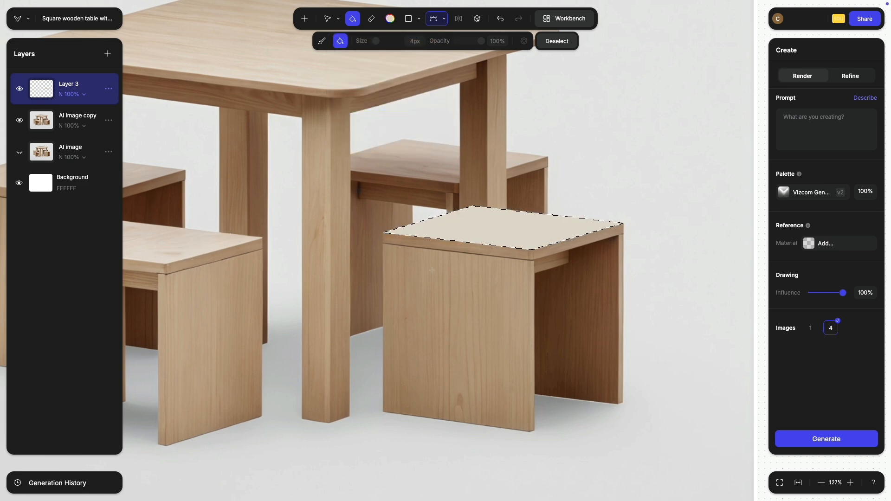
{"action": "left_click", "coordinate": [438, 23]}
{"action": "left_click", "coordinate": [483, 41]}
{"action": "scroll", "coordinate": [627, 229], "scroll_direction": "down", "scroll_amount": 5}
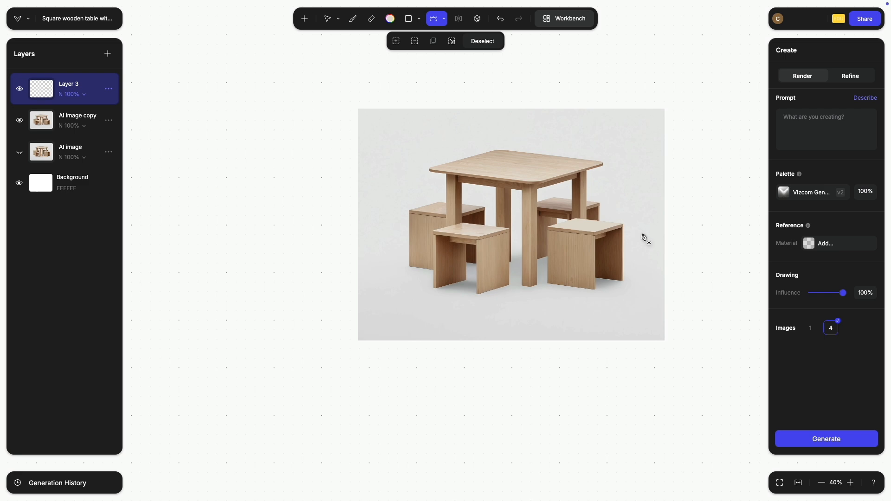
{"action": "scroll", "coordinate": [627, 228], "scroll_direction": "up", "scroll_amount": 5}
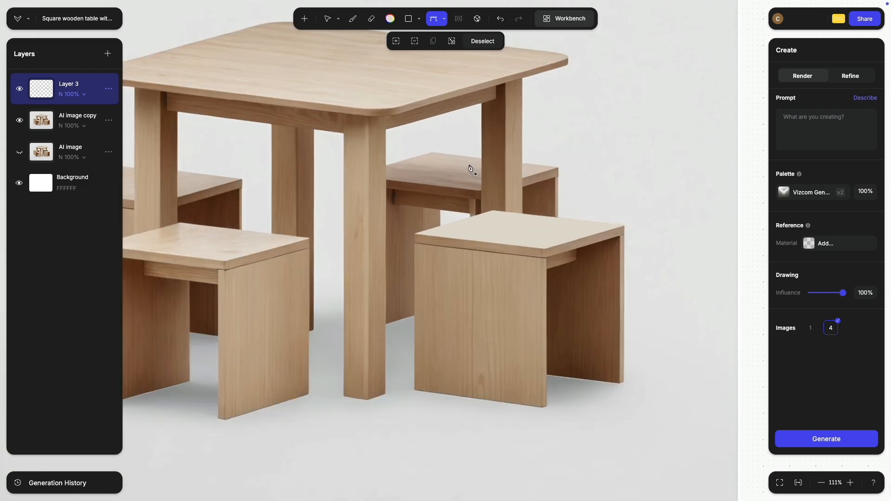
Restore the seat selection on the front-right stool and fill it with white.
{"action": "key", "text": "ctrl+z"}
{"action": "left_click", "coordinate": [390, 19]}
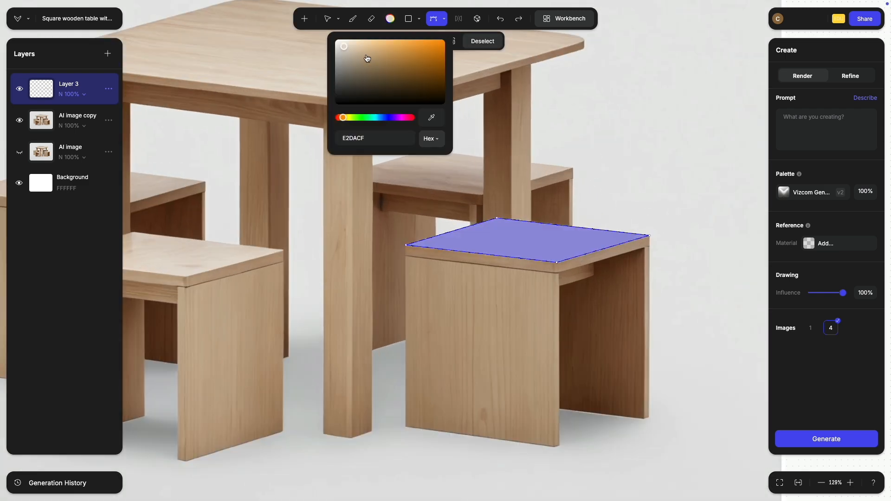
{"action": "left_click", "coordinate": [518, 217]}
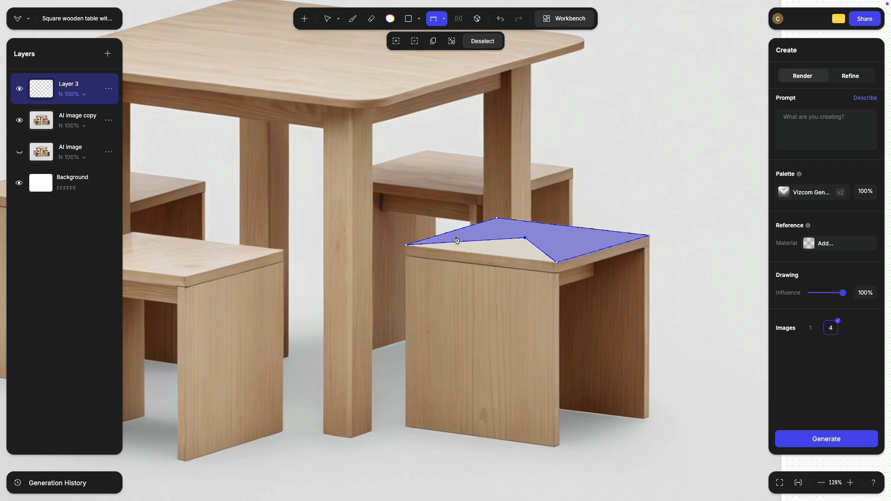
{"action": "left_click", "coordinate": [354, 20]}
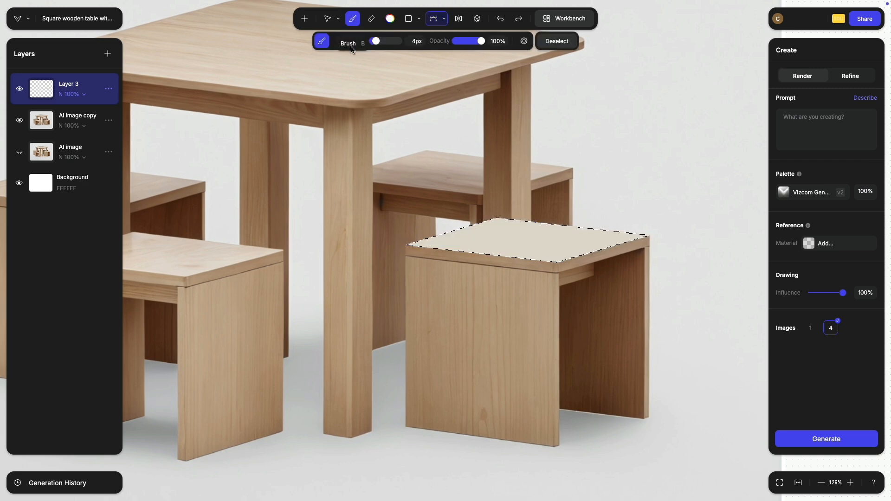
{"action": "left_click", "coordinate": [340, 41]}
{"action": "left_click", "coordinate": [515, 243]}
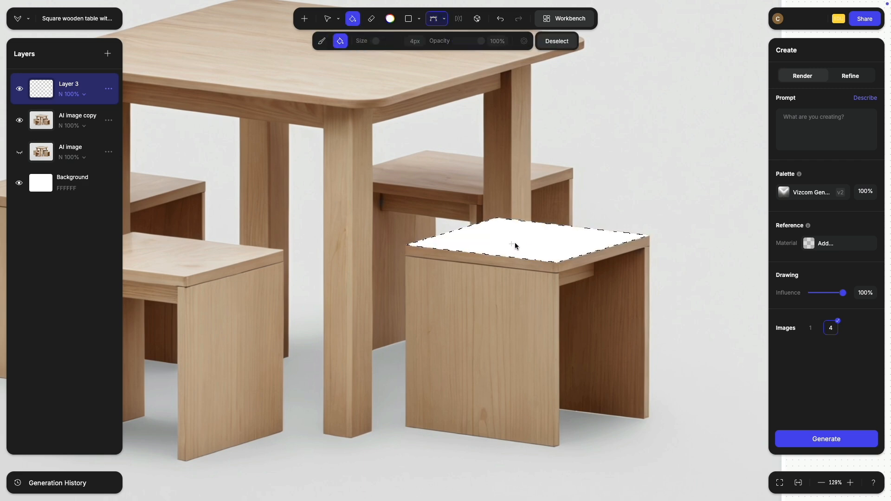
Outline the seat top of the front-left stool with a new four-corner Bezier Selection.
{"action": "scroll", "coordinate": [327, 212], "scroll_direction": "down", "scroll_amount": 2}
{"action": "left_click_drag", "start_coordinate": [327, 212], "coordinate": [510, 233]}
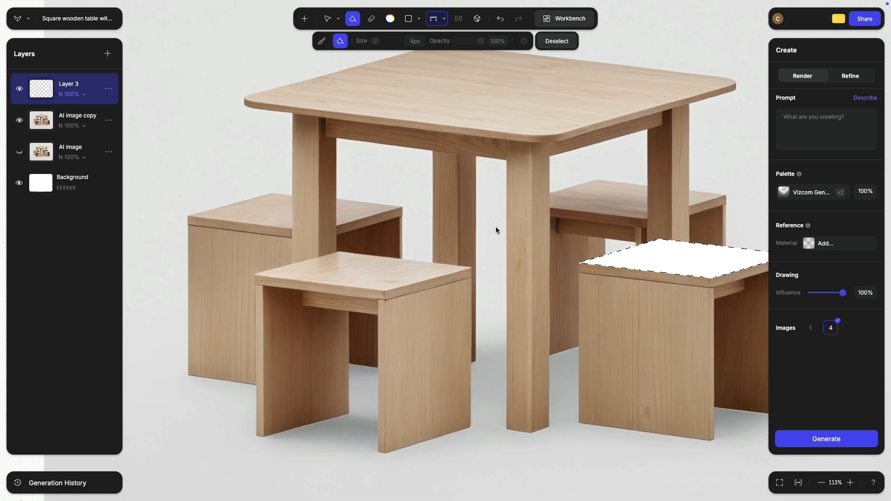
{"action": "left_click", "coordinate": [444, 20]}
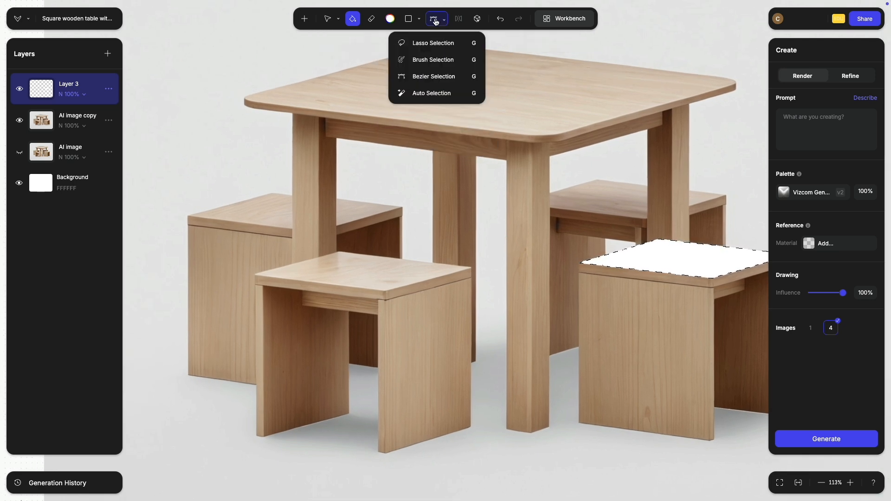
{"action": "left_click", "coordinate": [429, 76]}
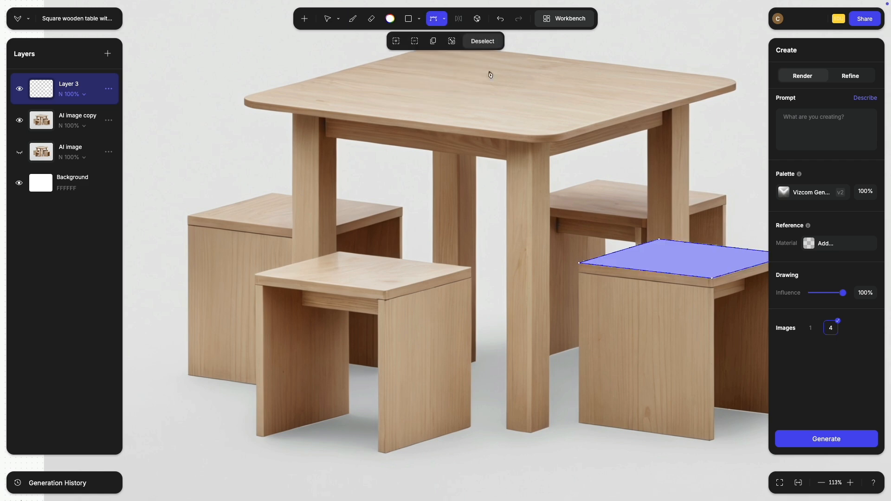
{"action": "scroll", "coordinate": [466, 255], "scroll_direction": "up", "scroll_amount": 5}
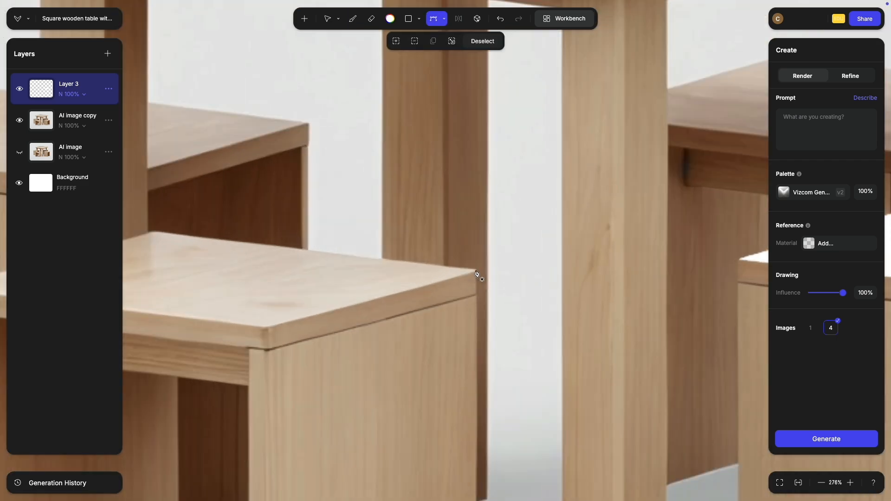
{"action": "left_click", "coordinate": [475, 271]}
{"action": "left_click", "coordinate": [267, 332]}
{"action": "scroll", "coordinate": [267, 332], "scroll_direction": "left", "scroll_amount": 8}
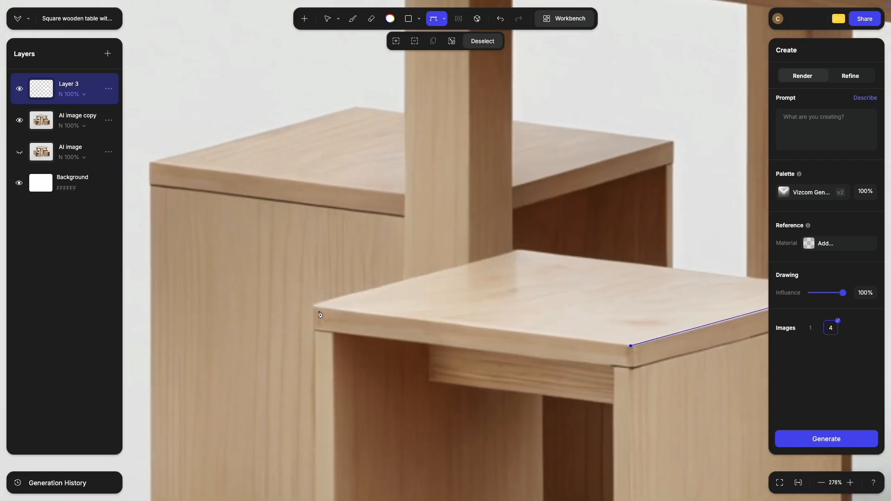
{"action": "left_click", "coordinate": [313, 307]}
{"action": "left_click", "coordinate": [519, 252]}
{"action": "scroll", "coordinate": [519, 252], "scroll_direction": "right", "scroll_amount": 8}
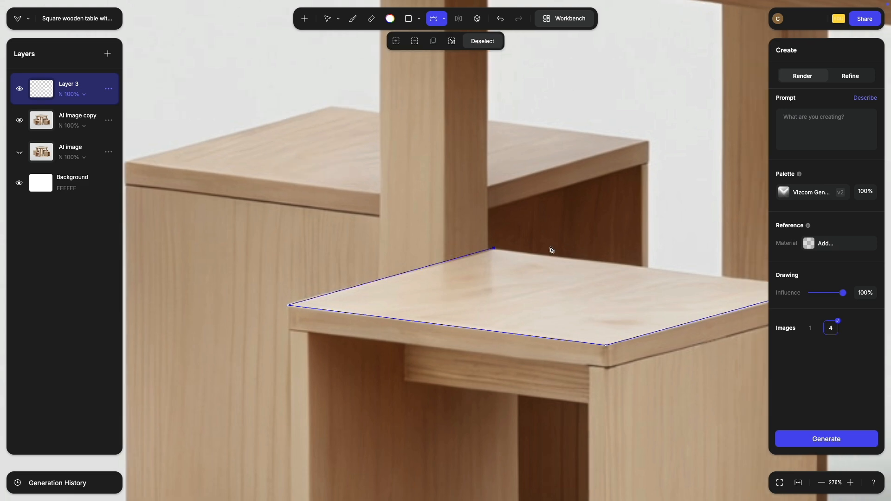
{"action": "left_click", "coordinate": [618, 297]}
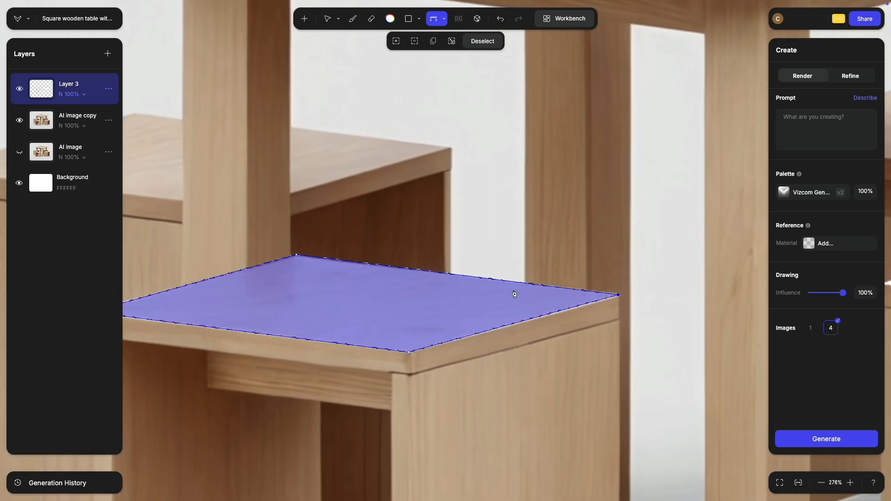
Nudge the back corner point of the front-left seat selection slightly down to match the seat's real corner.
{"action": "scroll", "coordinate": [279, 262], "scroll_direction": "up", "scroll_amount": 5}
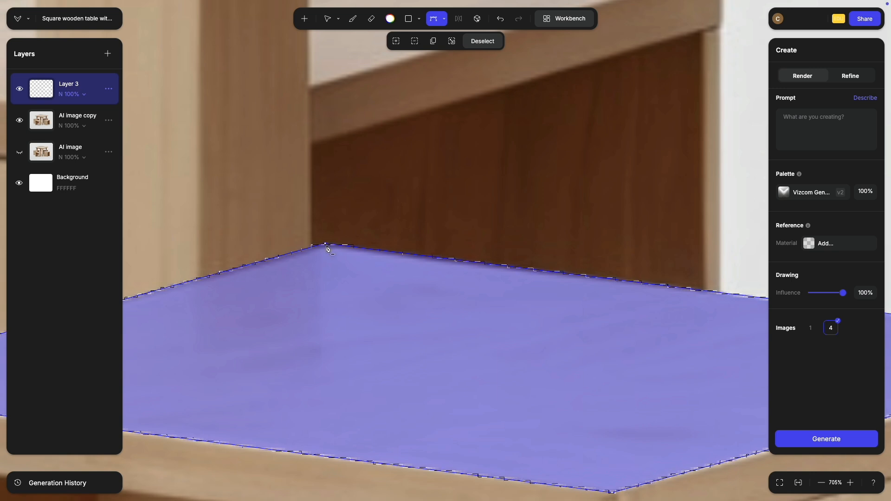
{"action": "key", "text": "alt"}
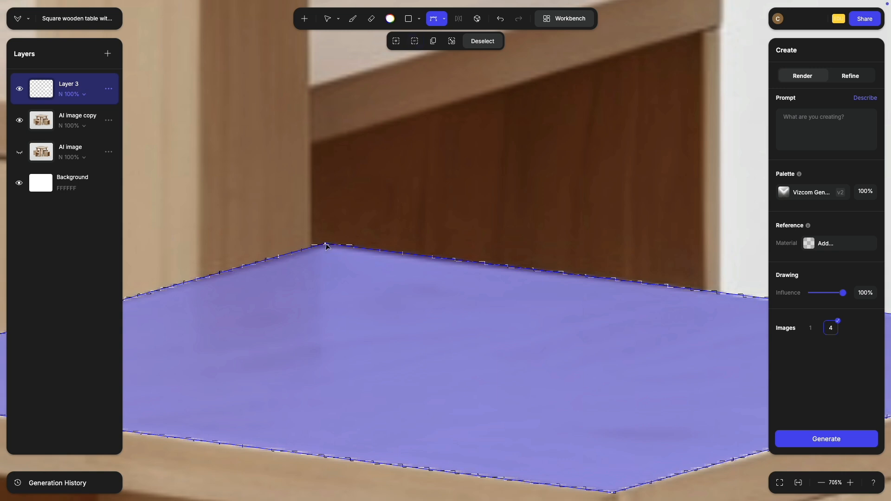
{"action": "mouse_move", "coordinate": [326, 246]}
{"action": "left_mouse_down"}
{"action": "mouse_move", "coordinate": [333, 283]}
{"action": "mouse_move", "coordinate": [326, 249]}
{"action": "left_mouse_up"}
{"action": "scroll", "coordinate": [326, 249], "scroll_direction": "down", "scroll_amount": 10}
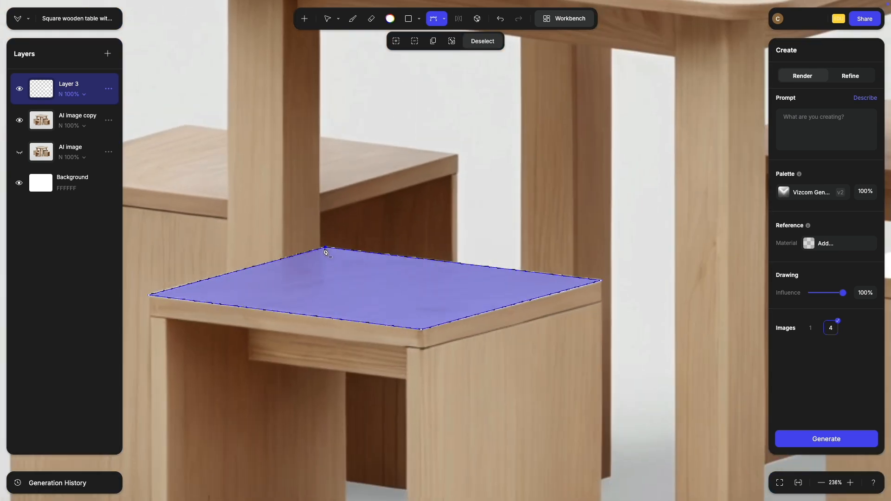
Fill the selected seat top of the front-left stool on Layer 3.
{"action": "scroll", "coordinate": [187, 280], "scroll_direction": "up", "scroll_amount": 3}
{"action": "scroll", "coordinate": [426, 95], "scroll_direction": "down", "scroll_amount": 2}
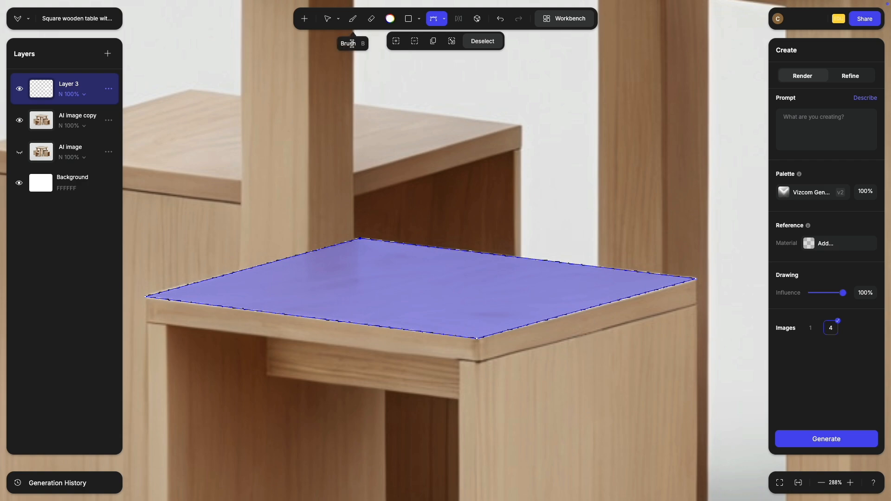
{"action": "left_click", "coordinate": [353, 19]}
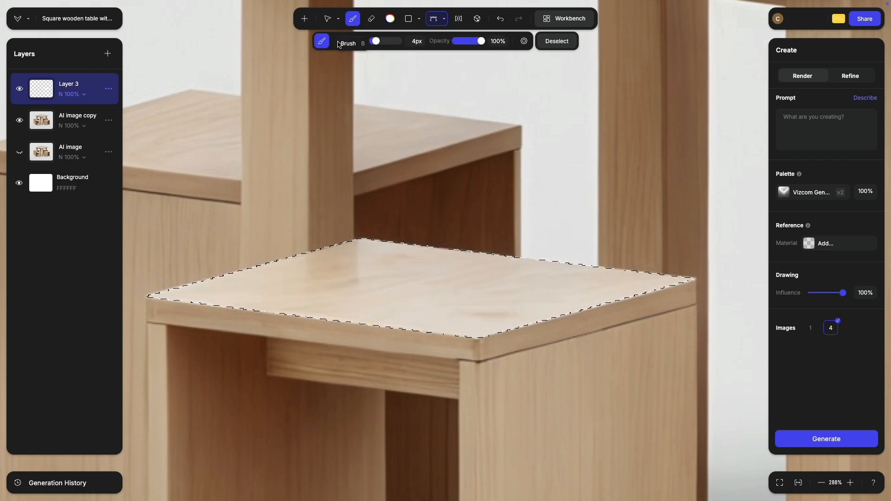
Fill the selected seat top of the front left stool with white and clear the selection.
{"action": "left_click", "coordinate": [340, 41]}
{"action": "left_click", "coordinate": [429, 287]}
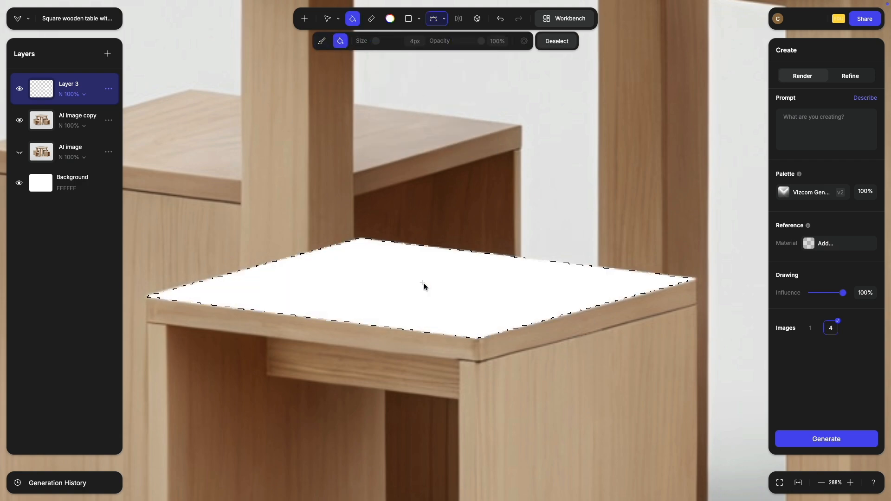
{"action": "scroll", "coordinate": [417, 299], "scroll_direction": "up", "scroll_amount": 3}
{"action": "scroll", "coordinate": [418, 299], "scroll_direction": "left", "scroll_amount": 2}
{"action": "left_click", "coordinate": [444, 20]}
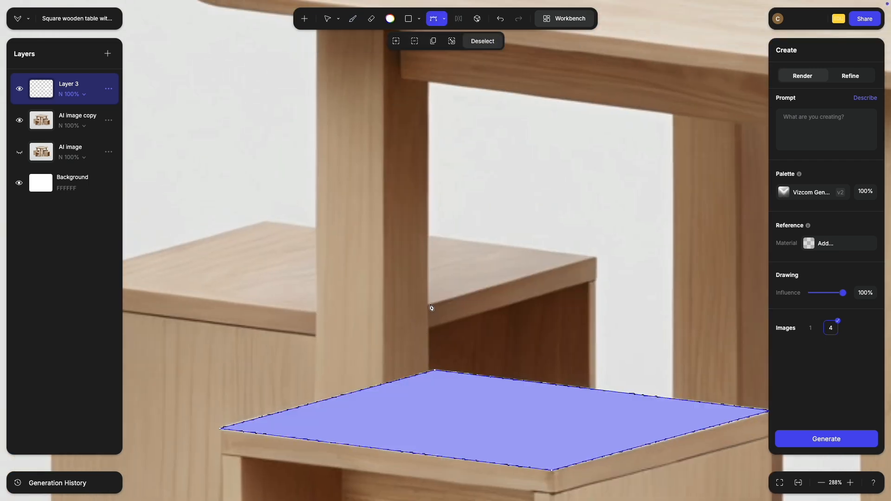
{"action": "left_click", "coordinate": [483, 44]}
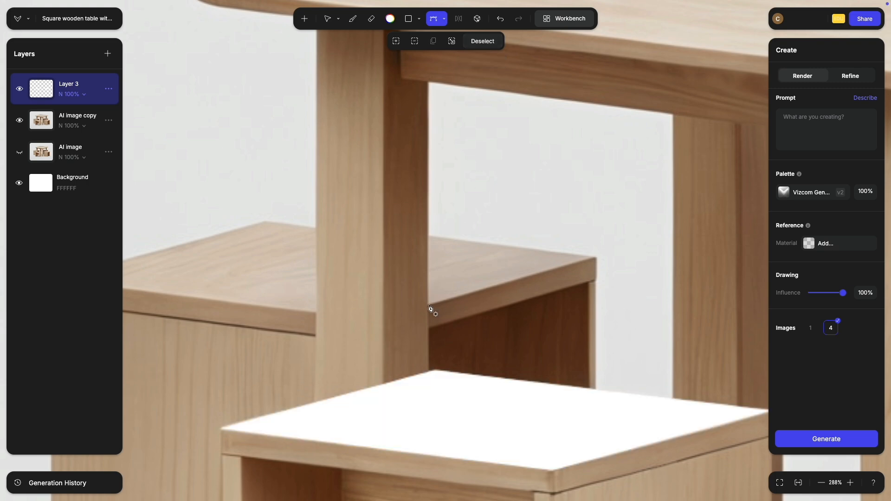
Outline the rear left stool's seat area to the right of the table leg with a Bezier Selection and fill it white.
{"action": "scroll", "coordinate": [613, 263], "scroll_direction": "up", "scroll_amount": 5}
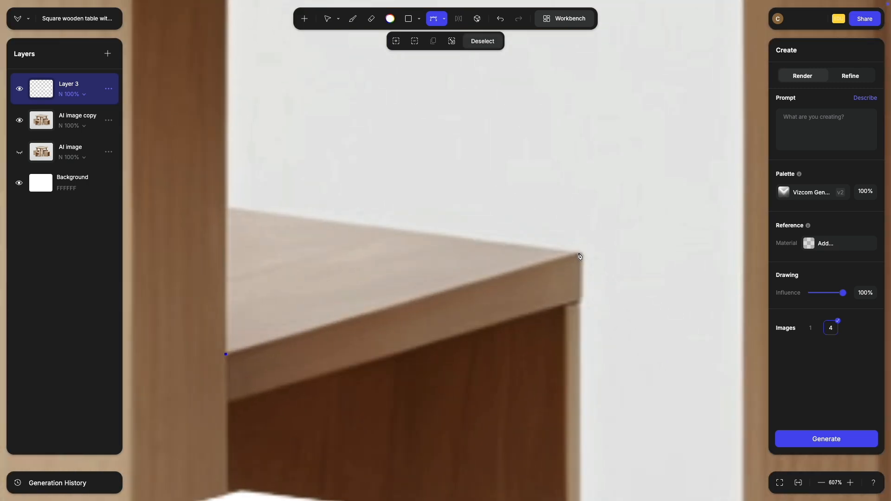
{"action": "left_click", "coordinate": [595, 258]}
{"action": "left_click", "coordinate": [227, 207]}
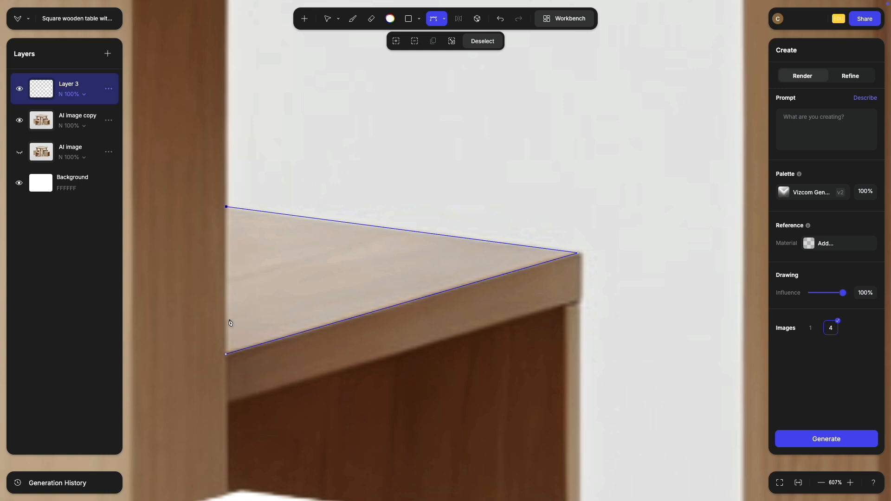
{"action": "left_click", "coordinate": [226, 357]}
{"action": "key", "text": "b"}
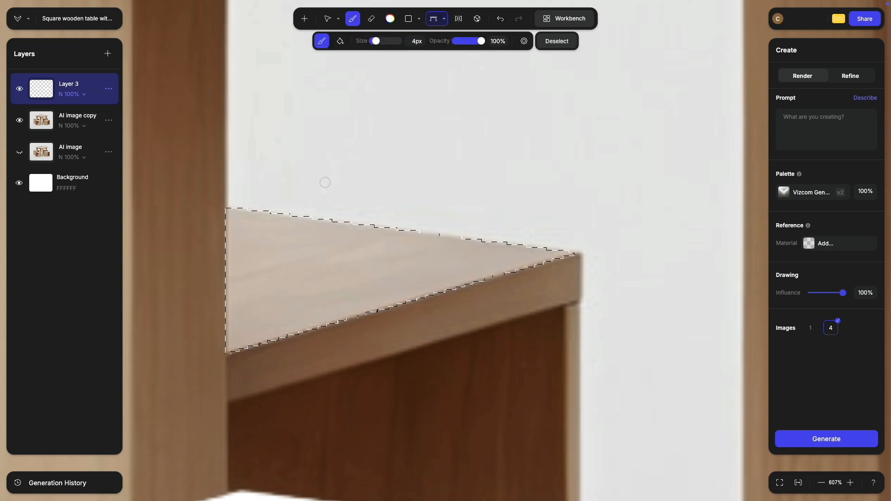
{"action": "left_click", "coordinate": [341, 41]}
{"action": "left_click", "coordinate": [325, 300]}
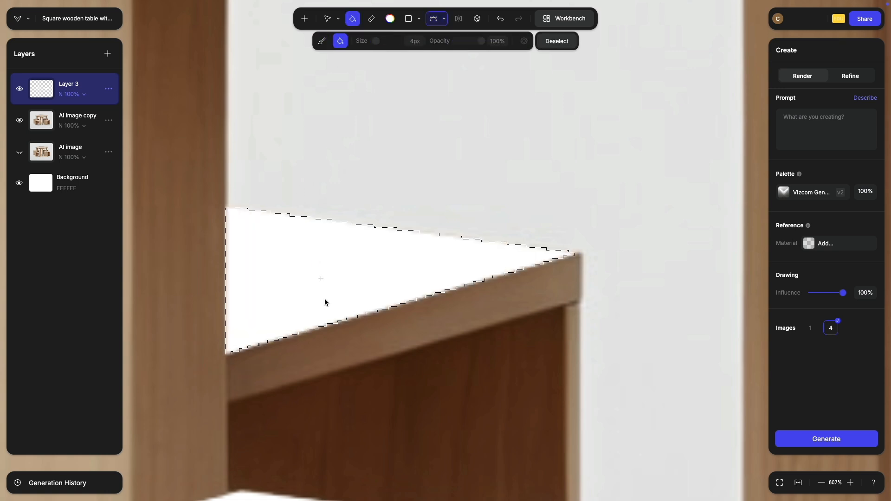
Clear the selection and trace a Bezier Selection around the rear left stool's larger seat area left of the table leg.
{"action": "scroll", "coordinate": [539, 271], "scroll_direction": "left", "scroll_amount": 10}
{"action": "left_click", "coordinate": [444, 19]}
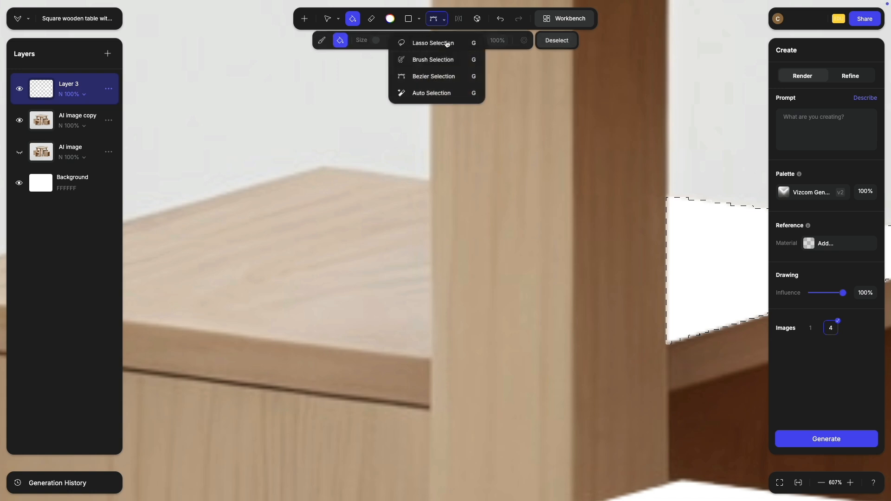
{"action": "left_click", "coordinate": [432, 76]}
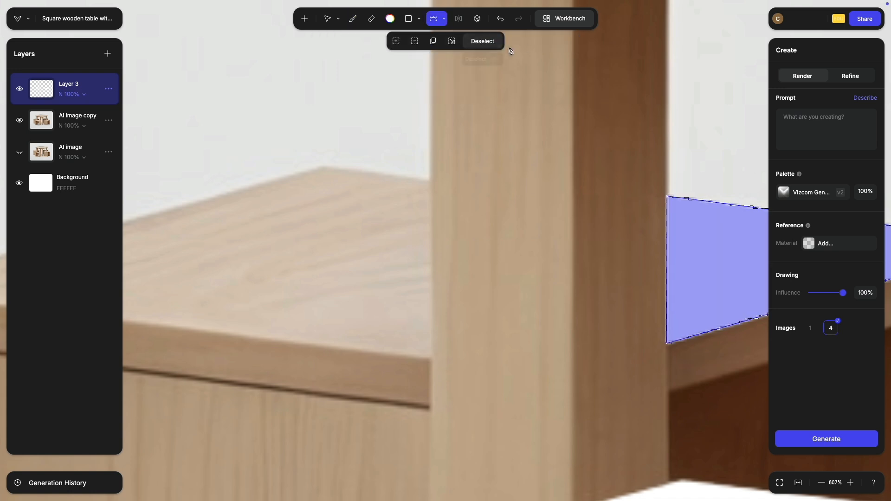
{"action": "left_click", "coordinate": [483, 41]}
{"action": "left_click", "coordinate": [429, 181]}
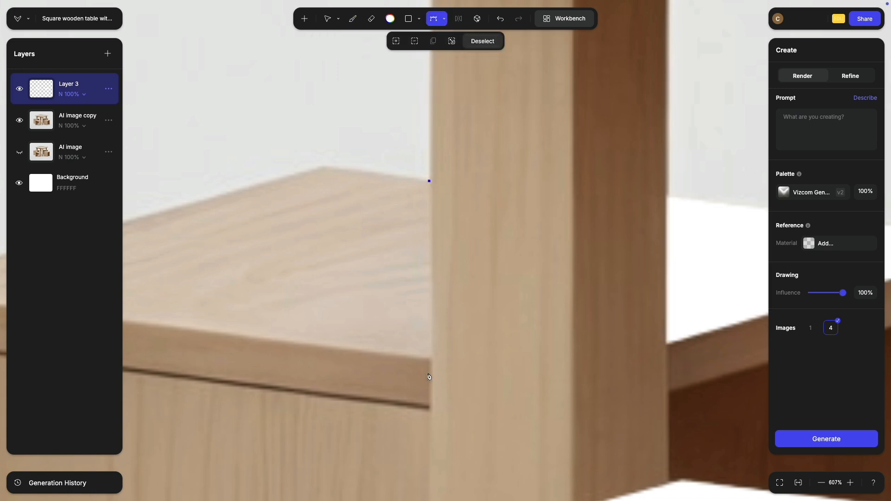
{"action": "left_click", "coordinate": [431, 360]}
{"action": "scroll", "coordinate": [334, 331], "scroll_direction": "left", "scroll_amount": 10}
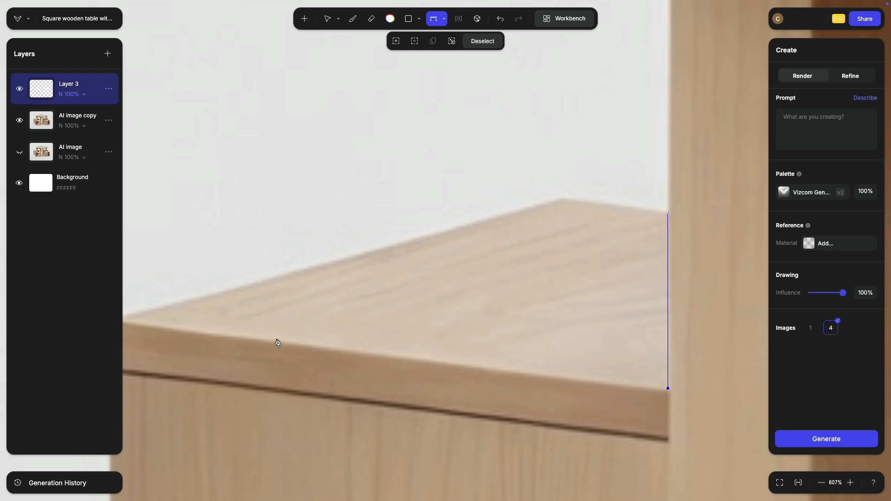
{"action": "left_click", "coordinate": [313, 325]}
{"action": "scroll", "coordinate": [464, 288], "scroll_direction": "right", "scroll_amount": 6}
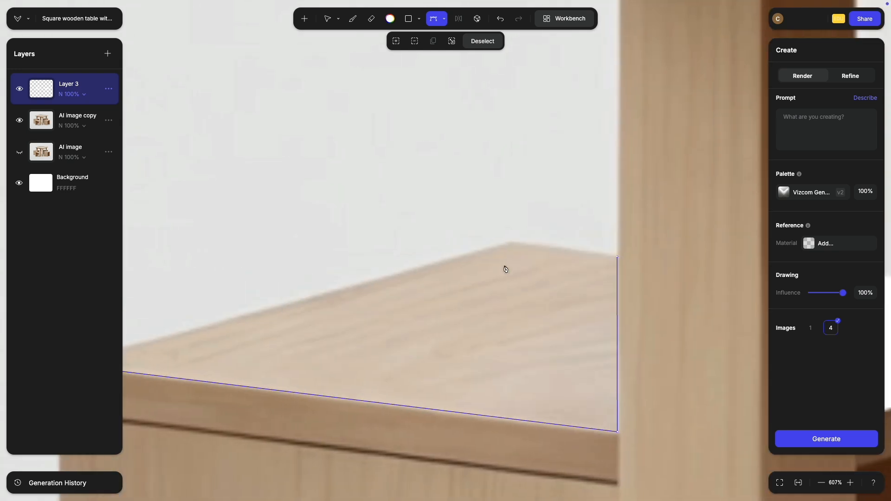
{"action": "left_click", "coordinate": [512, 242]}
{"action": "left_click", "coordinate": [619, 258]}
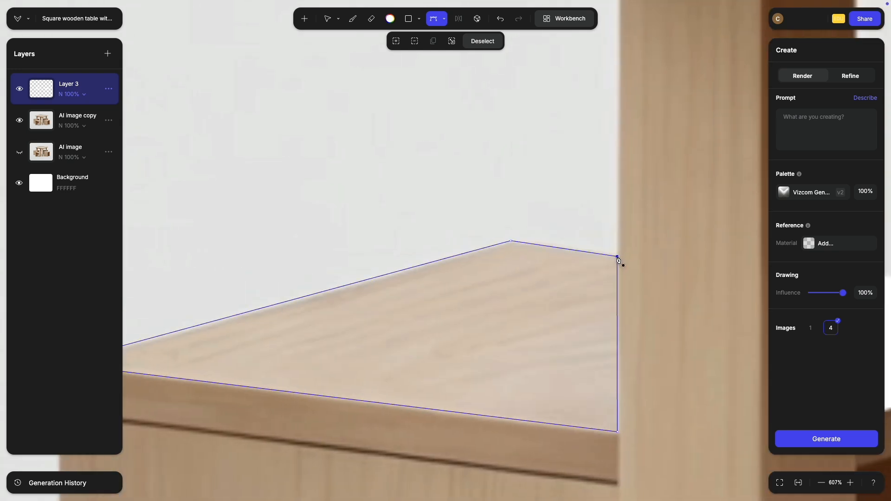
Fill the selected larger seat area of the rear left stool with white.
{"action": "left_click", "coordinate": [353, 20]}
{"action": "left_click", "coordinate": [341, 41]}
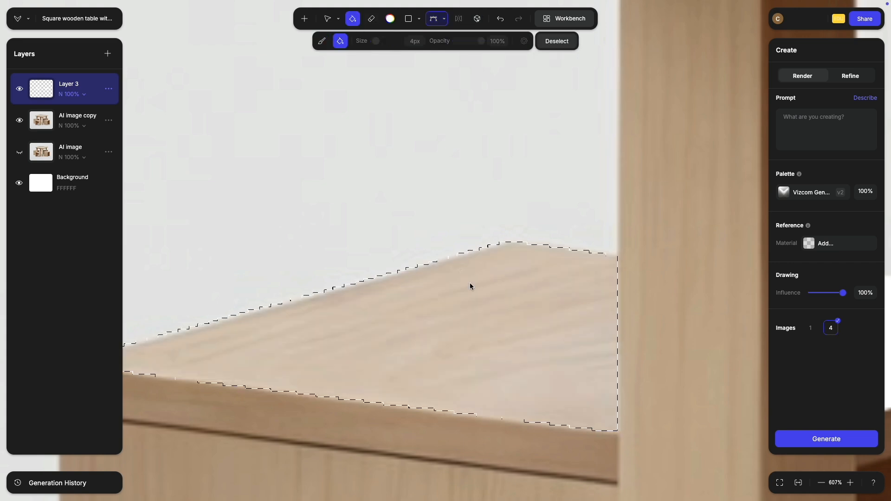
{"action": "left_click", "coordinate": [478, 294]}
{"action": "scroll", "coordinate": [478, 294], "scroll_direction": "down", "scroll_amount": 10}
{"action": "scroll", "coordinate": [548, 331], "scroll_direction": "down", "scroll_amount": 5}
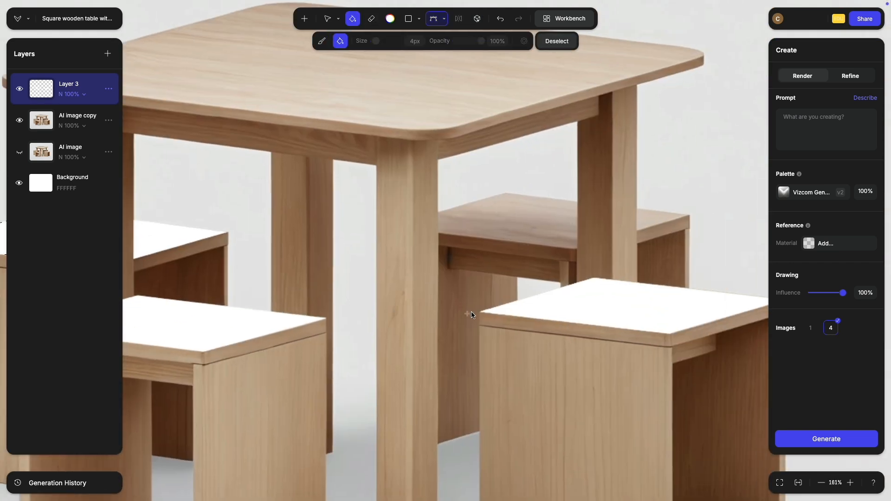
Switch back to the Bezier Selection tool and clear the rear left stool's selection.
{"action": "scroll", "coordinate": [532, 331], "scroll_direction": "up", "scroll_amount": 6}
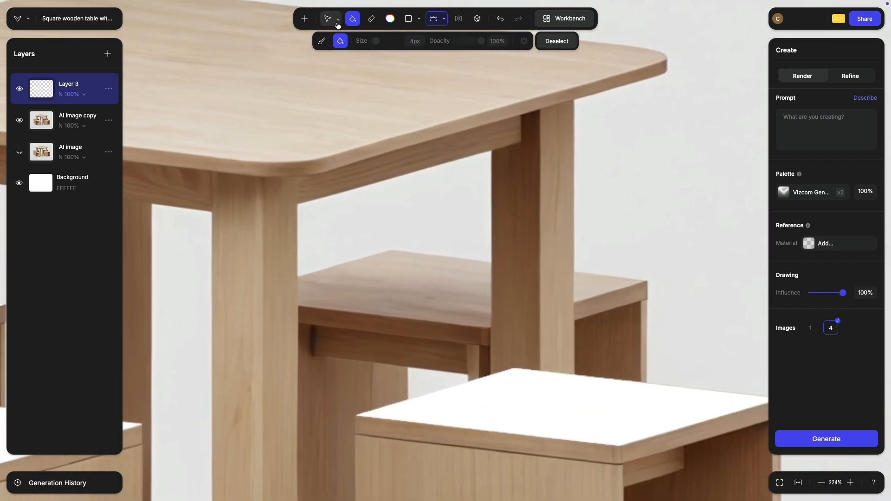
{"action": "left_click", "coordinate": [444, 22]}
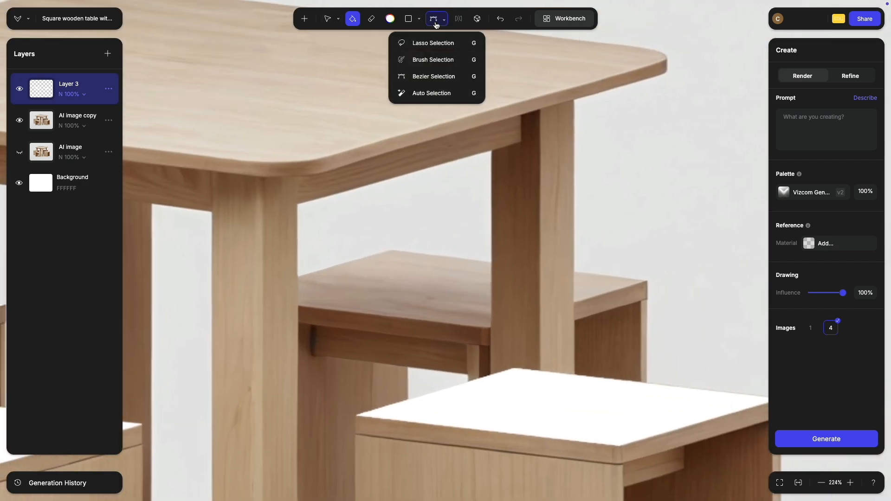
{"action": "left_click", "coordinate": [436, 22]}
{"action": "key", "text": "s"}
{"action": "key", "text": "s"}
{"action": "key", "text": "s"}
{"action": "key", "text": "s"}
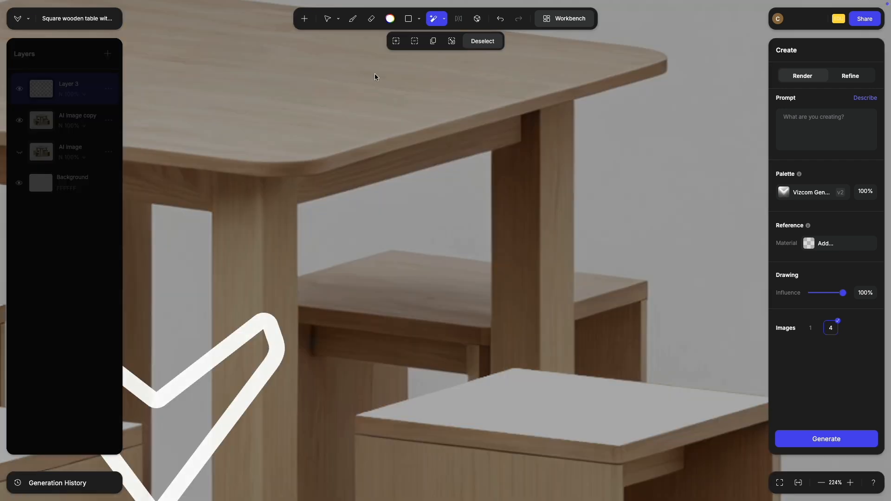
{"action": "key", "text": "s"}
{"action": "key", "text": "s"}
{"action": "key", "text": "s"}
{"action": "key", "text": "s"}
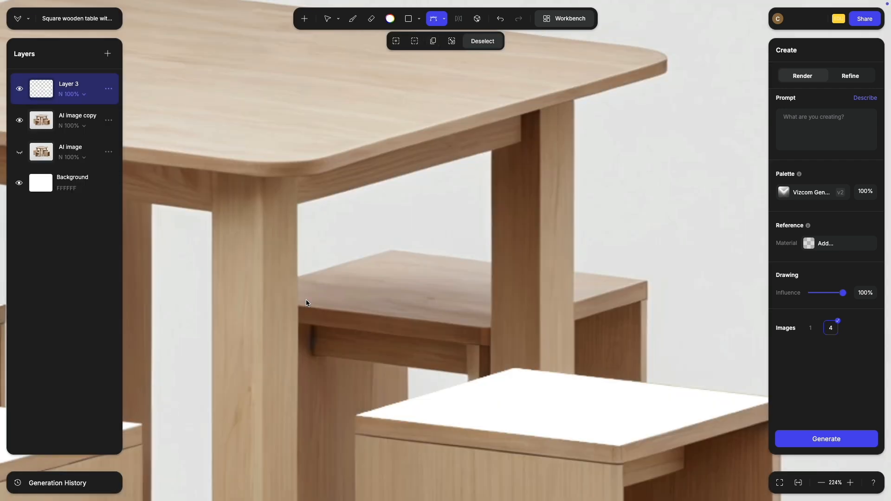
{"action": "left_click", "coordinate": [468, 44]}
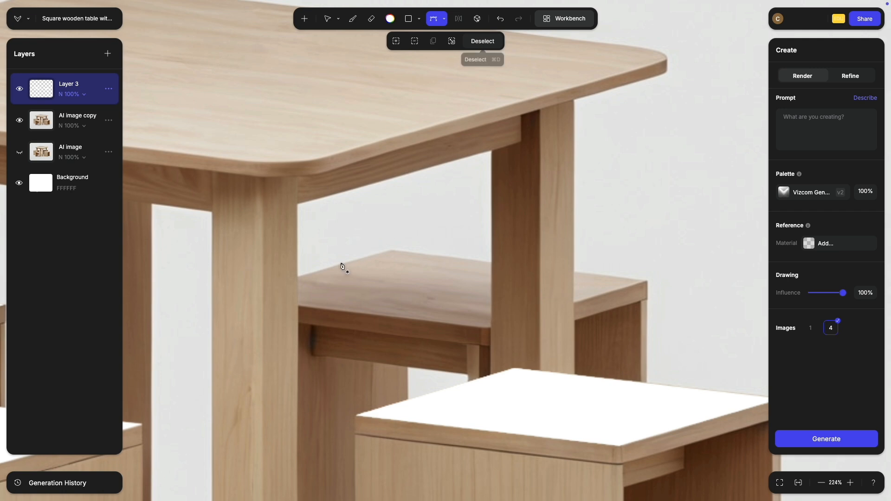
Trace a Bezier Selection around the rear right stool's seat area between the two table legs.
{"action": "left_click", "coordinate": [298, 305]}
{"action": "left_click", "coordinate": [490, 328]}
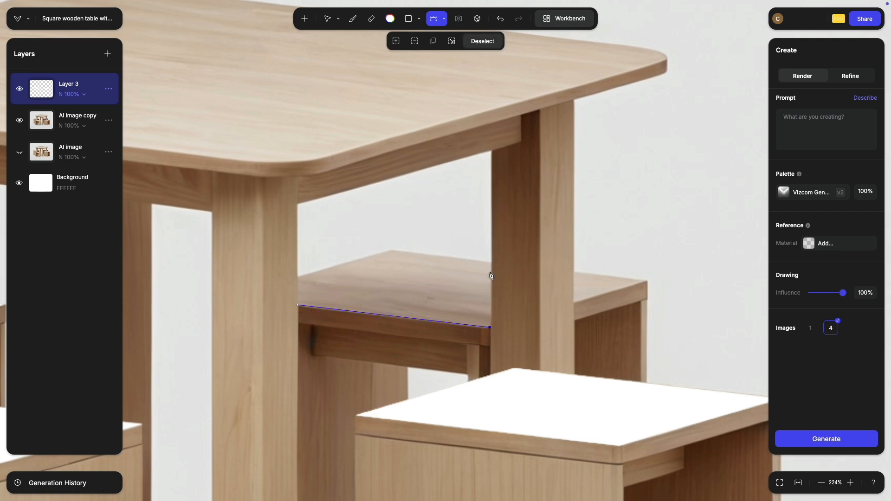
{"action": "left_click", "coordinate": [392, 250]}
{"action": "left_click", "coordinate": [299, 277]}
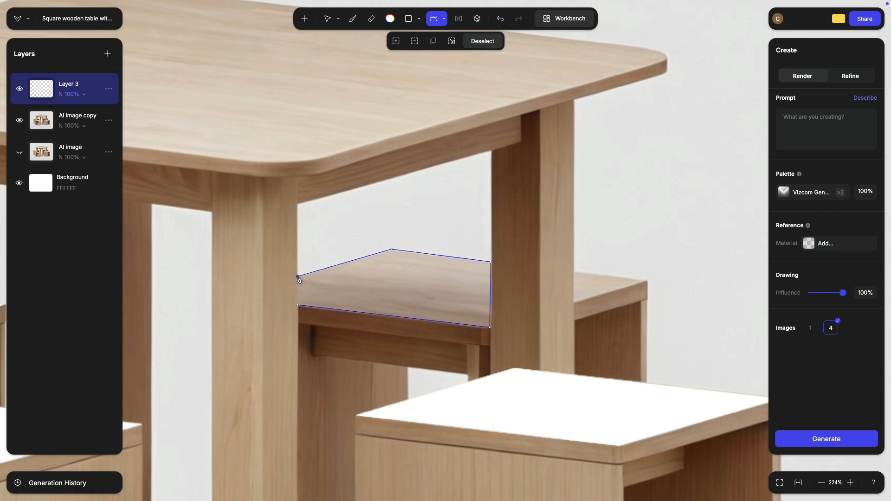
{"action": "left_click", "coordinate": [299, 306]}
Fill the selected seat area between the table legs with white, return to Bezier Selection and deselect.
{"action": "key", "text": "b"}
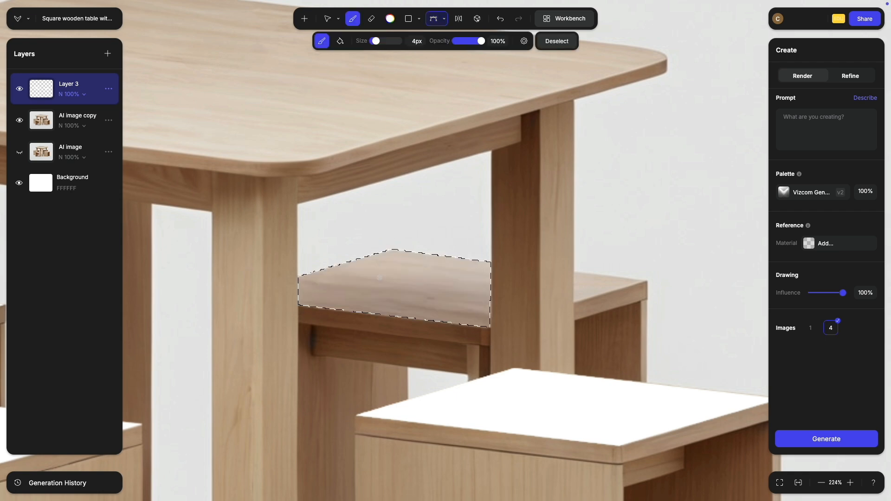
{"action": "left_click", "coordinate": [340, 41]}
{"action": "left_click", "coordinate": [414, 279]}
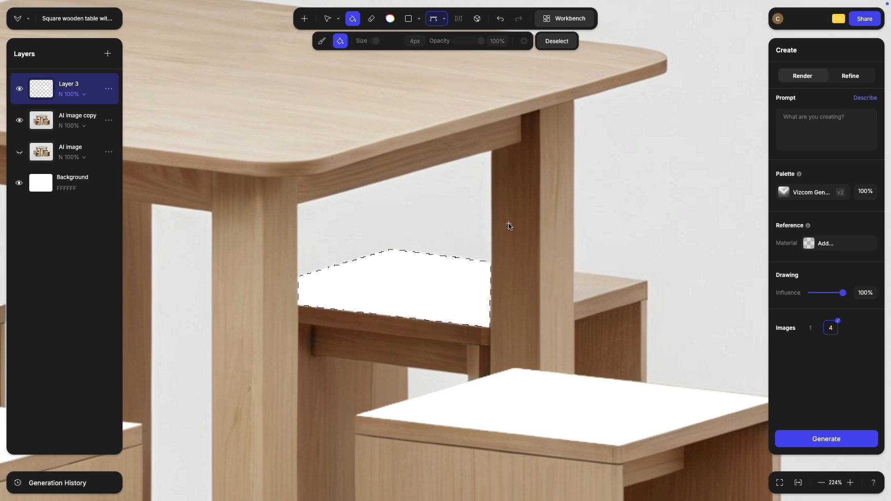
{"action": "key", "text": "l"}
{"action": "left_click", "coordinate": [477, 41]}
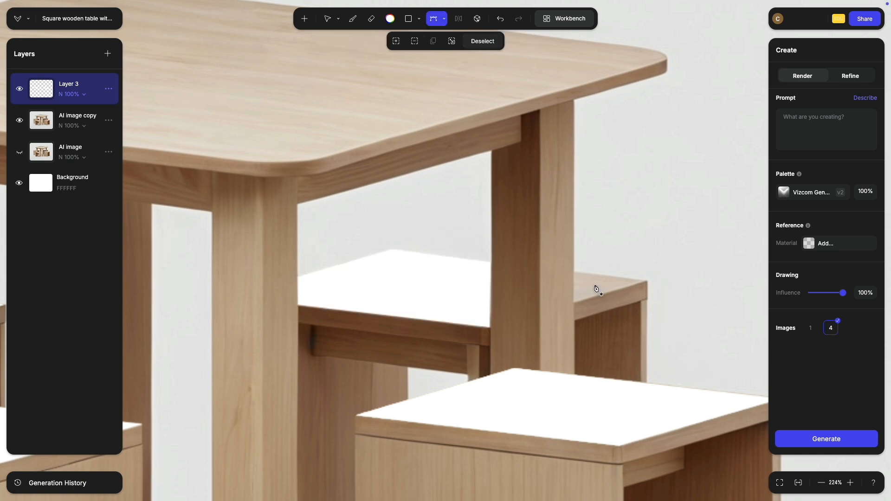
Outline the rear right stool's small seat area beyond the right table leg with a Bezier Selection and fill it white.
{"action": "scroll", "coordinate": [599, 290], "scroll_direction": "up", "scroll_amount": 5}
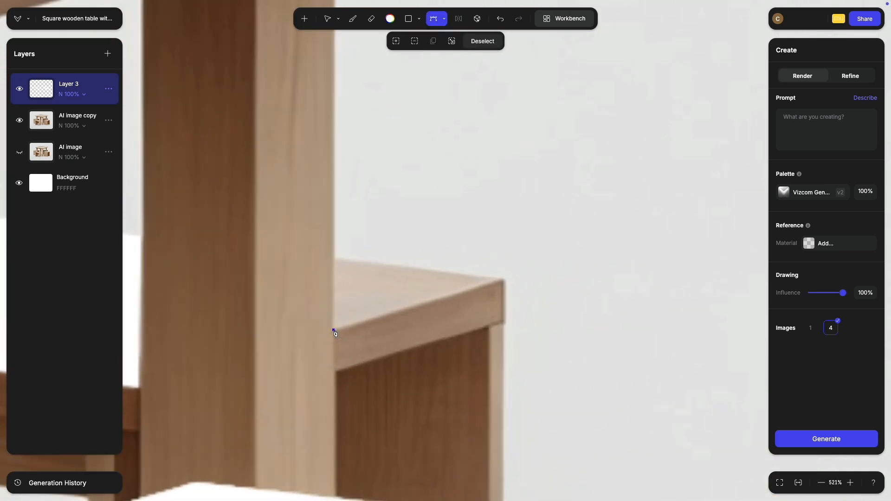
{"action": "left_click", "coordinate": [502, 280]}
{"action": "left_click", "coordinate": [334, 258]}
{"action": "left_click", "coordinate": [335, 331]}
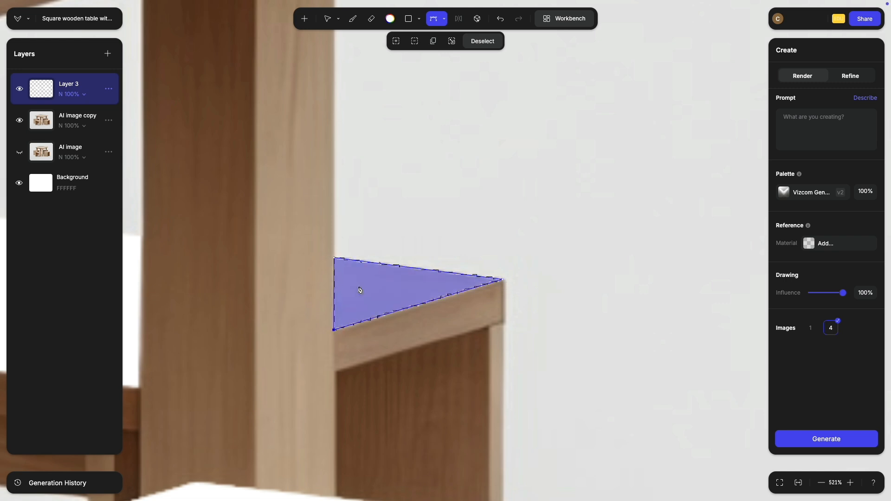
{"action": "key", "text": "b"}
{"action": "left_click", "coordinate": [340, 40]}
{"action": "left_click", "coordinate": [357, 296]}
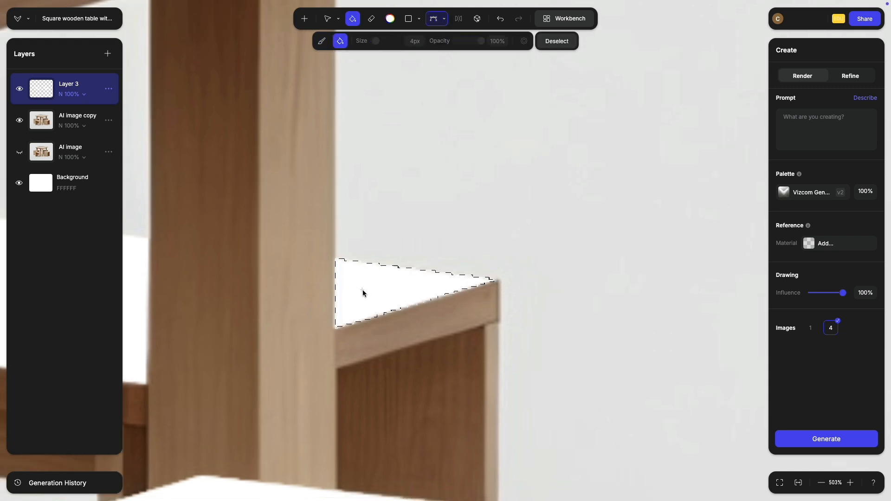
{"action": "scroll", "coordinate": [363, 290], "scroll_direction": "down", "scroll_amount": 10}
{"action": "scroll", "coordinate": [446, 252], "scroll_direction": "down", "scroll_amount": 5}
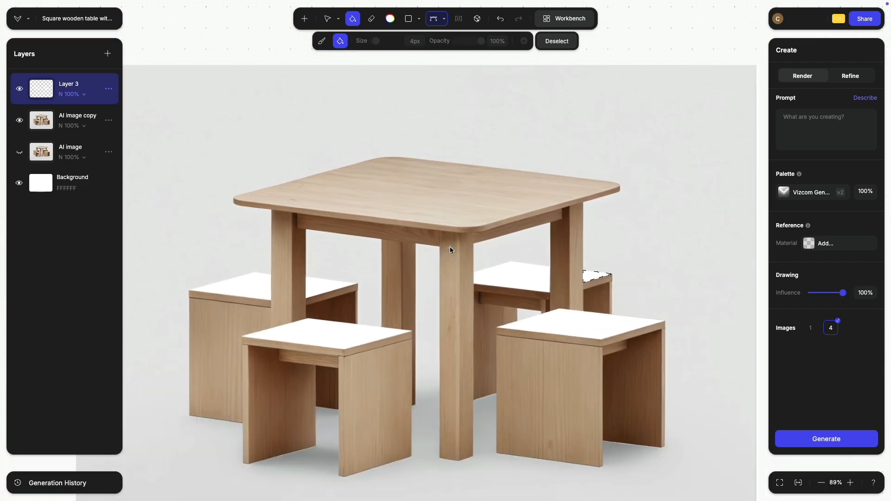
{"action": "scroll", "coordinate": [450, 247], "scroll_direction": "up", "scroll_amount": 5}
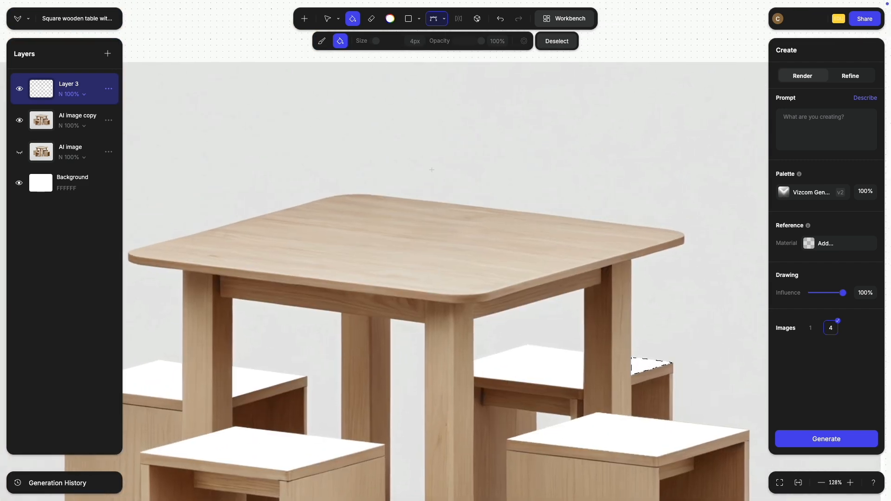
{"action": "key", "text": "l"}
{"action": "scroll", "coordinate": [279, 243], "scroll_direction": "up", "scroll_amount": 6}
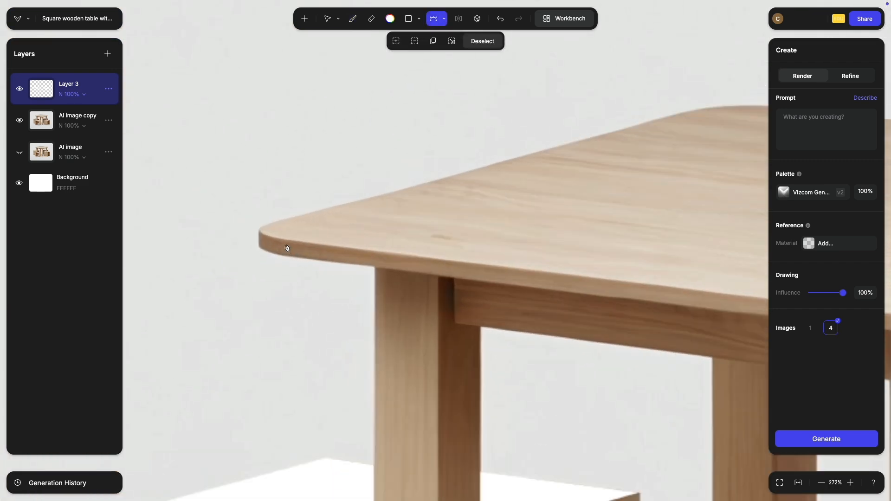
{"action": "left_click_drag", "start_coordinate": [285, 243], "coordinate": [789, 325]}
{"action": "scroll", "coordinate": [277, 220], "scroll_direction": "down", "scroll_amount": 4}
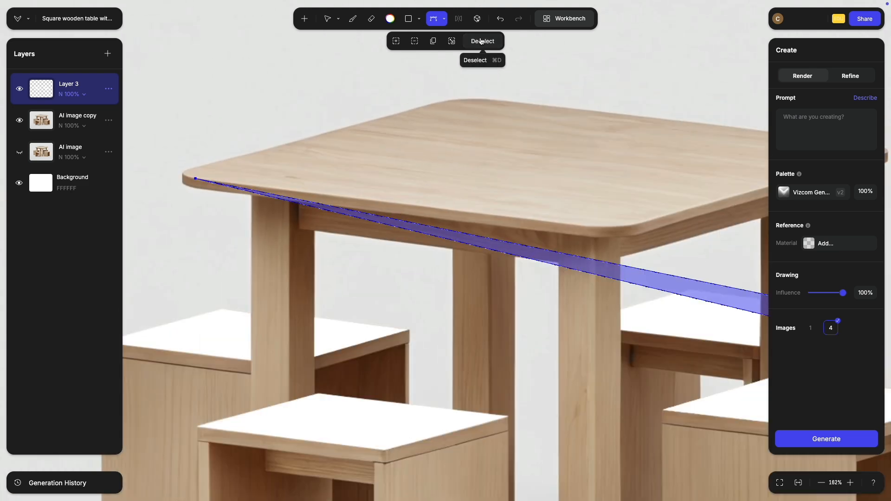
{"action": "left_click", "coordinate": [481, 41]}
Start a Bezier Selection along the tabletop's front edges, from the left corner past the near corner to the right corner.
{"action": "scroll", "coordinate": [204, 180], "scroll_direction": "up", "scroll_amount": 3}
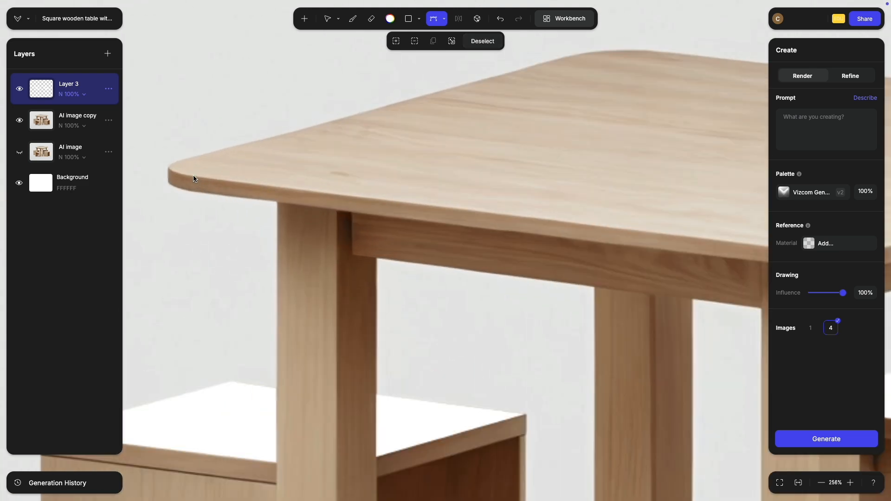
{"action": "left_click", "coordinate": [194, 176]}
{"action": "scroll", "coordinate": [553, 217], "scroll_direction": "right", "scroll_amount": 7}
{"action": "scroll", "coordinate": [444, 253], "scroll_direction": "up", "scroll_amount": 2}
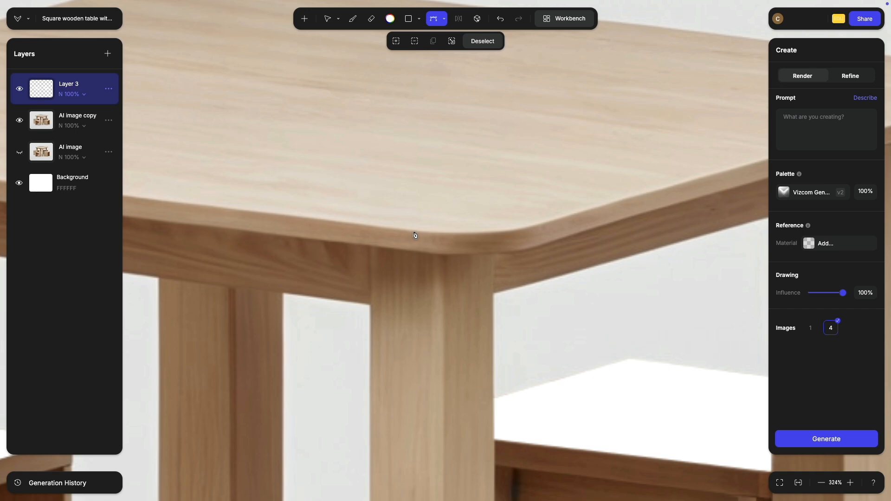
{"action": "left_click", "coordinate": [411, 231]}
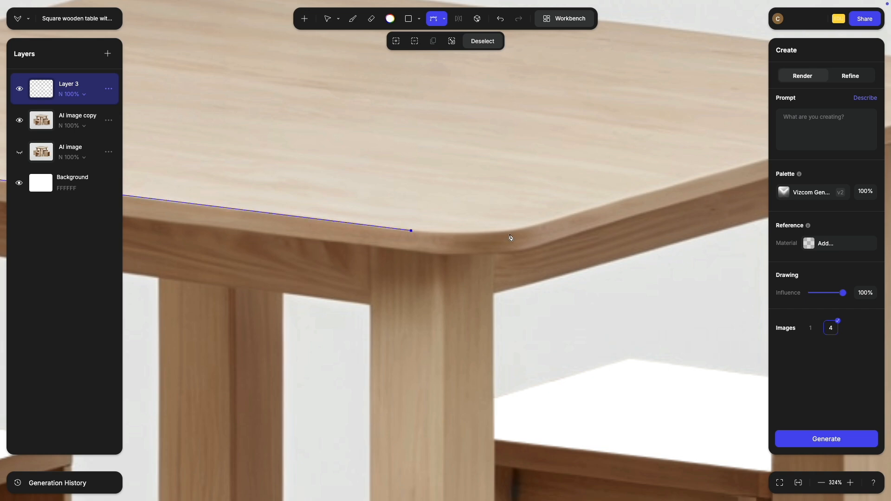
{"action": "left_click", "coordinate": [535, 227]}
{"action": "scroll", "coordinate": [524, 253], "scroll_direction": "right", "scroll_amount": 8}
{"action": "scroll", "coordinate": [525, 252], "scroll_direction": "up", "scroll_amount": 3}
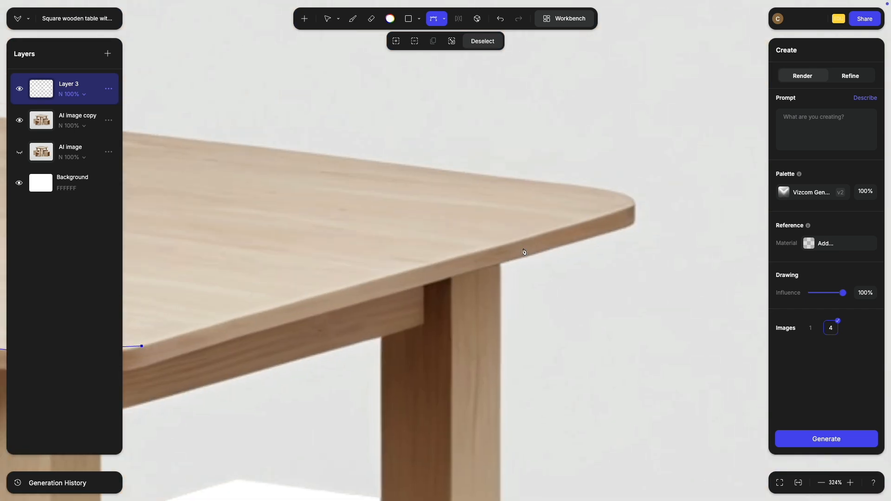
{"action": "left_click", "coordinate": [626, 208]}
Continue the Bezier Selection along the tabletop's rear edges and close it at the left corner.
{"action": "scroll", "coordinate": [308, 162], "scroll_direction": "up", "scroll_amount": 5}
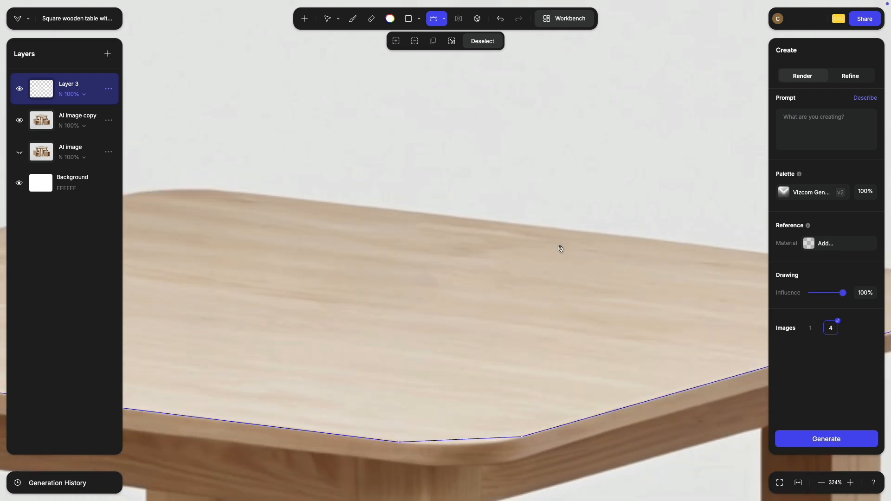
{"action": "scroll", "coordinate": [439, 225], "scroll_direction": "up", "scroll_amount": 3}
{"action": "left_click", "coordinate": [572, 256]}
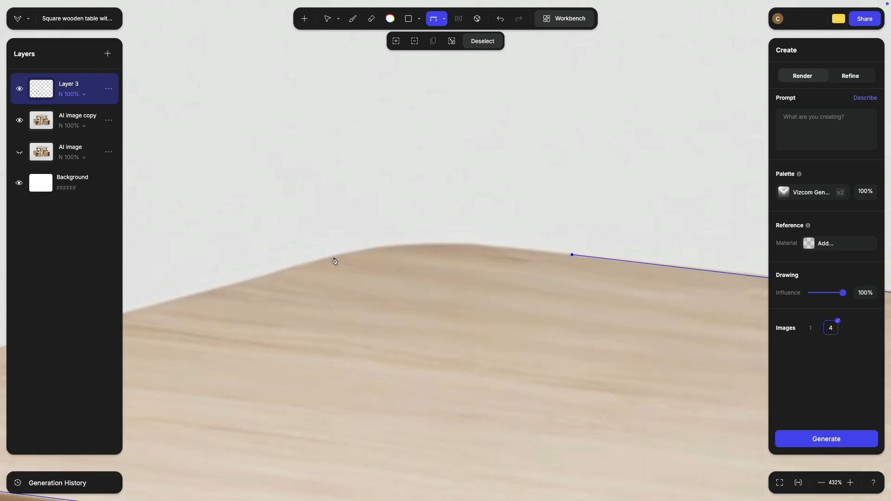
{"action": "scroll", "coordinate": [246, 308], "scroll_direction": "left", "scroll_amount": 10}
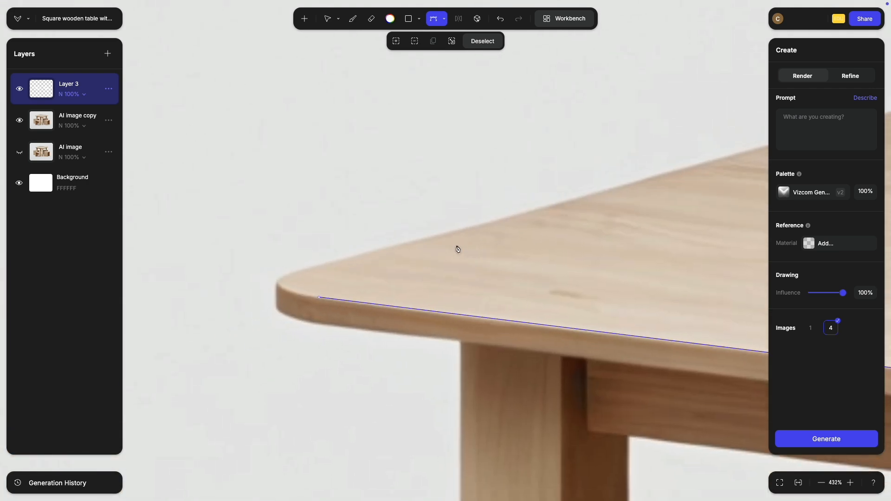
{"action": "scroll", "coordinate": [351, 277], "scroll_direction": "up", "scroll_amount": 3}
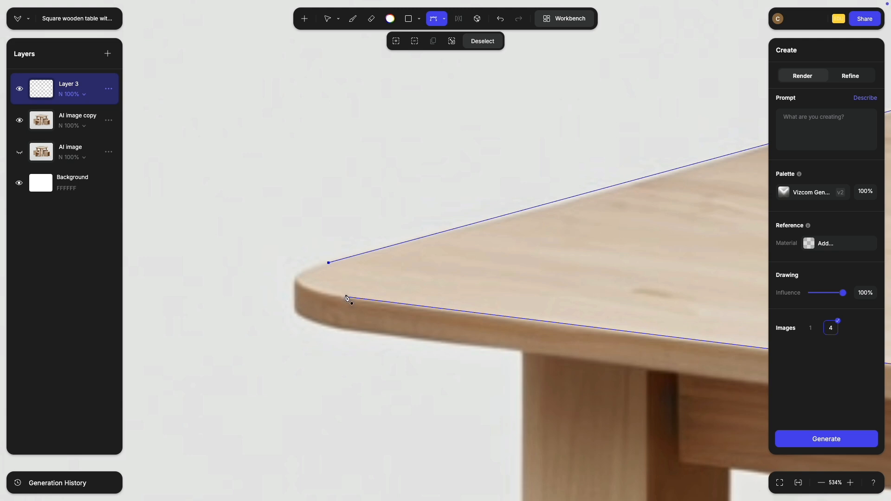
{"action": "left_click", "coordinate": [348, 298]}
Curve the selection's anchor points at the tabletop's left corner to follow its rounded edge.
{"action": "key", "text": "alt"}
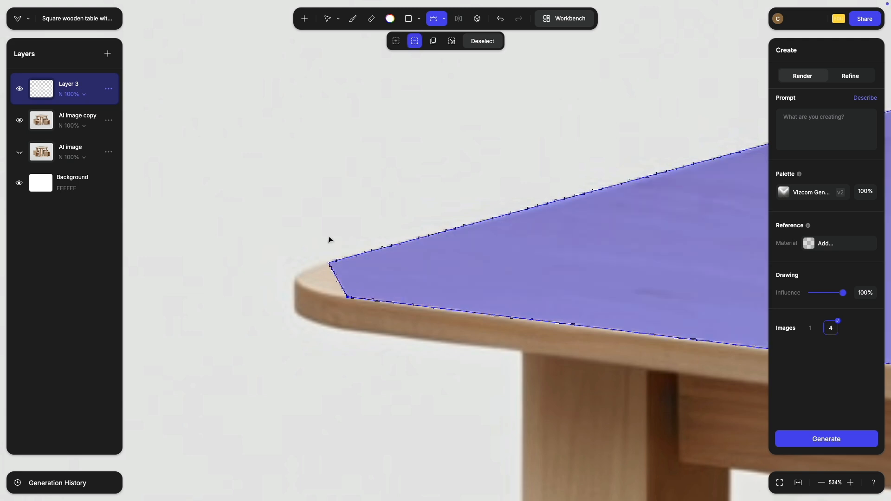
{"action": "key", "text": "alt"}
{"action": "key", "text": "alt"}
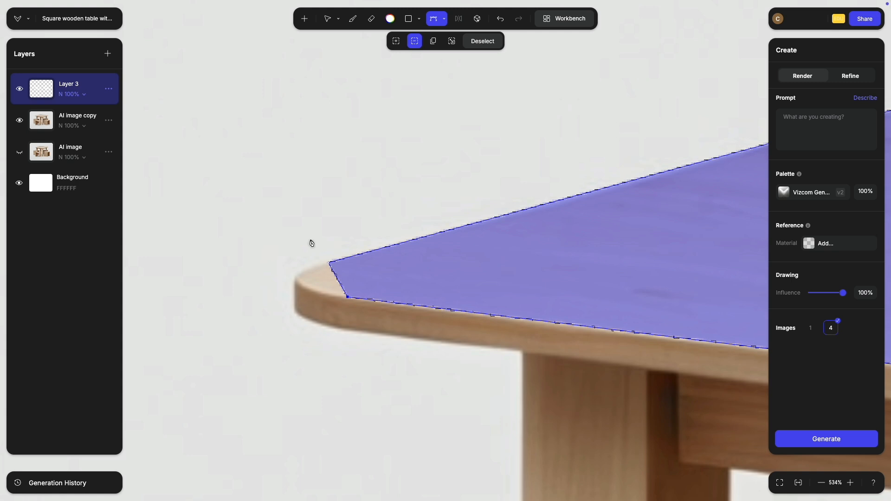
{"action": "key", "text": "alt"}
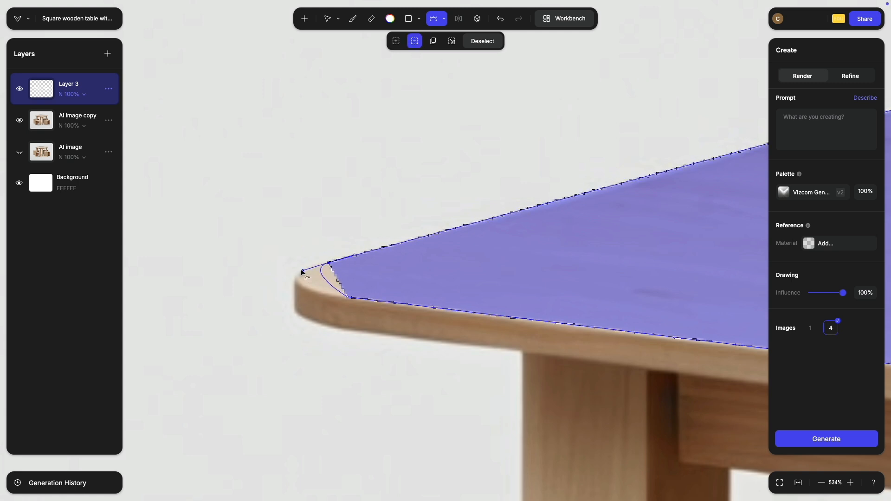
{"action": "left_click", "coordinate": [348, 298]}
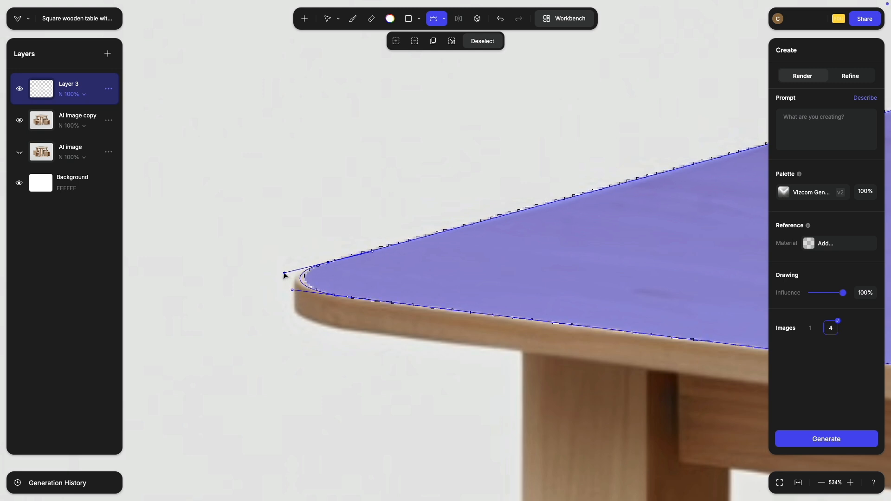
Round the selection at the tabletop's near front corner by pulling curve handles from its two anchor points.
{"action": "scroll", "coordinate": [308, 289], "scroll_direction": "down", "scroll_amount": 5}
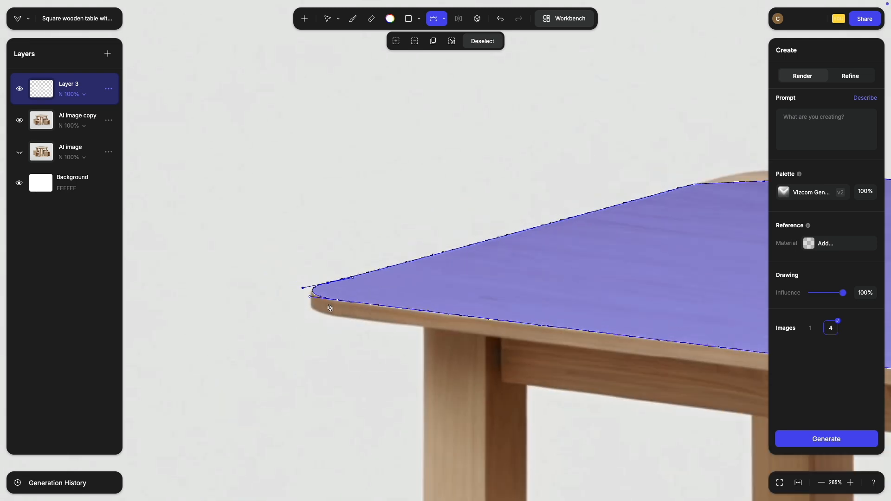
{"action": "scroll", "coordinate": [420, 298], "scroll_direction": "up", "scroll_amount": 5}
{"action": "key", "text": "alt"}
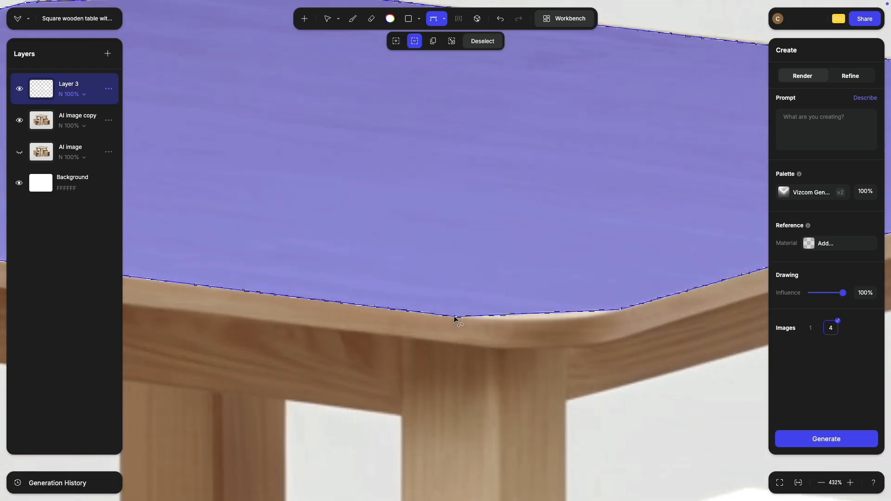
{"action": "left_click", "coordinate": [456, 318]}
{"action": "left_click", "coordinate": [497, 322]}
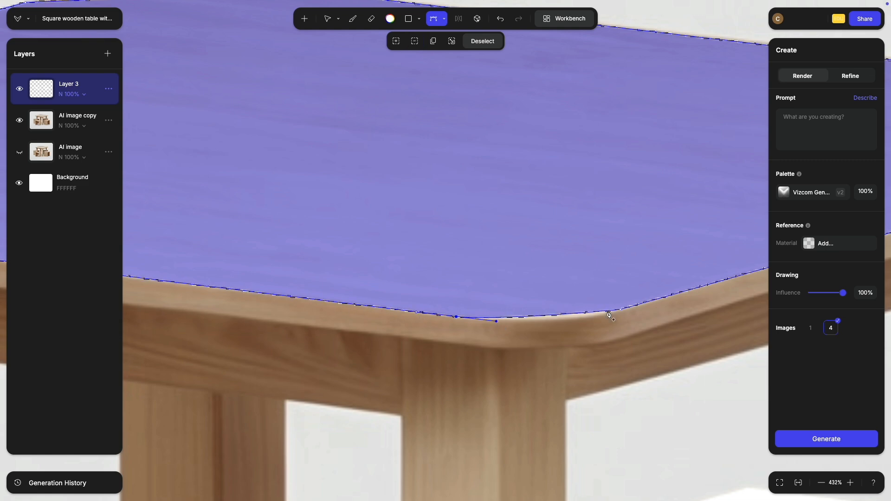
{"action": "key", "text": "alt"}
{"action": "mouse_move", "coordinate": [622, 311]}
{"action": "left_mouse_down"}
{"action": "mouse_move", "coordinate": [627, 324]}
{"action": "mouse_move", "coordinate": [686, 293]}
{"action": "left_mouse_up"}
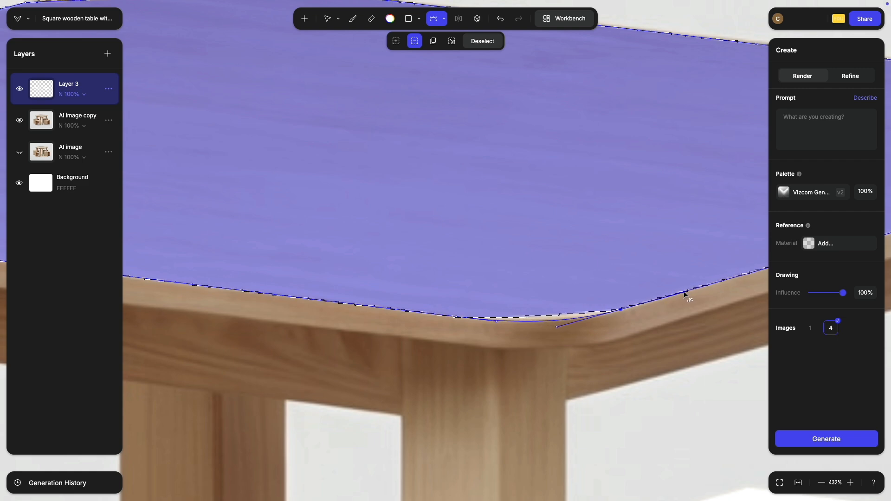
Convert the two anchors at the tabletop's right corner to curves matching the rounded wood edge.
{"action": "scroll", "coordinate": [591, 302], "scroll_direction": "down", "scroll_amount": 5}
{"action": "left_click_drag", "start_coordinate": [591, 302], "coordinate": [450, 328]}
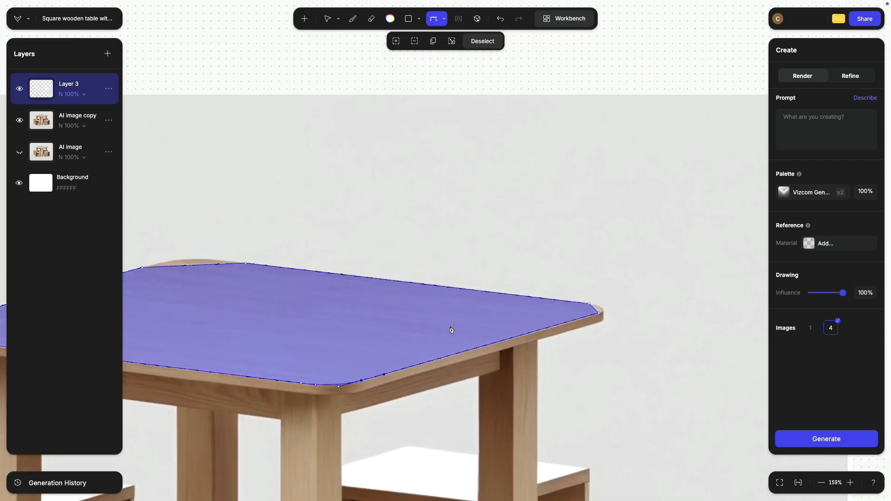
{"action": "scroll", "coordinate": [624, 339], "scroll_direction": "up", "scroll_amount": 6}
{"action": "key", "text": "alt"}
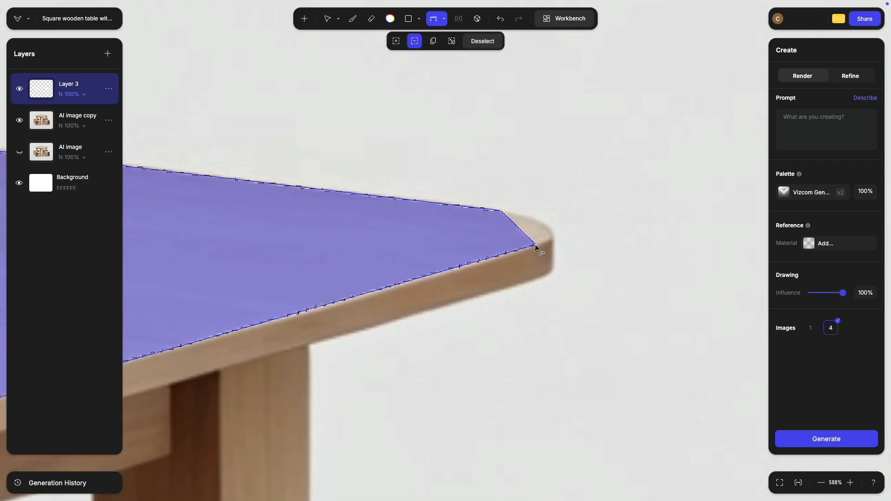
{"action": "mouse_move", "coordinate": [536, 245]}
{"action": "left_mouse_down"}
{"action": "mouse_move", "coordinate": [534, 253]}
{"action": "mouse_move", "coordinate": [581, 234]}
{"action": "left_mouse_up"}
{"action": "key", "text": "alt"}
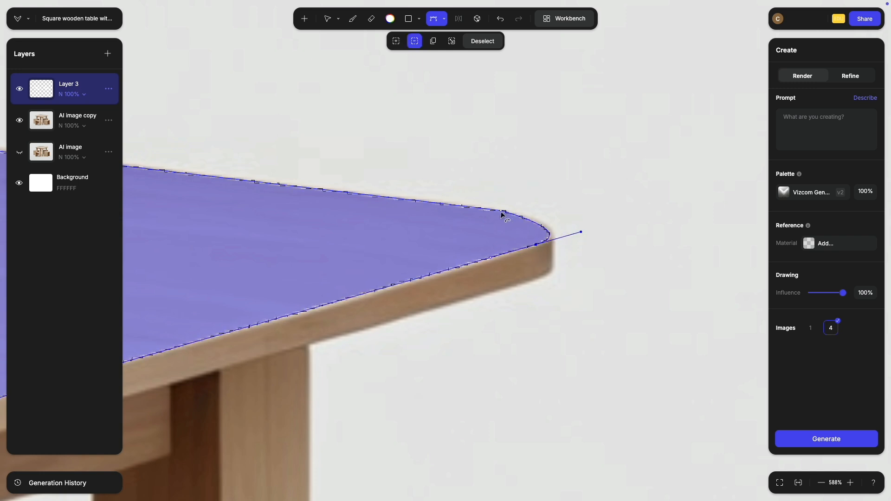
{"action": "left_click_drag", "start_coordinate": [502, 211], "coordinate": [471, 207]}
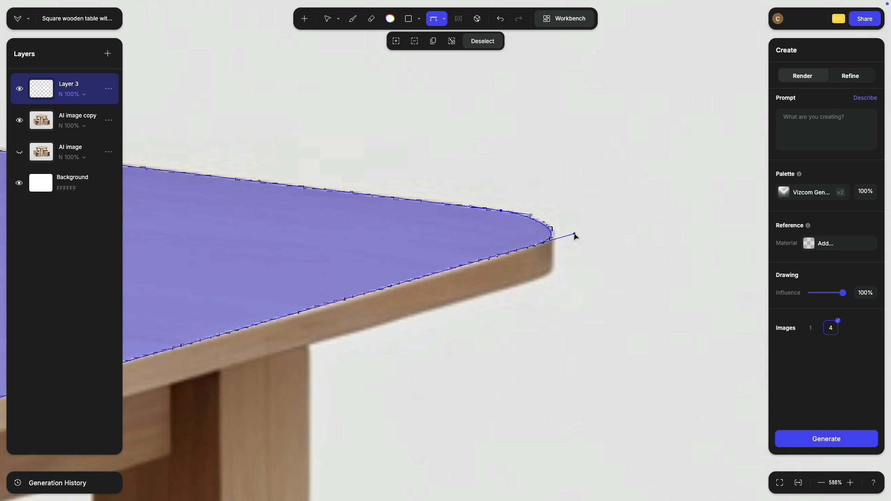
Curve the selection at the tabletop's rear corner and refine both handles until it follows the rounded edge.
{"action": "scroll", "coordinate": [565, 302], "scroll_direction": "left", "scroll_amount": 8}
{"action": "scroll", "coordinate": [565, 302], "scroll_direction": "up", "scroll_amount": 4}
{"action": "scroll", "coordinate": [565, 302], "scroll_direction": "up", "scroll_amount": 6}
{"action": "scroll", "coordinate": [395, 277], "scroll_direction": "down", "scroll_amount": 1, "text": "ctrl"}
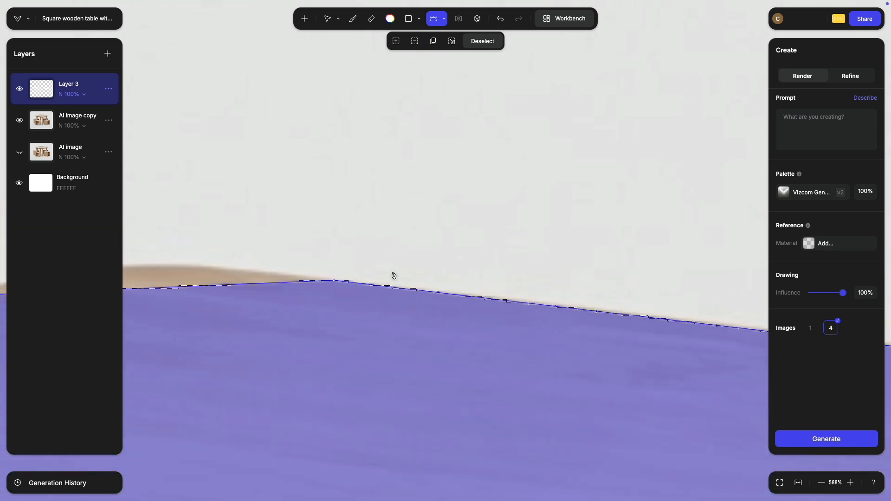
{"action": "scroll", "coordinate": [633, 292], "scroll_direction": "left", "scroll_amount": 4}
{"action": "key", "text": "alt"}
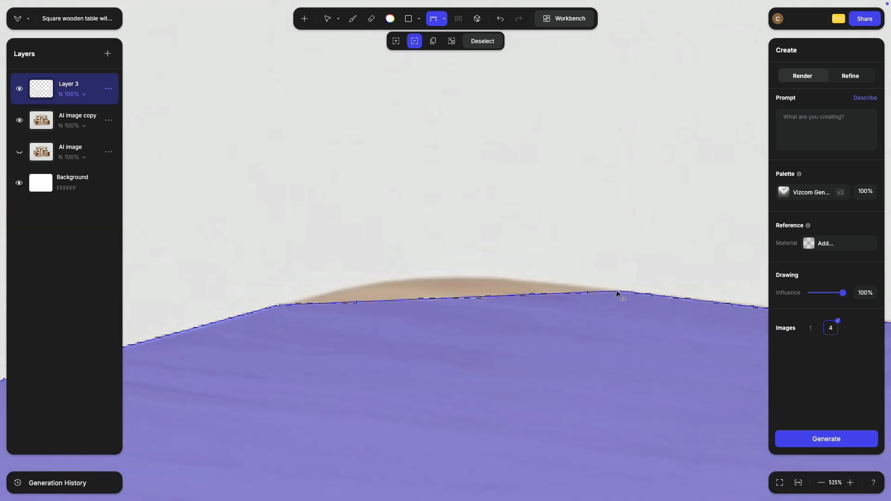
{"action": "left_click_drag", "start_coordinate": [618, 292], "coordinate": [506, 279]}
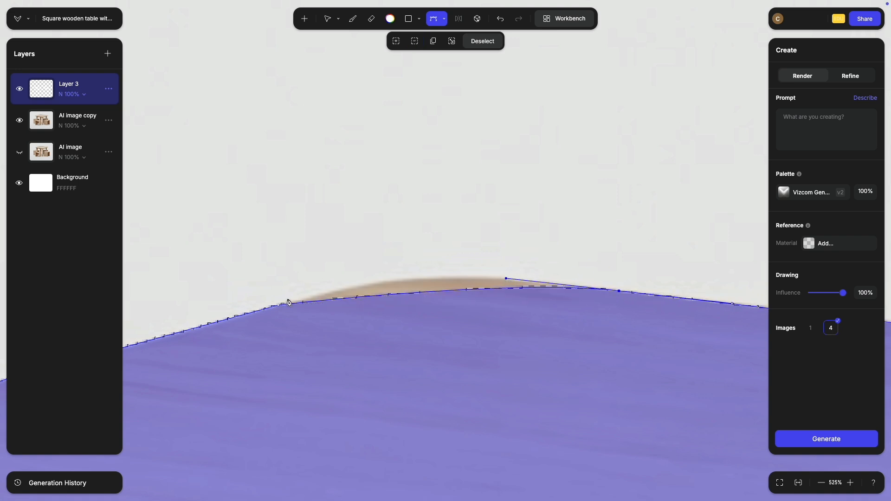
{"action": "left_click_drag", "start_coordinate": [278, 305], "coordinate": [177, 332]}
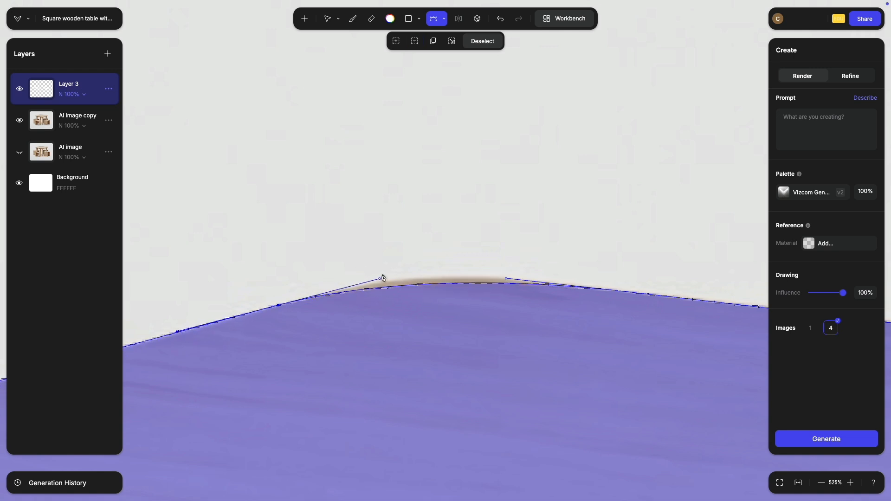
{"action": "left_click_drag", "start_coordinate": [380, 280], "coordinate": [391, 275]}
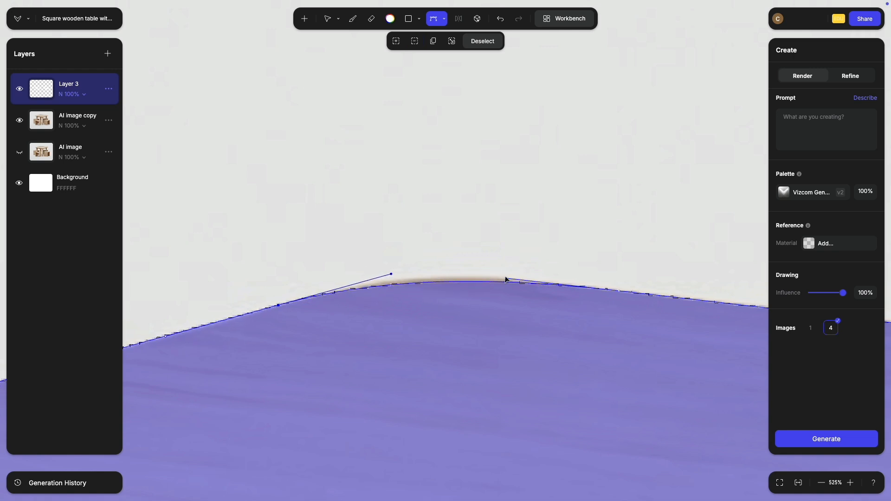
{"action": "left_click_drag", "start_coordinate": [507, 280], "coordinate": [466, 275]}
{"action": "scroll", "coordinate": [472, 322], "scroll_direction": "up", "scroll_amount": 5}
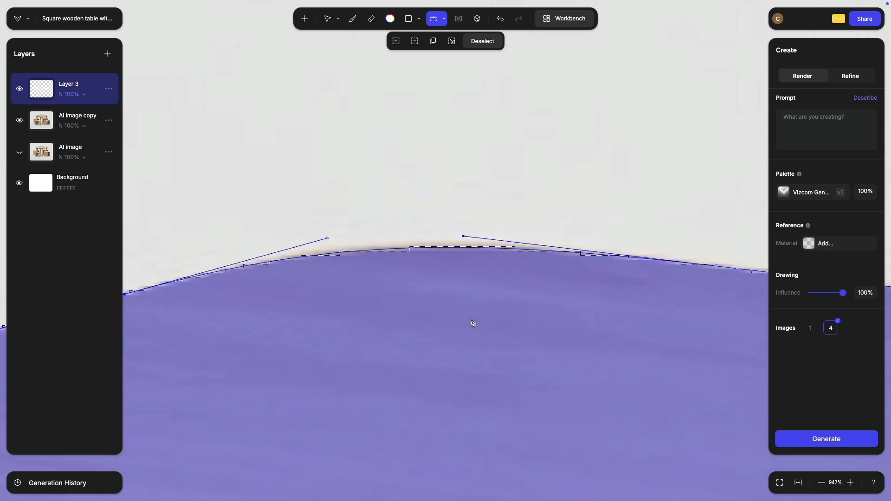
Fill the selected tabletop with white, return to Bezier Selection and deselect.
{"action": "scroll", "coordinate": [472, 323], "scroll_direction": "down", "scroll_amount": 10}
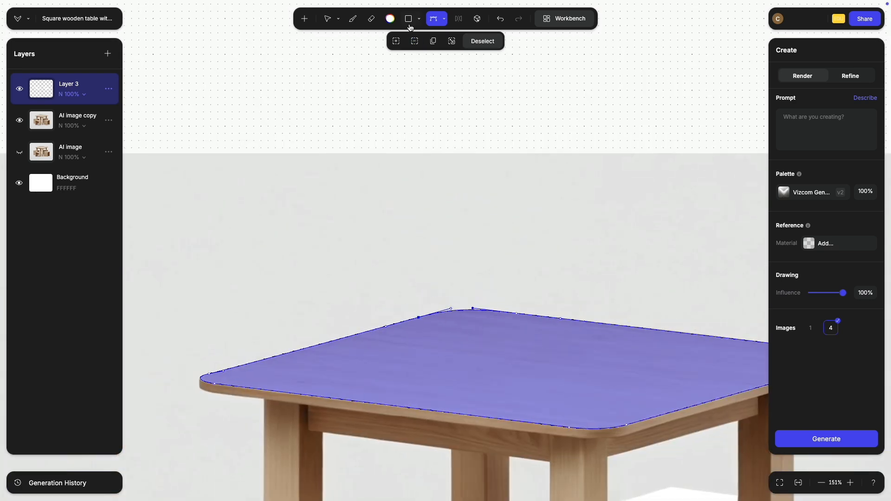
{"action": "left_click", "coordinate": [353, 20]}
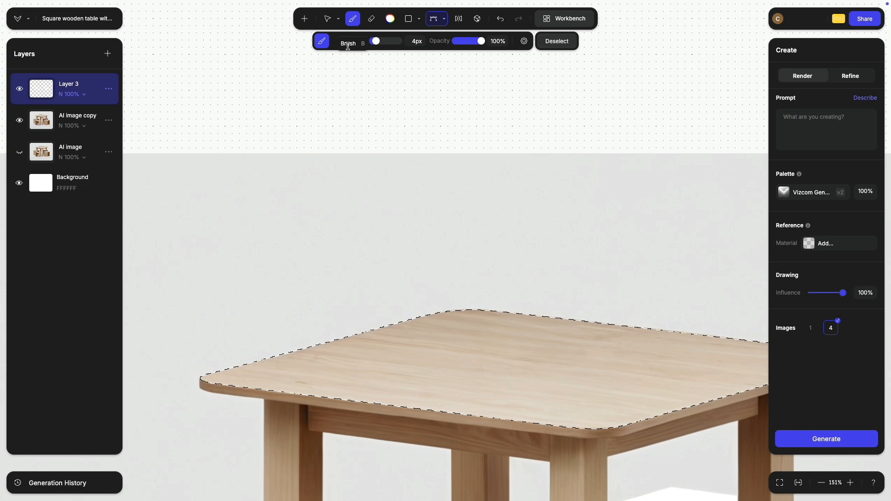
{"action": "left_click", "coordinate": [340, 41]}
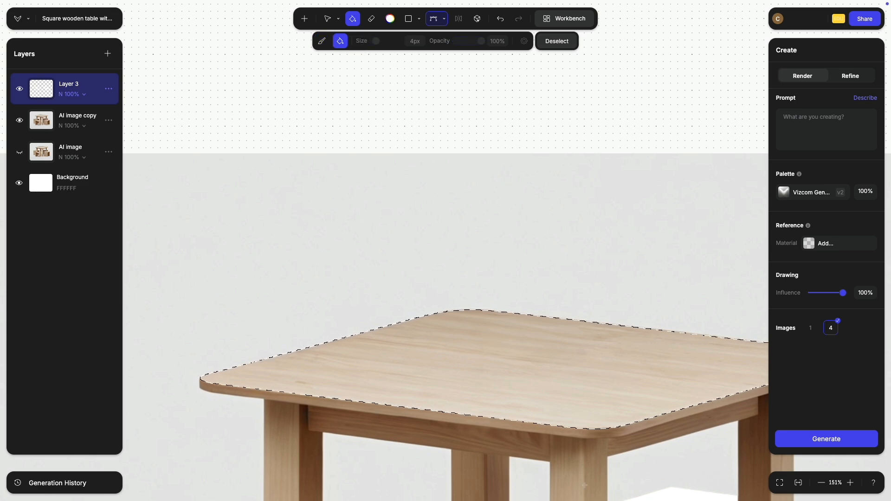
{"action": "left_click", "coordinate": [495, 281]}
{"action": "scroll", "coordinate": [476, 235], "scroll_direction": "down", "scroll_amount": 3}
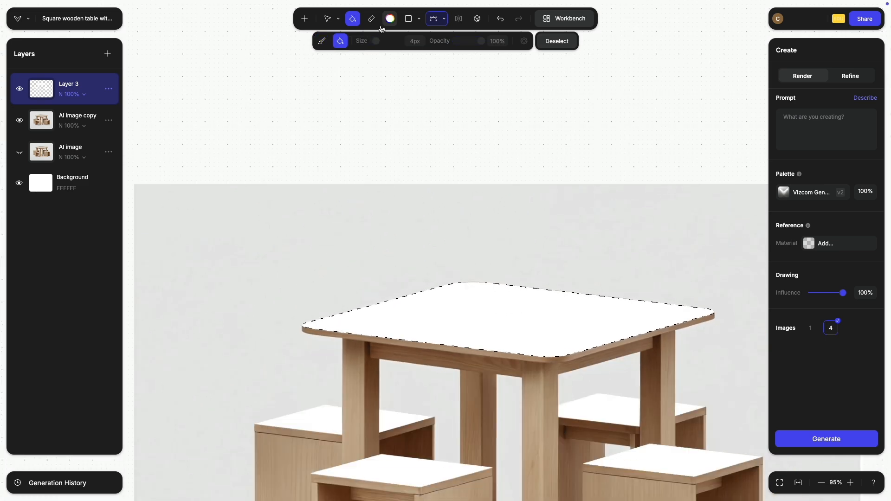
{"action": "left_click", "coordinate": [434, 18]}
{"action": "left_click", "coordinate": [483, 40]}
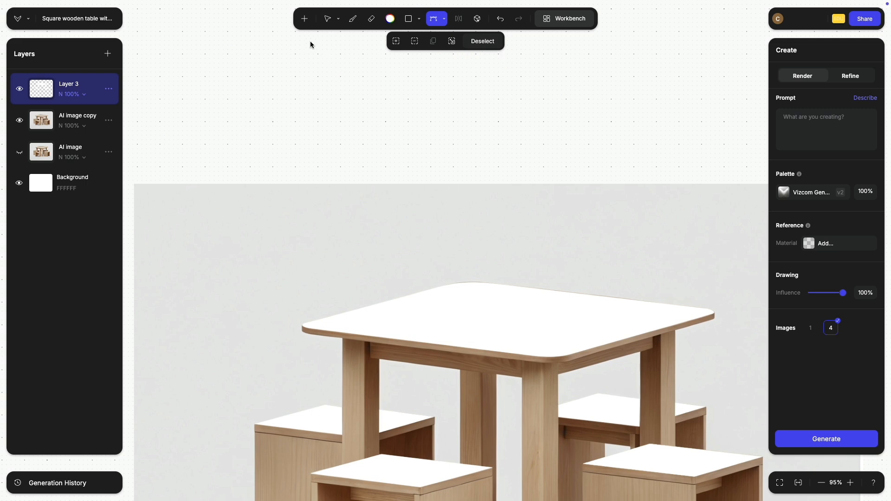
Lower the opacity of Layer 3 to 71% so the wood grain shows through the white fills.
{"action": "left_click", "coordinate": [328, 19]}
{"action": "scroll", "coordinate": [351, 122], "scroll_direction": "down", "scroll_amount": 3}
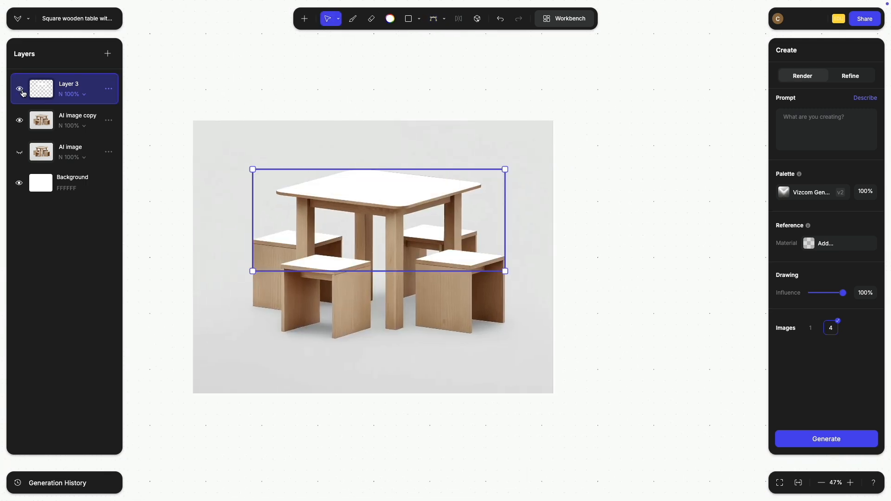
{"action": "left_click", "coordinate": [84, 95]}
{"action": "left_click_drag", "start_coordinate": [79, 141], "coordinate": [69, 144]}
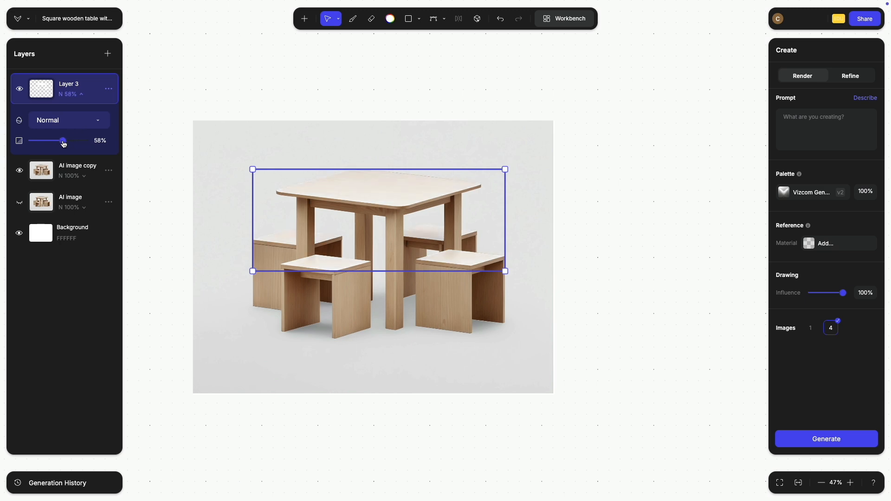
{"action": "mouse_move", "coordinate": [67, 144]}
{"action": "left_mouse_down"}
{"action": "mouse_move", "coordinate": [34, 144]}
{"action": "mouse_move", "coordinate": [83, 144]}
{"action": "mouse_move", "coordinate": [69, 143]}
{"action": "left_mouse_up"}
{"action": "scroll", "coordinate": [603, 246], "scroll_direction": "up", "scroll_amount": 3}
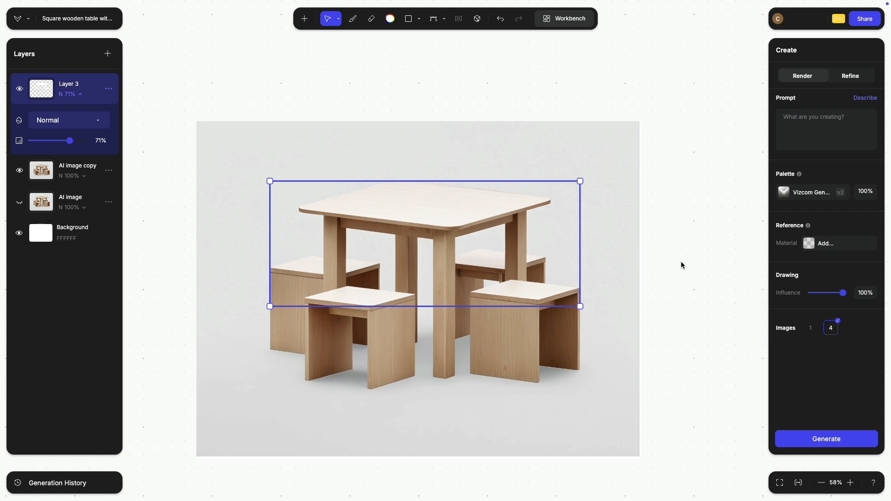
{"action": "scroll", "coordinate": [491, 168], "scroll_direction": "up", "scroll_amount": 10}
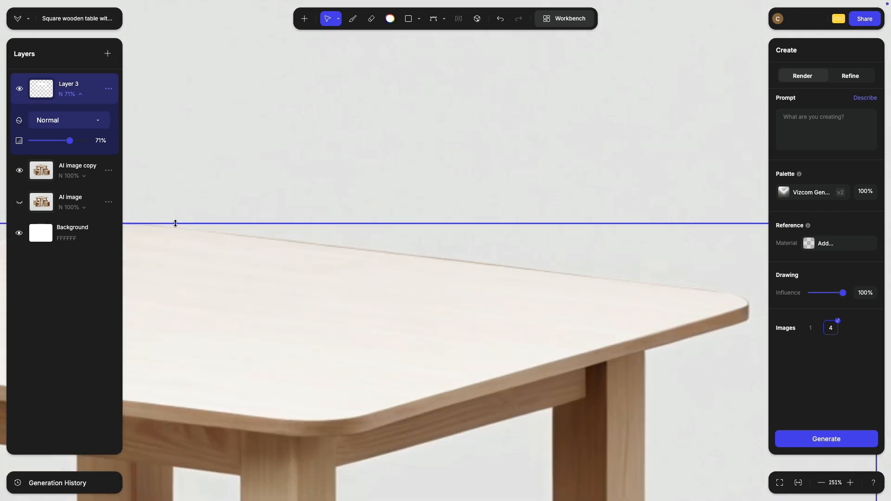
Place Bezier Selection anchors along the tabletop's back edge, from inside its right corner round to both sides of the rear corner.
{"action": "scroll", "coordinate": [176, 223], "scroll_direction": "left", "scroll_amount": 3}
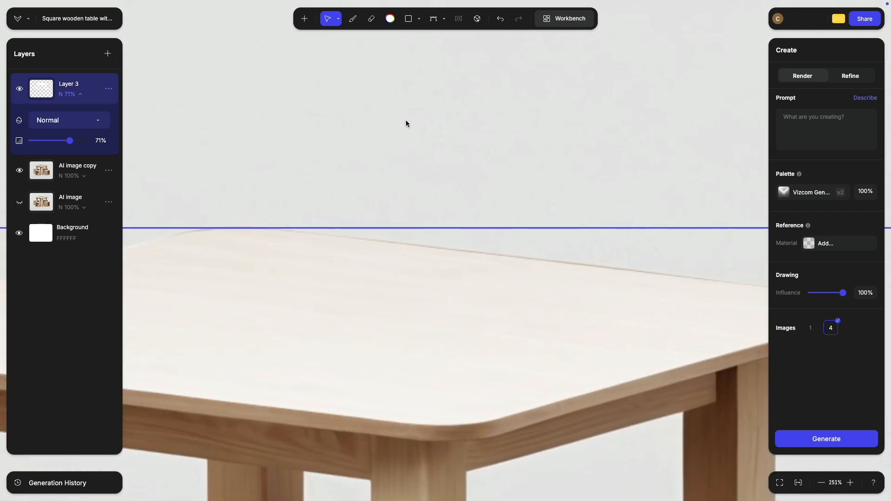
{"action": "left_click", "coordinate": [432, 19]}
{"action": "scroll", "coordinate": [439, 152], "scroll_direction": "right", "scroll_amount": 4}
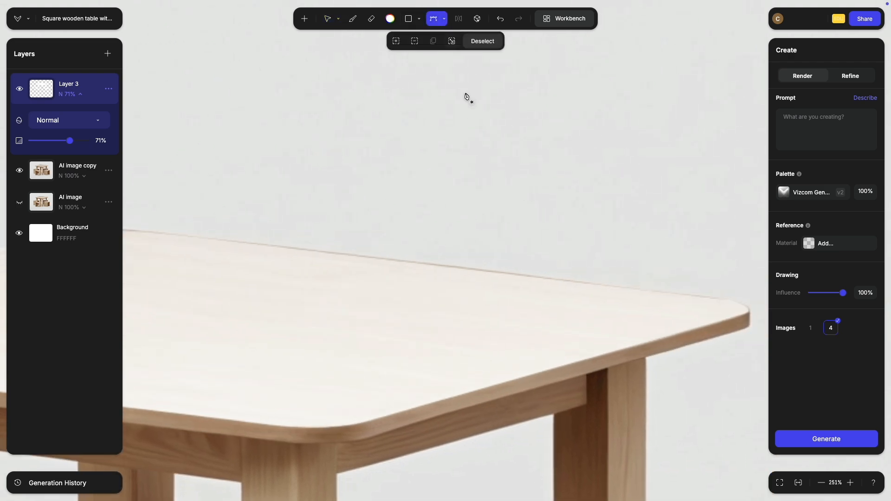
{"action": "scroll", "coordinate": [720, 299], "scroll_direction": "up", "scroll_amount": 4}
{"action": "left_click", "coordinate": [680, 328]}
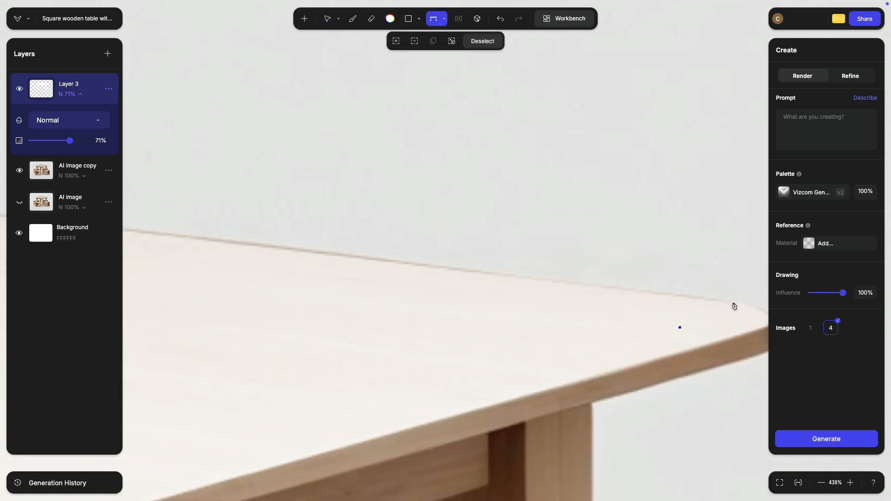
{"action": "left_click", "coordinate": [735, 305]}
{"action": "scroll", "coordinate": [422, 285], "scroll_direction": "left", "scroll_amount": 8}
{"action": "scroll", "coordinate": [422, 285], "scroll_direction": "up", "scroll_amount": 3}
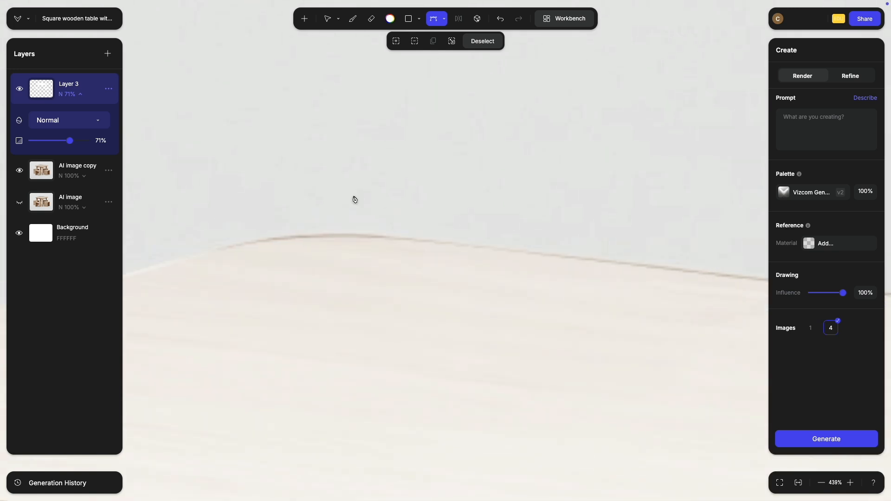
{"action": "left_click", "coordinate": [549, 251]}
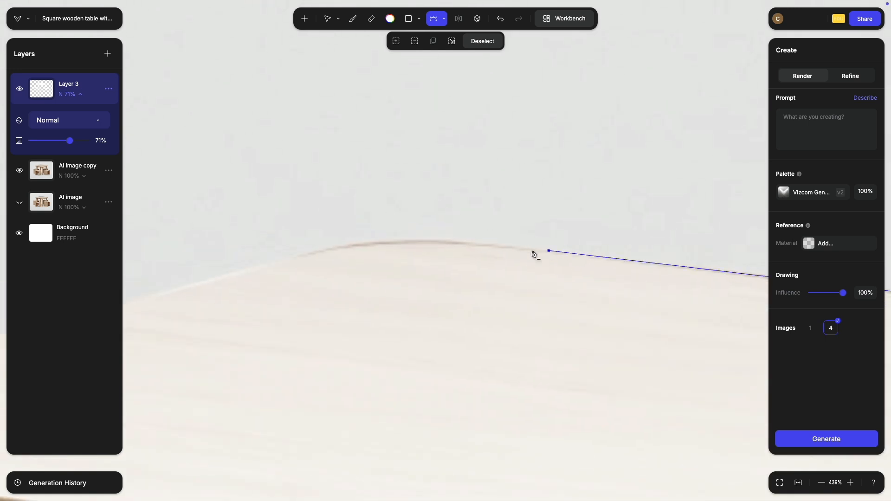
{"action": "left_click", "coordinate": [283, 260]}
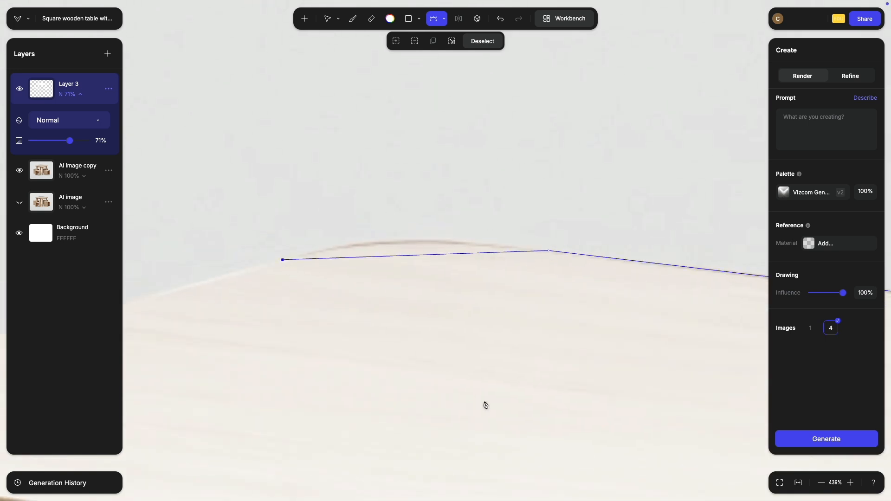
Close the Bezier selection across the middle of the tabletop, back to its first anchor near the right corner.
{"action": "left_click", "coordinate": [486, 402]}
{"action": "scroll", "coordinate": [600, 388], "scroll_direction": "down", "scroll_amount": 1}
{"action": "scroll", "coordinate": [580, 325], "scroll_direction": "right", "scroll_amount": 8}
{"action": "scroll", "coordinate": [580, 325], "scroll_direction": "down", "scroll_amount": 4}
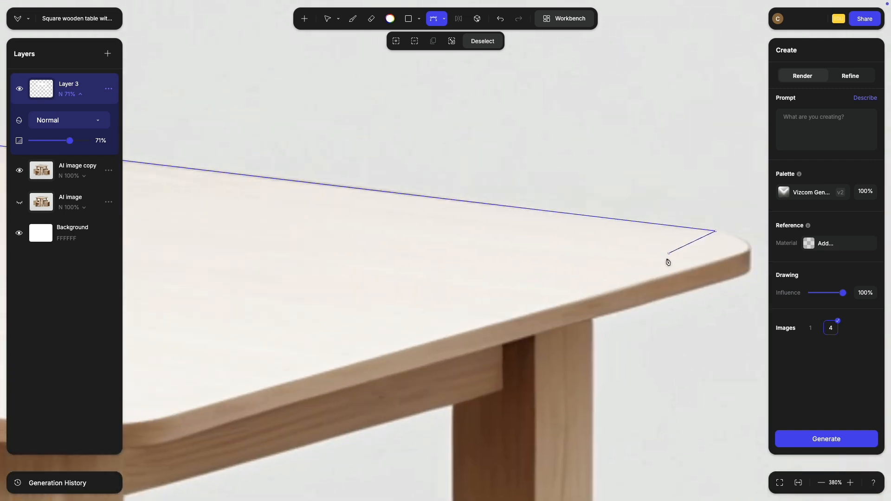
{"action": "left_click", "coordinate": [669, 254]}
Convert the two rear-corner anchors to curves and adjust their handles until the selection follows the tabletop's rounded edge.
{"action": "scroll", "coordinate": [565, 261], "scroll_direction": "left", "scroll_amount": 10}
{"action": "scroll", "coordinate": [263, 203], "scroll_direction": "up", "scroll_amount": 5}
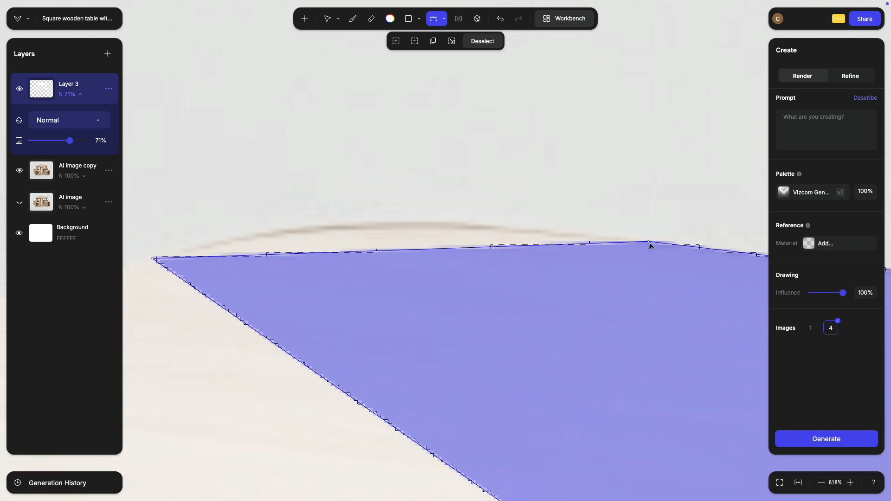
{"action": "key", "text": "alt"}
{"action": "left_click_drag", "start_coordinate": [650, 243], "coordinate": [416, 211]}
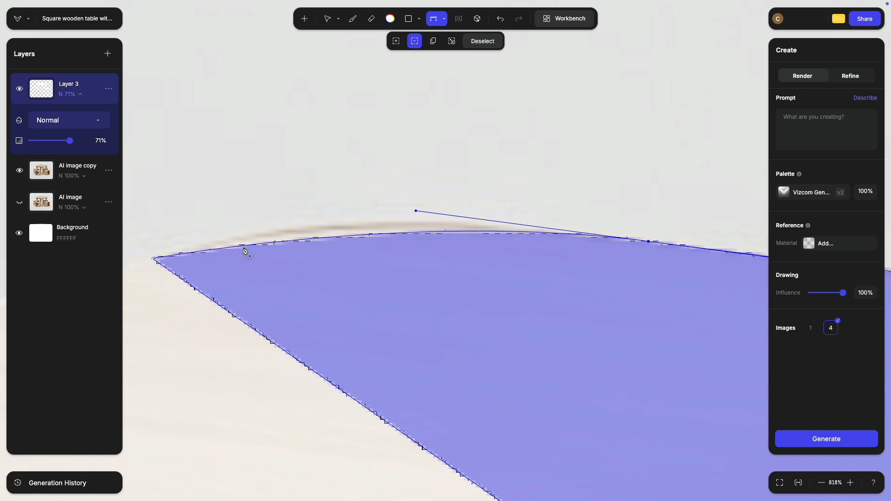
{"action": "left_click_drag", "start_coordinate": [153, 259], "coordinate": [148, 282]}
{"action": "left_click_drag", "start_coordinate": [158, 236], "coordinate": [261, 221]}
{"action": "scroll", "coordinate": [463, 251], "scroll_direction": "down", "scroll_amount": 10}
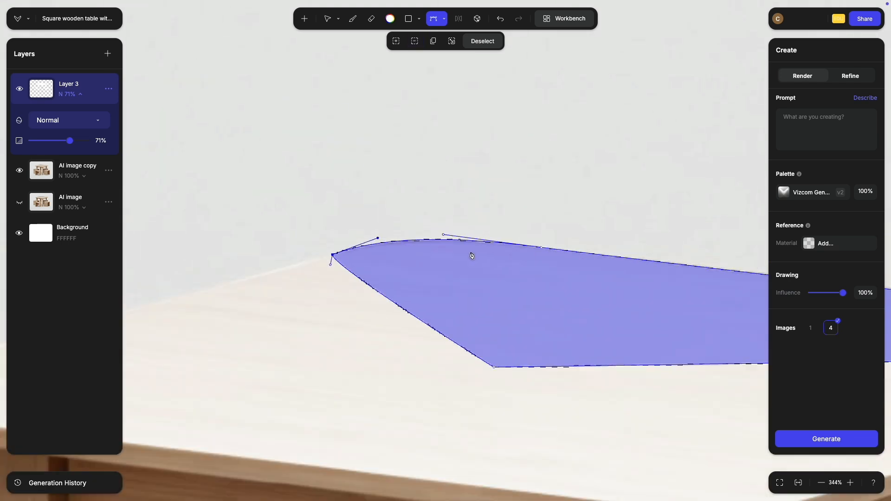
Fill the selected strip along the tabletop's back edge with white using the Fill tool.
{"action": "scroll", "coordinate": [638, 259], "scroll_direction": "up", "scroll_amount": 7}
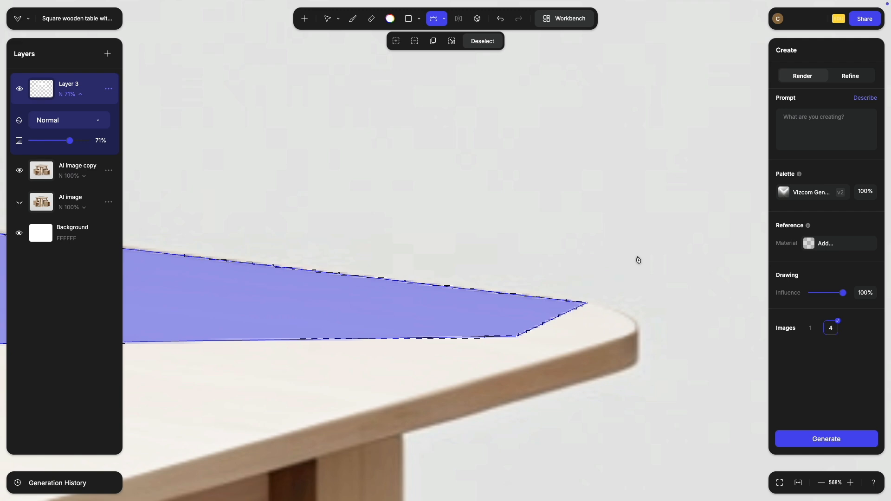
{"action": "scroll", "coordinate": [639, 259], "scroll_direction": "down", "scroll_amount": 9}
{"action": "left_click_drag", "start_coordinate": [382, 209], "coordinate": [537, 217]}
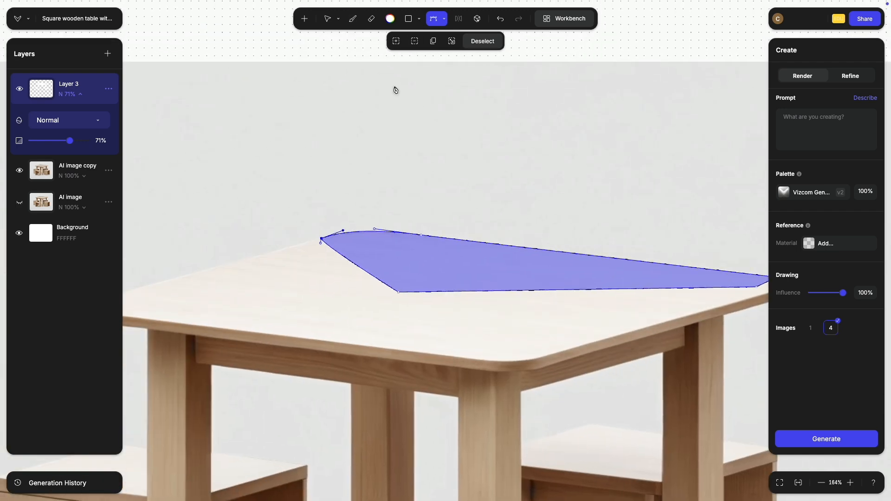
{"action": "key", "text": "b"}
{"action": "left_click", "coordinate": [341, 42]}
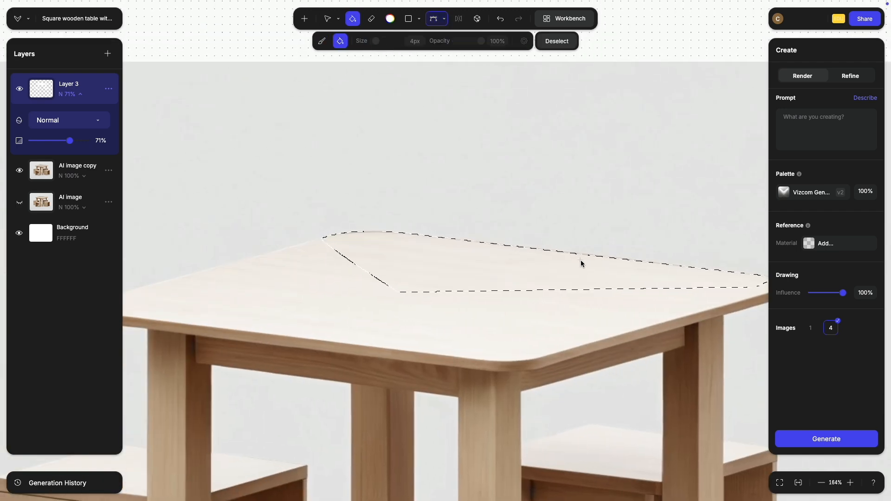
{"action": "scroll", "coordinate": [620, 253], "scroll_direction": "up", "scroll_amount": 1}
{"action": "scroll", "coordinate": [619, 253], "scroll_direction": "up", "scroll_amount": 5}
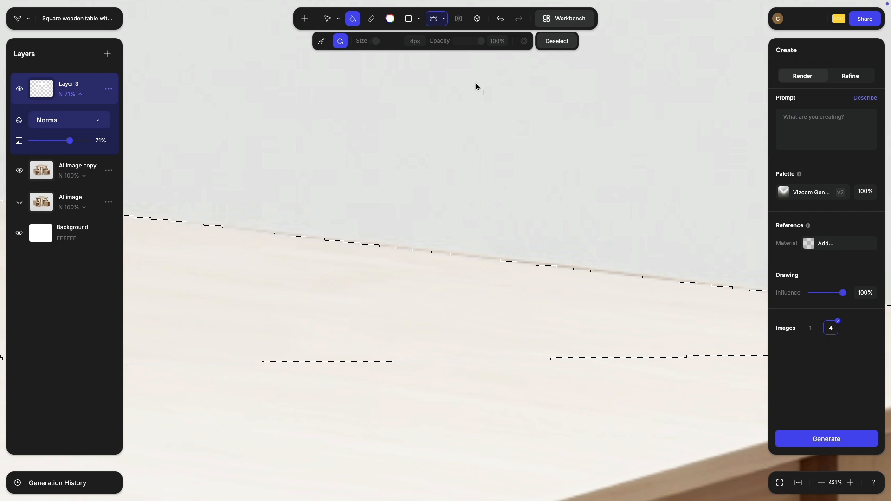
Return to Bezier Selection and readjust the selection's back edge from the tabletop's right corner to match the wood outline.
{"action": "left_click", "coordinate": [443, 22]}
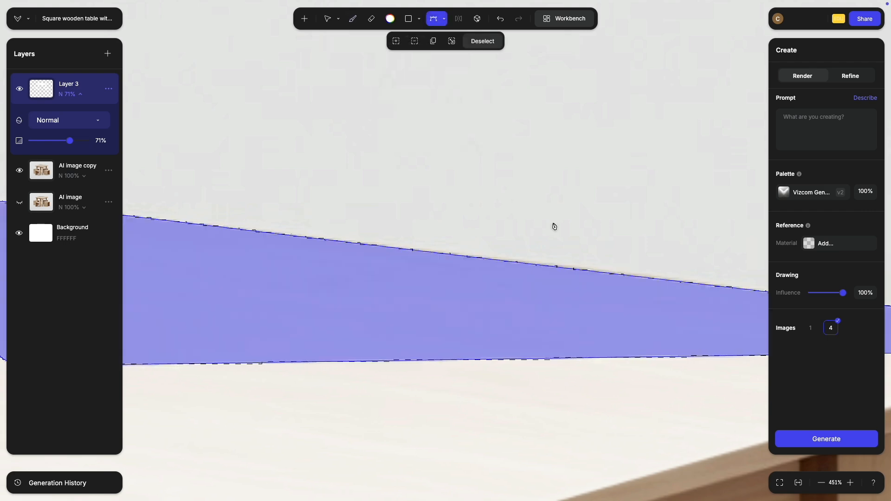
{"action": "scroll", "coordinate": [557, 223], "scroll_direction": "down", "scroll_amount": 4}
{"action": "scroll", "coordinate": [555, 250], "scroll_direction": "up", "scroll_amount": 8}
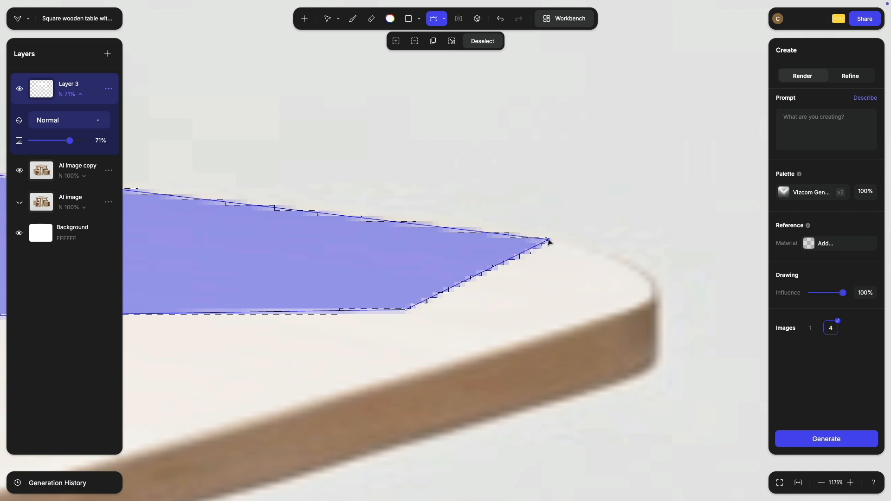
{"action": "scroll", "coordinate": [385, 252], "scroll_direction": "up", "scroll_amount": 1}
{"action": "scroll", "coordinate": [386, 252], "scroll_direction": "down", "scroll_amount": 6}
{"action": "left_click_drag", "start_coordinate": [307, 247], "coordinate": [591, 257]}
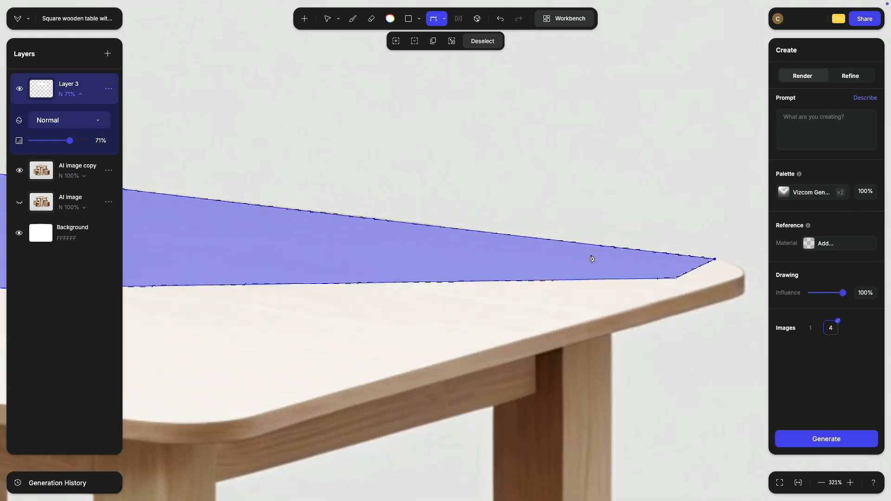
{"action": "left_click_drag", "start_coordinate": [195, 211], "coordinate": [573, 261]}
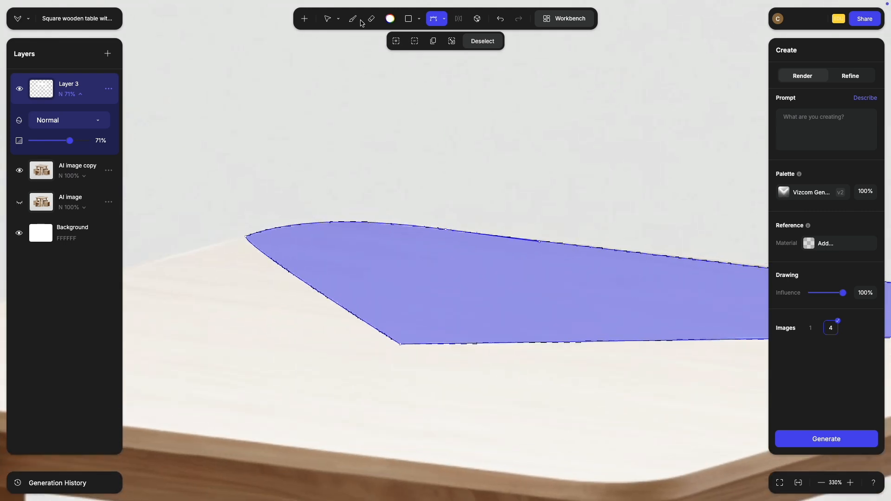
Fill the adjusted back-edge selection with white, return to Bezier Selection and deselect.
{"action": "left_click", "coordinate": [353, 19]}
{"action": "left_click", "coordinate": [341, 42]}
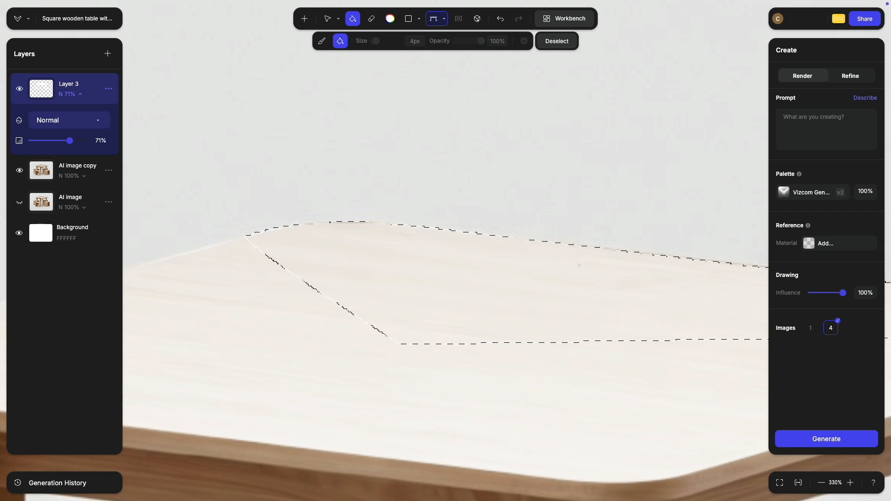
{"action": "scroll", "coordinate": [531, 203], "scroll_direction": "right", "scroll_amount": 8}
{"action": "scroll", "coordinate": [531, 202], "scroll_direction": "right", "scroll_amount": 1}
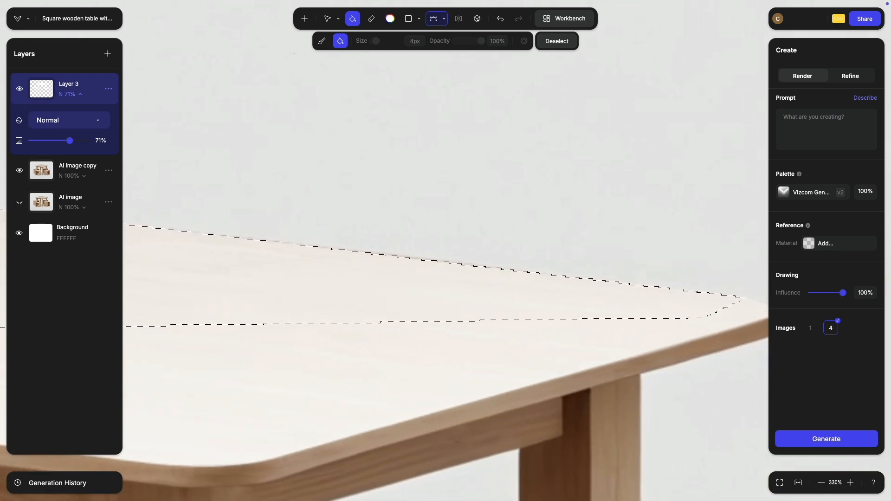
{"action": "left_click", "coordinate": [436, 20]}
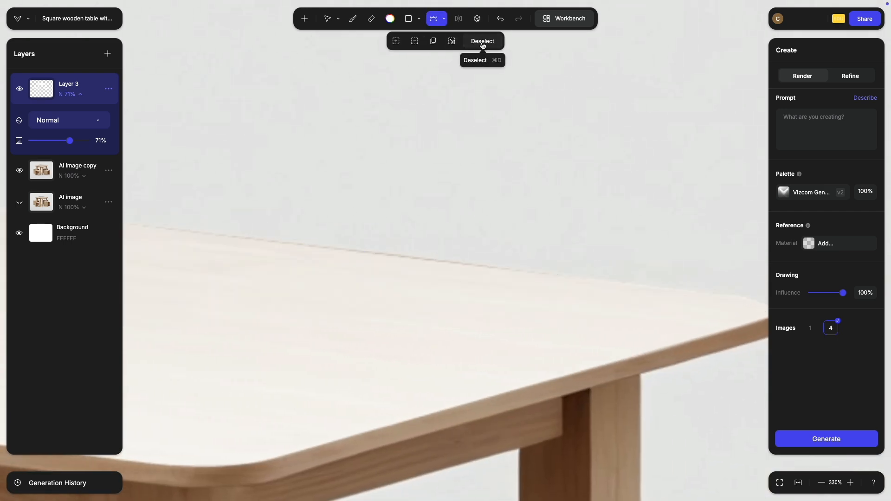
{"action": "scroll", "coordinate": [427, 169], "scroll_direction": "down", "scroll_amount": 5}
{"action": "scroll", "coordinate": [427, 171], "scroll_direction": "down", "scroll_amount": 5}
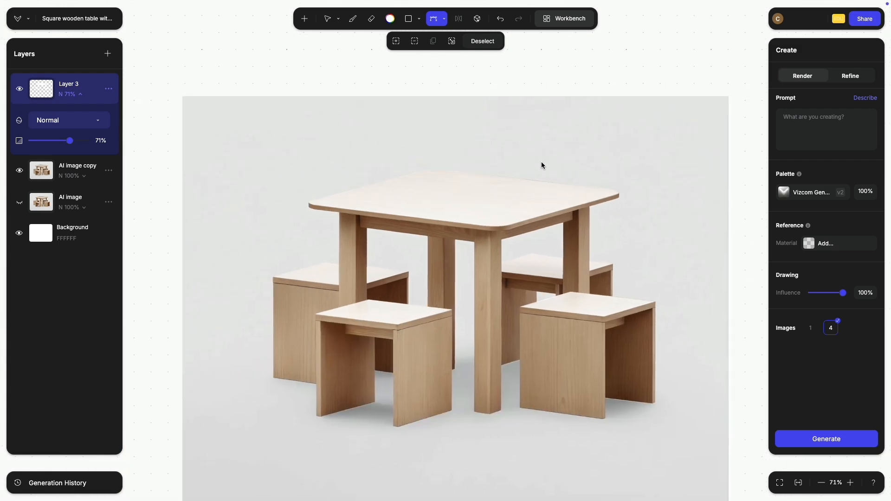
{"action": "scroll", "coordinate": [470, 176], "scroll_direction": "left", "scroll_amount": 1}
{"action": "scroll", "coordinate": [470, 175], "scroll_direction": "up", "scroll_amount": 1}
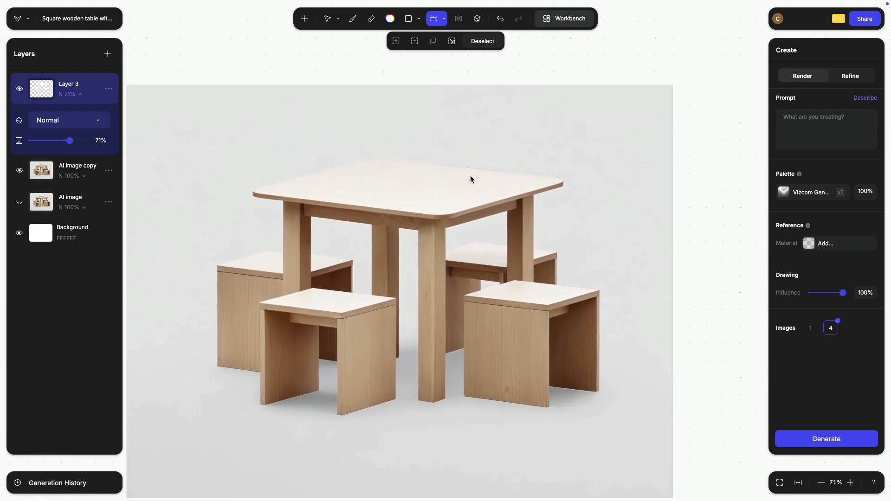
{"action": "left_click", "coordinate": [868, 102]}
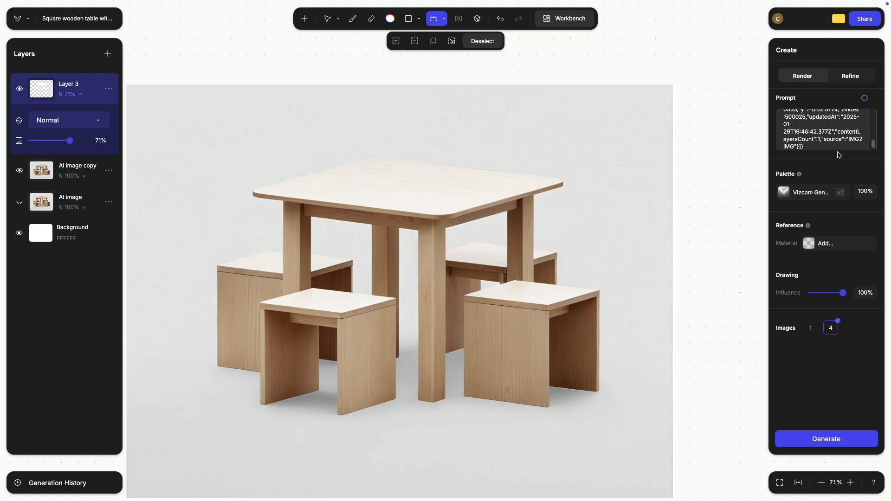
{"action": "left_click_drag", "start_coordinate": [834, 147], "coordinate": [758, 120]}
{"action": "key", "text": "ctrl+a"}
{"action": "key", "text": "BackSpace"}
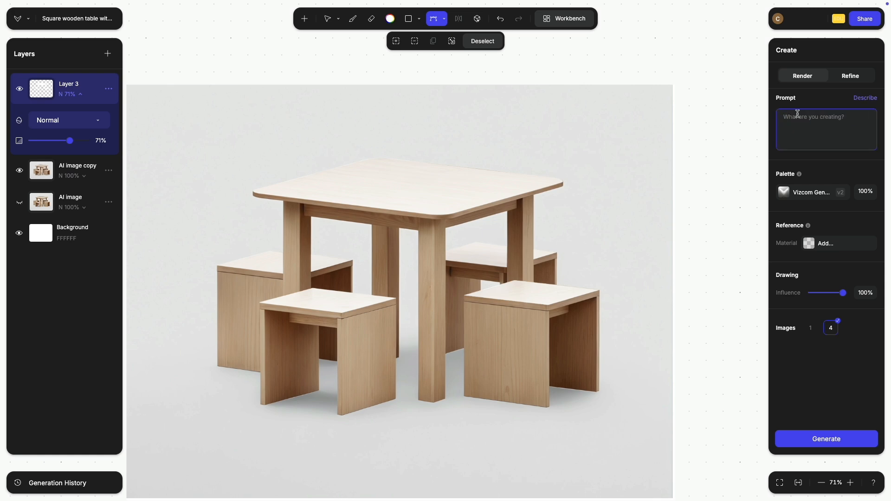
Auto-describe the image as the prompt, append "glossy white painted surface" and generate four renders.
{"action": "left_click", "coordinate": [866, 99]}
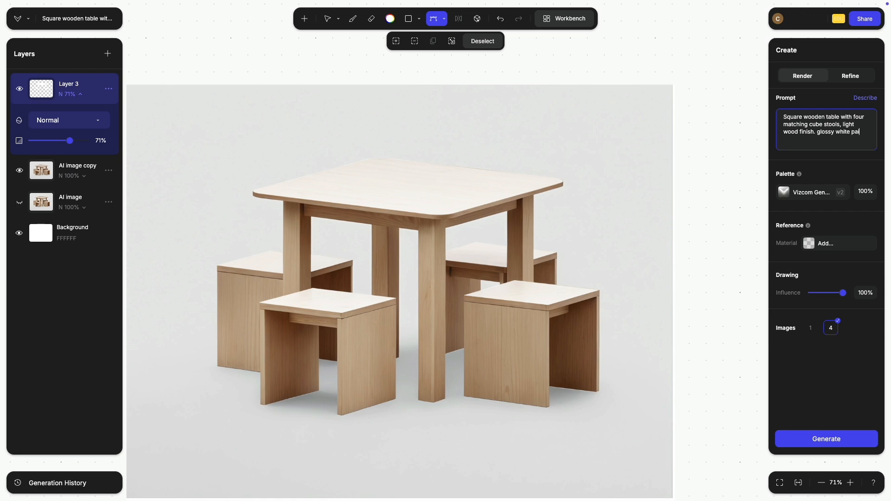
{"action": "type", "text": "ted surface"}
{"action": "left_click", "coordinate": [836, 440]}
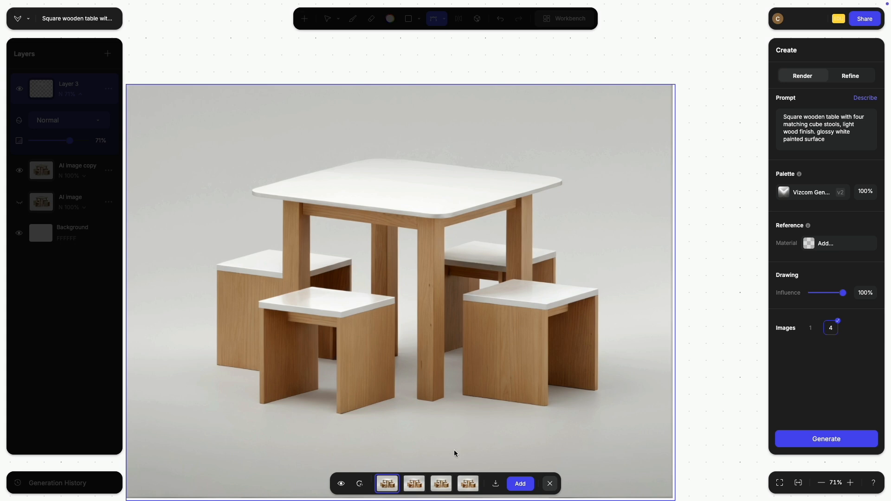
Compare the four generated renders and examine the second one's white stool seats and tabletop up close.
{"action": "left_click", "coordinate": [411, 487]}
{"action": "left_click", "coordinate": [441, 486]}
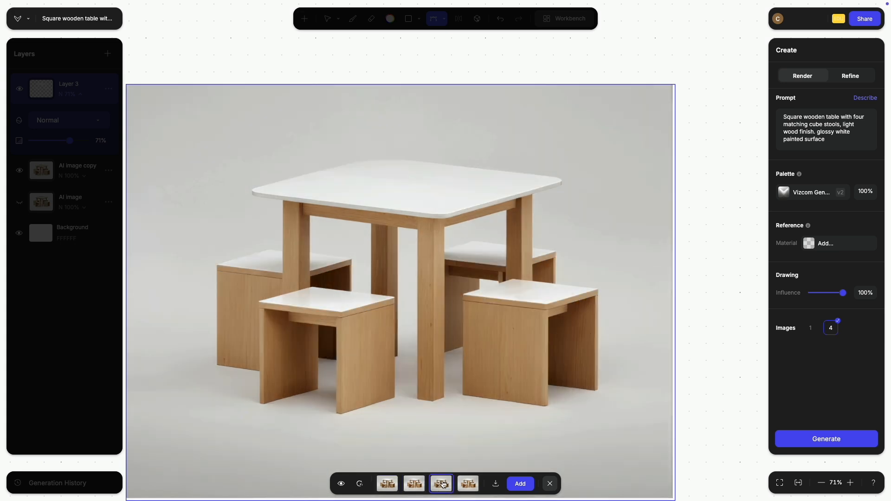
{"action": "left_click", "coordinate": [469, 487]}
{"action": "left_click", "coordinate": [418, 488]}
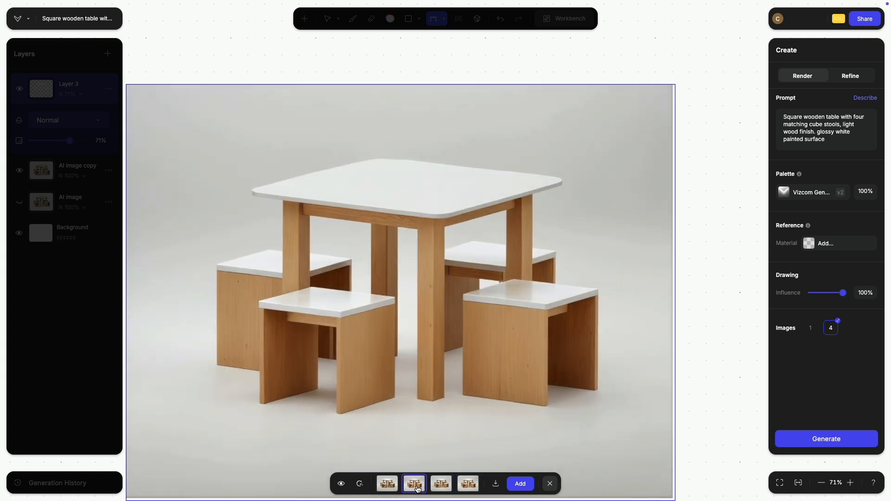
{"action": "left_click", "coordinate": [443, 487]}
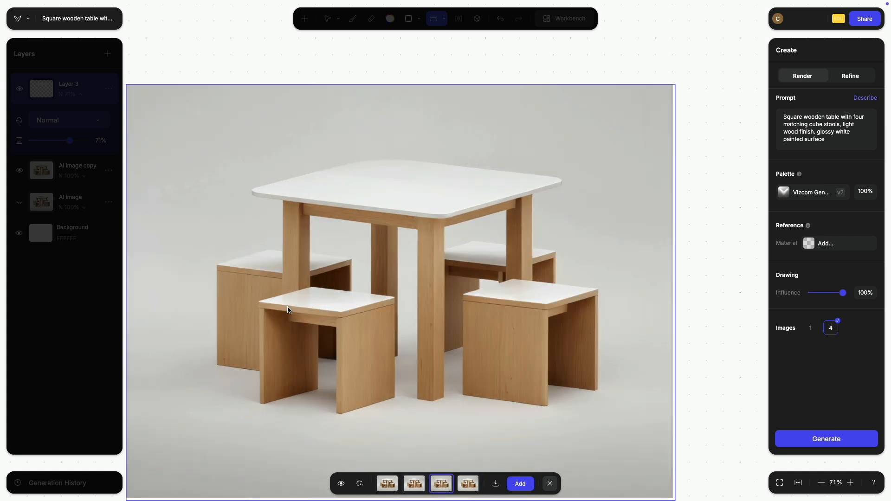
{"action": "left_click", "coordinate": [418, 488]}
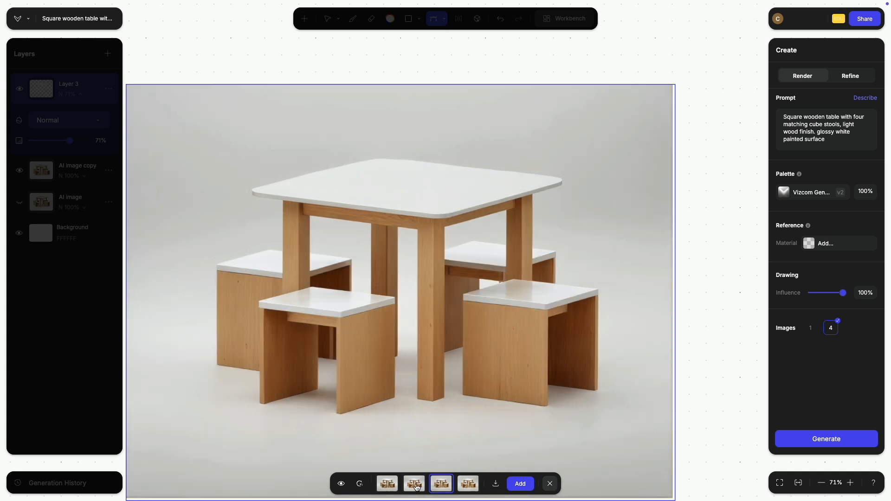
{"action": "left_click", "coordinate": [383, 486]}
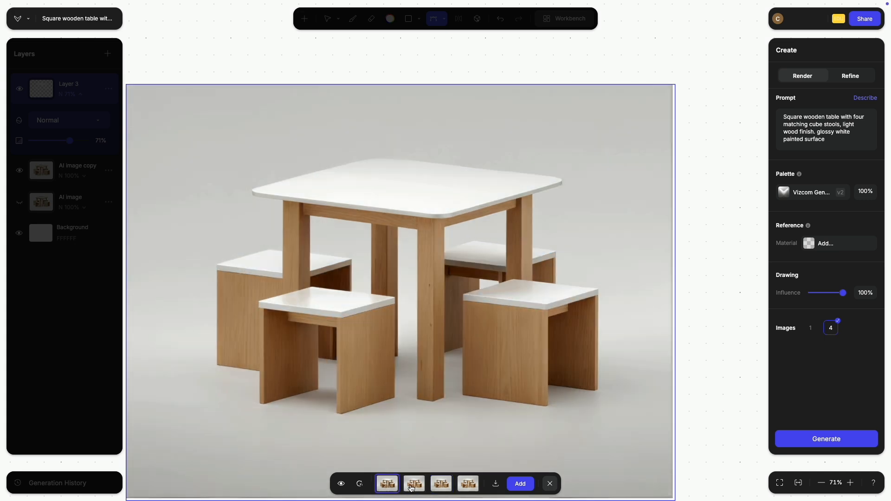
{"action": "left_click", "coordinate": [412, 488]}
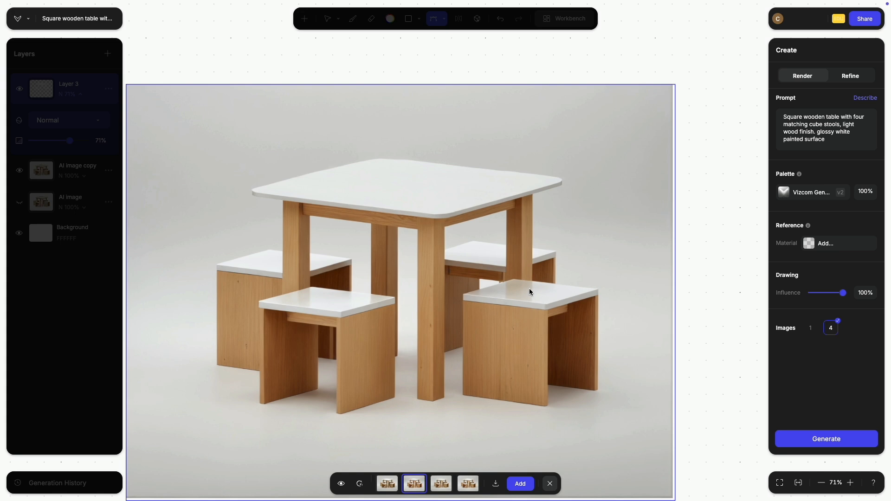
{"action": "scroll", "coordinate": [531, 292], "scroll_direction": "up", "scroll_amount": 5}
{"action": "scroll", "coordinate": [493, 320], "scroll_direction": "down", "scroll_amount": 5}
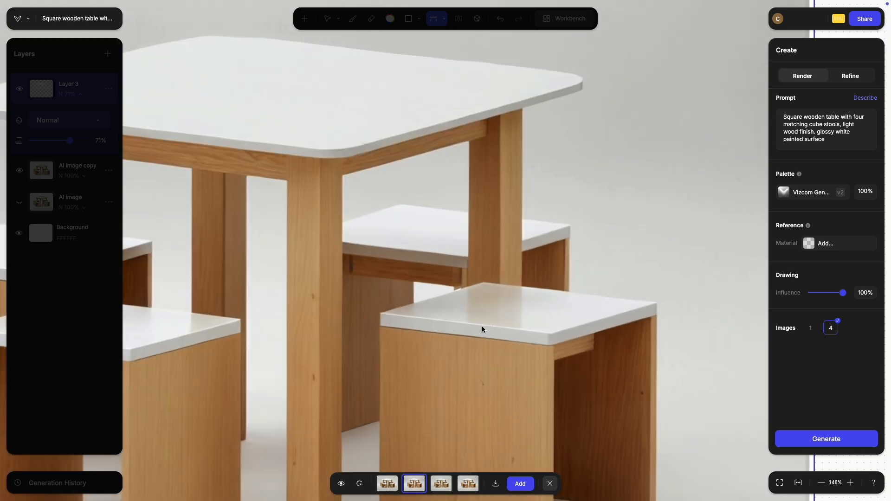
{"action": "scroll", "coordinate": [482, 326], "scroll_direction": "up", "scroll_amount": 5}
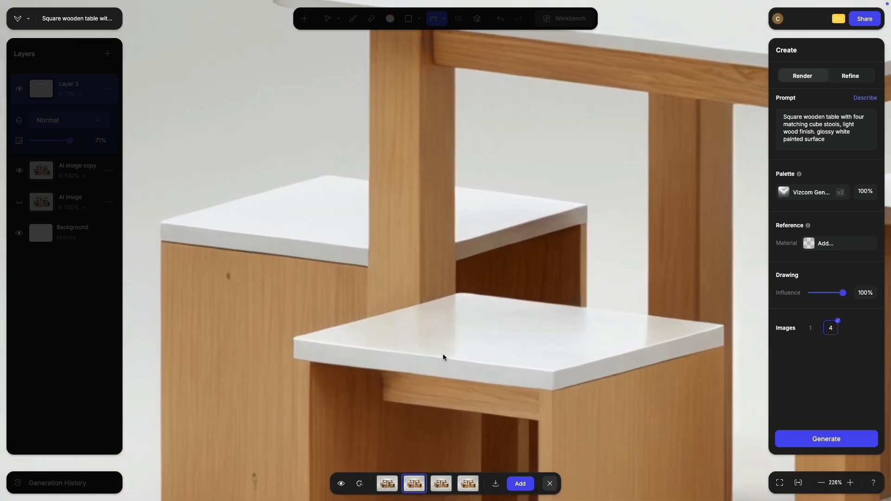
View the whole third render and compare it repeatedly with the original masked artwork.
{"action": "scroll", "coordinate": [443, 357], "scroll_direction": "down", "scroll_amount": 6}
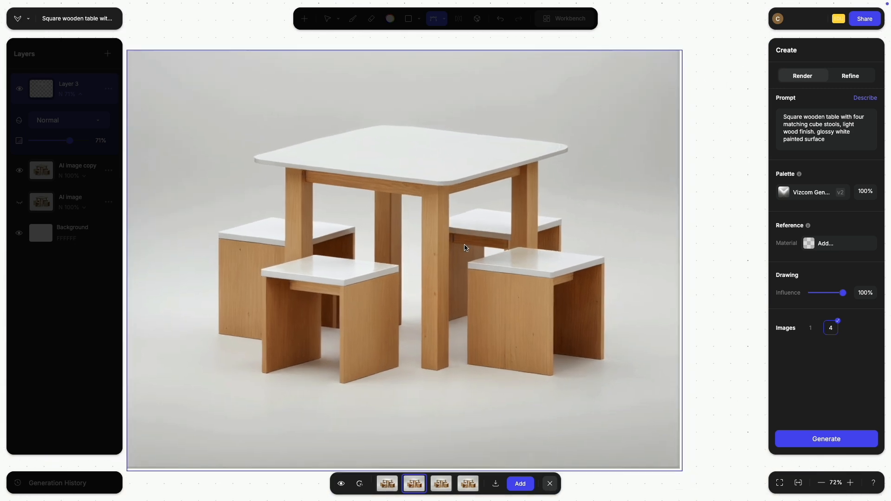
{"action": "left_click", "coordinate": [442, 485]}
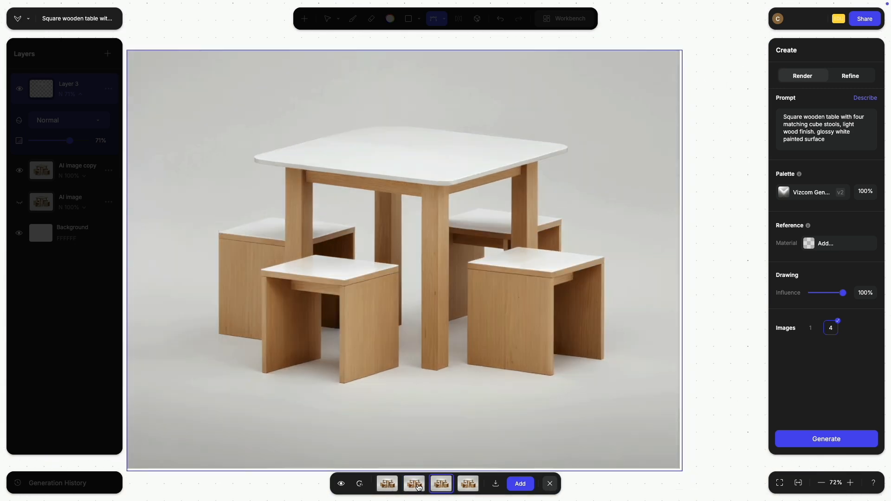
{"action": "left_click", "coordinate": [342, 485]}
{"action": "left_click", "coordinate": [341, 485]}
{"action": "left_click", "coordinate": [343, 486]}
{"action": "left_click", "coordinate": [343, 486]}
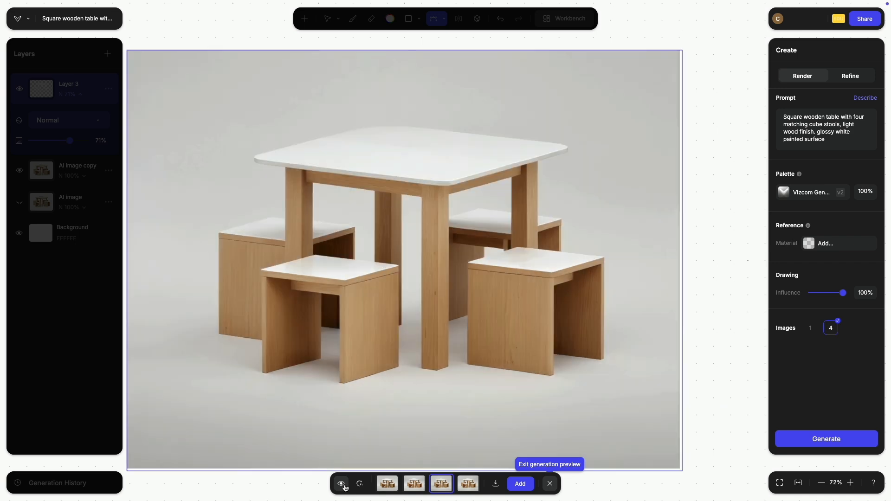
{"action": "left_click", "coordinate": [343, 487]}
{"action": "left_click", "coordinate": [344, 487]}
{"action": "left_click", "coordinate": [344, 488]}
{"action": "left_click", "coordinate": [345, 487]}
{"action": "left_click", "coordinate": [344, 487]}
{"action": "left_click", "coordinate": [345, 487]}
{"action": "left_click", "coordinate": [345, 488]}
{"action": "left_click", "coordinate": [344, 488]}
Add the second render as a new layer and regenerate four renders with the same prompt.
{"action": "left_click", "coordinate": [414, 486]}
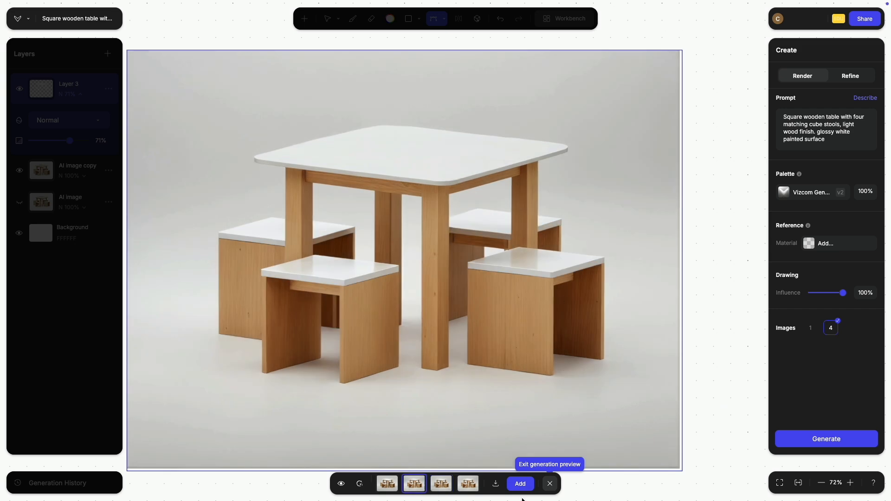
{"action": "left_click", "coordinate": [520, 484]}
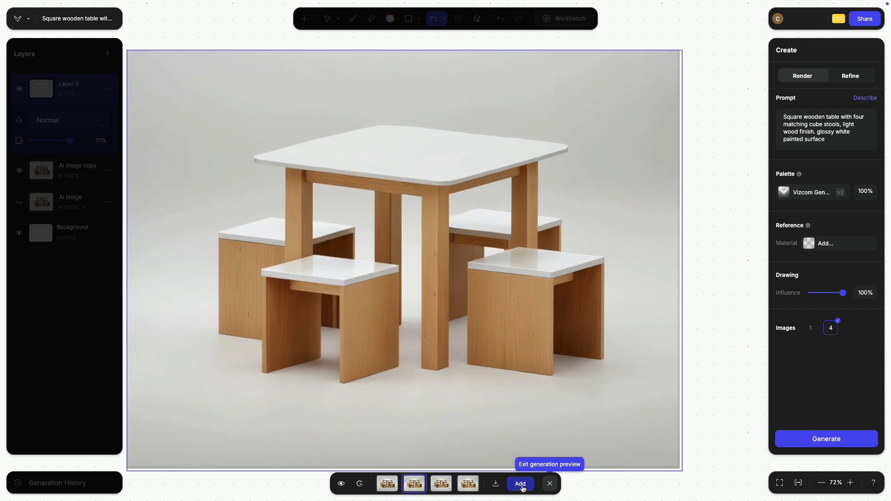
{"action": "left_click", "coordinate": [356, 486]}
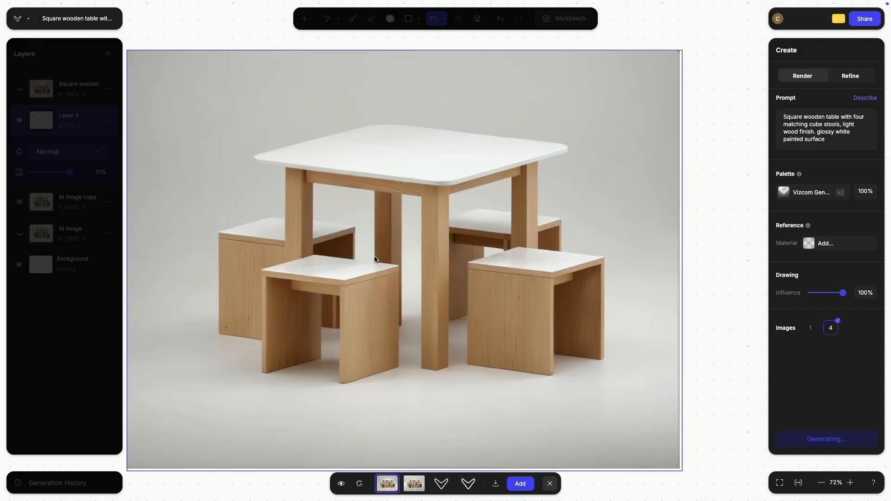
Compare the first regenerated image with the masked artwork and review the seats and tabletop in the other new renders.
{"action": "left_click", "coordinate": [341, 484]}
{"action": "left_click", "coordinate": [342, 484]}
{"action": "left_click", "coordinate": [341, 485]}
{"action": "left_click", "coordinate": [341, 485]}
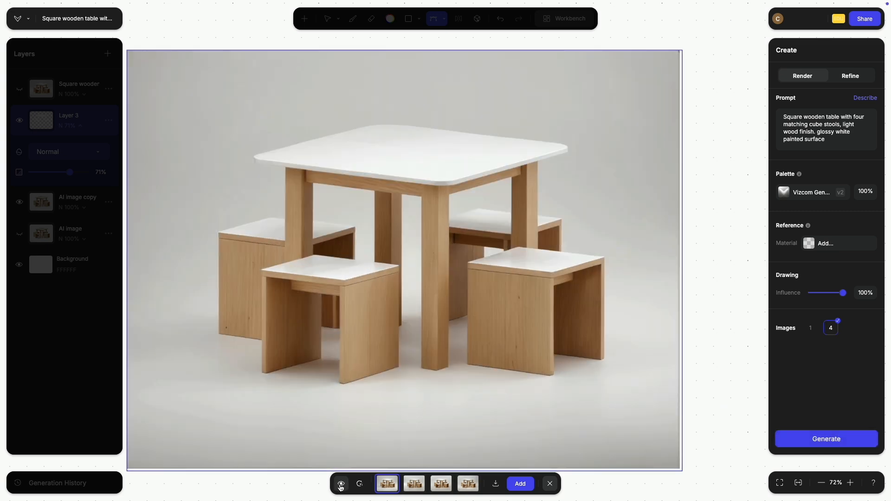
{"action": "left_click", "coordinate": [342, 485]}
{"action": "left_click", "coordinate": [344, 486]}
{"action": "left_click", "coordinate": [439, 484]}
{"action": "left_click", "coordinate": [467, 485]}
{"action": "left_click", "coordinate": [407, 485]}
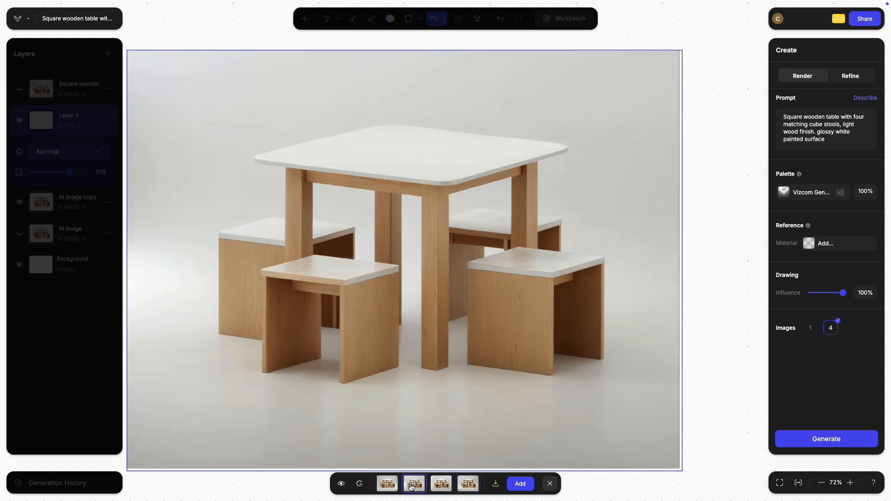
{"action": "left_click", "coordinate": [463, 486]}
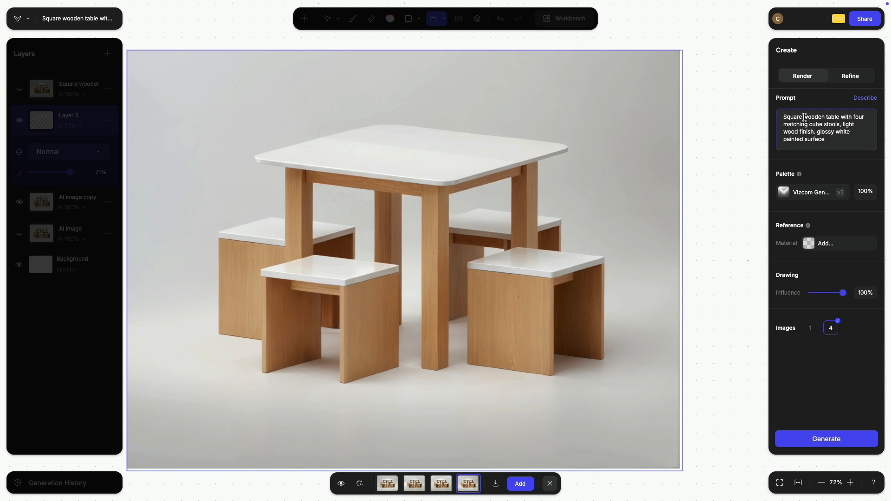
Insert "pine" before "wooden" in the prompt and generate four new renders.
{"action": "type", "text": "pine"}
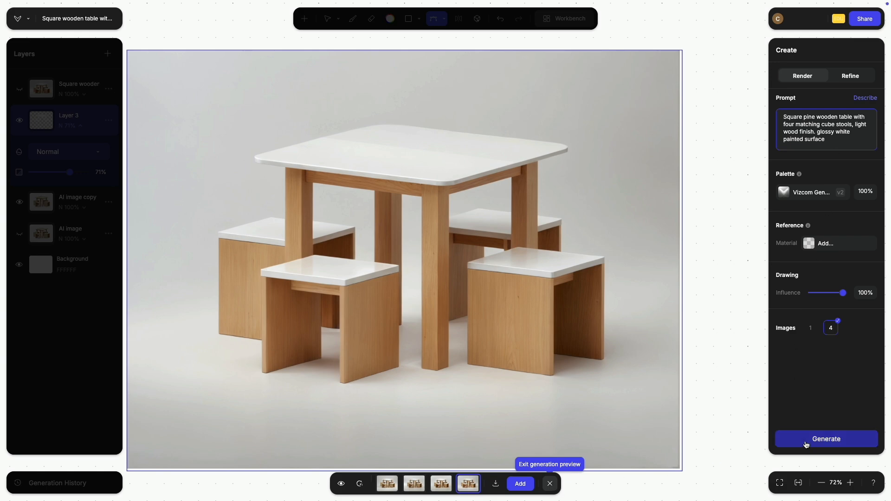
{"action": "left_click", "coordinate": [826, 440]}
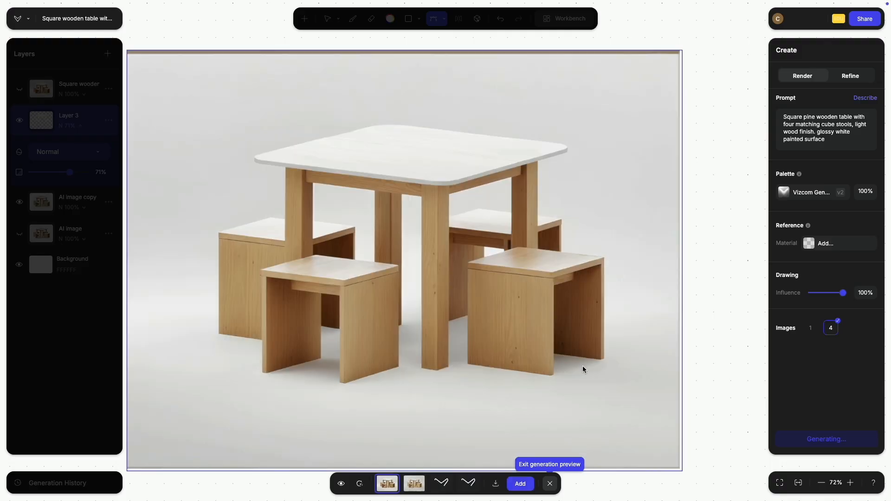
Compare the pine renders with each other and with the masked artwork, and exit the preview without adding one.
{"action": "left_click", "coordinate": [342, 485]}
{"action": "left_click", "coordinate": [343, 487]}
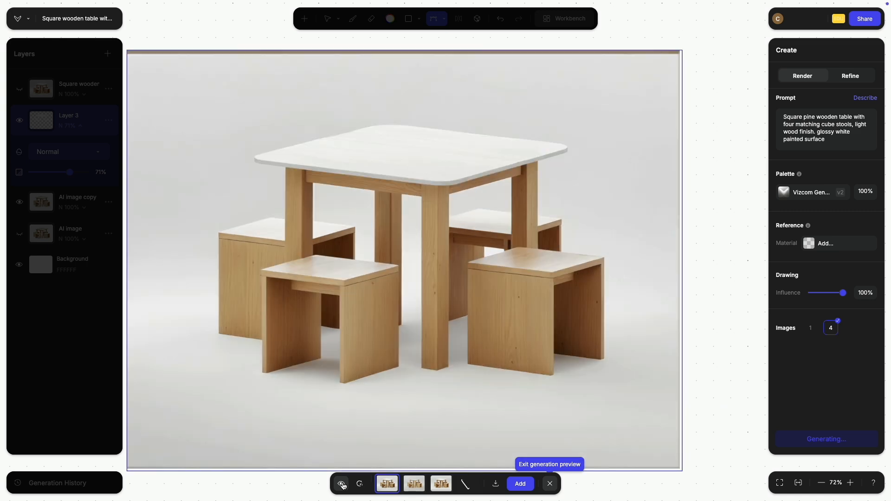
{"action": "left_click", "coordinate": [343, 486]}
{"action": "left_click", "coordinate": [343, 487]}
{"action": "left_click", "coordinate": [415, 486]}
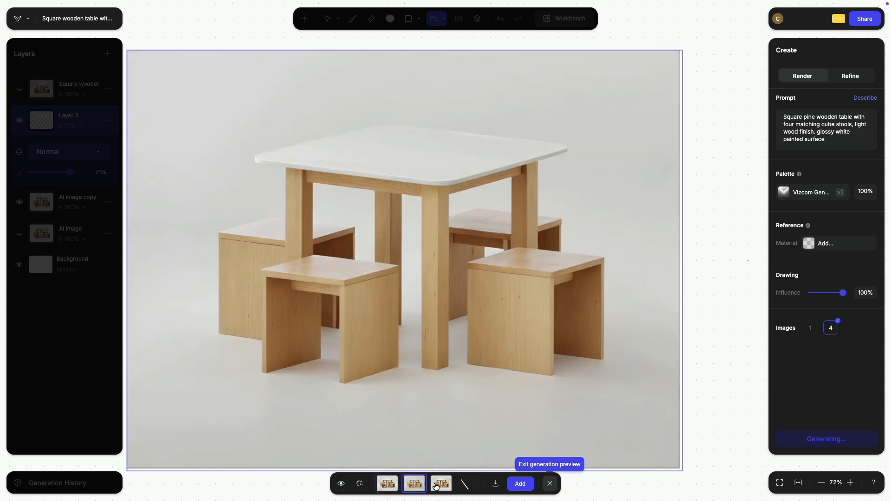
{"action": "left_click", "coordinate": [342, 486]}
{"action": "left_click", "coordinate": [342, 485]}
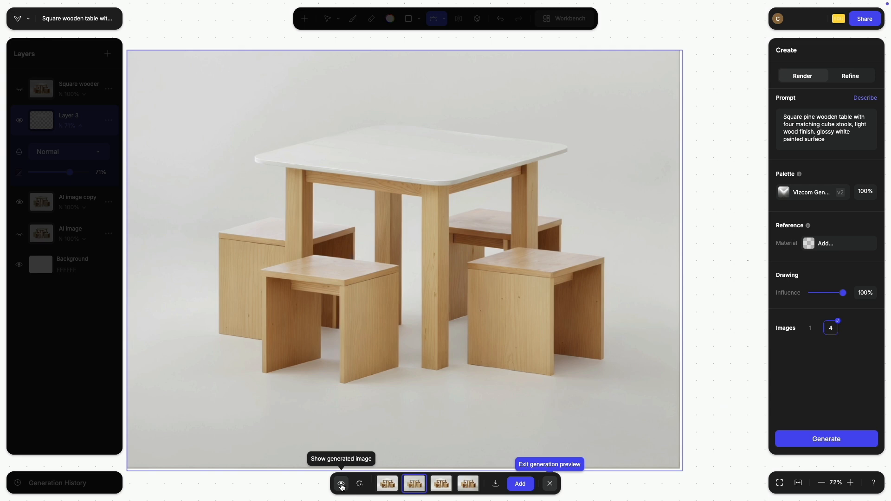
{"action": "left_click", "coordinate": [342, 486]}
{"action": "left_click", "coordinate": [341, 485]}
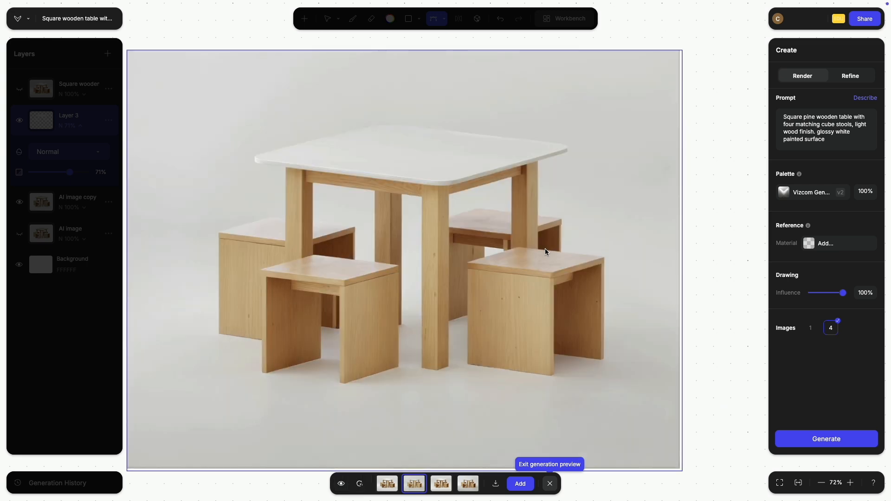
{"action": "left_click", "coordinate": [440, 485]}
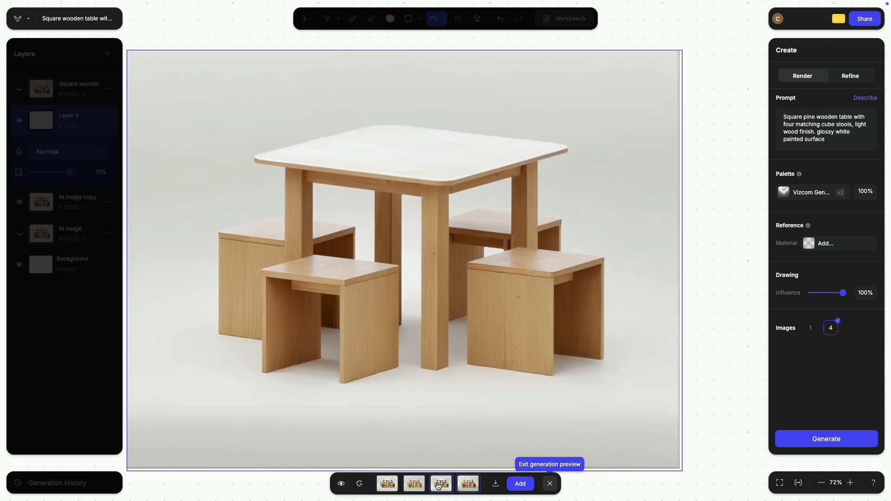
{"action": "left_click", "coordinate": [388, 485]}
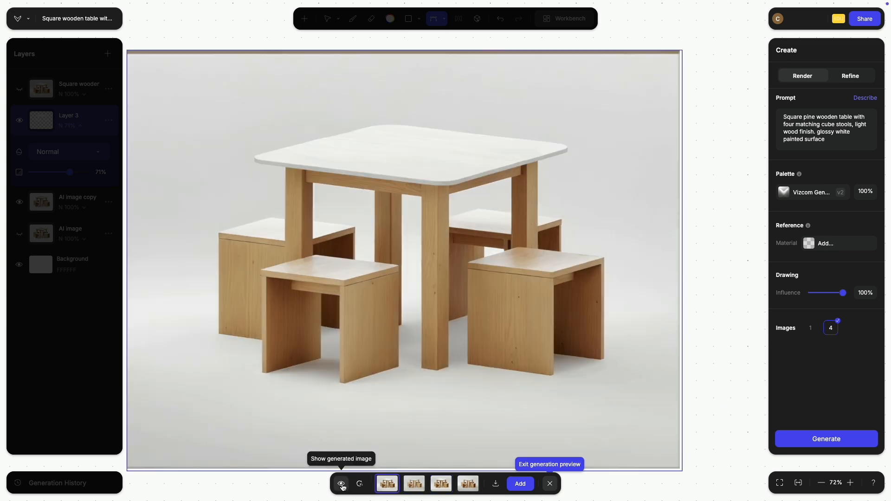
{"action": "left_click", "coordinate": [418, 485]}
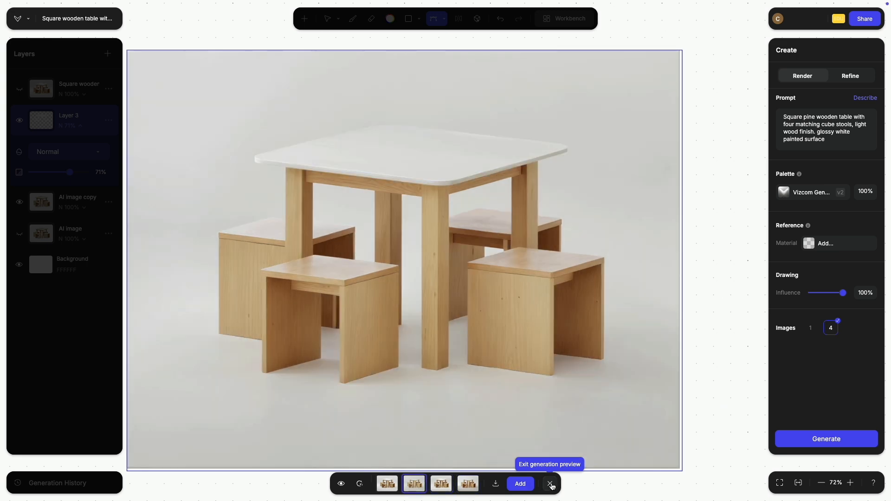
{"action": "left_click", "coordinate": [551, 485]}
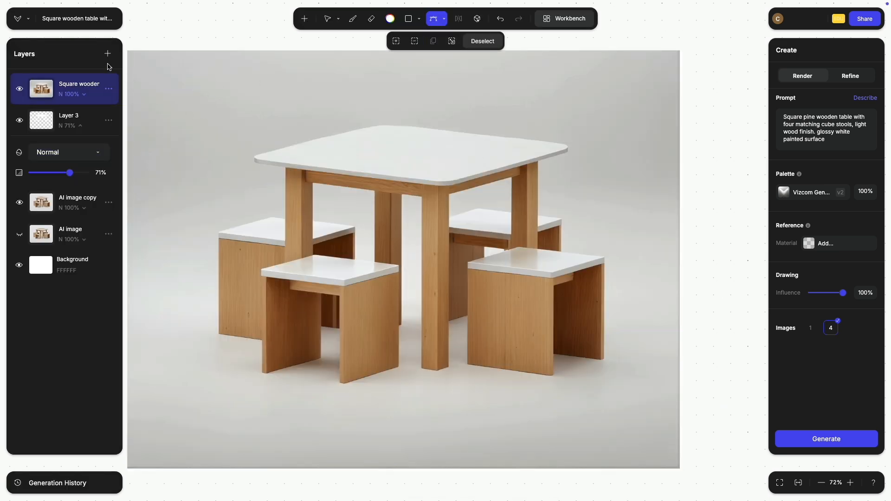
Compare the added render layer with the masked artwork by toggling the layer's visibility.
{"action": "left_click", "coordinate": [23, 90]}
{"action": "left_click", "coordinate": [23, 89]}
{"action": "left_click", "coordinate": [22, 89]}
{"action": "left_click", "coordinate": [23, 90]}
{"action": "left_click", "coordinate": [23, 90]}
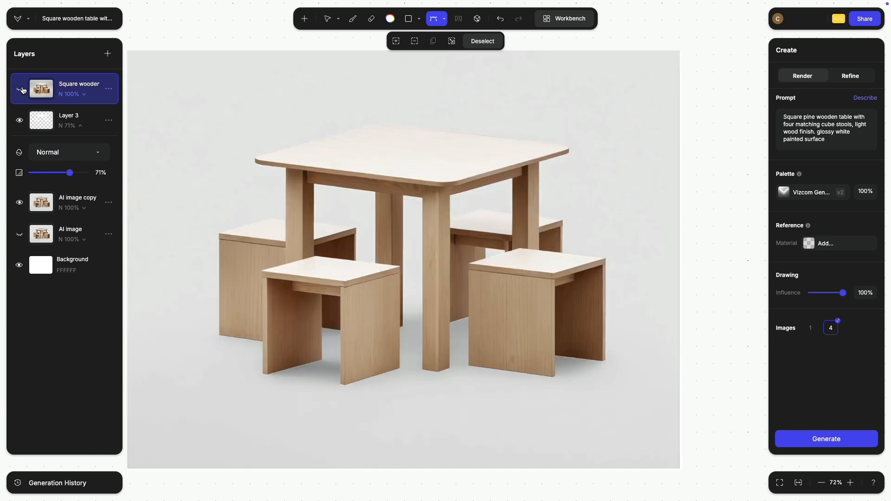
{"action": "left_click", "coordinate": [23, 90]}
{"action": "left_click", "coordinate": [23, 89]}
{"action": "left_click", "coordinate": [22, 90]}
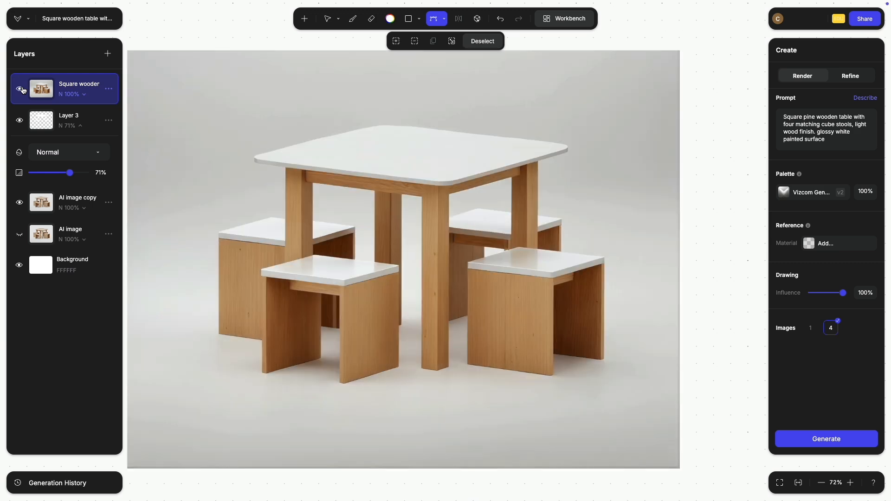
Hide the added render layer and draw a lasso selection around the front-right stool's seat.
{"action": "left_click", "coordinate": [23, 90]}
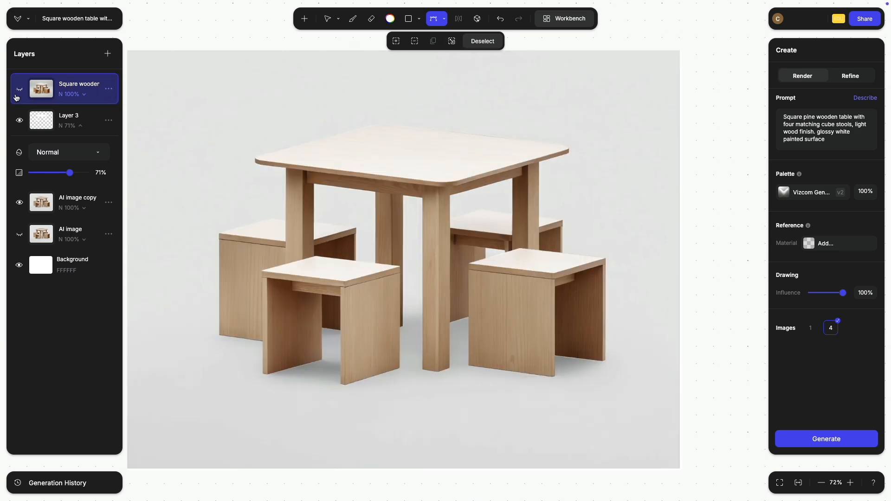
{"action": "left_click", "coordinate": [444, 19]}
{"action": "left_click", "coordinate": [416, 45]}
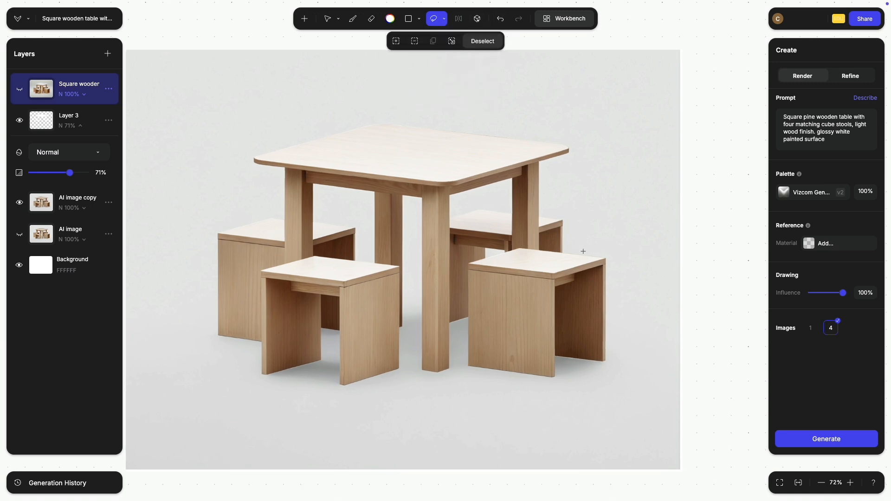
{"action": "scroll", "coordinate": [498, 246], "scroll_direction": "up", "scroll_amount": 5}
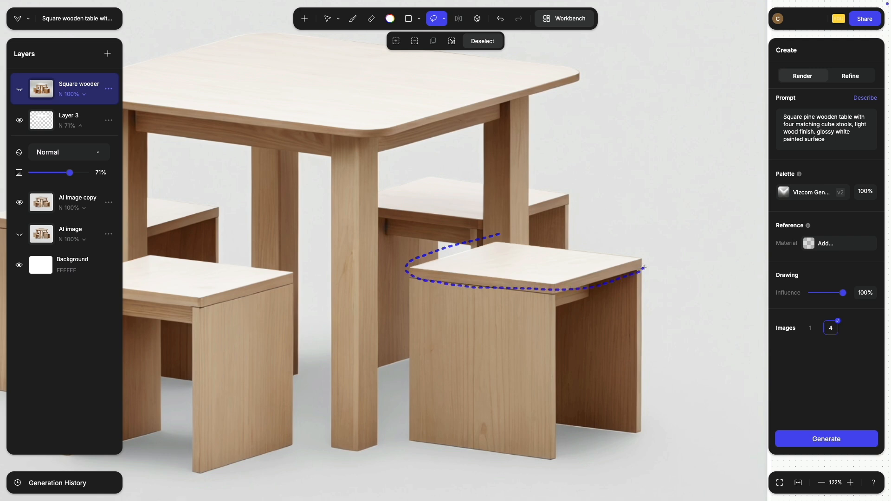
{"action": "left_click_drag", "start_coordinate": [644, 268], "coordinate": [598, 245]}
{"action": "left_click_drag", "start_coordinate": [497, 236], "coordinate": [498, 236]}
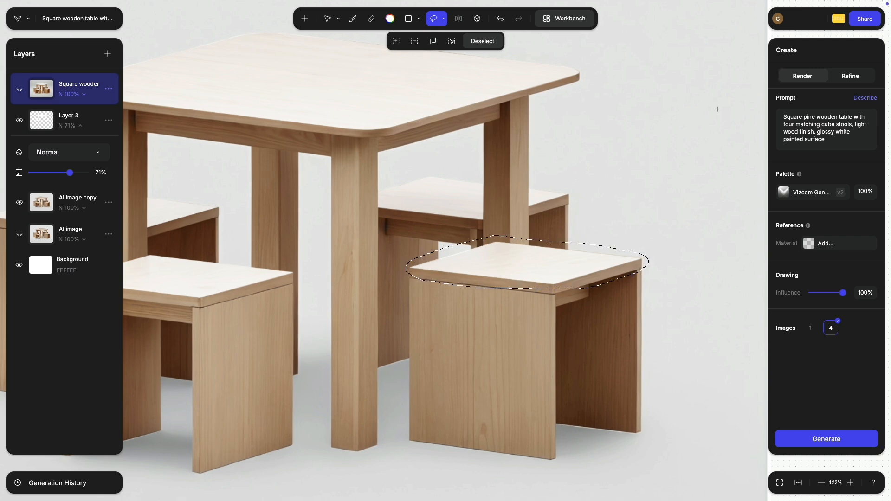
Replace the prompt with "white painted wood" and generate four renders of the selected seat.
{"action": "mouse_move", "coordinate": [836, 139]}
{"action": "left_mouse_down"}
{"action": "mouse_move", "coordinate": [775, 124]}
{"action": "mouse_move", "coordinate": [764, 110]}
{"action": "left_mouse_up"}
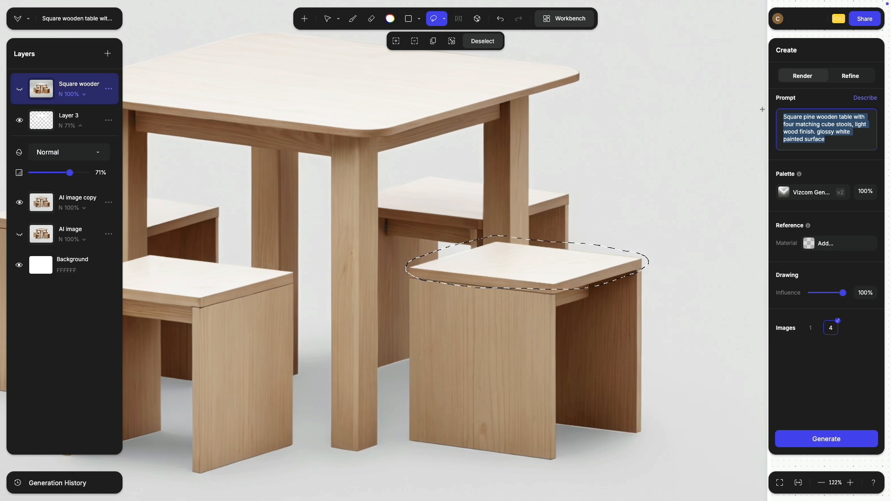
{"action": "type", "text": "white painted "}
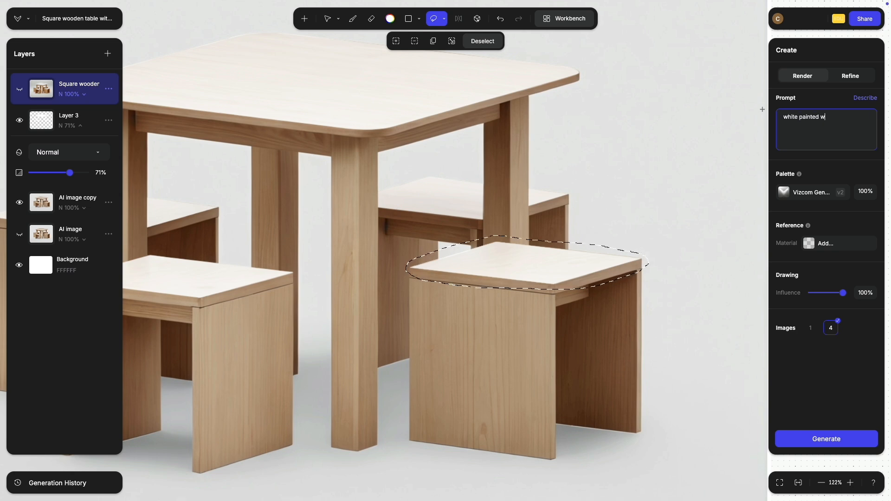
{"action": "type", "text": "wood"}
{"action": "left_click", "coordinate": [808, 439]}
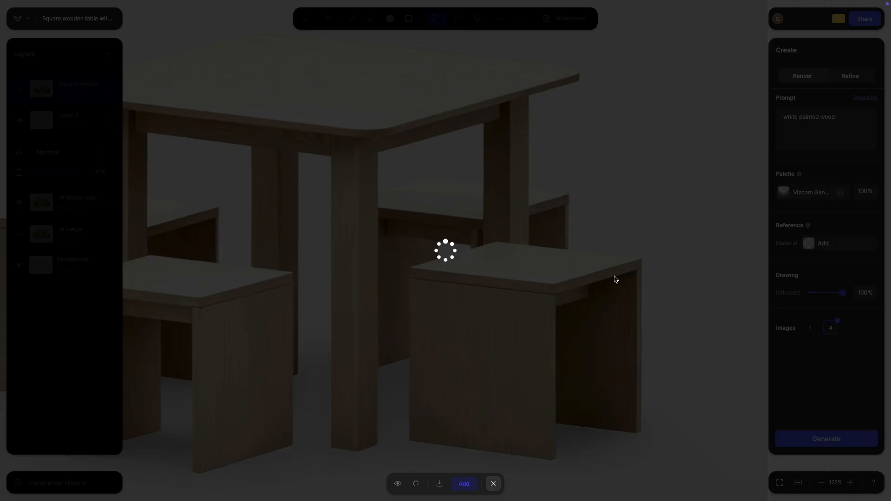
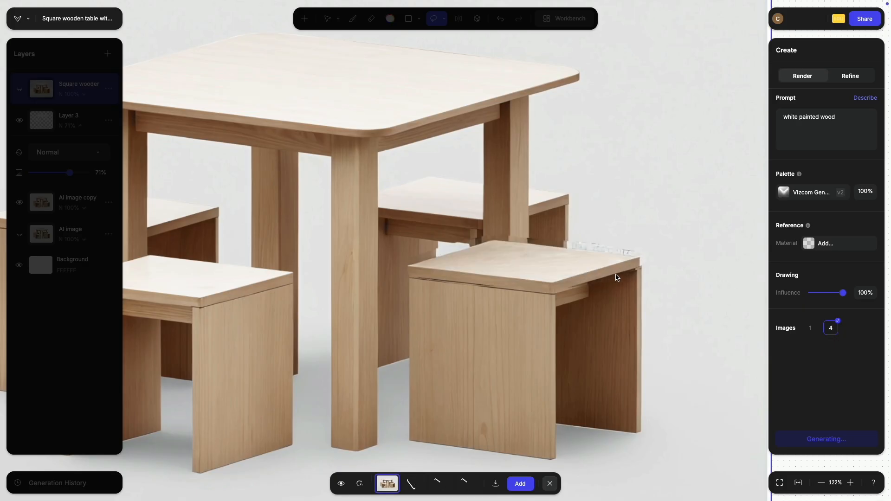
Compare the seat renders with the masked artwork, view the third across the full image, and exit the preview without adding one.
{"action": "left_click", "coordinate": [342, 484]}
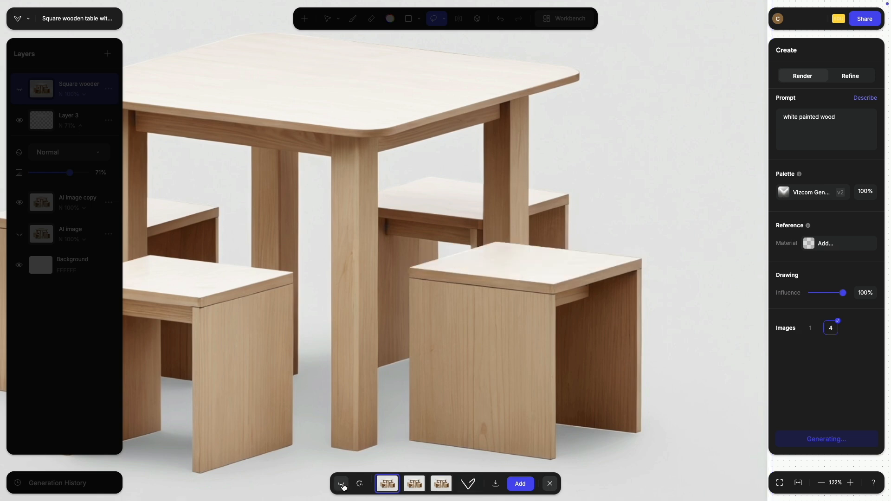
{"action": "left_click", "coordinate": [342, 485]}
{"action": "left_click", "coordinate": [343, 487]}
{"action": "left_click", "coordinate": [414, 484]}
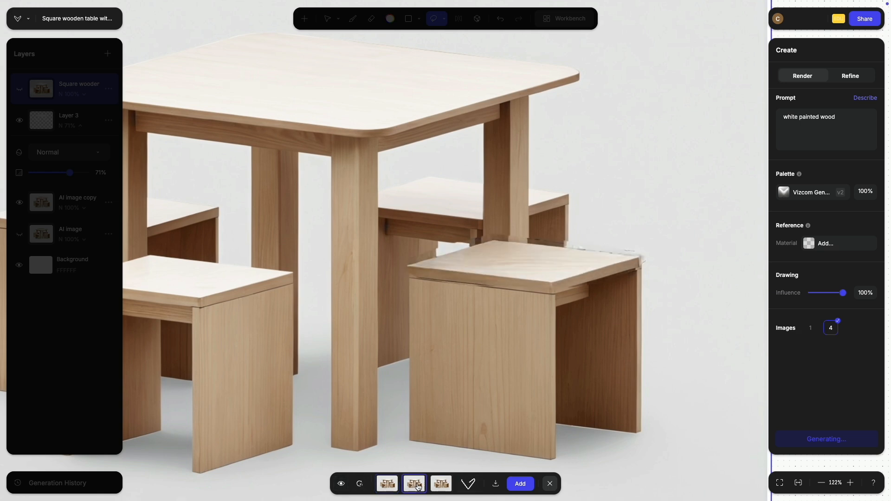
{"action": "left_click", "coordinate": [441, 485]}
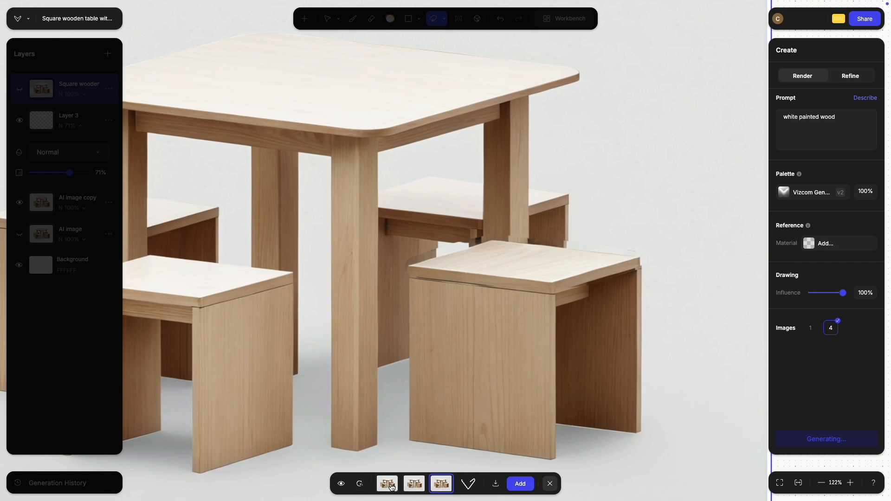
{"action": "left_click", "coordinate": [392, 486]}
{"action": "left_click", "coordinate": [443, 486]}
{"action": "scroll", "coordinate": [470, 311], "scroll_direction": "down", "scroll_amount": 5}
{"action": "left_click_drag", "start_coordinate": [470, 311], "coordinate": [539, 304]}
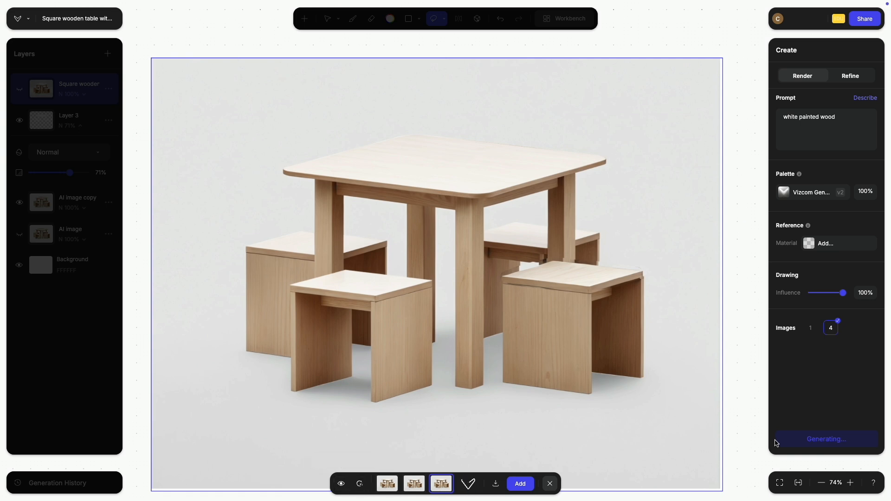
{"action": "left_click", "coordinate": [553, 490]}
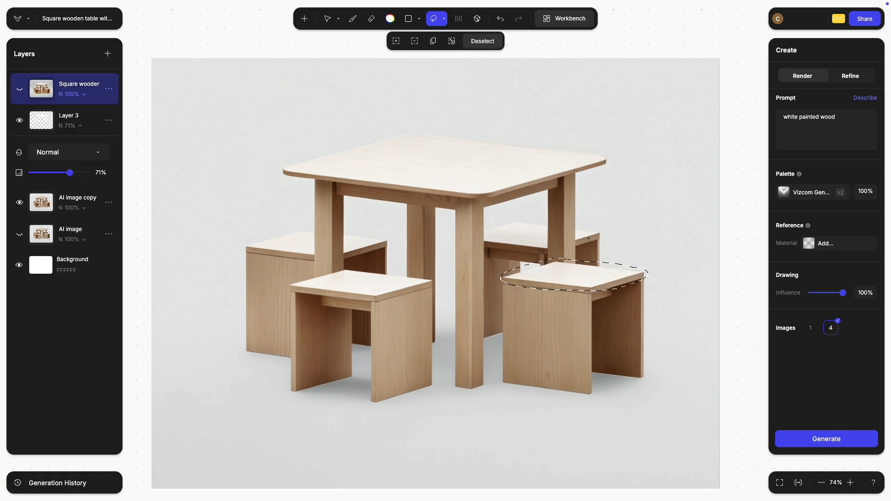
Extend the lasso selection to cover the other three stool seats and the tabletop.
{"action": "scroll", "coordinate": [438, 305], "scroll_direction": "up", "scroll_amount": 3}
{"action": "key", "text": "shift"}
{"action": "mouse_move", "coordinate": [356, 317]}
{"action": "left_mouse_down"}
{"action": "mouse_move", "coordinate": [398, 286]}
{"action": "mouse_move", "coordinate": [299, 265]}
{"action": "mouse_move", "coordinate": [226, 283]}
{"action": "mouse_move", "coordinate": [211, 313]}
{"action": "mouse_move", "coordinate": [284, 327]}
{"action": "mouse_move", "coordinate": [355, 318]}
{"action": "left_mouse_up"}
{"action": "mouse_move", "coordinate": [269, 268]}
{"action": "left_mouse_down"}
{"action": "mouse_move", "coordinate": [325, 257]}
{"action": "mouse_move", "coordinate": [336, 238]}
{"action": "mouse_move", "coordinate": [282, 215]}
{"action": "mouse_move", "coordinate": [169, 213]}
{"action": "mouse_move", "coordinate": [153, 267]}
{"action": "mouse_move", "coordinate": [270, 268]}
{"action": "left_mouse_up"}
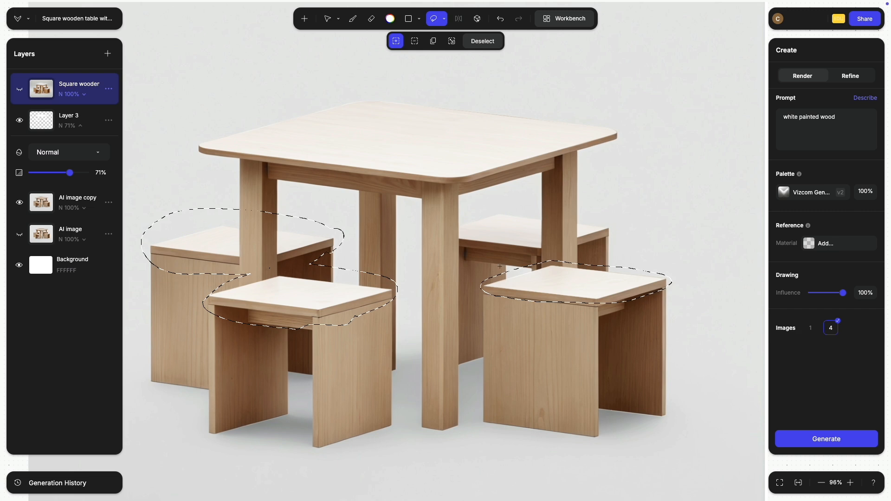
{"action": "mouse_move", "coordinate": [628, 233]}
{"action": "left_mouse_down"}
{"action": "mouse_move", "coordinate": [597, 210]}
{"action": "mouse_move", "coordinate": [525, 206]}
{"action": "left_mouse_up"}
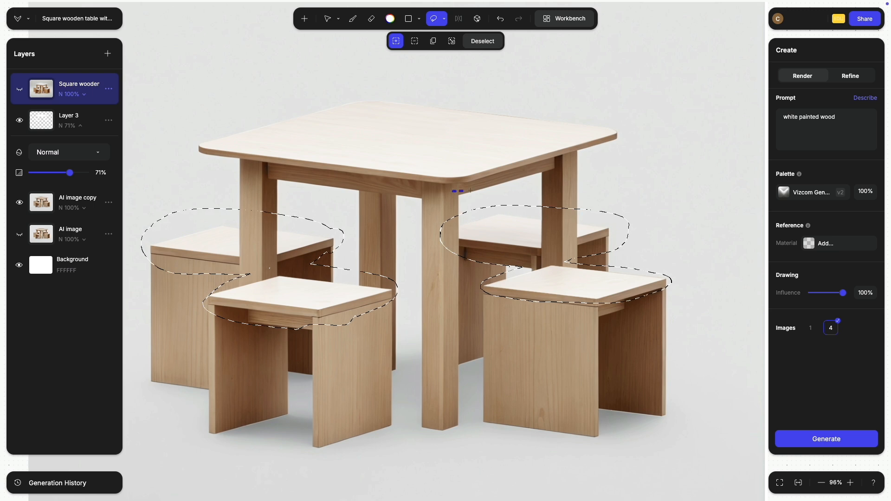
{"action": "mouse_move", "coordinate": [587, 168]}
{"action": "left_mouse_down"}
{"action": "mouse_move", "coordinate": [625, 147]}
{"action": "mouse_move", "coordinate": [577, 101]}
{"action": "mouse_move", "coordinate": [449, 89]}
{"action": "left_mouse_up"}
{"action": "mouse_move", "coordinate": [277, 92]}
{"action": "left_mouse_down"}
{"action": "mouse_move", "coordinate": [218, 108]}
{"action": "mouse_move", "coordinate": [186, 131]}
{"action": "mouse_move", "coordinate": [201, 163]}
{"action": "mouse_move", "coordinate": [286, 185]}
{"action": "left_mouse_up"}
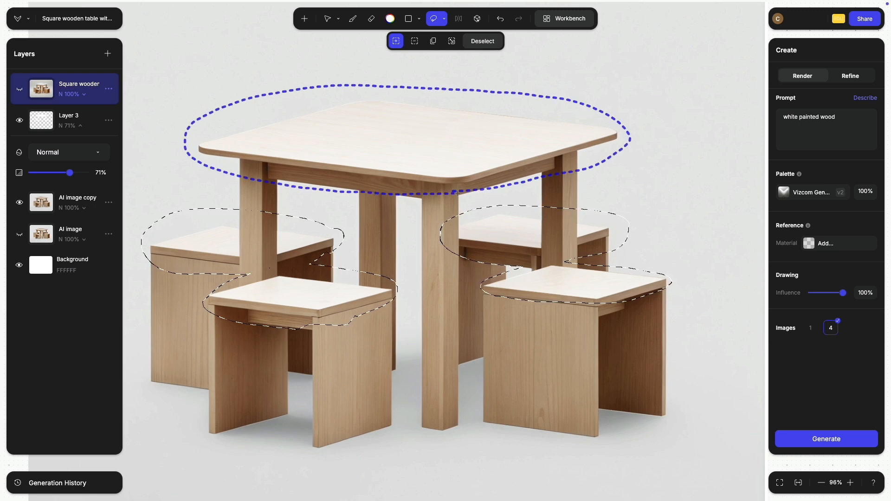
Set the opacity of Layer 3, the white surface mask, to 100%.
{"action": "left_click", "coordinate": [82, 128]}
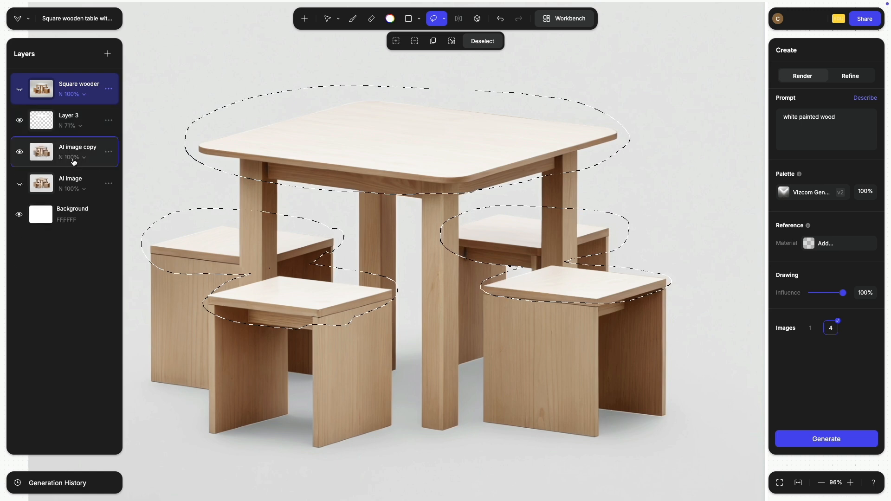
{"action": "left_click", "coordinate": [84, 126]}
{"action": "left_click_drag", "start_coordinate": [69, 173], "coordinate": [131, 175]}
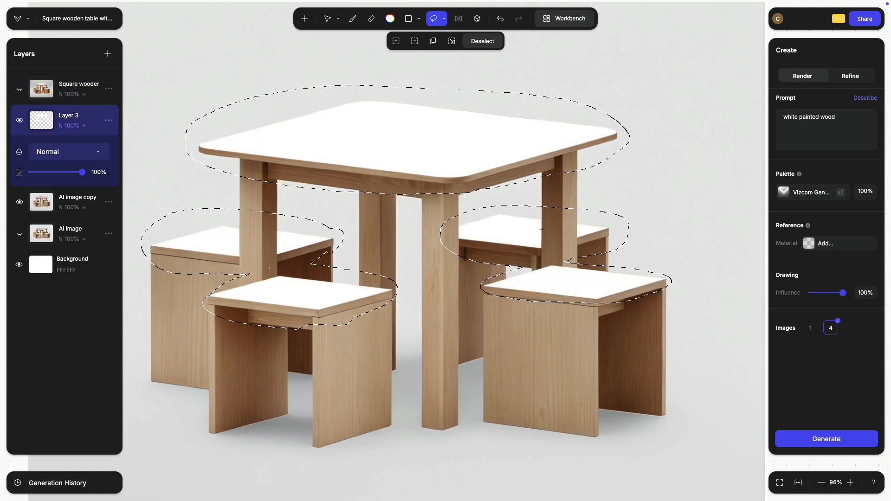
Enlarge the lasso selection around the edges of the two front stool seats.
{"action": "key", "text": "shift"}
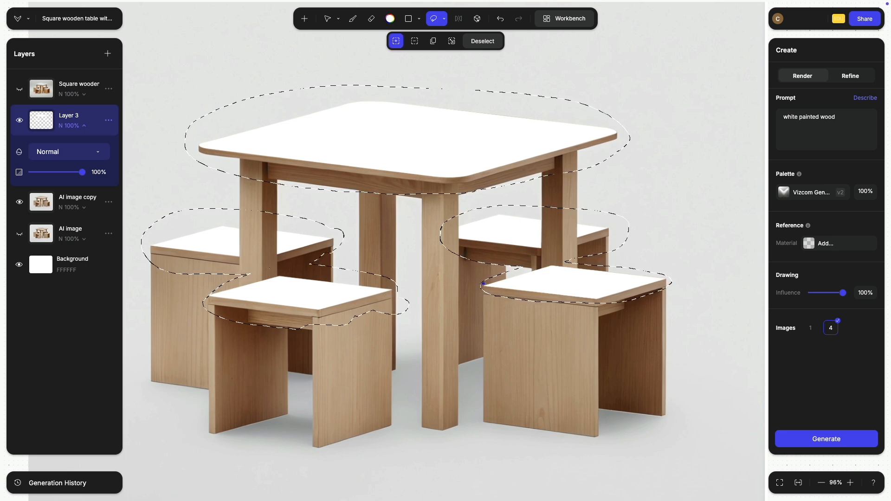
{"action": "left_click_drag", "start_coordinate": [481, 277], "coordinate": [481, 279]}
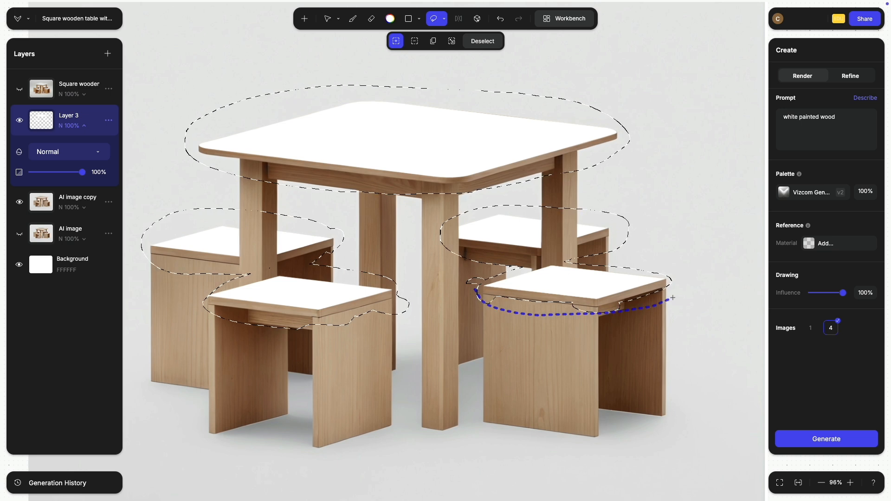
{"action": "left_click_drag", "start_coordinate": [544, 303], "coordinate": [541, 304]}
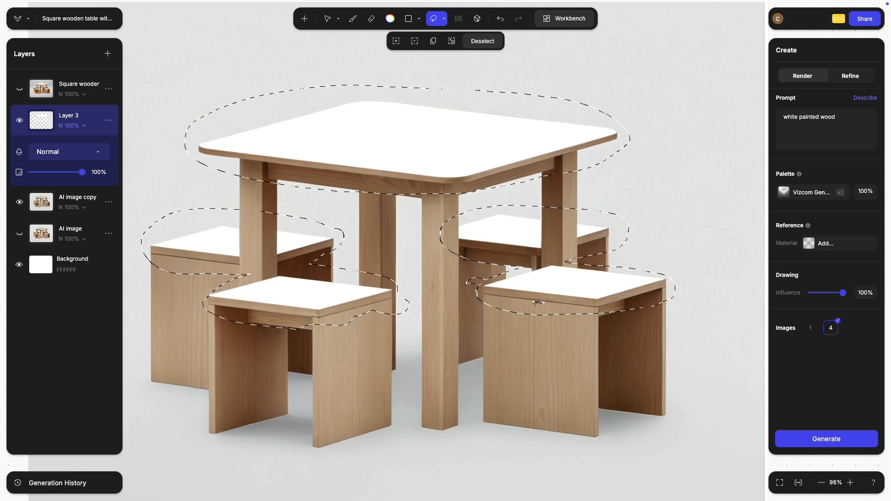
{"action": "key", "text": "shift"}
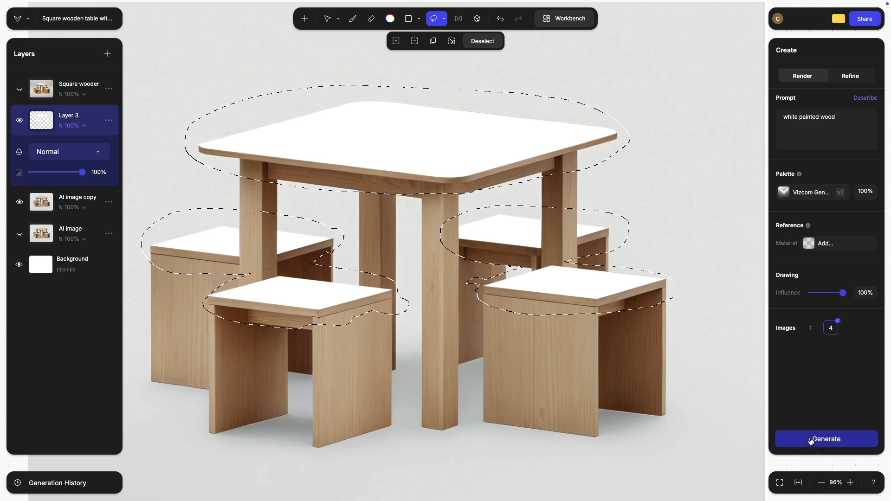
Generate four "white painted wood" renders of the selected surfaces and exit the preview without adding one.
{"action": "left_click", "coordinate": [814, 437]}
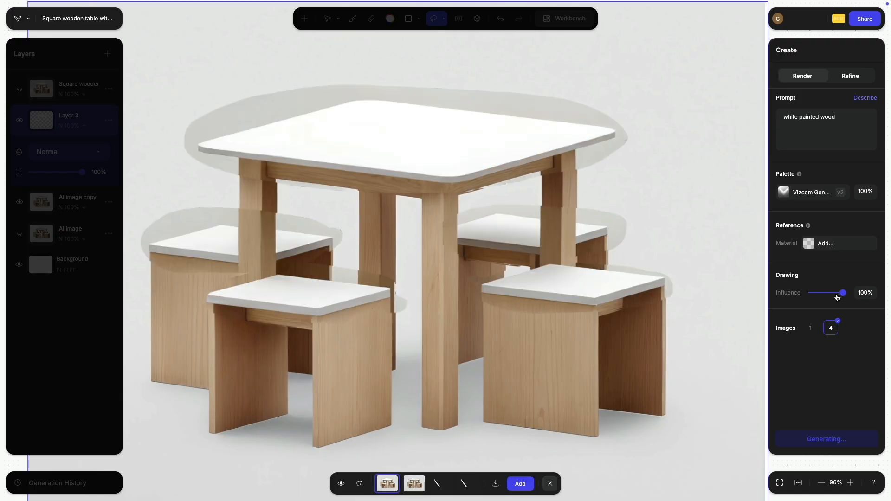
{"action": "left_click", "coordinate": [416, 484]}
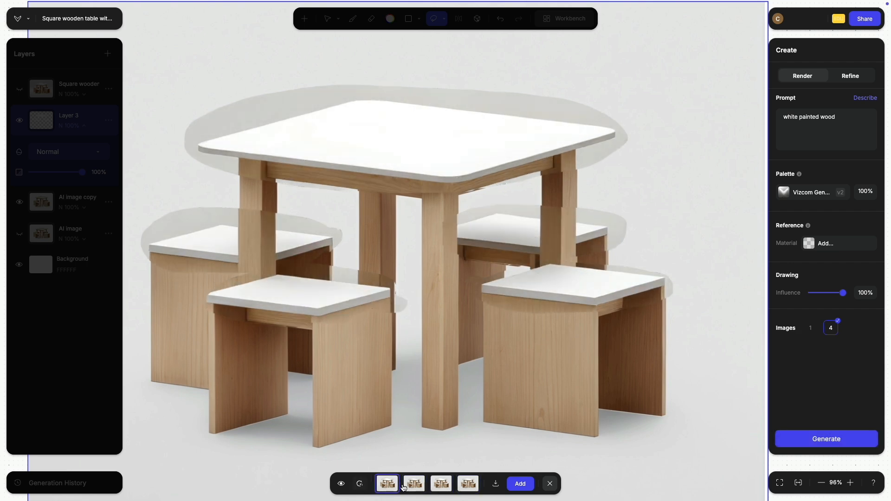
{"action": "left_click", "coordinate": [550, 484]}
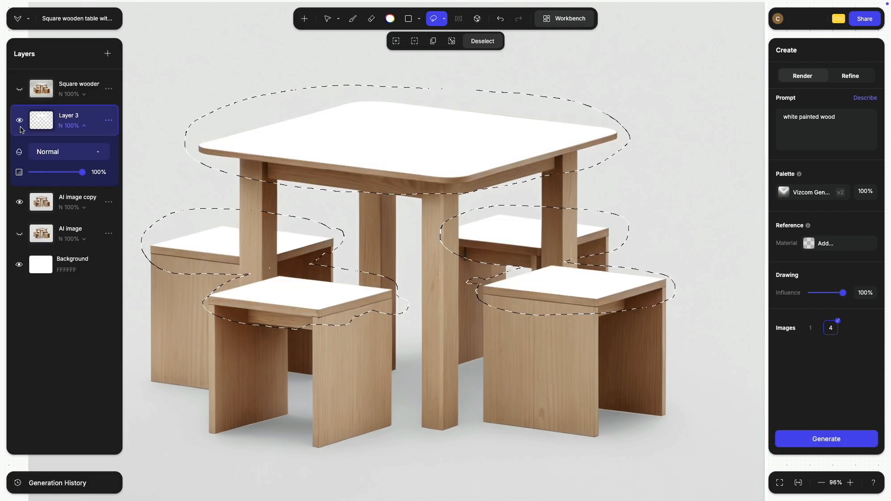
Toggle the full render layer's visibility to compare it with the white-masked artwork, leaving the render shown.
{"action": "left_click", "coordinate": [20, 90]}
{"action": "left_click", "coordinate": [20, 90]}
{"action": "left_click", "coordinate": [20, 89]}
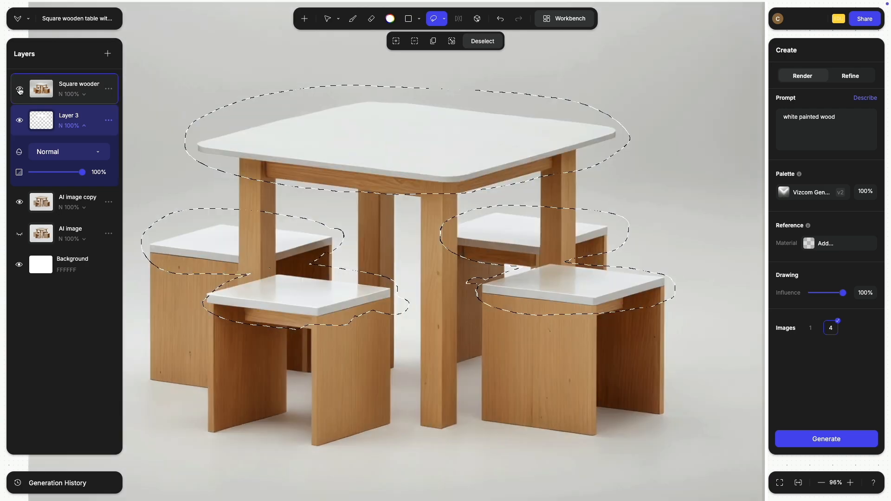
{"action": "left_click", "coordinate": [19, 90]}
{"action": "left_click", "coordinate": [19, 90]}
{"action": "left_click", "coordinate": [20, 90]}
{"action": "left_click", "coordinate": [19, 90]}
{"action": "left_click", "coordinate": [20, 90]}
{"action": "left_click", "coordinate": [19, 89]}
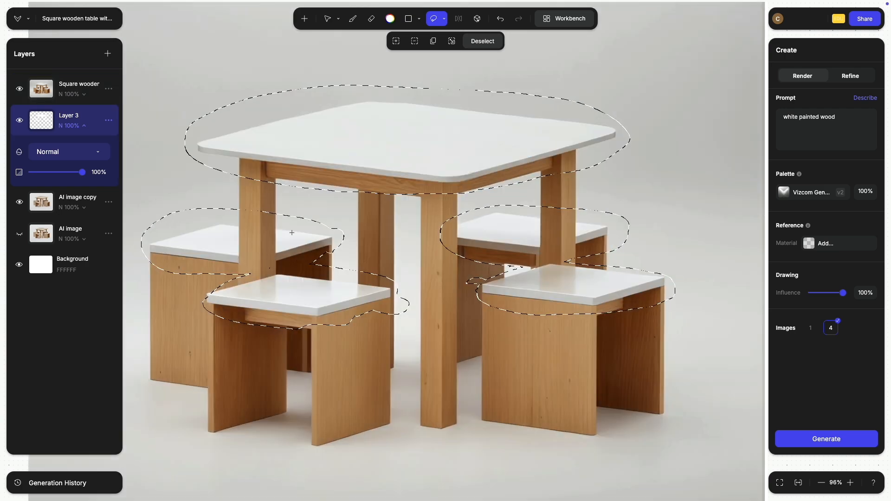
Hide Layer 3, then duplicate the full render layer and hide the lower of the two copies.
{"action": "left_click", "coordinate": [20, 122]}
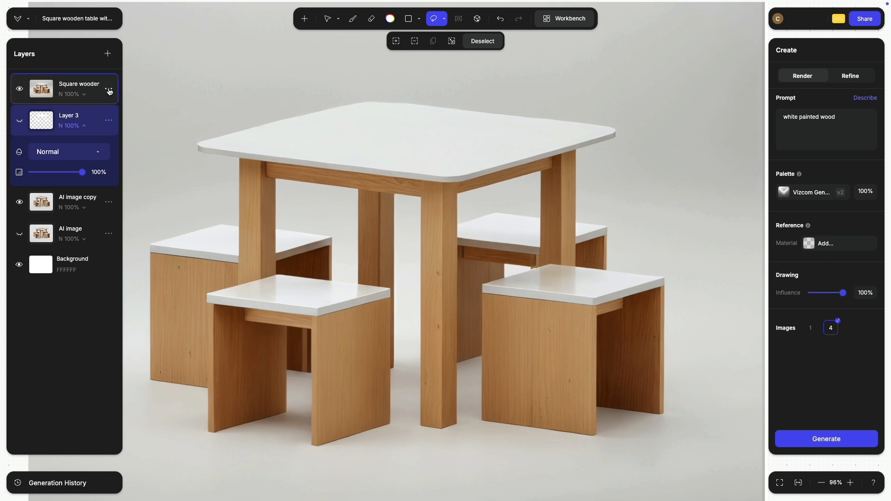
{"action": "left_click", "coordinate": [109, 91]}
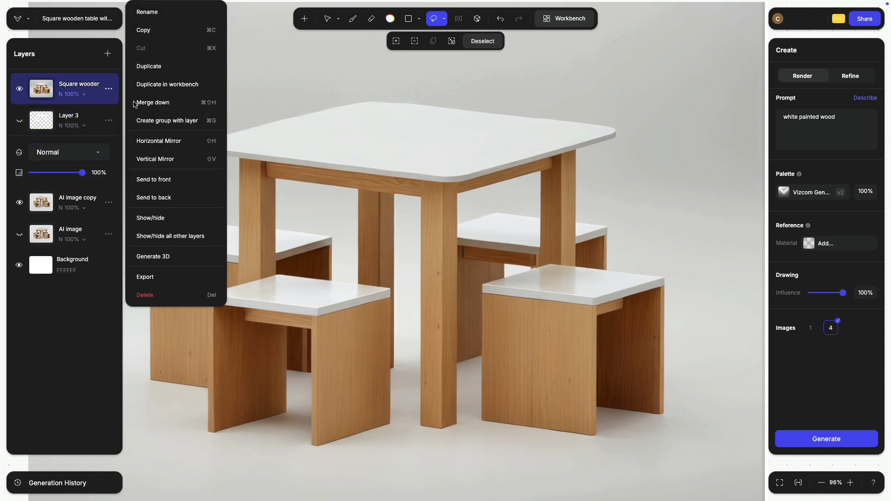
{"action": "left_click", "coordinate": [174, 73]}
{"action": "left_click", "coordinate": [20, 121]}
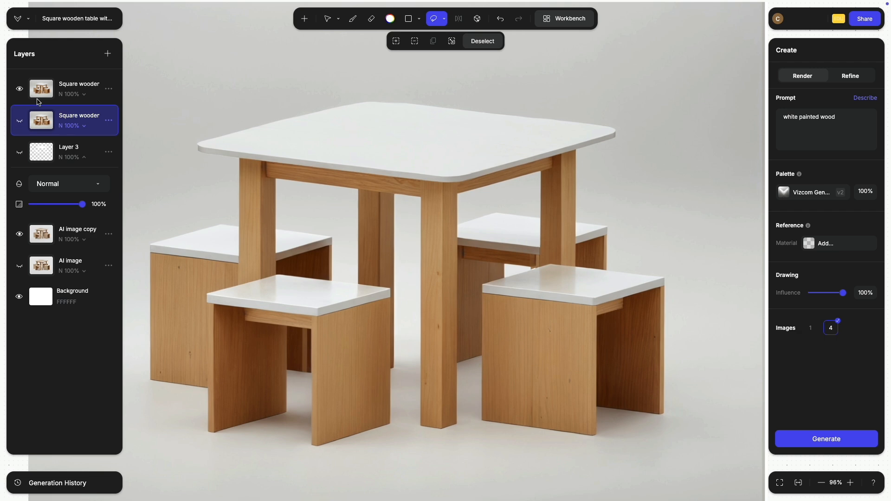
Lower the top render layer's opacity to 68% and hide the AI image copy layer.
{"action": "right_click", "coordinate": [43, 95]}
{"action": "left_click", "coordinate": [85, 95]}
{"action": "left_click", "coordinate": [85, 95]}
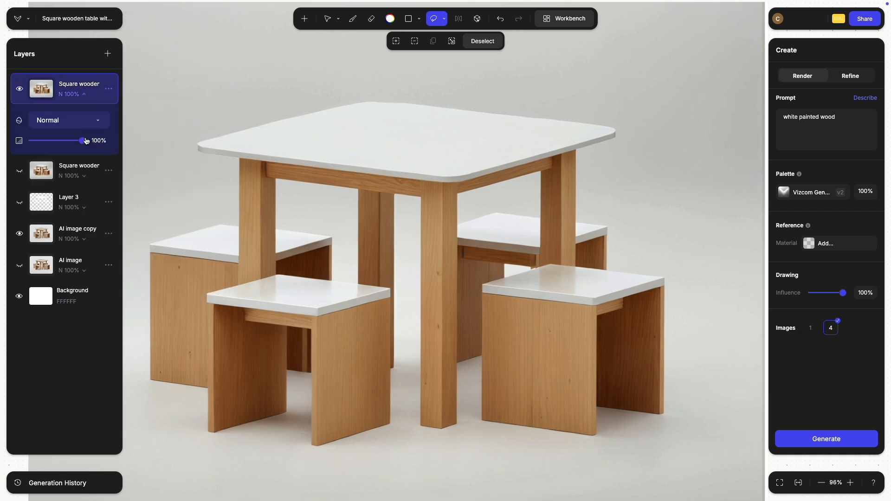
{"action": "left_click_drag", "start_coordinate": [84, 141], "coordinate": [68, 146]}
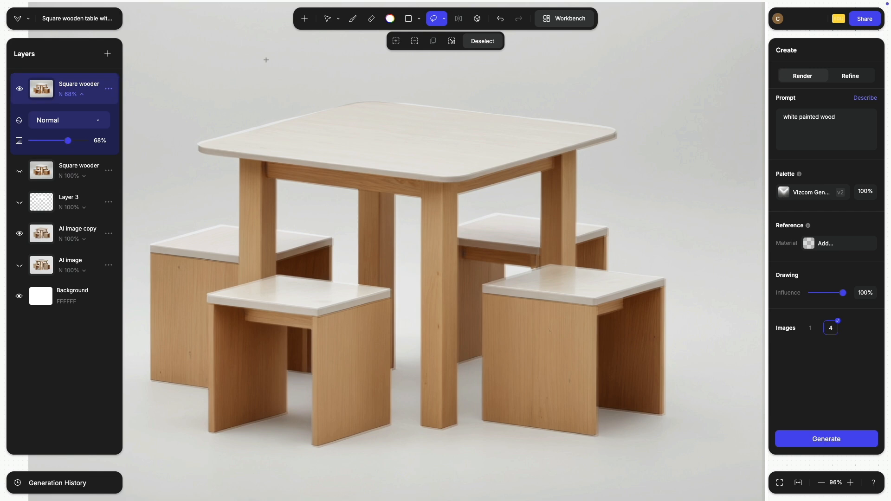
{"action": "left_click", "coordinate": [19, 234]}
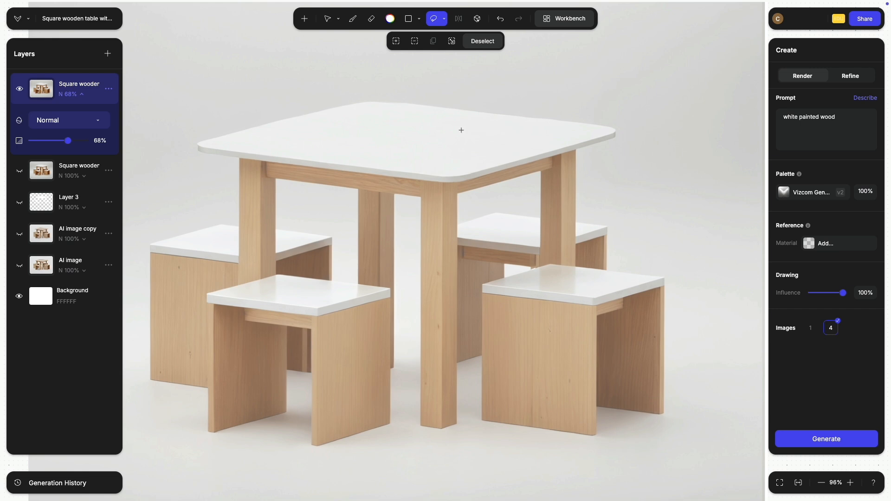
Use Auto Selection on the top render layer to select the white tabletop and all four stool seats.
{"action": "left_click", "coordinate": [444, 21]}
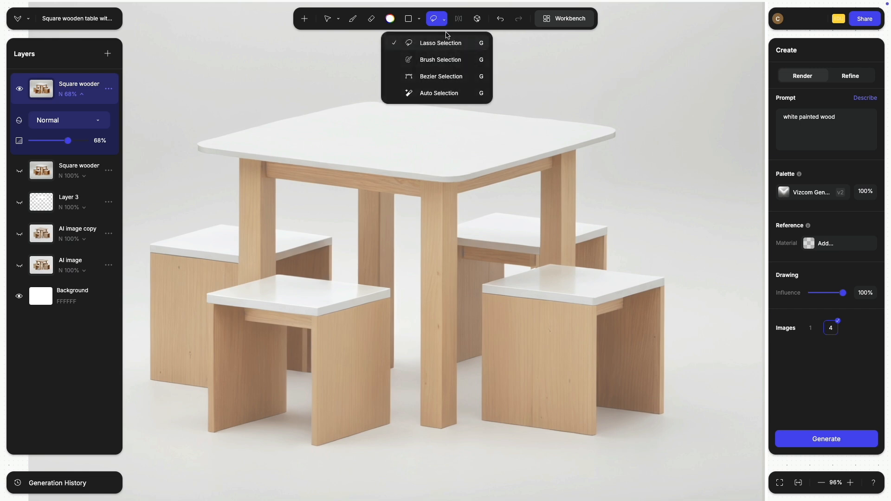
{"action": "left_click", "coordinate": [435, 94]}
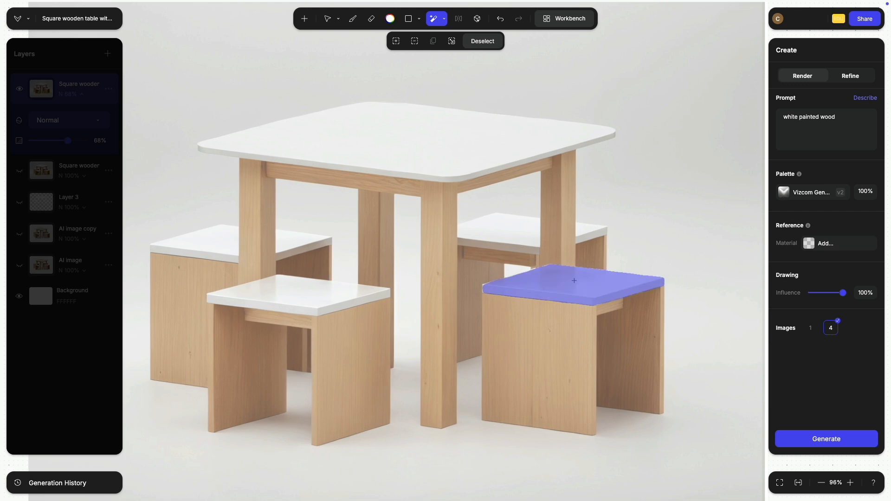
{"action": "left_click", "coordinate": [574, 280]}
{"action": "left_click", "coordinate": [297, 294]}
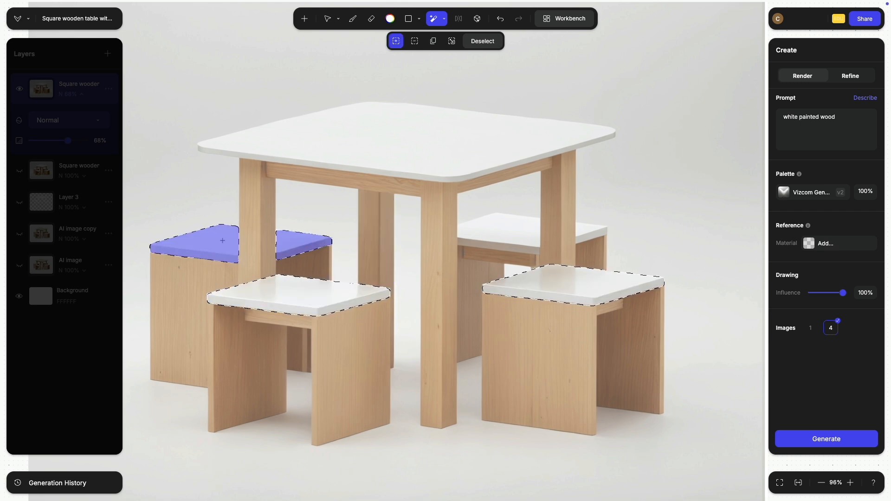
{"action": "left_click", "coordinate": [223, 241]}
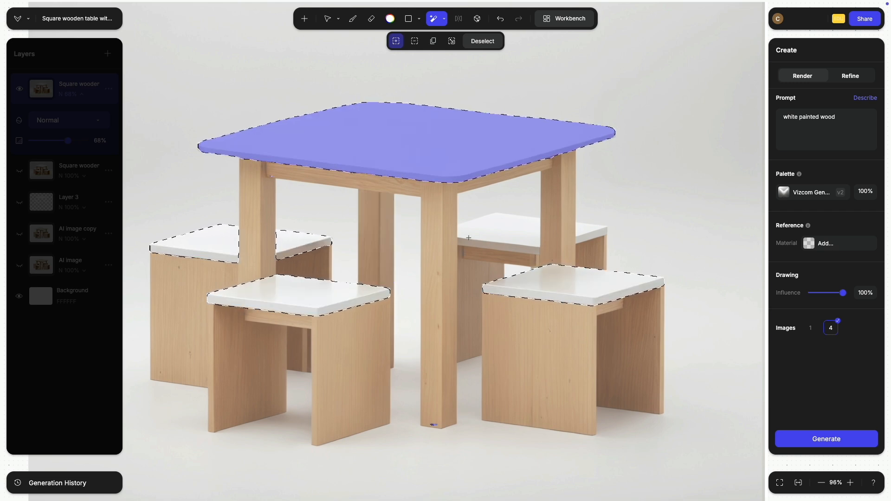
{"action": "left_click", "coordinate": [514, 232]}
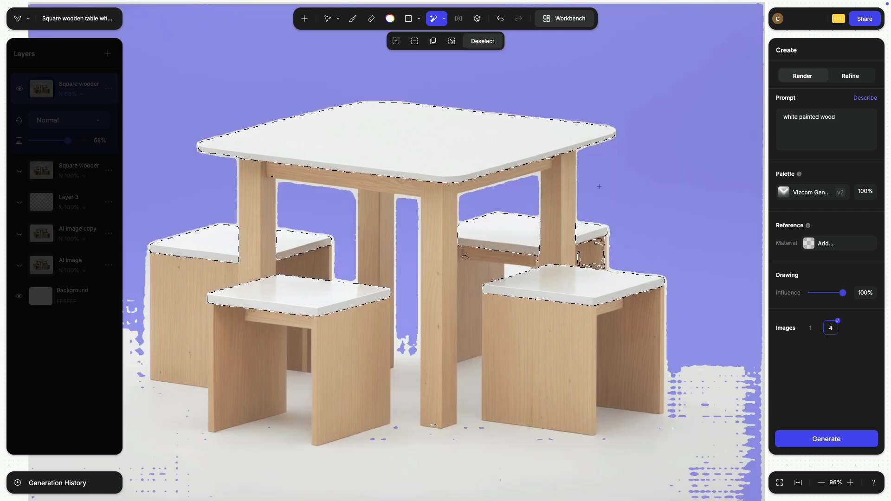
Cut the top render layer down to the tabletop and seats by deleting the inverted selection, and clear the selection.
{"action": "left_click", "coordinate": [453, 42]}
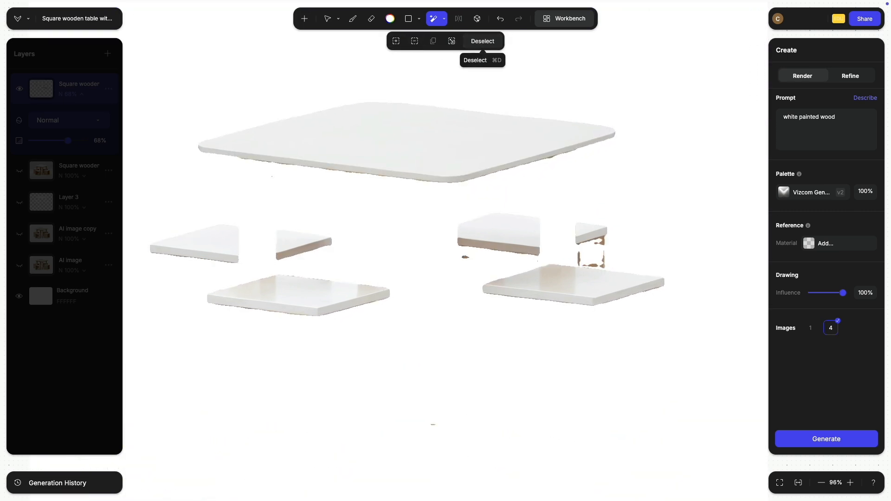
{"action": "left_click", "coordinate": [483, 46]}
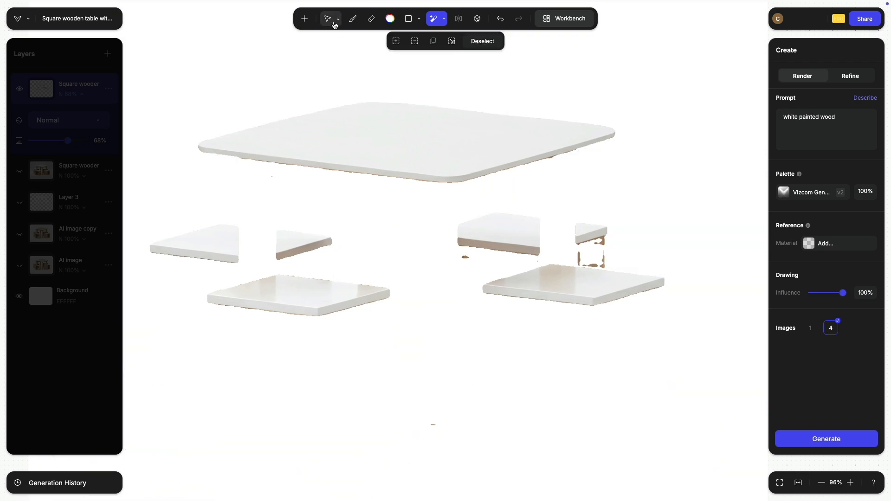
{"action": "left_click", "coordinate": [328, 18]}
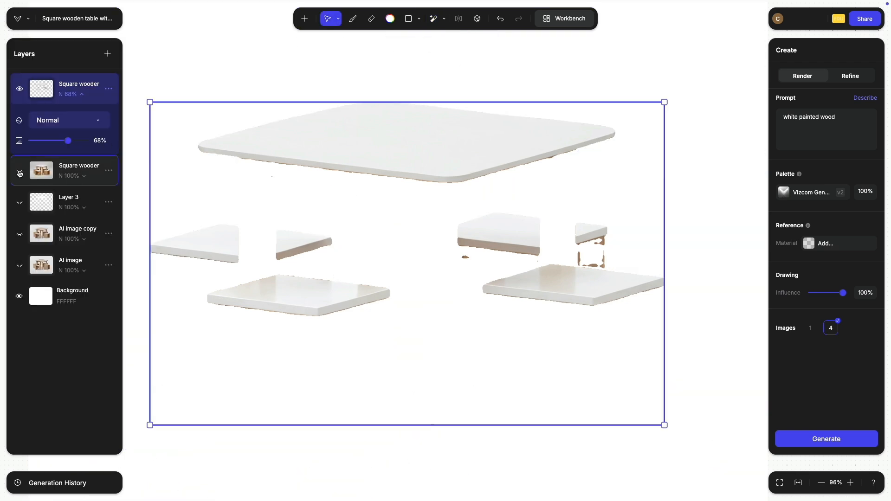
Toggle the AI image copy layer's visibility to compare the cut-out white surfaces with the wooden furniture beneath.
{"action": "left_click", "coordinate": [19, 235]}
{"action": "left_click", "coordinate": [19, 235]}
{"action": "left_click", "coordinate": [20, 234]}
{"action": "left_click", "coordinate": [19, 235]}
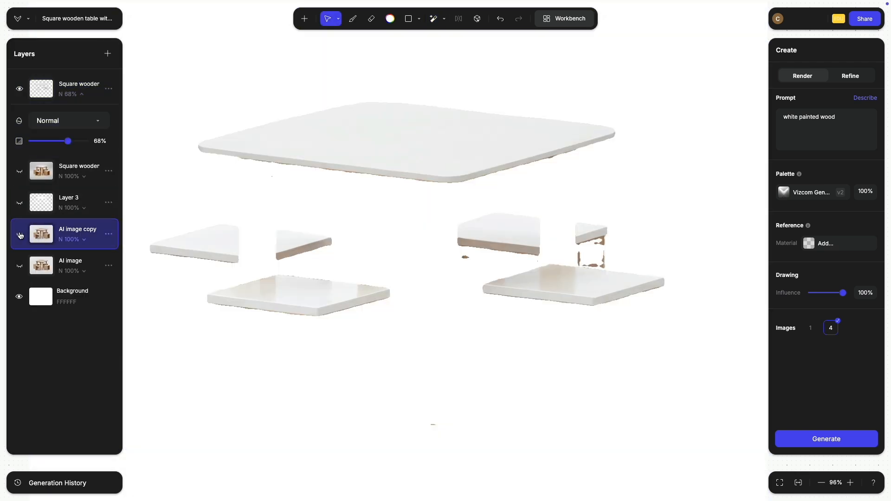
{"action": "left_click", "coordinate": [20, 234]}
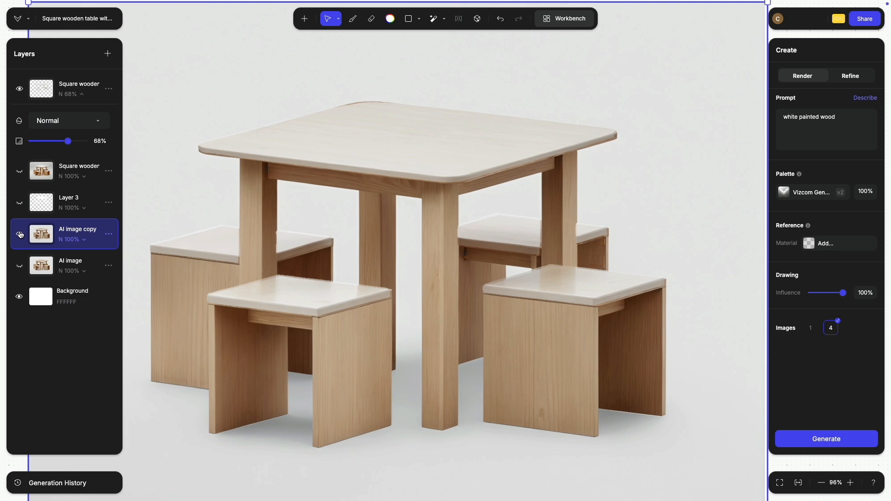
{"action": "left_click", "coordinate": [19, 235]}
{"action": "left_click", "coordinate": [20, 234]}
{"action": "left_click", "coordinate": [19, 234]}
{"action": "left_click", "coordinate": [19, 235]}
{"action": "left_click", "coordinate": [19, 235]}
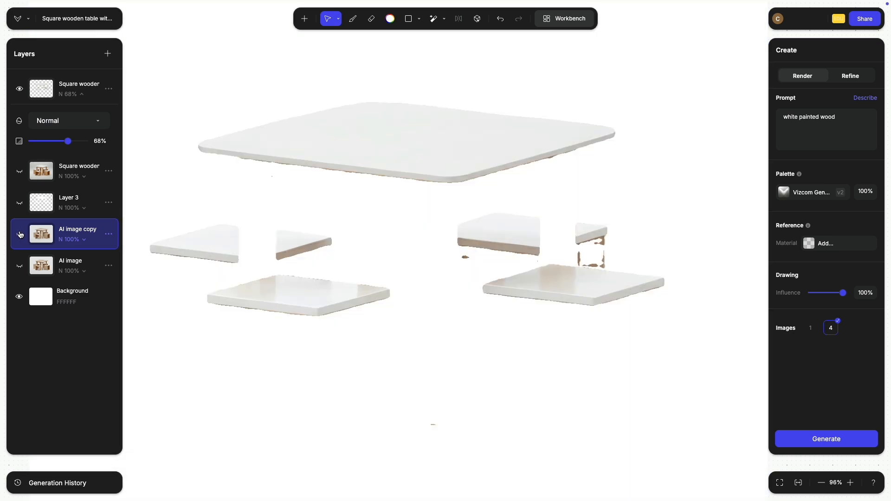
{"action": "left_click", "coordinate": [20, 234]}
{"action": "left_click", "coordinate": [20, 234]}
Set up the eraser on the top render layer with a 27 px size and 44% hardness.
{"action": "scroll", "coordinate": [294, 274], "scroll_direction": "up", "scroll_amount": 10}
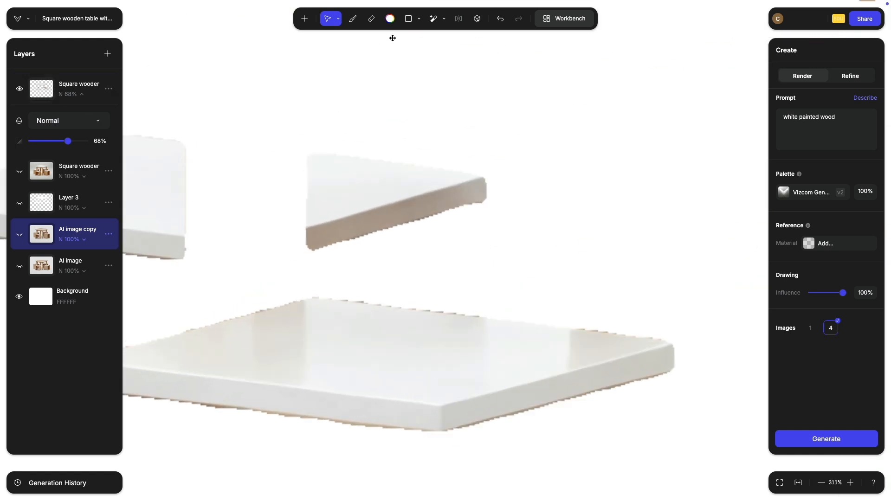
{"action": "left_click", "coordinate": [371, 19]}
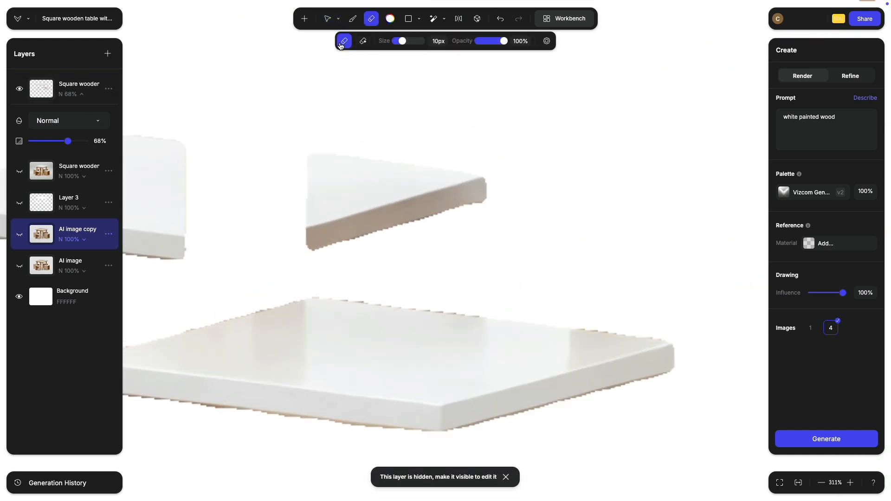
{"action": "right_click", "coordinate": [48, 90]}
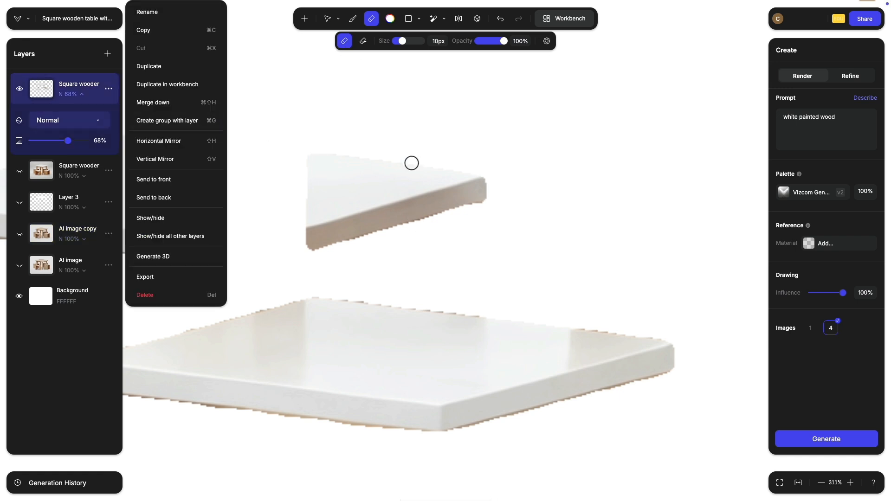
{"action": "left_click", "coordinate": [547, 41]}
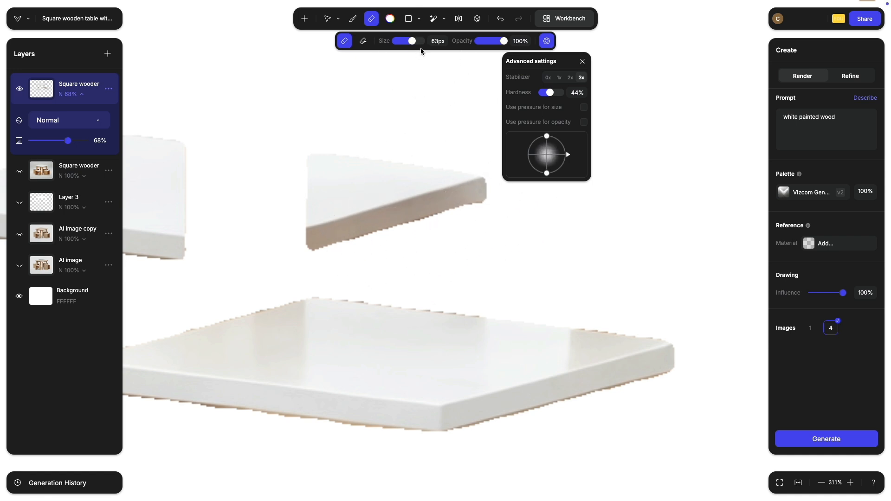
{"action": "scroll", "coordinate": [390, 245], "scroll_direction": "up", "scroll_amount": 5}
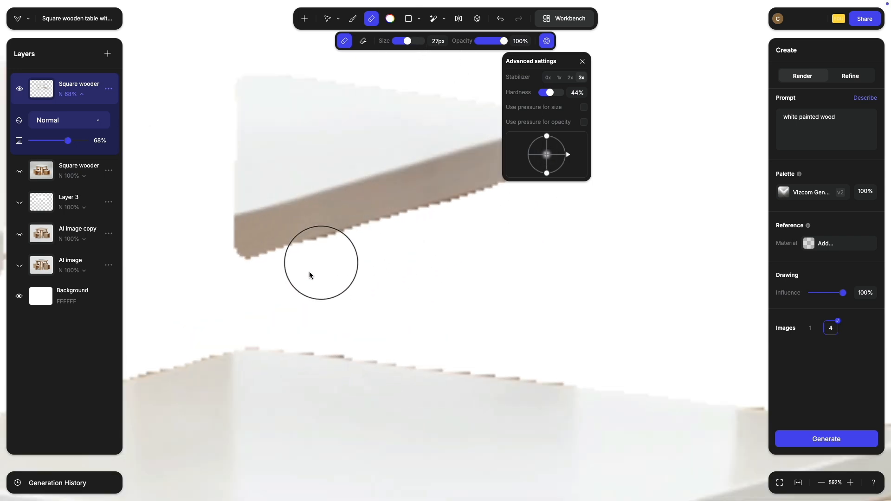
Erase the brown side edge beneath the small right-hand part of the back-left stool seat.
{"action": "mouse_move", "coordinate": [307, 271]}
{"action": "left_mouse_down"}
{"action": "mouse_move", "coordinate": [273, 269]}
{"action": "mouse_move", "coordinate": [398, 249]}
{"action": "left_mouse_up"}
{"action": "mouse_move", "coordinate": [408, 250]}
{"action": "left_mouse_down"}
{"action": "mouse_move", "coordinate": [301, 297]}
{"action": "mouse_move", "coordinate": [418, 269]}
{"action": "mouse_move", "coordinate": [398, 253]}
{"action": "mouse_move", "coordinate": [412, 246]}
{"action": "left_mouse_up"}
{"action": "left_click_drag", "start_coordinate": [268, 344], "coordinate": [416, 315]}
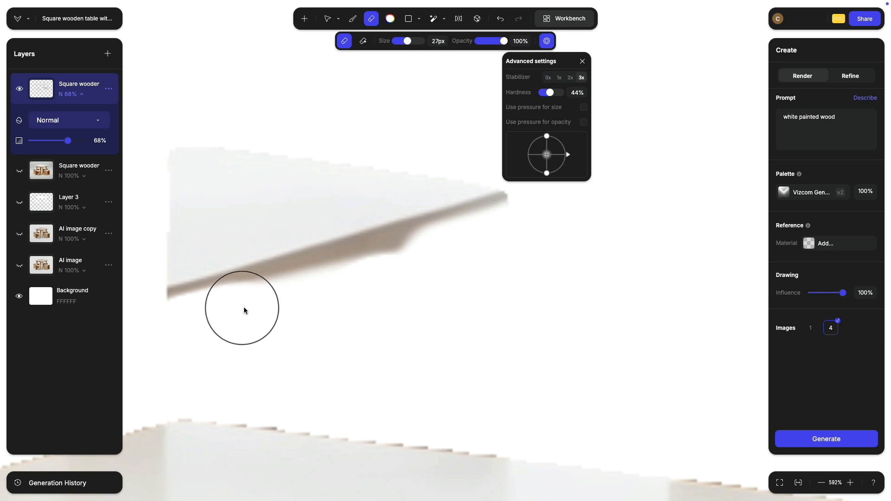
{"action": "left_click_drag", "start_coordinate": [345, 278], "coordinate": [523, 235]}
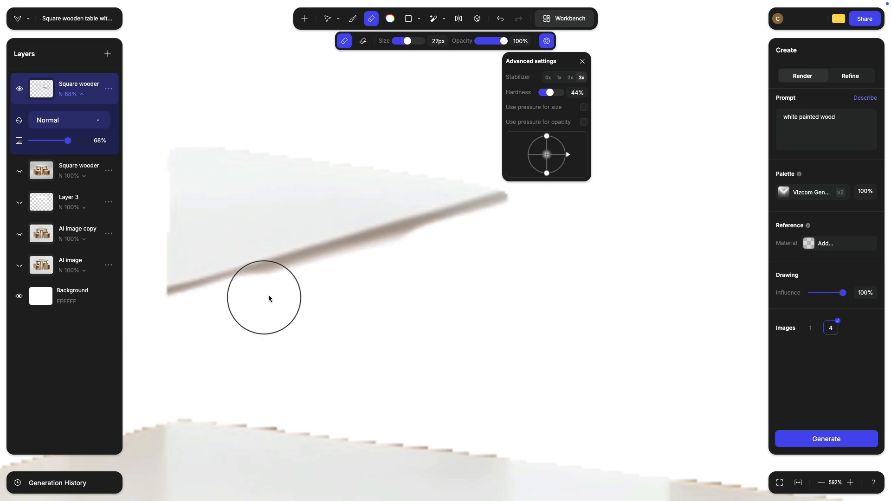
{"action": "left_click_drag", "start_coordinate": [269, 298], "coordinate": [551, 227]}
Erase both visible side edges of the front-left stool seat so only its flat top surface remains.
{"action": "scroll", "coordinate": [578, 288], "scroll_direction": "down", "scroll_amount": 3}
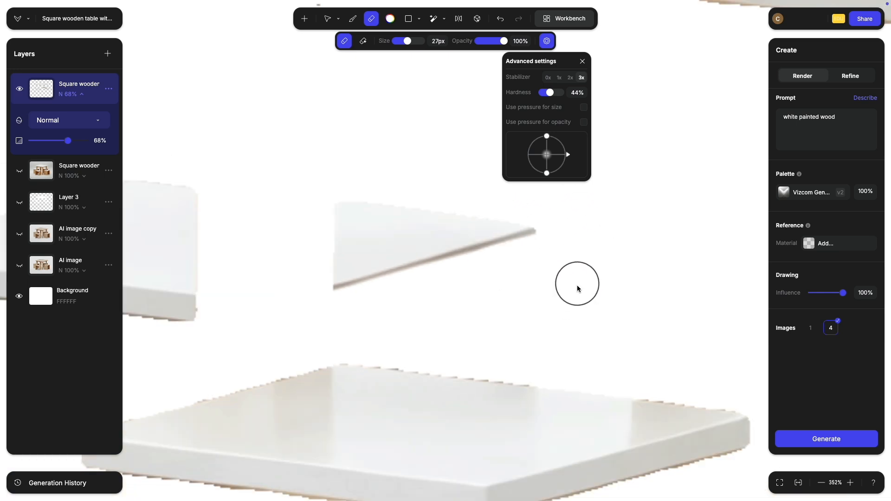
{"action": "scroll", "coordinate": [578, 285], "scroll_direction": "down", "scroll_amount": 1}
{"action": "left_click_drag", "start_coordinate": [578, 286], "coordinate": [490, 208]}
{"action": "scroll", "coordinate": [577, 390], "scroll_direction": "up", "scroll_amount": 3}
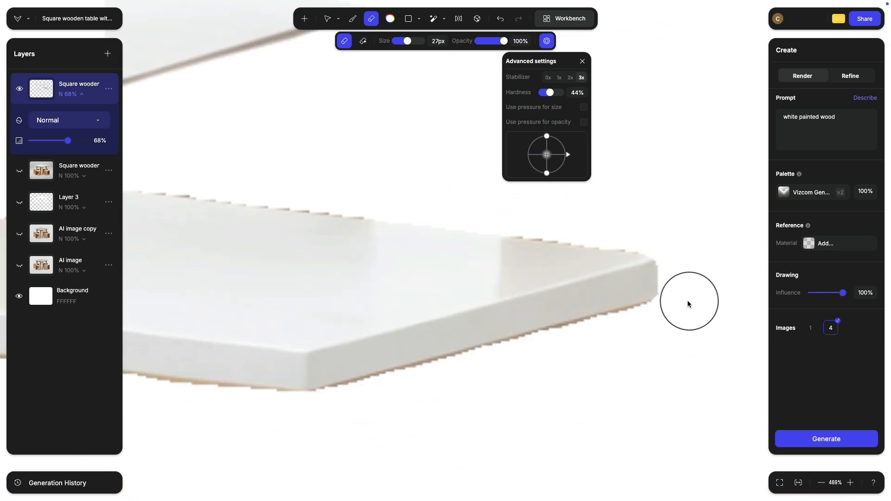
{"action": "mouse_move", "coordinate": [689, 304]}
{"action": "left_mouse_down"}
{"action": "mouse_move", "coordinate": [368, 372]}
{"action": "mouse_move", "coordinate": [239, 413]}
{"action": "mouse_move", "coordinate": [516, 328]}
{"action": "mouse_move", "coordinate": [715, 285]}
{"action": "left_mouse_up"}
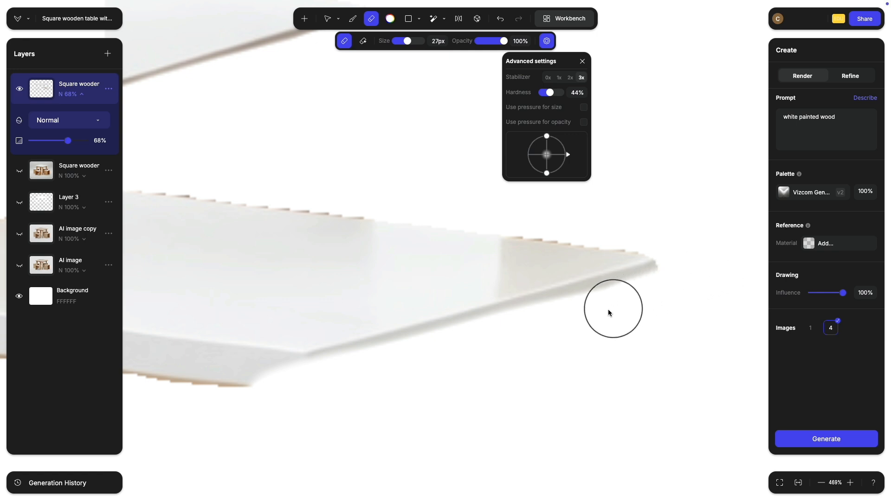
{"action": "mouse_move", "coordinate": [608, 310]}
{"action": "left_mouse_down"}
{"action": "mouse_move", "coordinate": [342, 384]}
{"action": "mouse_move", "coordinate": [287, 383]}
{"action": "mouse_move", "coordinate": [706, 271]}
{"action": "left_mouse_up"}
{"action": "scroll", "coordinate": [458, 442], "scroll_direction": "down", "scroll_amount": 3}
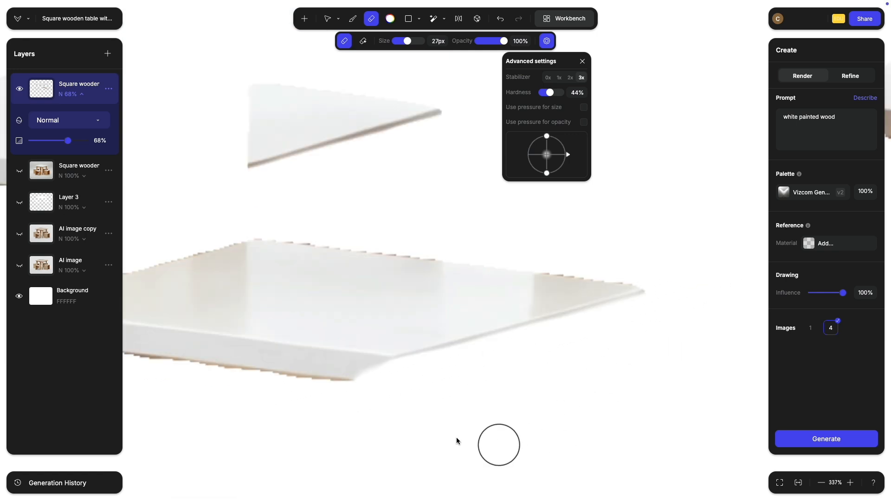
{"action": "scroll", "coordinate": [458, 441], "scroll_direction": "left", "scroll_amount": 5}
{"action": "scroll", "coordinate": [277, 354], "scroll_direction": "left", "scroll_amount": 2}
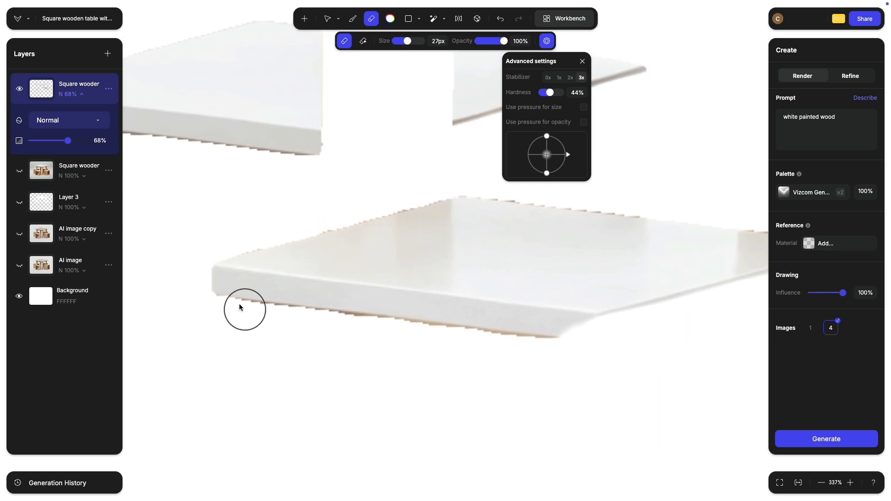
{"action": "left_click_drag", "start_coordinate": [201, 288], "coordinate": [600, 338]}
{"action": "left_click_drag", "start_coordinate": [221, 287], "coordinate": [604, 347]}
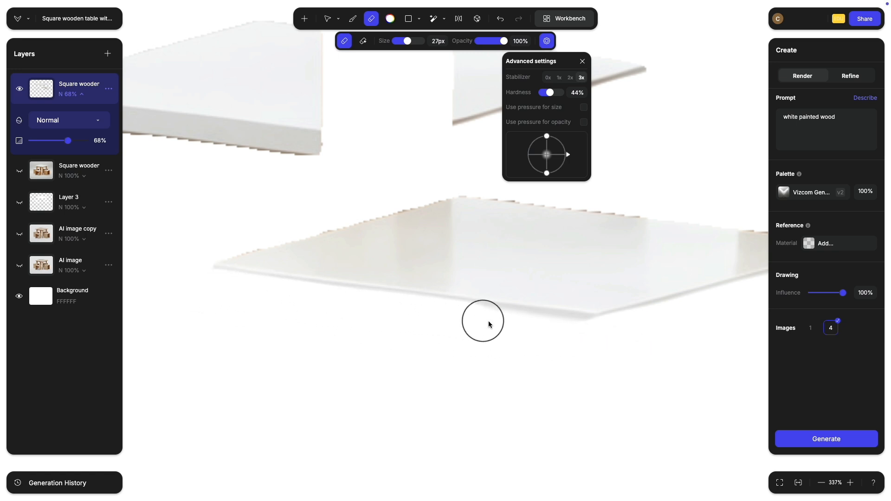
Erase the side edge from the left part of the back-left stool seat and clean up the lower edge of its right part.
{"action": "scroll", "coordinate": [565, 341], "scroll_direction": "up", "scroll_amount": 5}
{"action": "scroll", "coordinate": [566, 341], "scroll_direction": "left", "scroll_amount": 5}
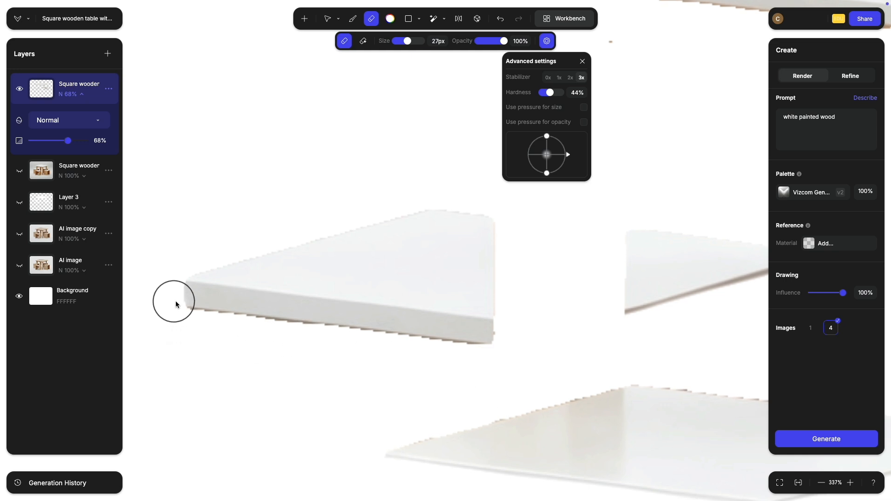
{"action": "left_click_drag", "start_coordinate": [176, 305], "coordinate": [511, 344]}
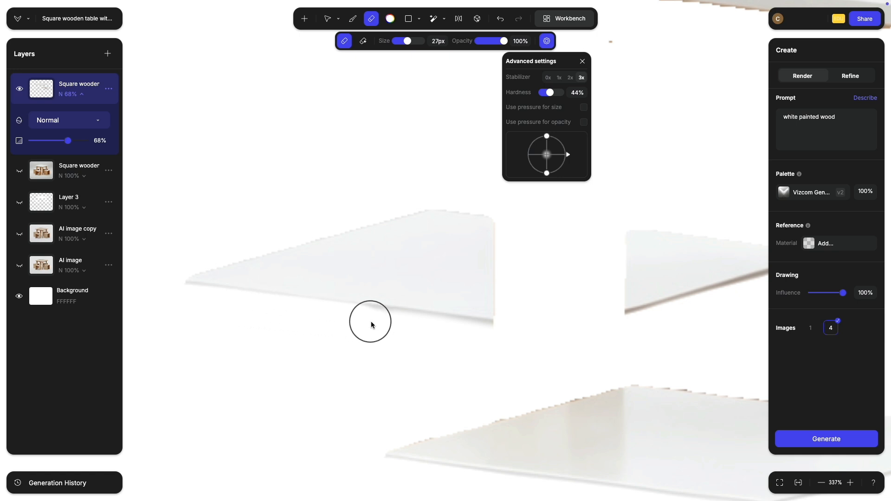
{"action": "left_click_drag", "start_coordinate": [394, 326], "coordinate": [532, 340]}
{"action": "scroll", "coordinate": [413, 319], "scroll_direction": "right", "scroll_amount": 8}
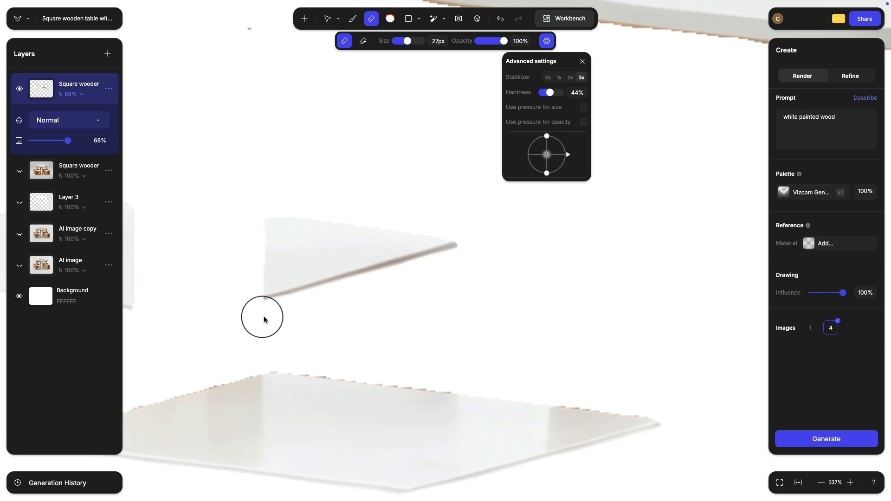
{"action": "left_click_drag", "start_coordinate": [264, 319], "coordinate": [517, 254]}
Erase the brown side edges of the back-right stool seat and the stray brown fragments below its smaller part.
{"action": "scroll", "coordinate": [442, 274], "scroll_direction": "right", "scroll_amount": 6}
{"action": "scroll", "coordinate": [442, 273], "scroll_direction": "down", "scroll_amount": 2}
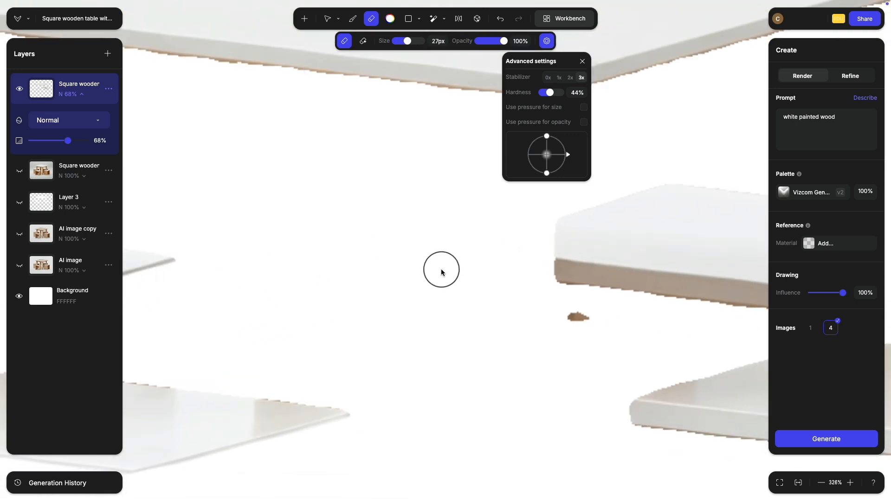
{"action": "scroll", "coordinate": [310, 307], "scroll_direction": "down", "scroll_amount": 5}
{"action": "scroll", "coordinate": [351, 312], "scroll_direction": "up", "scroll_amount": 1}
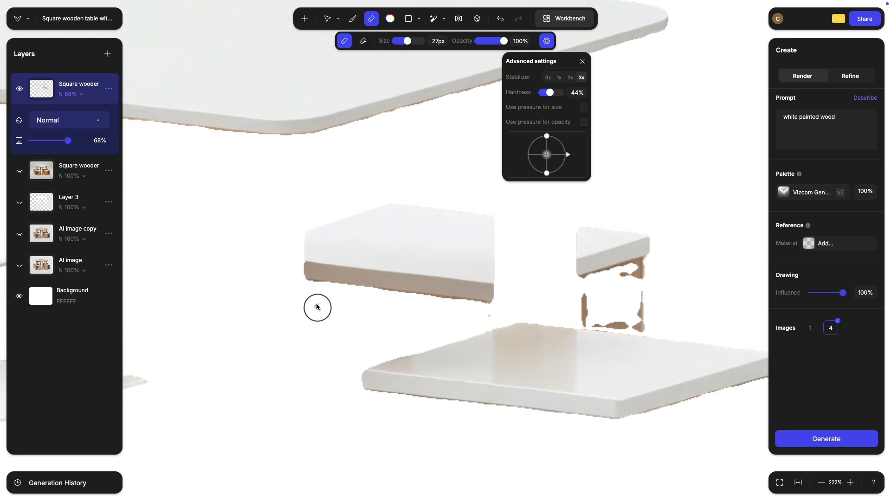
{"action": "left_click_drag", "start_coordinate": [309, 278], "coordinate": [501, 305]}
{"action": "scroll", "coordinate": [295, 312], "scroll_direction": "right", "scroll_amount": 6}
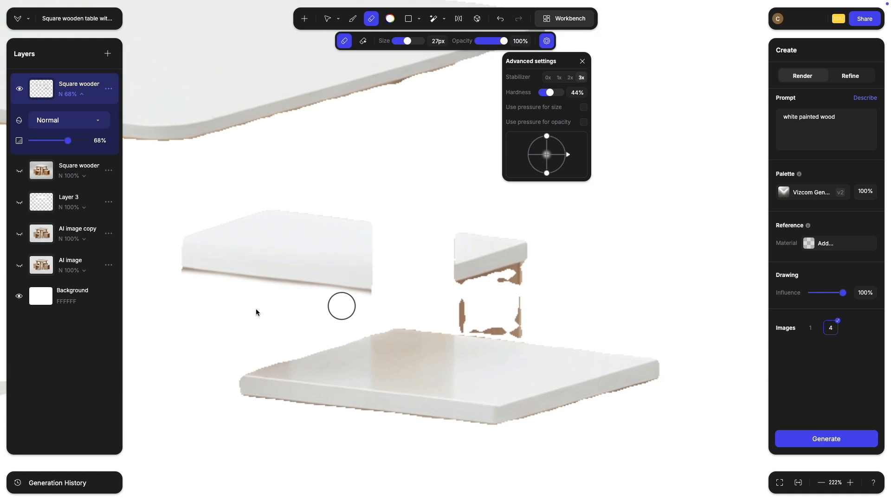
{"action": "mouse_move", "coordinate": [311, 292]}
{"action": "left_mouse_down"}
{"action": "mouse_move", "coordinate": [385, 260]}
{"action": "mouse_move", "coordinate": [322, 305]}
{"action": "left_mouse_up"}
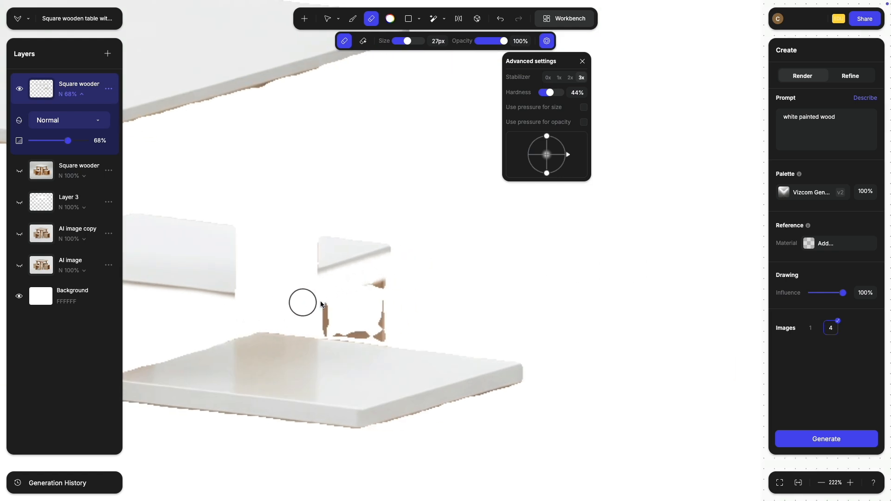
{"action": "mouse_move", "coordinate": [363, 335]}
{"action": "left_mouse_down"}
{"action": "mouse_move", "coordinate": [396, 339]}
{"action": "mouse_move", "coordinate": [384, 305]}
{"action": "left_mouse_up"}
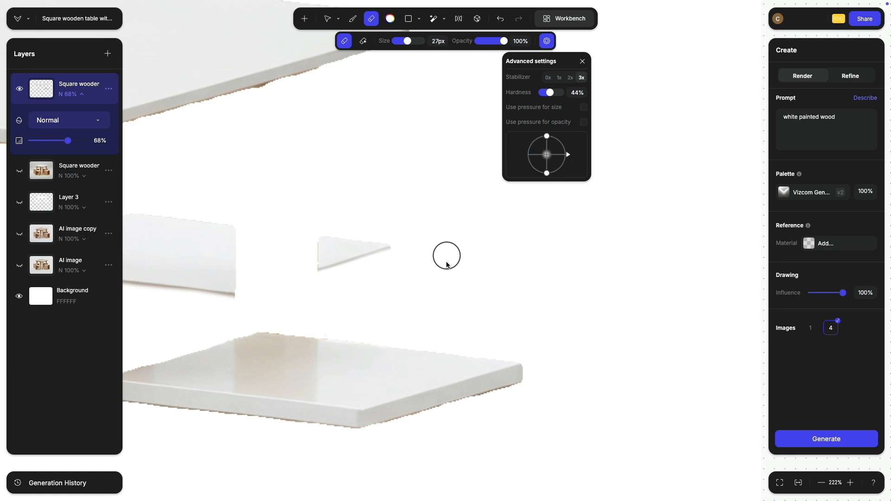
Erase both visible side edges of the front-right stool seat, leaving only its top surface.
{"action": "left_click_drag", "start_coordinate": [545, 382], "coordinate": [357, 435]}
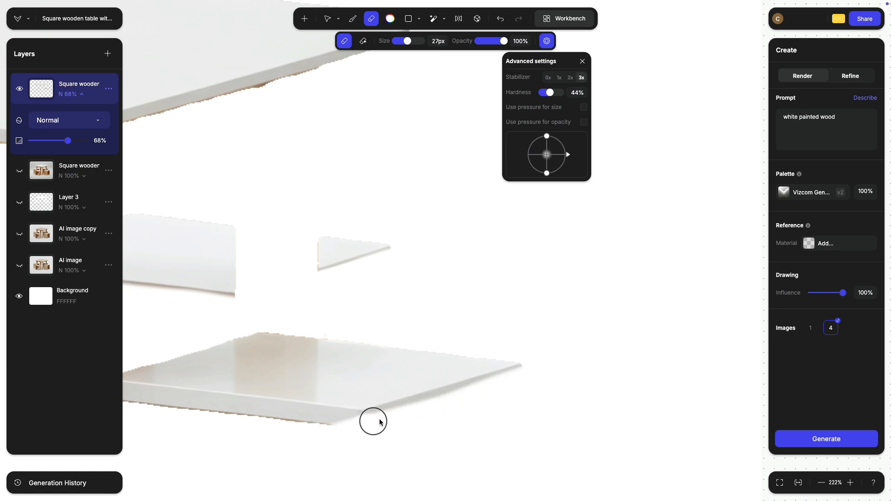
{"action": "scroll", "coordinate": [544, 378], "scroll_direction": "left", "scroll_amount": 5}
{"action": "scroll", "coordinate": [544, 378], "scroll_direction": "down", "scroll_amount": 3}
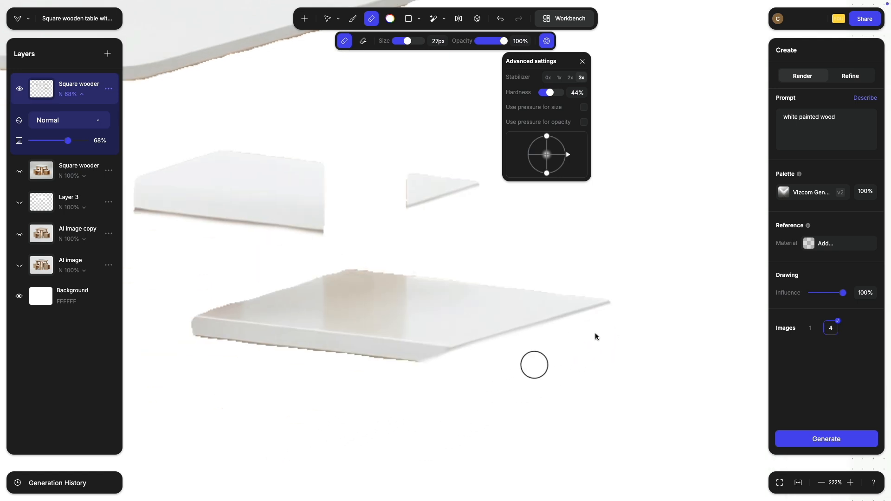
{"action": "left_click_drag", "start_coordinate": [296, 294], "coordinate": [509, 317]}
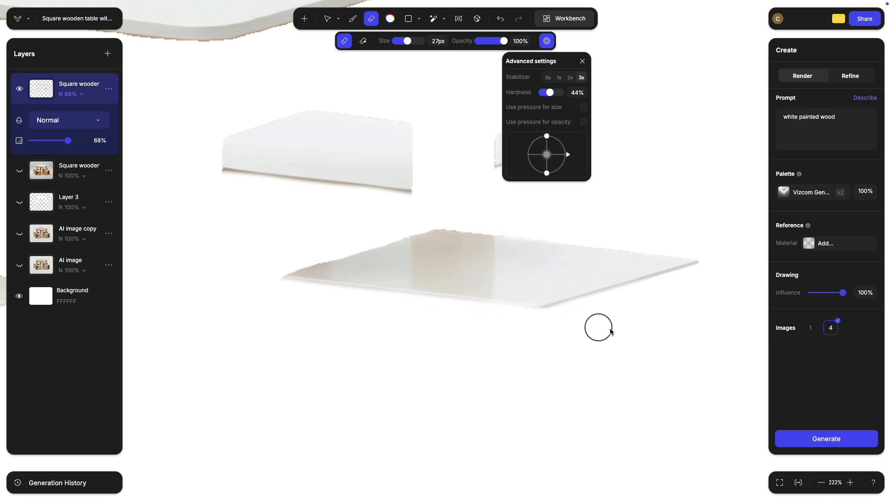
Erase the side edge of the tabletop from its front corner along to the right corner.
{"action": "scroll", "coordinate": [460, 320], "scroll_direction": "up", "scroll_amount": 5}
{"action": "scroll", "coordinate": [459, 320], "scroll_direction": "down", "scroll_amount": 4}
{"action": "scroll", "coordinate": [335, 311], "scroll_direction": "up", "scroll_amount": 8}
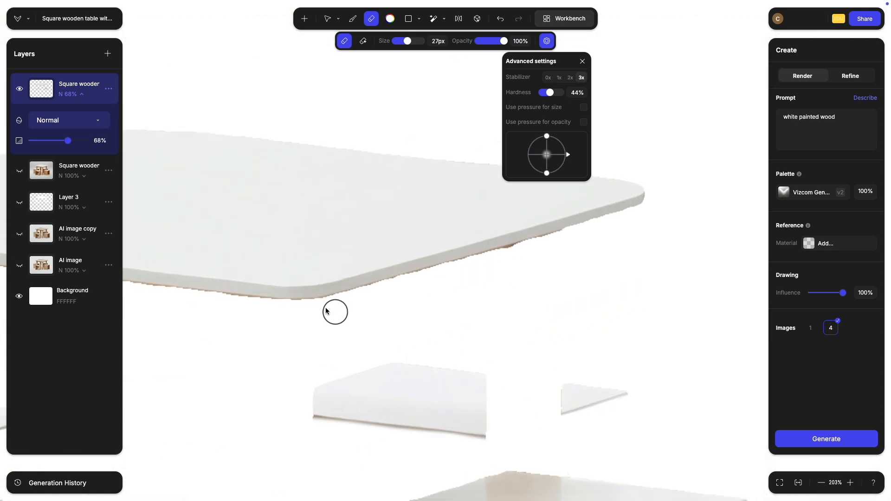
{"action": "mouse_move", "coordinate": [292, 318]}
{"action": "left_mouse_down"}
{"action": "mouse_move", "coordinate": [285, 313]}
{"action": "mouse_move", "coordinate": [508, 270]}
{"action": "left_mouse_up"}
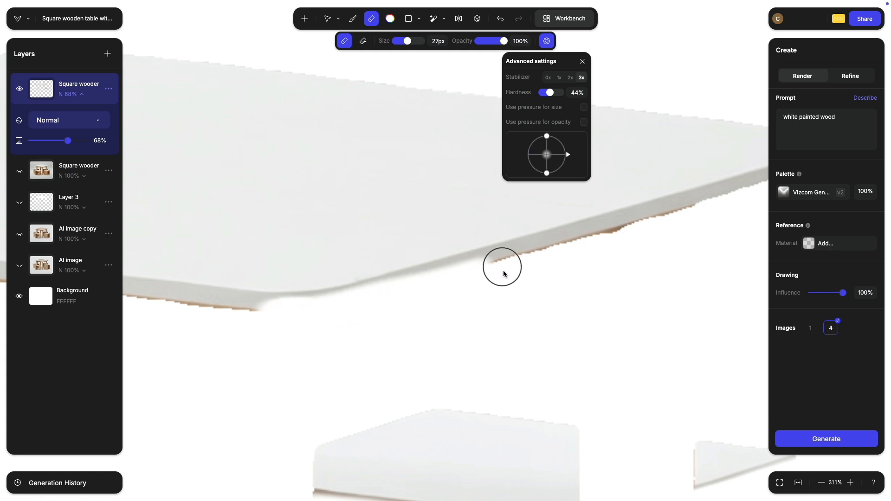
{"action": "scroll", "coordinate": [247, 391], "scroll_direction": "right", "scroll_amount": 5}
{"action": "scroll", "coordinate": [247, 391], "scroll_direction": "up", "scroll_amount": 3}
{"action": "mouse_move", "coordinate": [188, 389]}
{"action": "left_mouse_down"}
{"action": "mouse_move", "coordinate": [446, 313]}
{"action": "mouse_move", "coordinate": [497, 312]}
{"action": "left_mouse_up"}
{"action": "scroll", "coordinate": [464, 336], "scroll_direction": "right", "scroll_amount": 5}
{"action": "scroll", "coordinate": [464, 336], "scroll_direction": "up", "scroll_amount": 3}
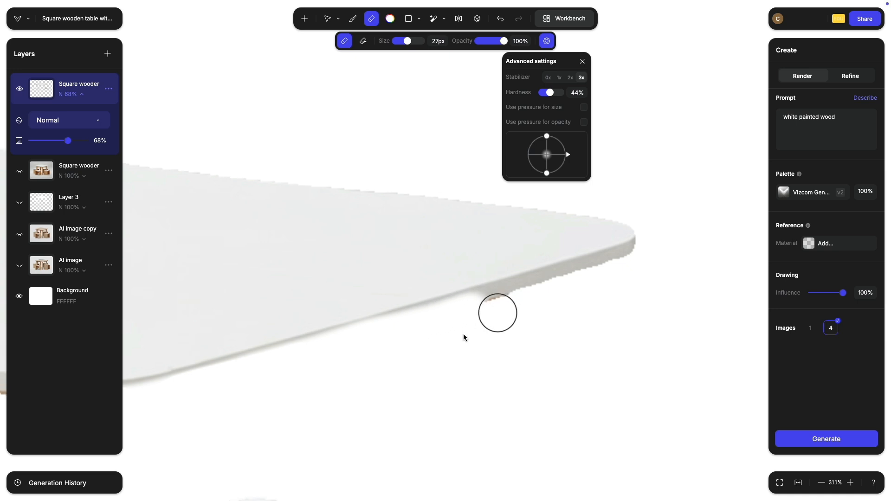
{"action": "mouse_move", "coordinate": [259, 407]}
{"action": "left_mouse_down"}
{"action": "mouse_move", "coordinate": [433, 359]}
{"action": "mouse_move", "coordinate": [510, 328]}
{"action": "left_mouse_up"}
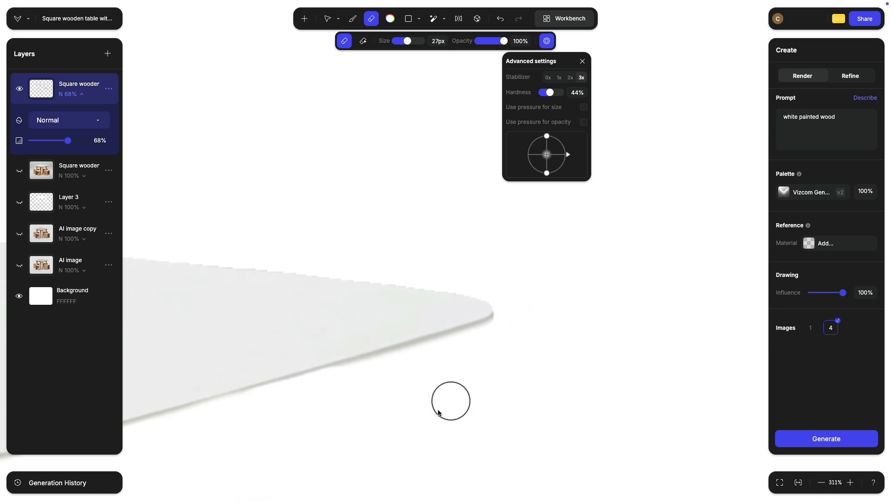
Erase the side edge of the tabletop from its left corner along to the front corner.
{"action": "scroll", "coordinate": [439, 414], "scroll_direction": "down", "scroll_amount": 5}
{"action": "scroll", "coordinate": [509, 360], "scroll_direction": "left", "scroll_amount": 5}
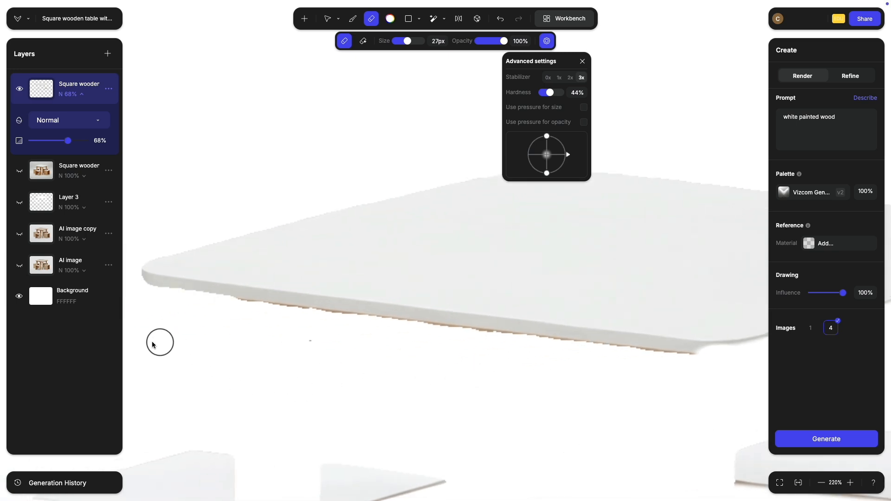
{"action": "scroll", "coordinate": [155, 325], "scroll_direction": "left", "scroll_amount": 2}
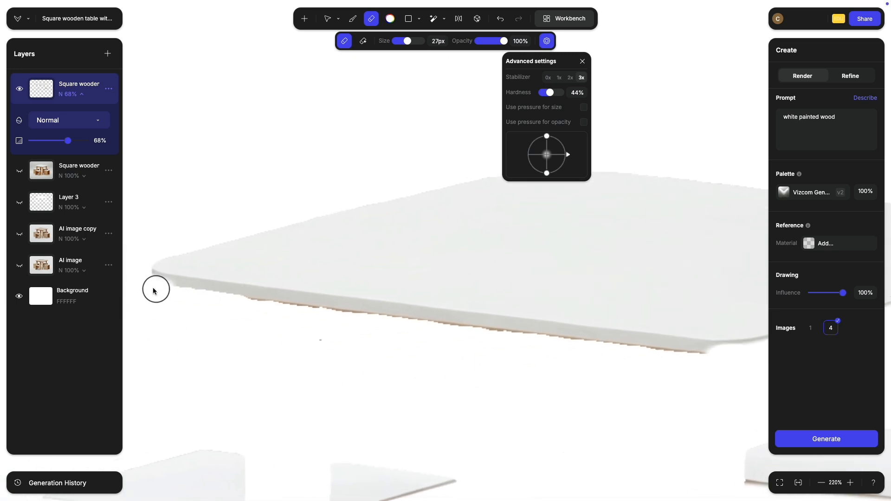
{"action": "left_click_drag", "start_coordinate": [233, 299], "coordinate": [395, 316]}
{"action": "scroll", "coordinate": [347, 363], "scroll_direction": "right", "scroll_amount": 10}
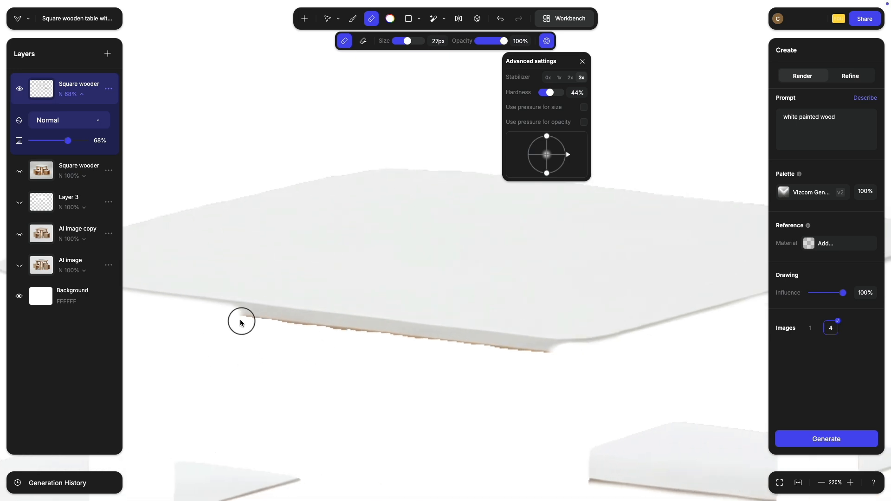
{"action": "mouse_move", "coordinate": [242, 317]}
{"action": "left_mouse_down"}
{"action": "mouse_move", "coordinate": [336, 320]}
{"action": "mouse_move", "coordinate": [570, 360]}
{"action": "left_mouse_up"}
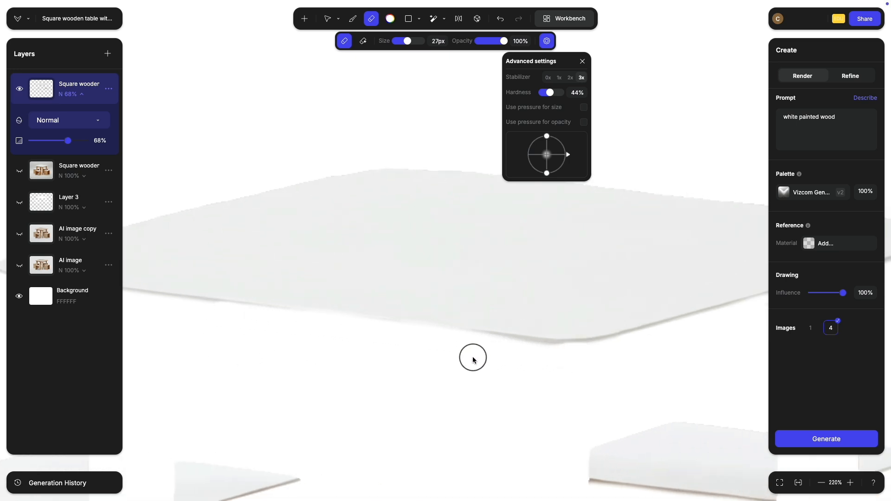
{"action": "scroll", "coordinate": [372, 354], "scroll_direction": "up", "scroll_amount": 5}
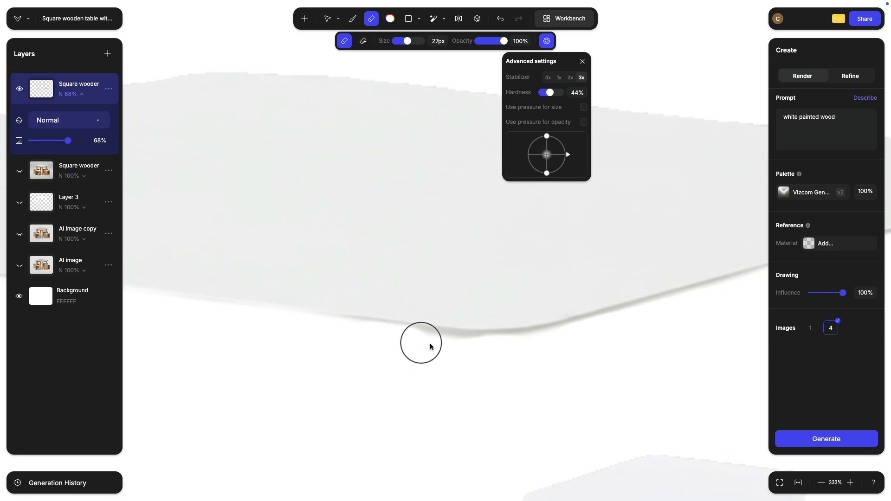
Show the AI image copy layer beneath the trimmed white surfaces.
{"action": "scroll", "coordinate": [475, 366], "scroll_direction": "down", "scroll_amount": 10}
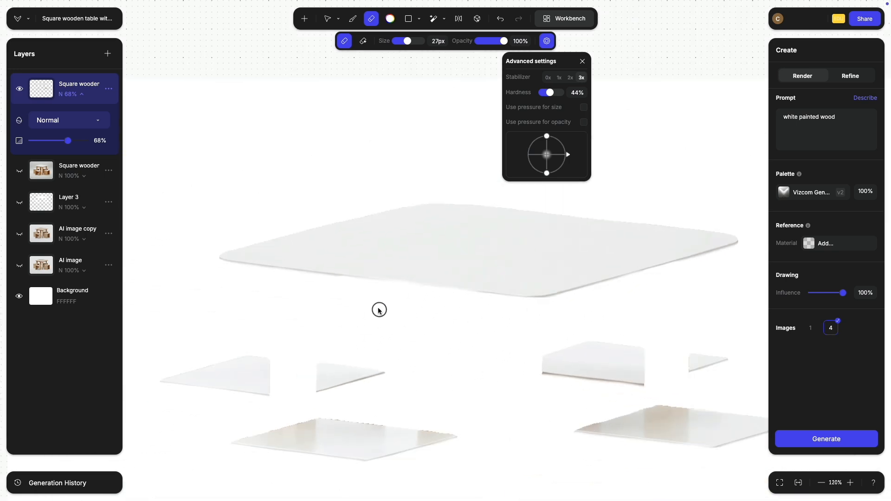
{"action": "scroll", "coordinate": [379, 310], "scroll_direction": "down", "scroll_amount": 3}
{"action": "left_click", "coordinate": [21, 235]}
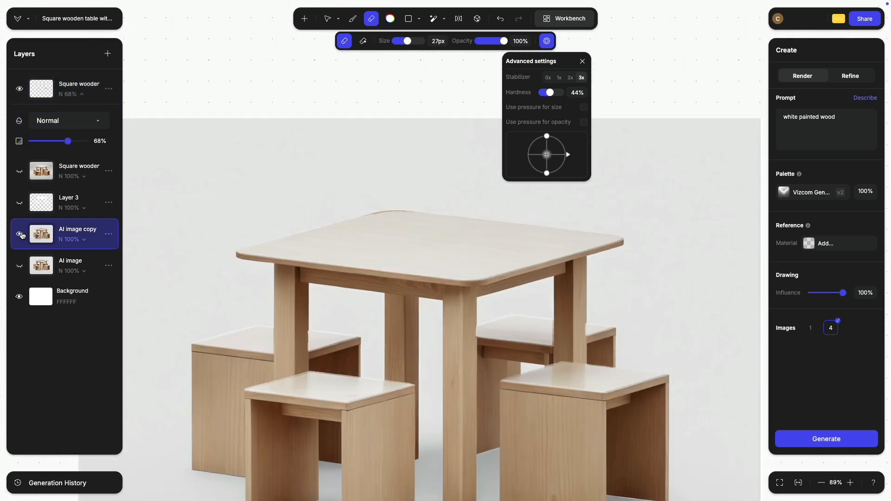
Restore the trimmed white surfaces layer to 100% opacity and set the brush to 16 px with 62% hardness.
{"action": "left_click_drag", "start_coordinate": [68, 141], "coordinate": [82, 141]}
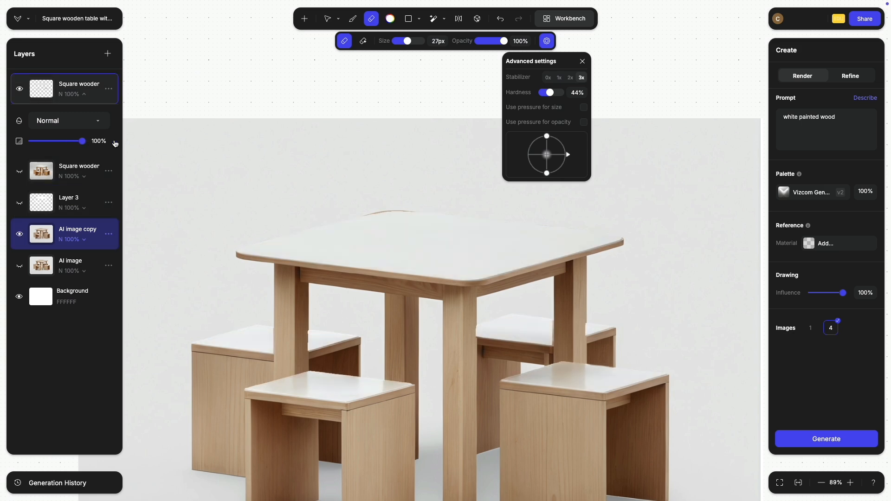
{"action": "scroll", "coordinate": [372, 191], "scroll_direction": "up", "scroll_amount": 20}
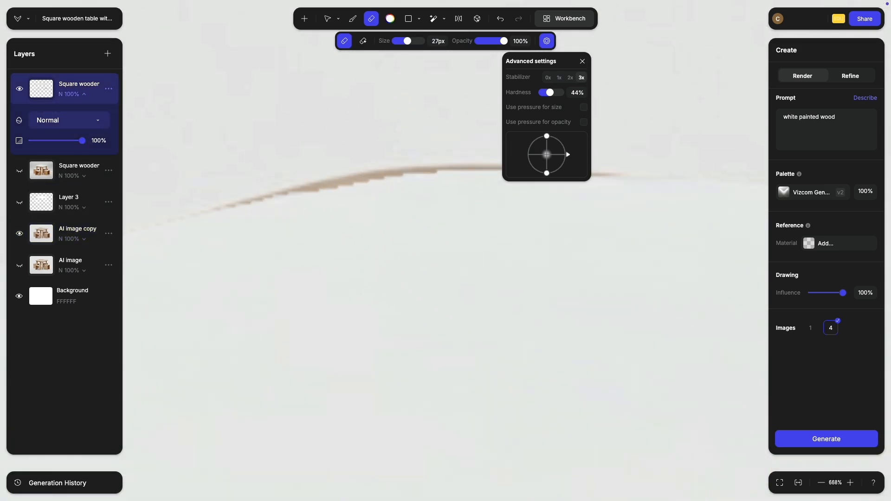
{"action": "key", "text": "b"}
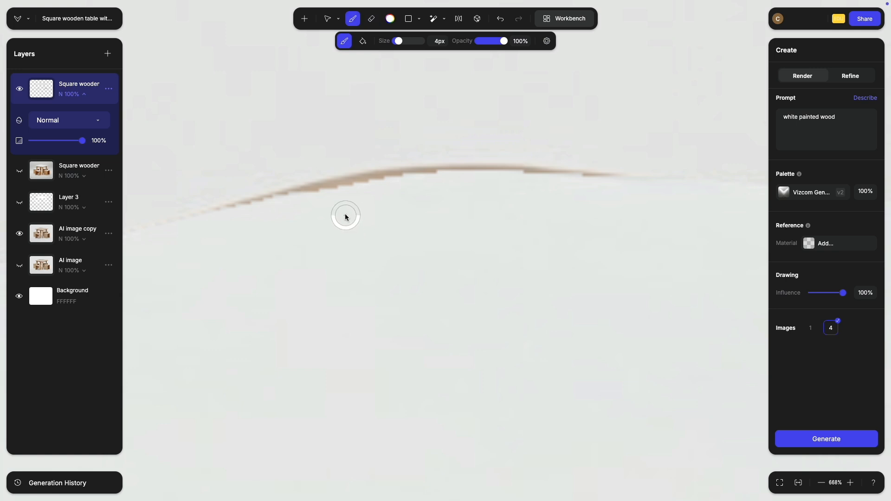
{"action": "right_click", "coordinate": [351, 225]}
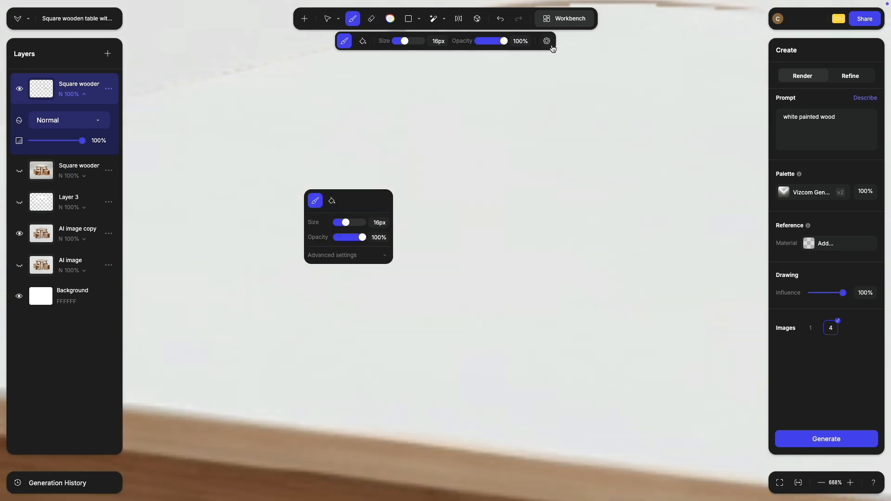
{"action": "left_click", "coordinate": [547, 40]}
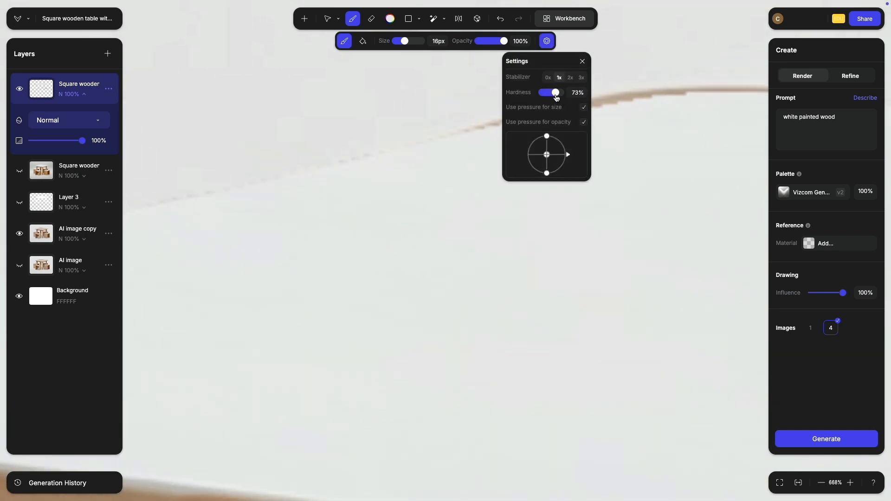
{"action": "left_click_drag", "start_coordinate": [554, 97], "coordinate": [554, 96]}
Paint over the exposed wooden rim around the tabletop's back corner in white.
{"action": "left_click_drag", "start_coordinate": [625, 134], "coordinate": [370, 214]}
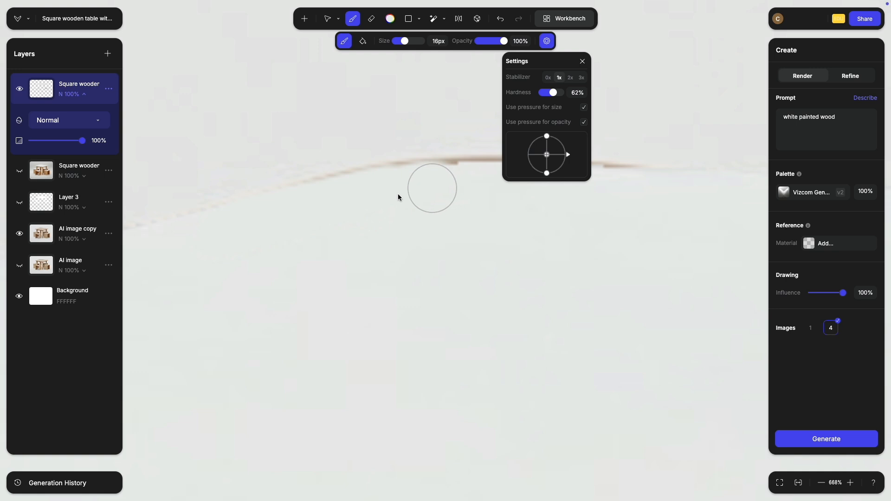
{"action": "left_click_drag", "start_coordinate": [398, 197], "coordinate": [251, 229]}
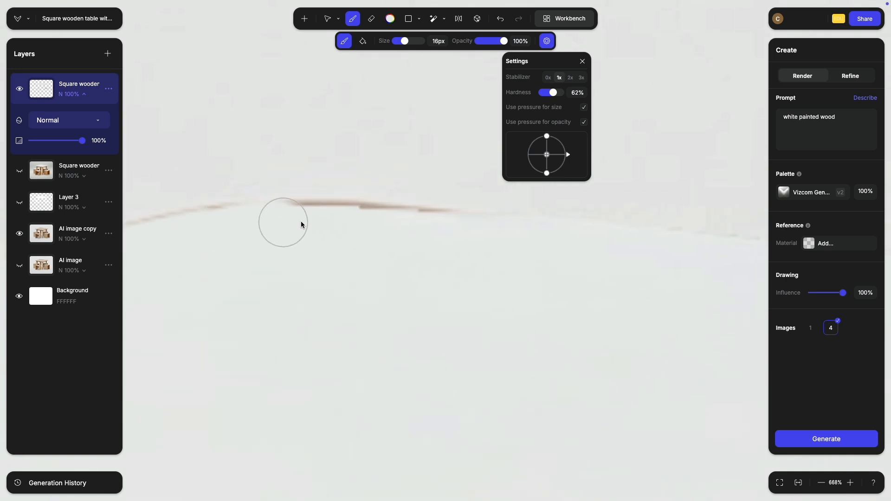
{"action": "scroll", "coordinate": [511, 236], "scroll_direction": "left", "scroll_amount": 5}
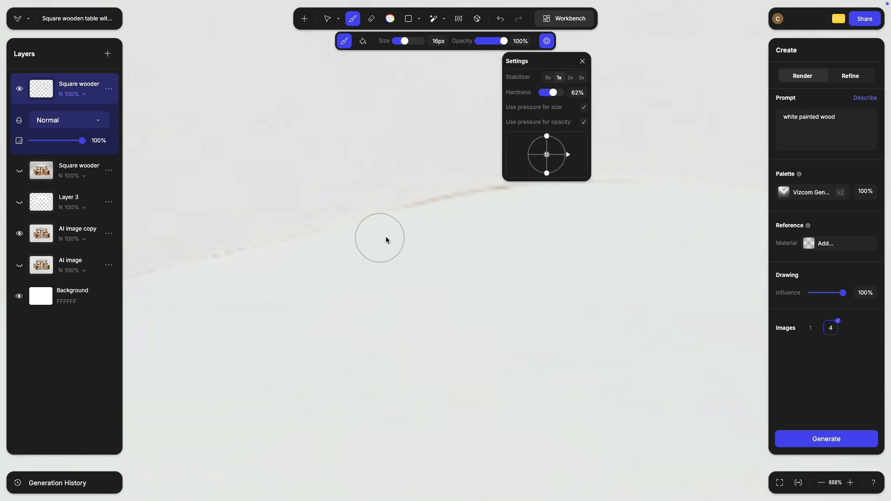
{"action": "left_click_drag", "start_coordinate": [385, 237], "coordinate": [202, 292]}
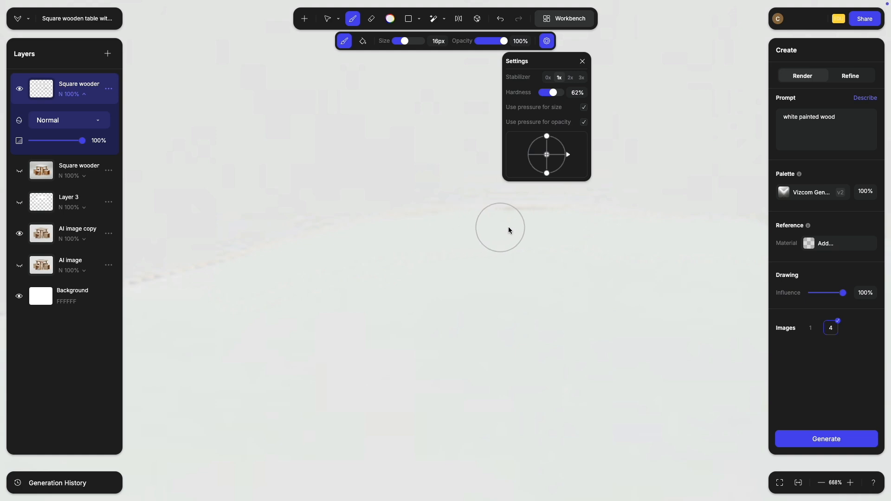
{"action": "scroll", "coordinate": [257, 244], "scroll_direction": "down", "scroll_amount": 10}
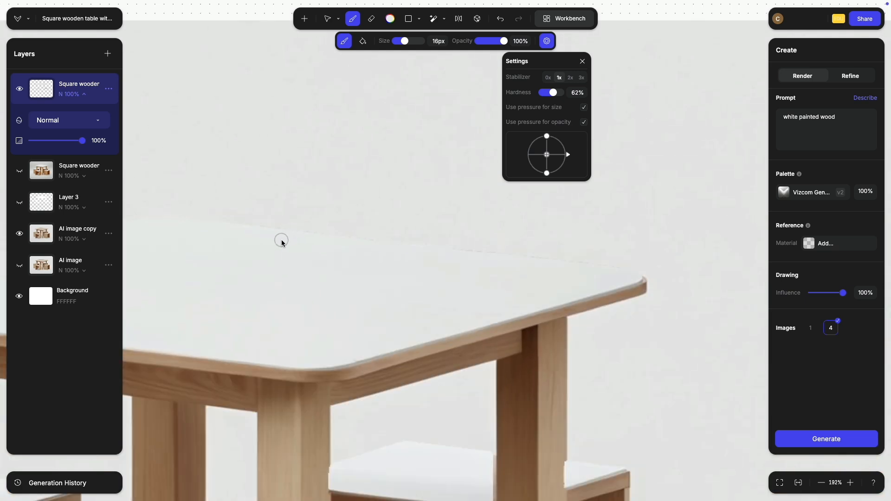
Erase the white seat overlap from the table's left leg beside the rear-left stool with the 27 px eraser.
{"action": "scroll", "coordinate": [281, 240], "scroll_direction": "down", "scroll_amount": 8}
{"action": "scroll", "coordinate": [368, 171], "scroll_direction": "up", "scroll_amount": 6}
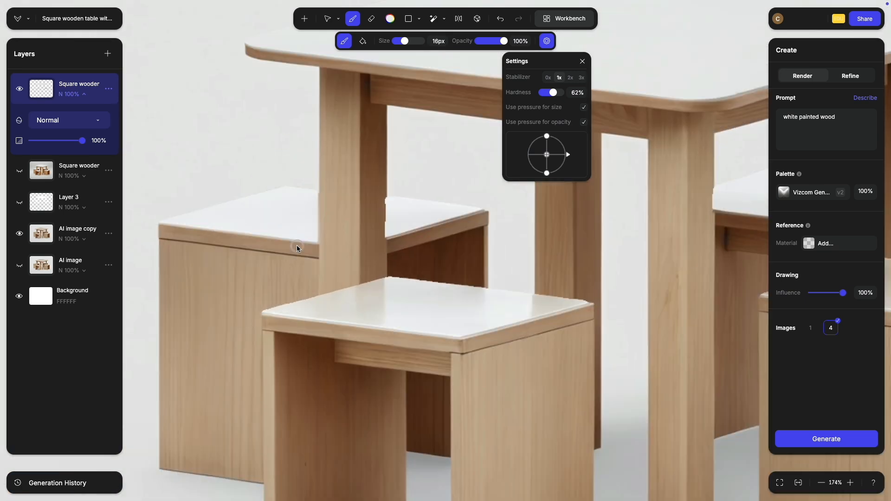
{"action": "scroll", "coordinate": [375, 194], "scroll_direction": "up", "scroll_amount": 6}
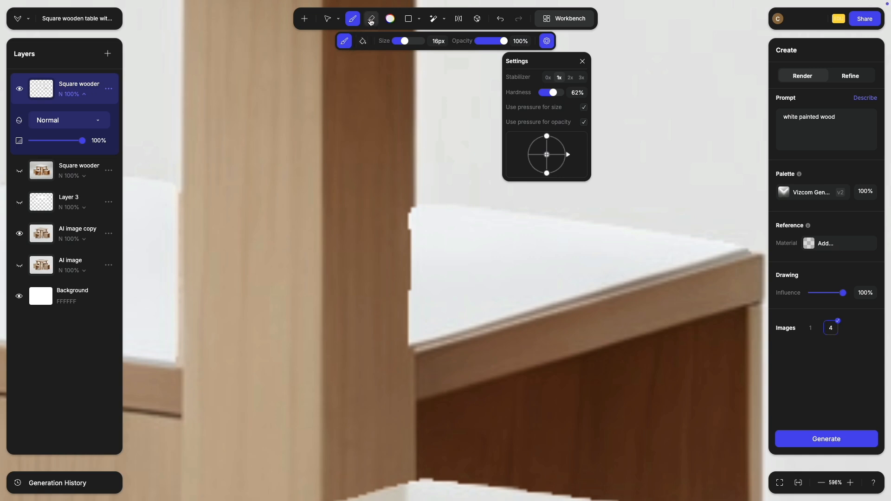
{"action": "left_click", "coordinate": [371, 21]}
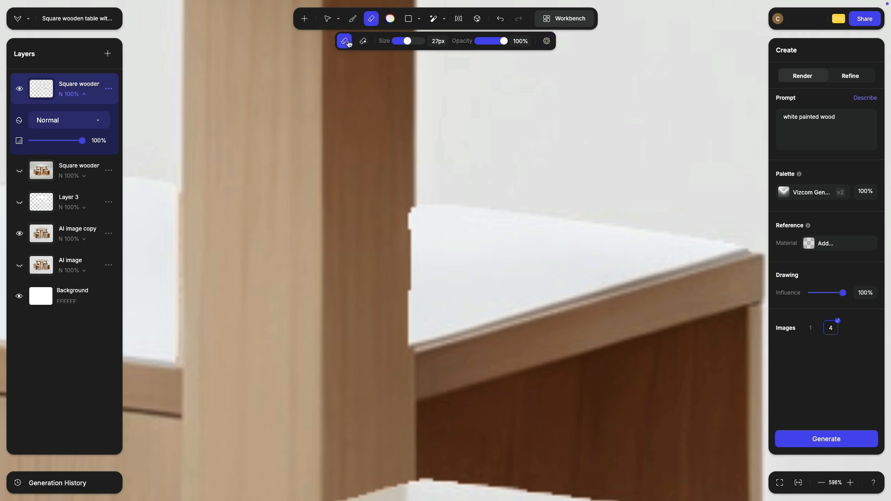
{"action": "mouse_move", "coordinate": [369, 200]}
{"action": "left_mouse_down"}
{"action": "mouse_move", "coordinate": [373, 241]}
{"action": "mouse_move", "coordinate": [383, 230]}
{"action": "mouse_move", "coordinate": [375, 278]}
{"action": "mouse_move", "coordinate": [382, 273]}
{"action": "mouse_move", "coordinate": [381, 378]}
{"action": "mouse_move", "coordinate": [381, 166]}
{"action": "mouse_move", "coordinate": [375, 424]}
{"action": "mouse_move", "coordinate": [386, 184]}
{"action": "mouse_move", "coordinate": [368, 399]}
{"action": "mouse_move", "coordinate": [364, 200]}
{"action": "left_mouse_up"}
Erase the white overlap on the table's front leg where it meets the rear-right stool seat.
{"action": "scroll", "coordinate": [295, 276], "scroll_direction": "down", "scroll_amount": 10}
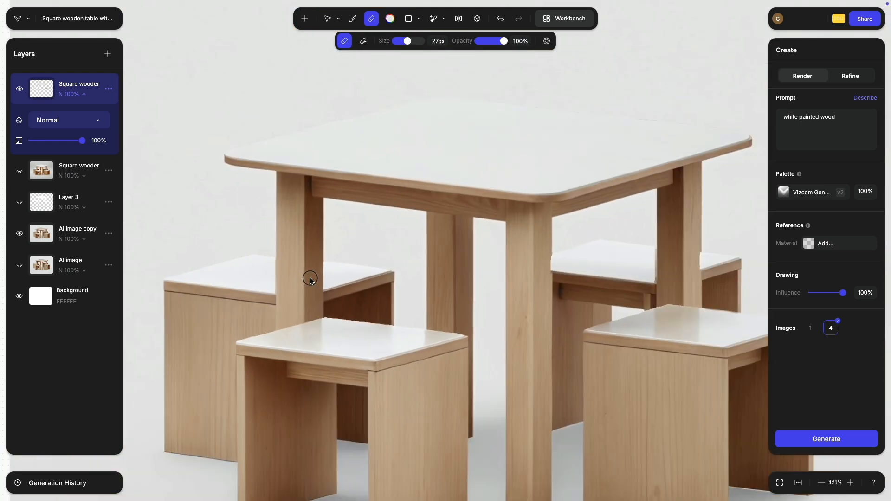
{"action": "scroll", "coordinate": [559, 280], "scroll_direction": "up", "scroll_amount": 5}
{"action": "scroll", "coordinate": [560, 281], "scroll_direction": "up", "scroll_amount": 2}
{"action": "scroll", "coordinate": [444, 305], "scroll_direction": "up", "scroll_amount": 2}
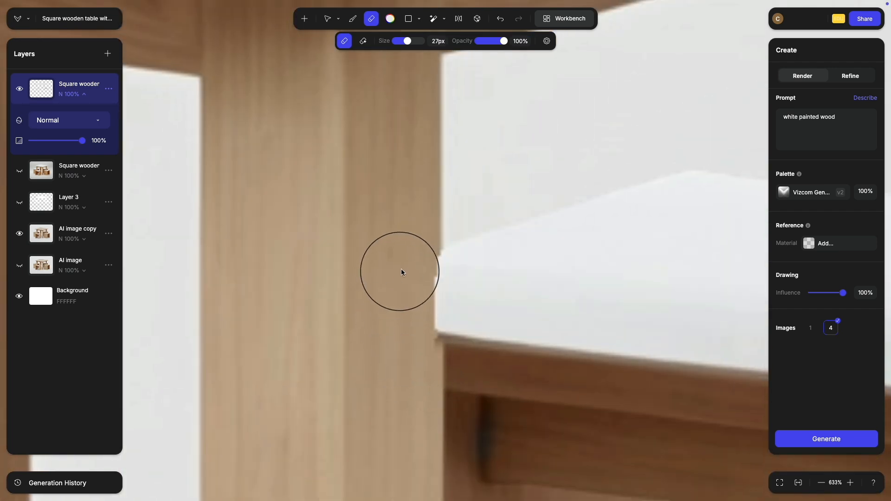
{"action": "mouse_move", "coordinate": [405, 261]}
{"action": "left_mouse_down"}
{"action": "mouse_move", "coordinate": [402, 302]}
{"action": "mouse_move", "coordinate": [397, 280]}
{"action": "left_mouse_up"}
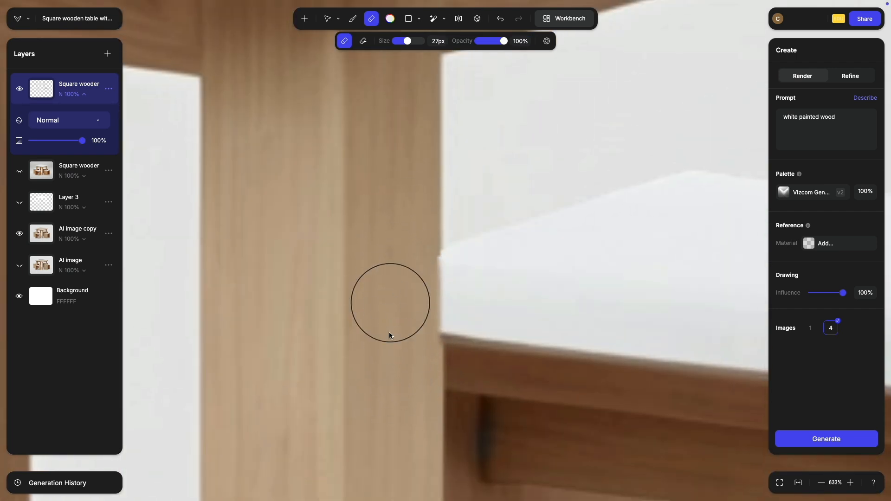
Fill the bare strip of the rear-right stool seat against the table's right leg in white with a 7 px brush.
{"action": "scroll", "coordinate": [387, 391], "scroll_direction": "down", "scroll_amount": 10}
{"action": "scroll", "coordinate": [395, 403], "scroll_direction": "down", "scroll_amount": 2}
{"action": "scroll", "coordinate": [444, 271], "scroll_direction": "up", "scroll_amount": 10}
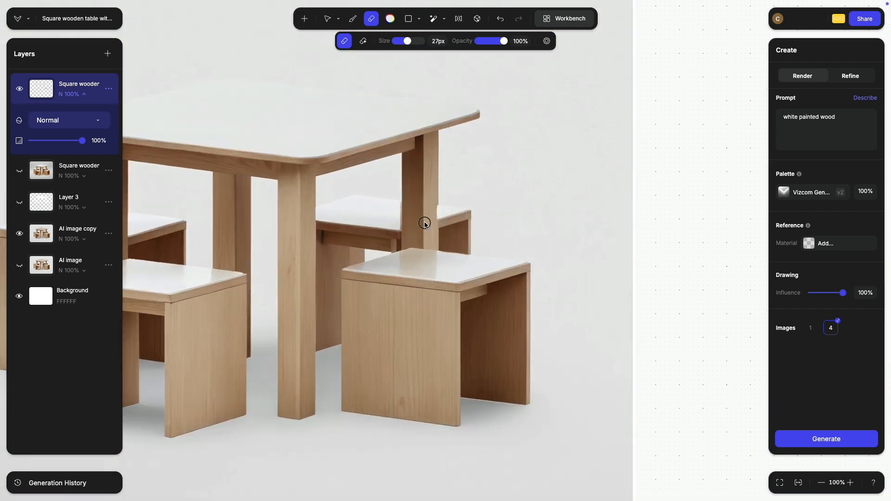
{"action": "scroll", "coordinate": [386, 290], "scroll_direction": "up", "scroll_amount": 1}
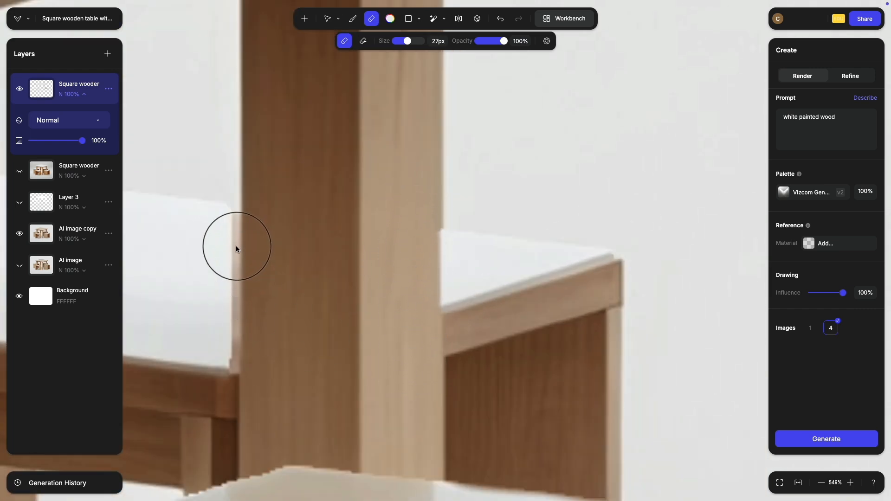
{"action": "left_click", "coordinate": [353, 19]}
{"action": "scroll", "coordinate": [209, 239], "scroll_direction": "up", "scroll_amount": 1}
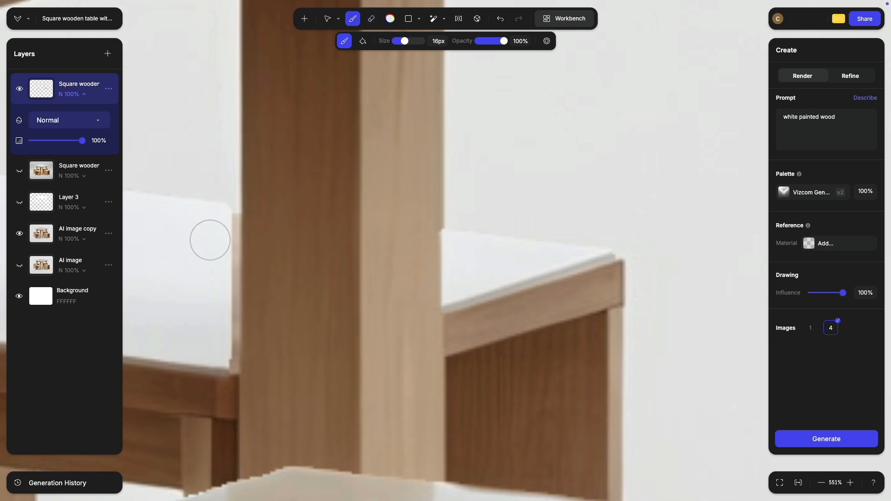
{"action": "mouse_move", "coordinate": [228, 229]}
{"action": "left_mouse_down"}
{"action": "mouse_move", "coordinate": [218, 346]}
{"action": "mouse_move", "coordinate": [203, 336]}
{"action": "left_mouse_up"}
{"action": "right_click", "coordinate": [218, 345]}
{"action": "key", "text": "ctrl+z"}
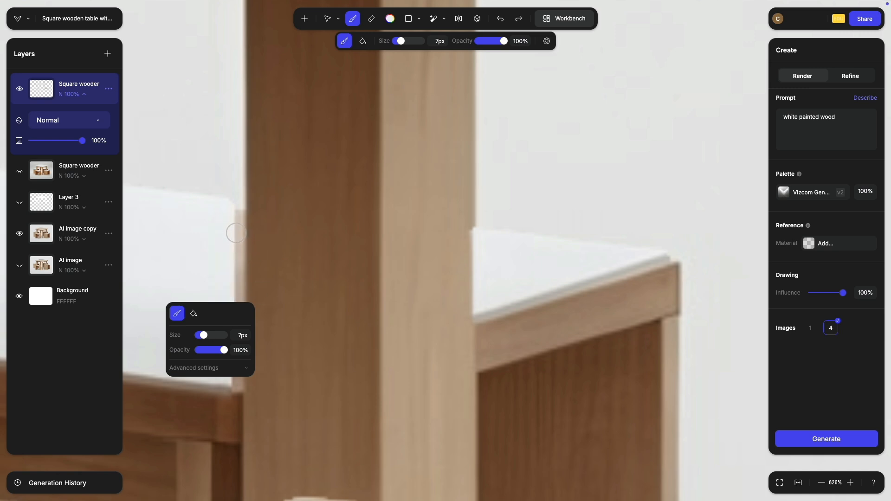
{"action": "left_click", "coordinate": [225, 239]}
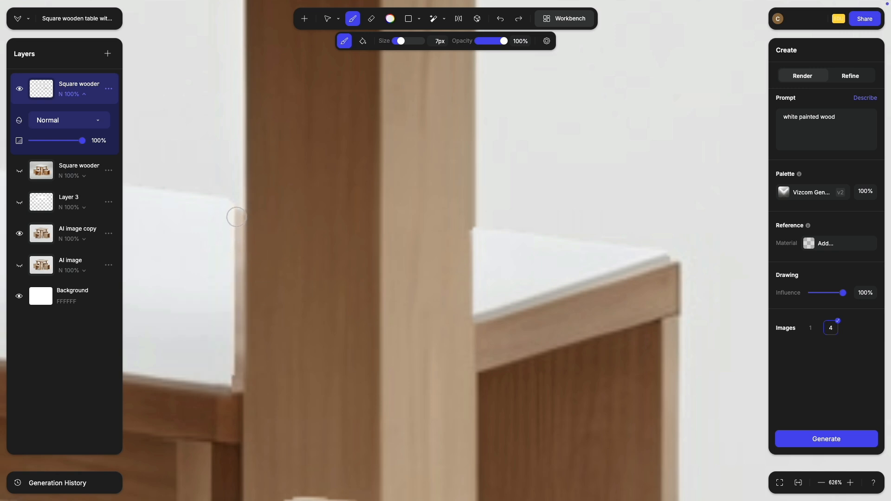
{"action": "left_click_drag", "start_coordinate": [236, 216], "coordinate": [235, 391]}
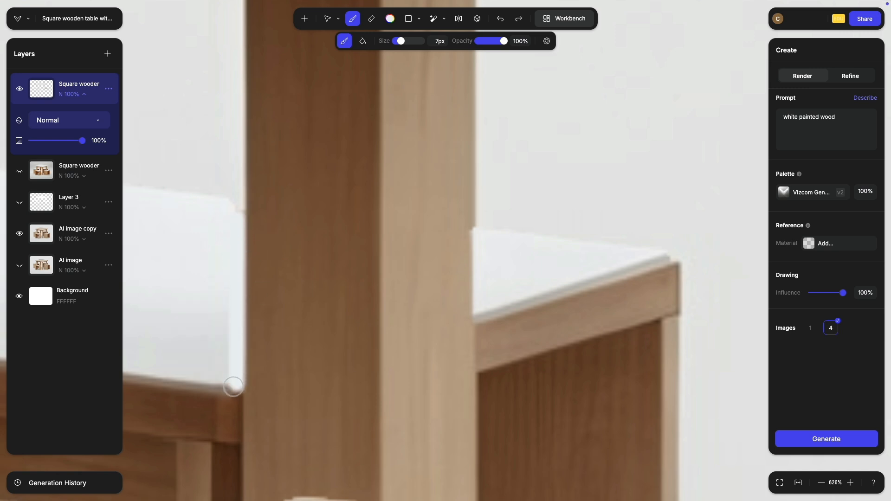
Soften the painted strip's lower end on the rear-right stool seat with an 8 px eraser at 32% hardness.
{"action": "scroll", "coordinate": [235, 261], "scroll_direction": "down", "scroll_amount": 3}
{"action": "scroll", "coordinate": [235, 262], "scroll_direction": "down", "scroll_amount": 3}
{"action": "scroll", "coordinate": [225, 316], "scroll_direction": "up", "scroll_amount": 8}
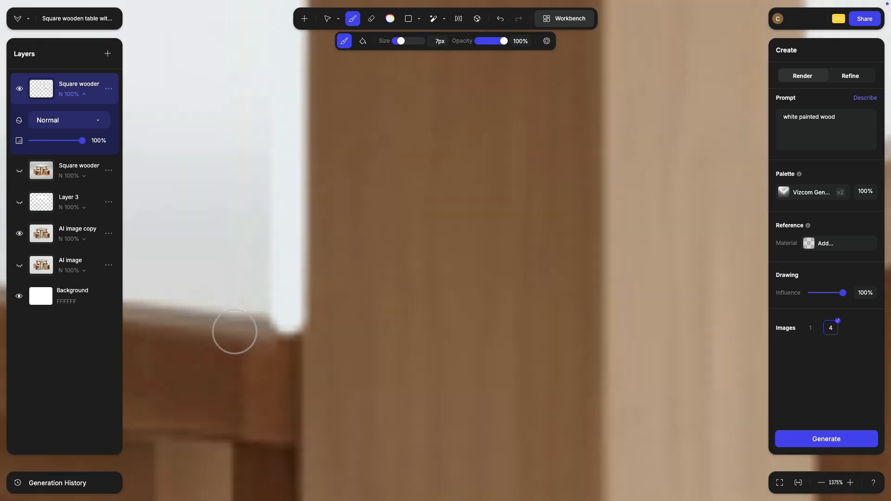
{"action": "left_click", "coordinate": [372, 18]}
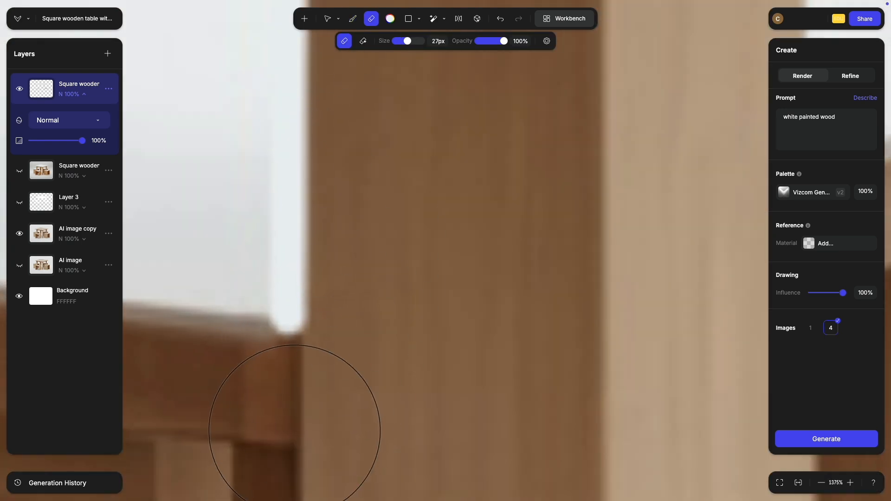
{"action": "right_click", "coordinate": [391, 394]}
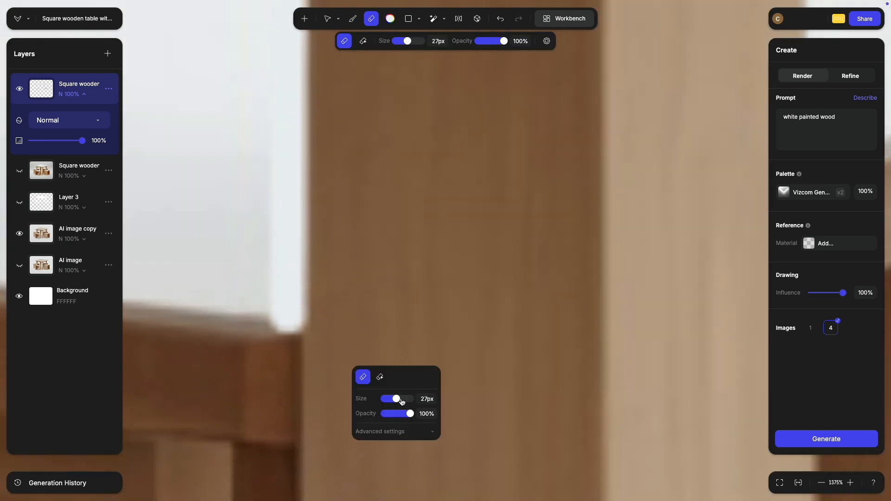
{"action": "left_click_drag", "start_coordinate": [397, 400], "coordinate": [390, 402]}
{"action": "left_click", "coordinate": [548, 41]}
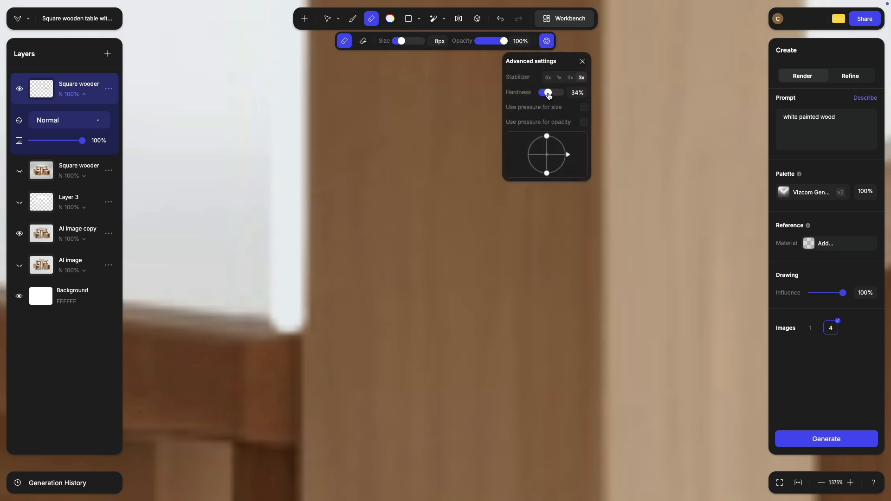
{"action": "left_click_drag", "start_coordinate": [549, 94], "coordinate": [547, 94]}
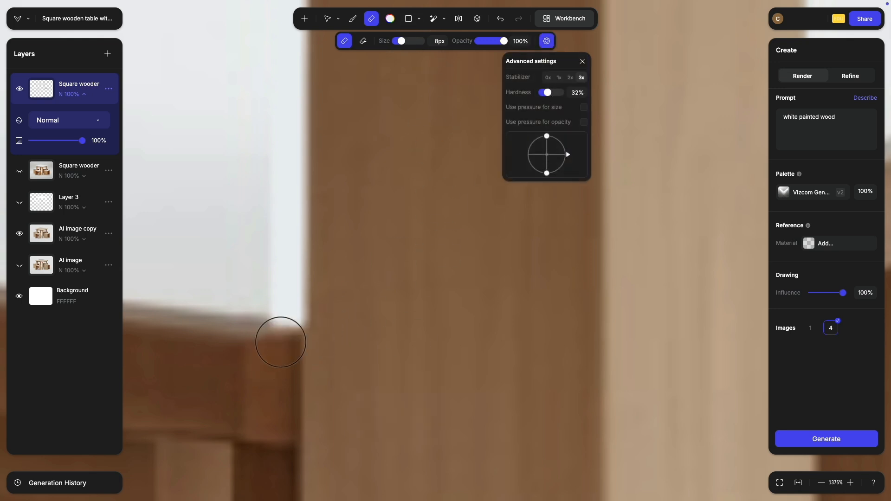
{"action": "scroll", "coordinate": [281, 342], "scroll_direction": "down", "scroll_amount": 10}
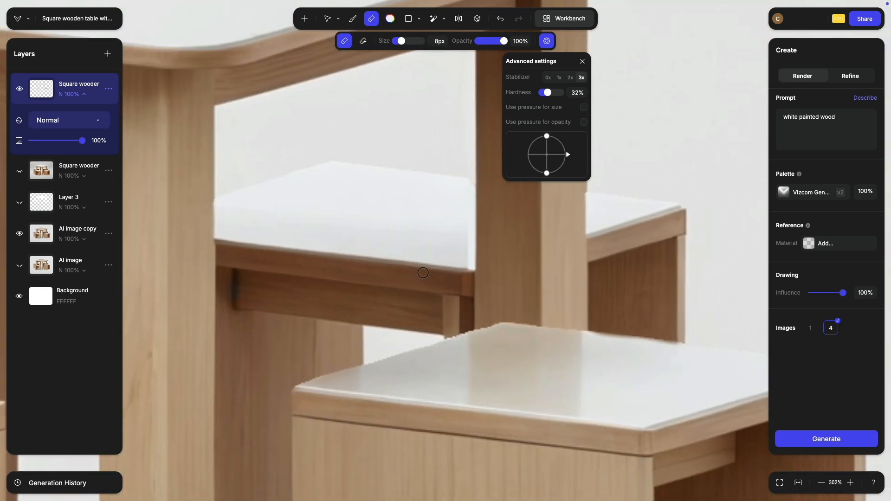
Replace the prompt with an automatic description of the artwork and generate four renders at 100% drawing influence.
{"action": "scroll", "coordinate": [423, 273], "scroll_direction": "down", "scroll_amount": 6}
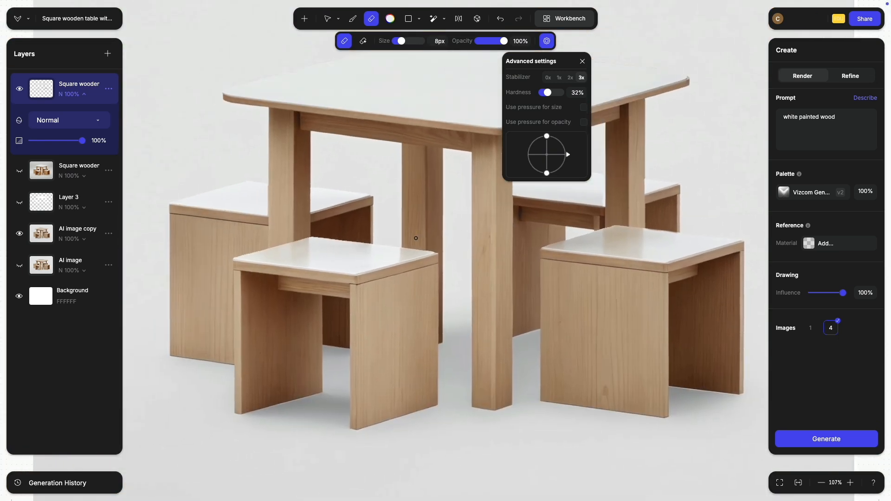
{"action": "scroll", "coordinate": [416, 238], "scroll_direction": "down", "scroll_amount": 5}
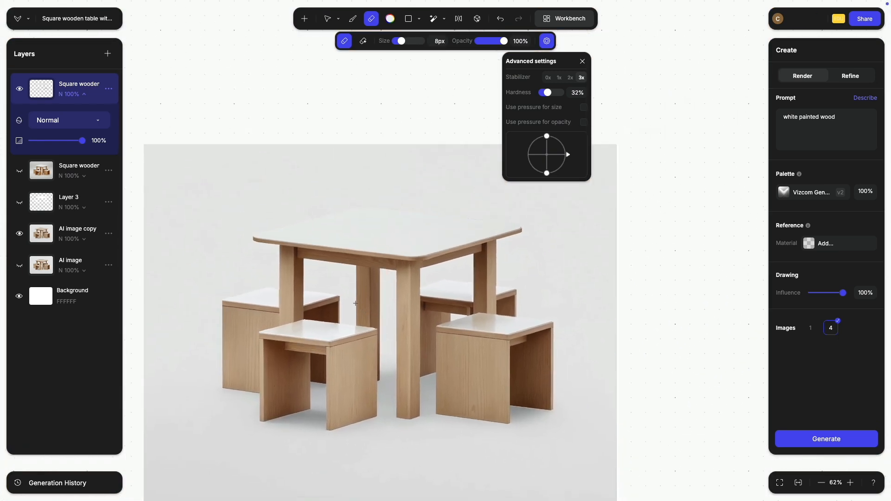
{"action": "scroll", "coordinate": [356, 303], "scroll_direction": "down", "scroll_amount": 3}
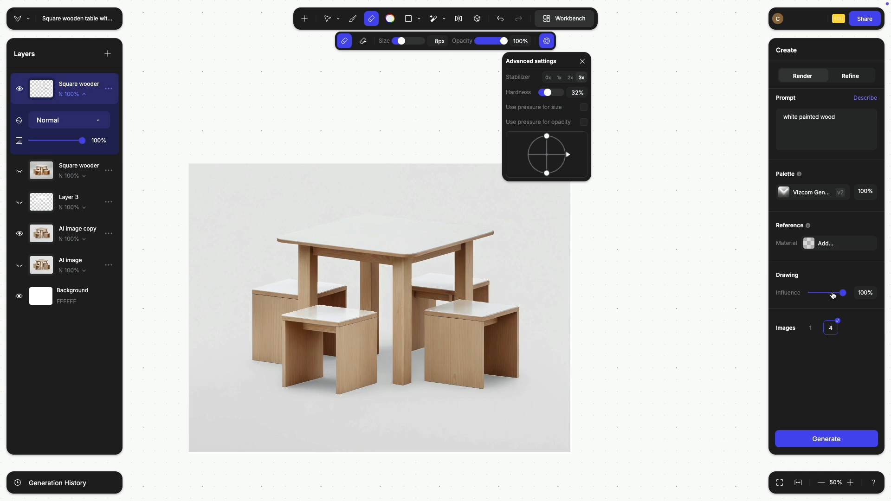
{"action": "left_click", "coordinate": [864, 98]}
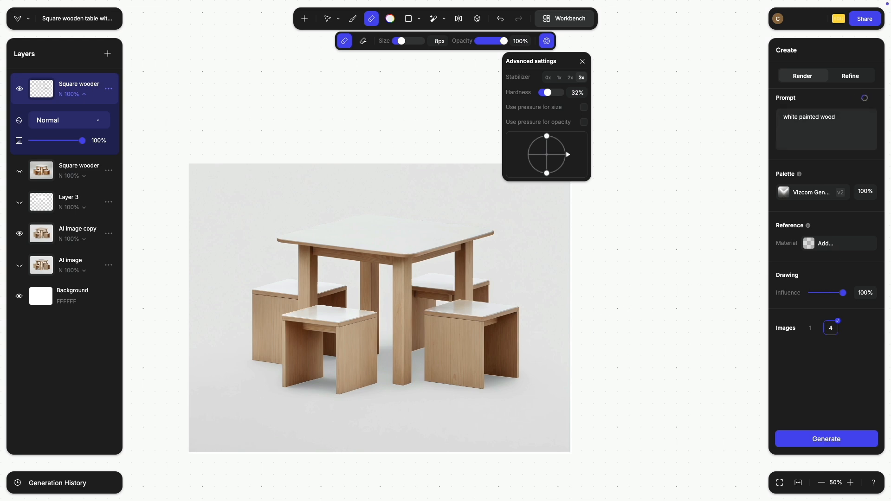
{"action": "left_click", "coordinate": [584, 62]}
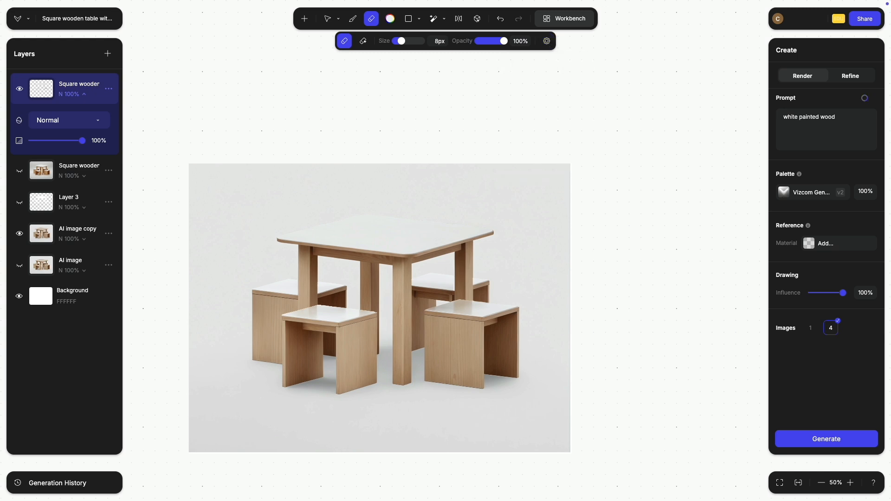
{"action": "left_click", "coordinate": [811, 441]}
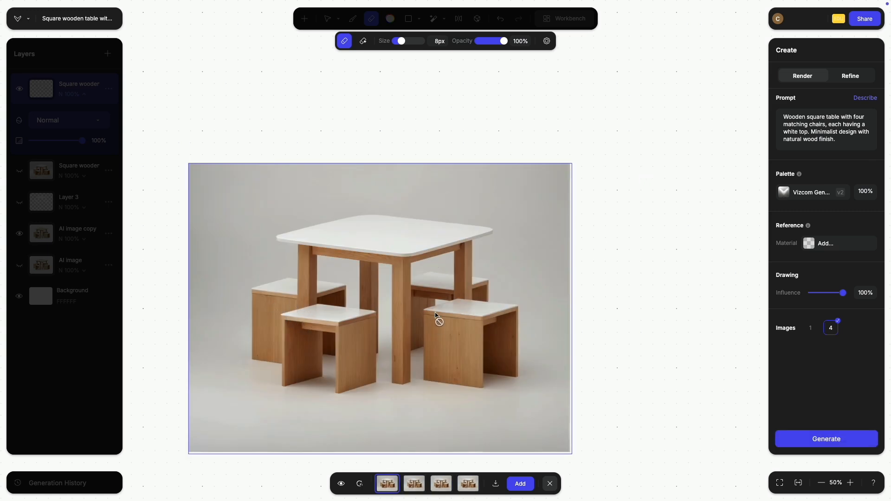
Compare the four generated renders and examine the fourth one up close.
{"action": "left_click", "coordinate": [413, 484]}
{"action": "left_click", "coordinate": [441, 483]}
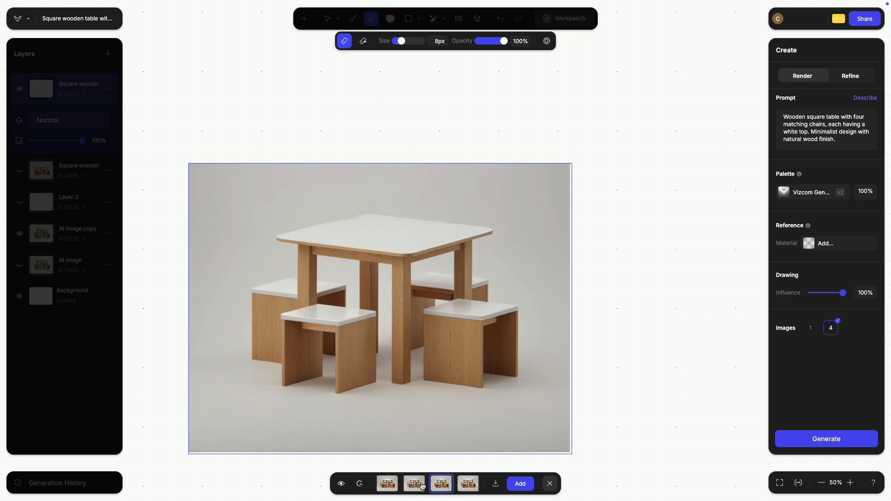
{"action": "left_click", "coordinate": [469, 484]}
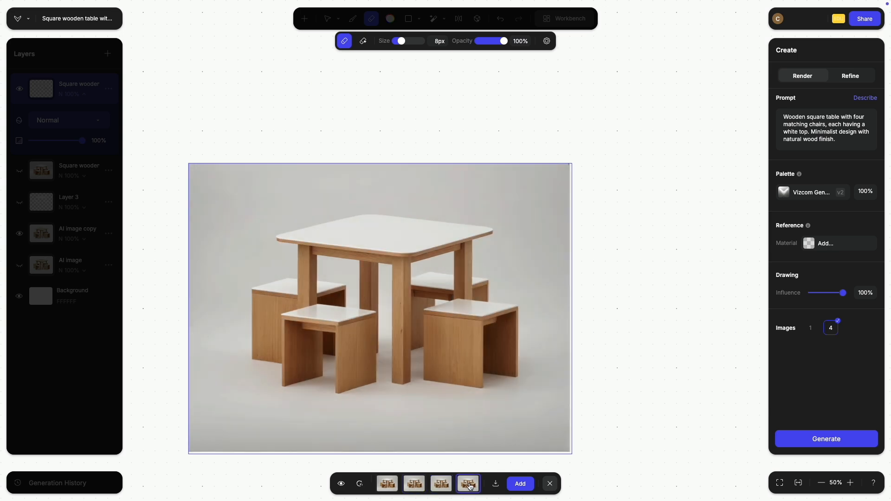
{"action": "left_click", "coordinate": [443, 487]}
{"action": "left_click", "coordinate": [466, 485]}
{"action": "left_click", "coordinate": [446, 485]}
{"action": "left_click", "coordinate": [463, 486]}
{"action": "scroll", "coordinate": [395, 353], "scroll_direction": "up", "scroll_amount": 5}
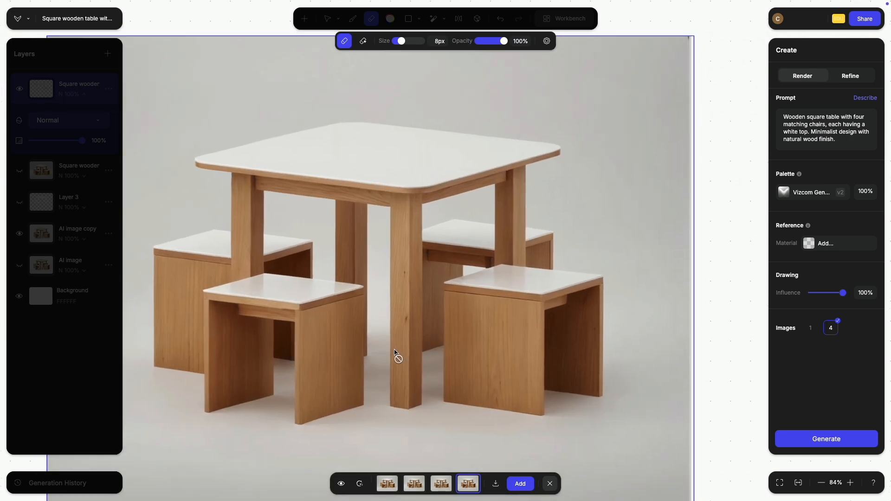
{"action": "scroll", "coordinate": [395, 353], "scroll_direction": "down", "scroll_amount": 2}
{"action": "scroll", "coordinate": [395, 353], "scroll_direction": "down", "scroll_amount": 1}
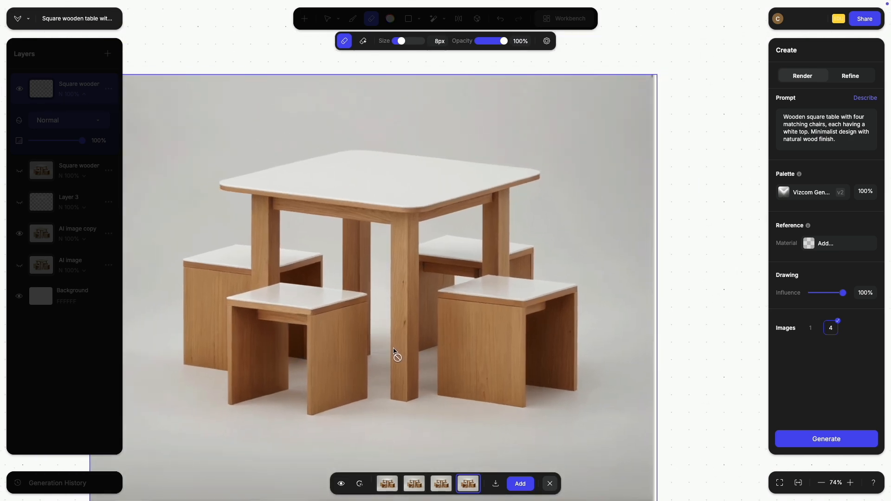
Compare the fourth render with the original canvas by switching between the two images.
{"action": "left_click_drag", "start_coordinate": [395, 352], "coordinate": [459, 306]}
{"action": "left_click", "coordinate": [340, 484]}
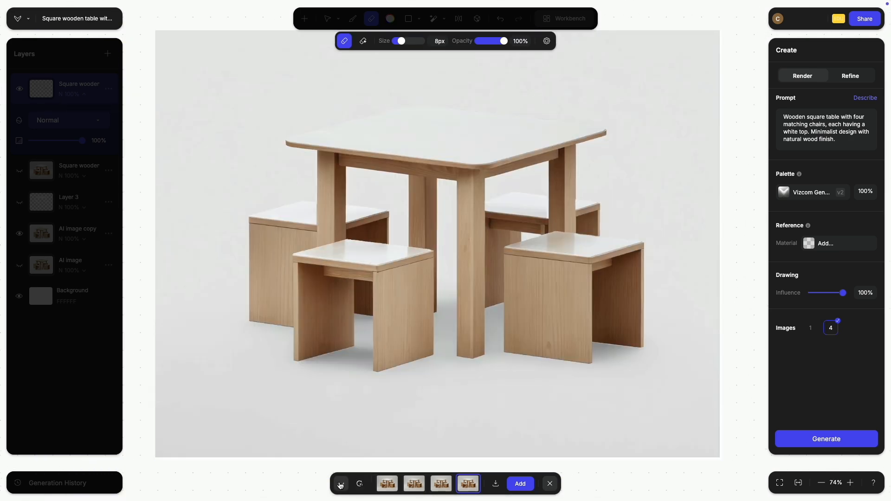
{"action": "left_click", "coordinate": [340, 484]}
{"action": "left_click", "coordinate": [341, 484]}
{"action": "left_click", "coordinate": [341, 485]}
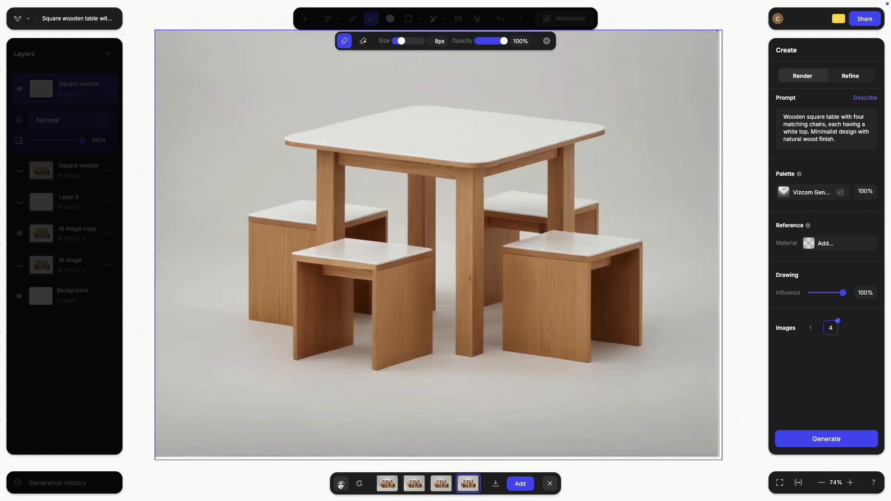
{"action": "left_click", "coordinate": [340, 484]}
{"action": "left_click", "coordinate": [340, 484]}
{"action": "scroll", "coordinate": [362, 341], "scroll_direction": "down", "scroll_amount": 3}
{"action": "scroll", "coordinate": [362, 340], "scroll_direction": "right", "scroll_amount": 1}
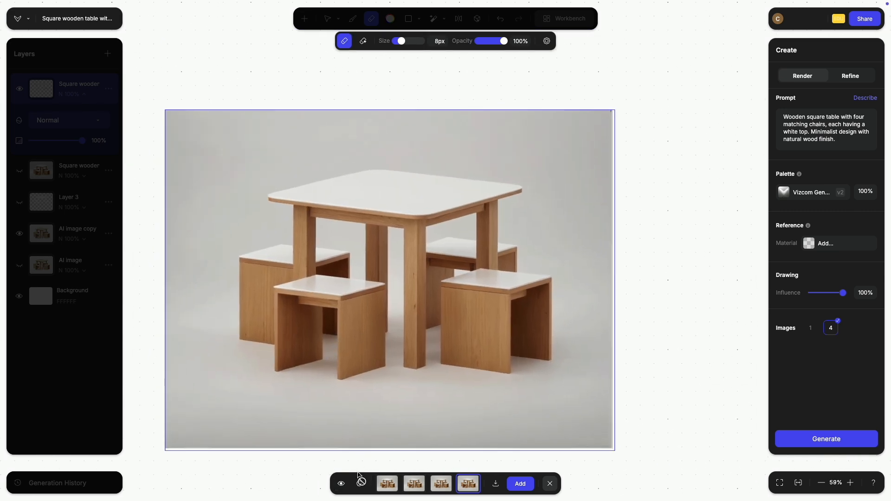
{"action": "left_click", "coordinate": [342, 484]}
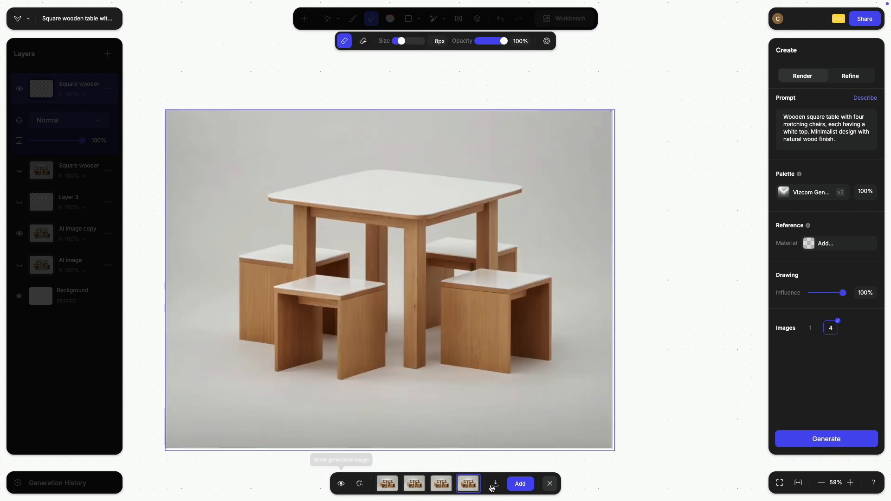
Add the fourth render as a layer and generate four refined images at 65% drawing influence.
{"action": "left_click", "coordinate": [520, 483]}
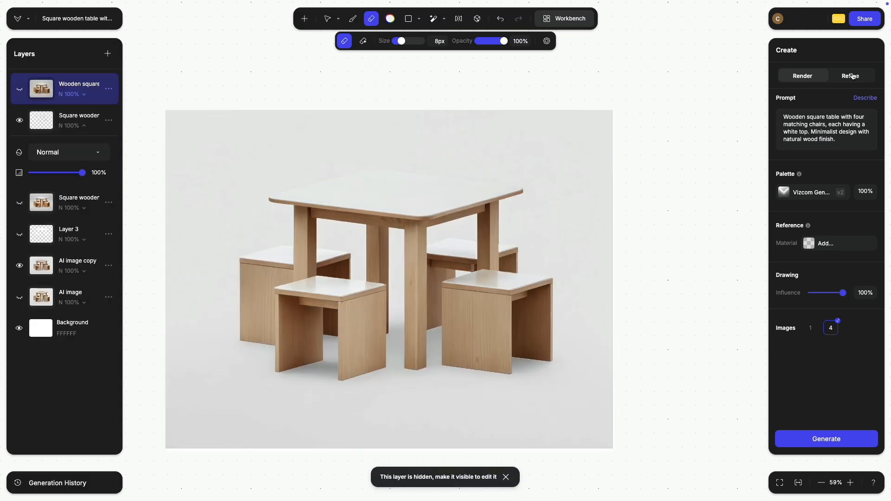
{"action": "left_click", "coordinate": [853, 76]}
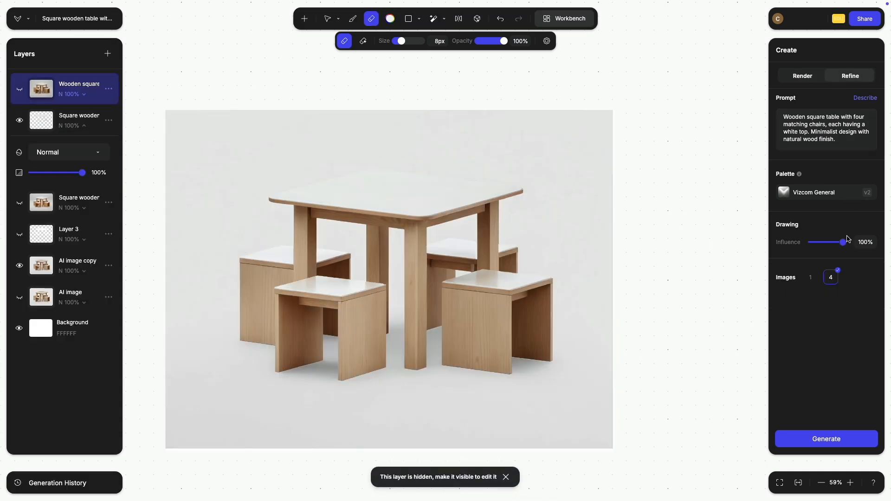
{"action": "left_click_drag", "start_coordinate": [842, 247], "coordinate": [830, 246]}
{"action": "left_click", "coordinate": [818, 441]}
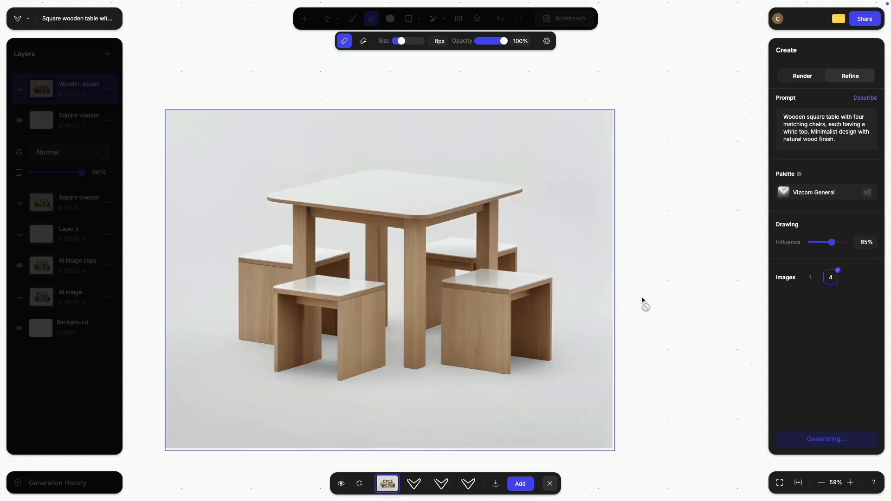
Compare the first refined image of the whole table set with the original canvas.
{"action": "left_click", "coordinate": [341, 485]}
{"action": "left_click", "coordinate": [341, 485]}
{"action": "left_click", "coordinate": [341, 485]}
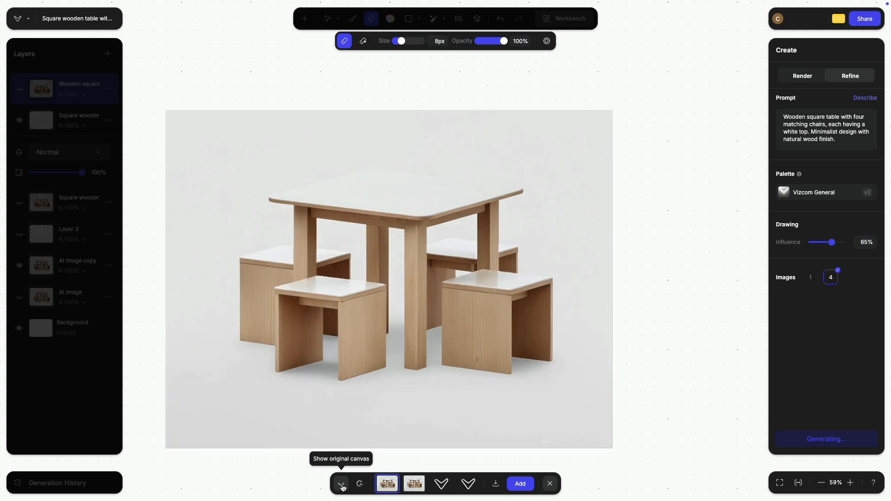
{"action": "left_click", "coordinate": [342, 485]}
{"action": "left_click", "coordinate": [342, 485]}
{"action": "left_click", "coordinate": [342, 485]}
{"action": "left_click", "coordinate": [341, 485]}
{"action": "left_click", "coordinate": [342, 485]}
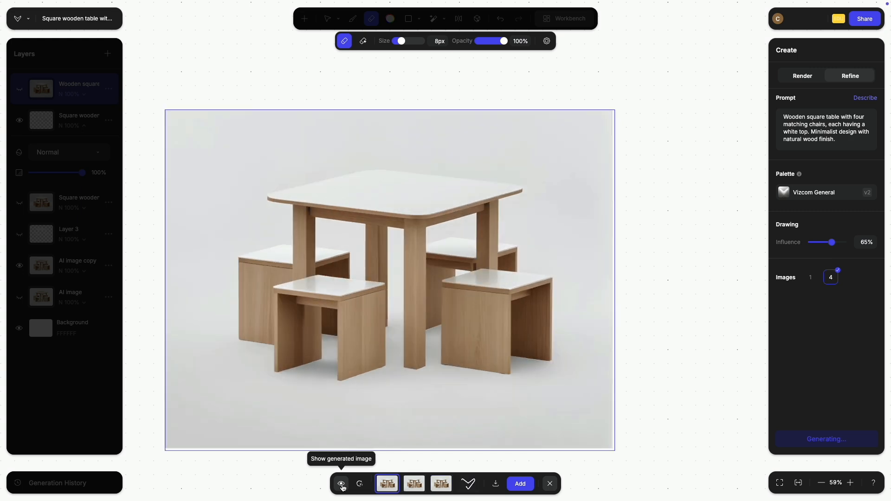
{"action": "left_click", "coordinate": [342, 485]}
{"action": "left_click", "coordinate": [341, 485]}
Examine the tabletop and its front corner edge in the refined image against the original canvas.
{"action": "scroll", "coordinate": [369, 189], "scroll_direction": "up", "scroll_amount": 5}
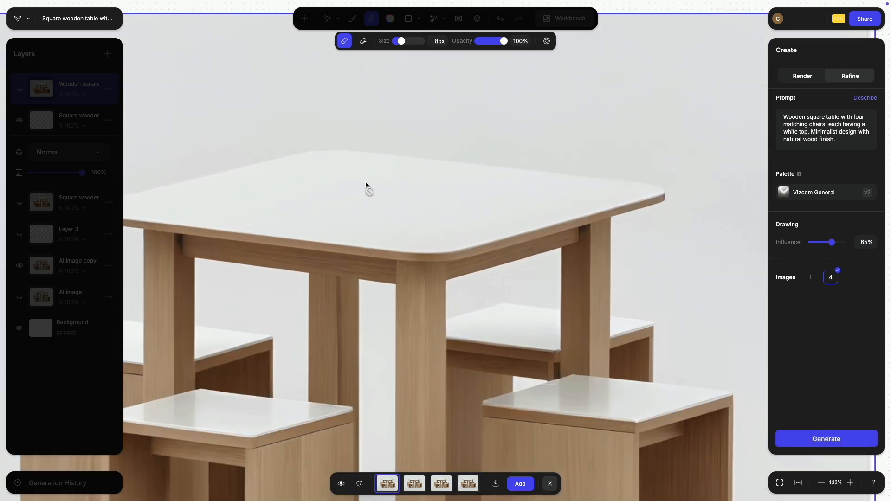
{"action": "left_click", "coordinate": [343, 484]}
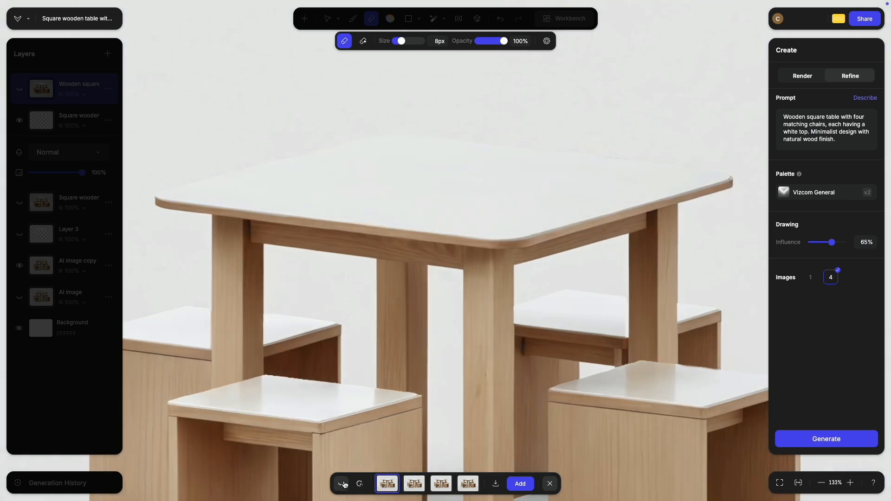
{"action": "left_click", "coordinate": [342, 484]}
{"action": "left_click", "coordinate": [343, 484]}
{"action": "left_click", "coordinate": [343, 484]}
{"action": "left_click", "coordinate": [342, 484]}
{"action": "left_click", "coordinate": [342, 485]}
{"action": "scroll", "coordinate": [520, 243], "scroll_direction": "up", "scroll_amount": 8}
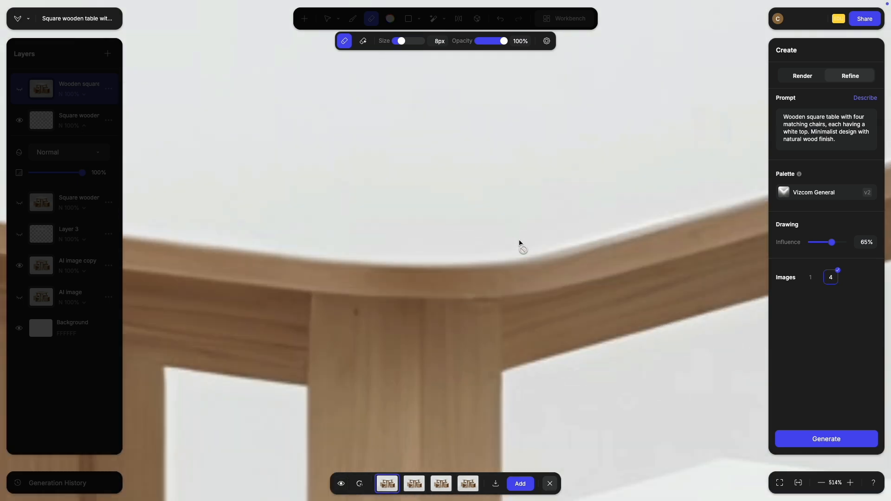
{"action": "left_click", "coordinate": [342, 484]}
{"action": "left_click", "coordinate": [342, 485]}
{"action": "left_click", "coordinate": [342, 485]}
{"action": "left_click", "coordinate": [343, 484]}
{"action": "scroll", "coordinate": [389, 360], "scroll_direction": "down", "scroll_amount": 5}
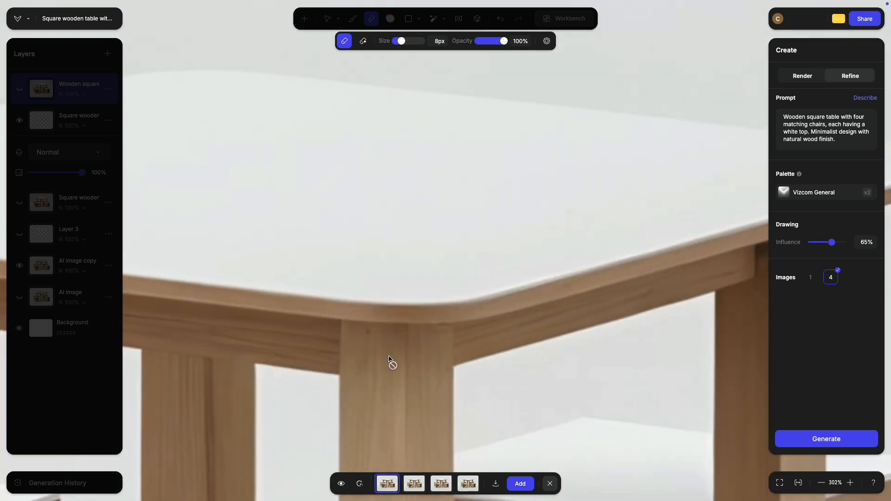
Examine the rear-right stool seat beside the table leg in the refined image against the original canvas.
{"action": "scroll", "coordinate": [389, 360], "scroll_direction": "down", "scroll_amount": 10}
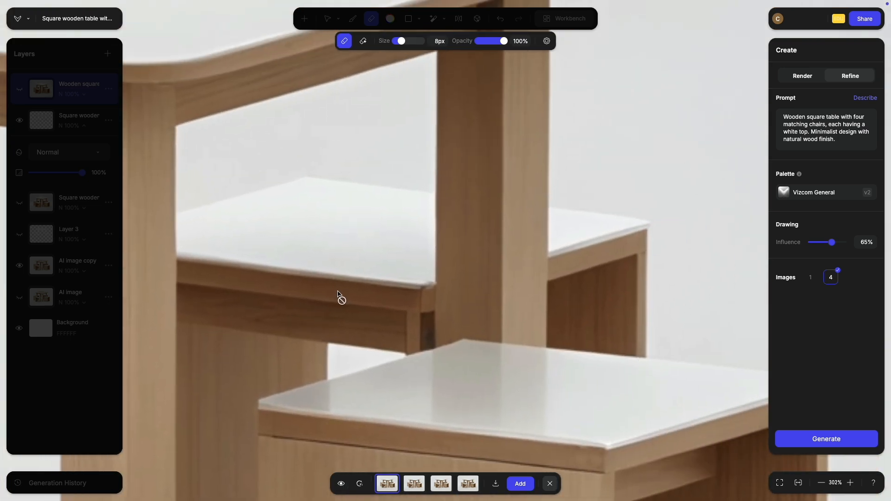
{"action": "scroll", "coordinate": [339, 295], "scroll_direction": "up", "scroll_amount": 8}
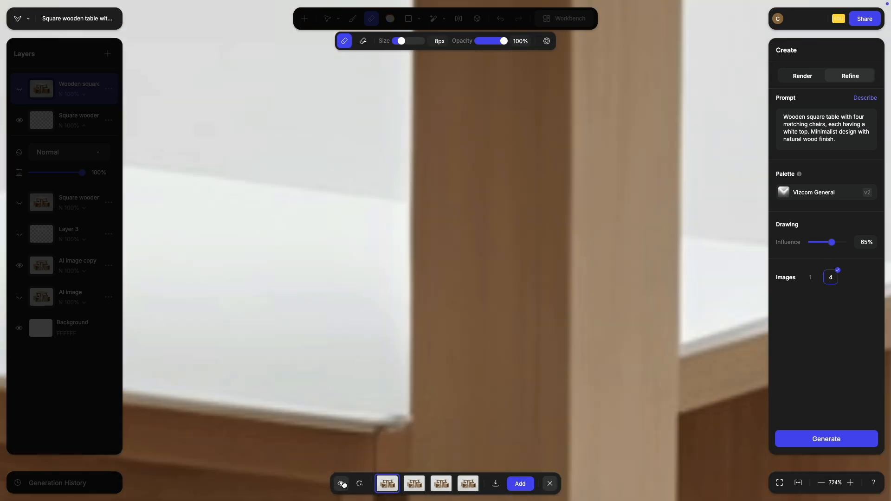
{"action": "left_click", "coordinate": [343, 484]}
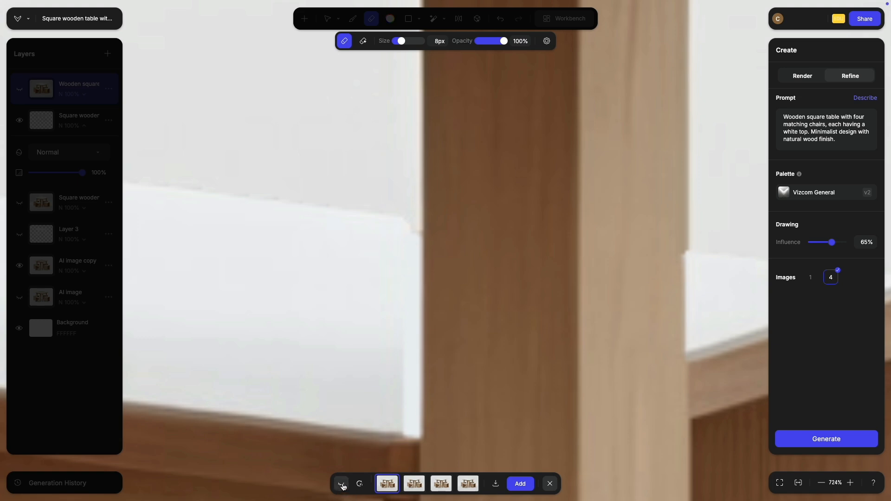
{"action": "left_click", "coordinate": [343, 485]}
{"action": "left_click", "coordinate": [343, 485]}
{"action": "left_click", "coordinate": [343, 483]}
{"action": "left_click", "coordinate": [345, 482]}
{"action": "left_click", "coordinate": [345, 480]}
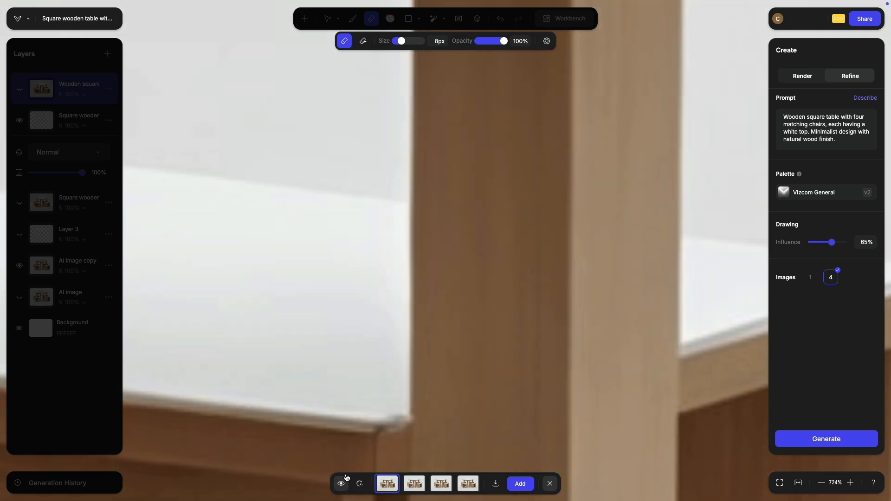
Examine the tabletop's back edge in the refined image against the original canvas.
{"action": "scroll", "coordinate": [382, 342], "scroll_direction": "down", "scroll_amount": 8}
{"action": "scroll", "coordinate": [446, 243], "scroll_direction": "up", "scroll_amount": 5}
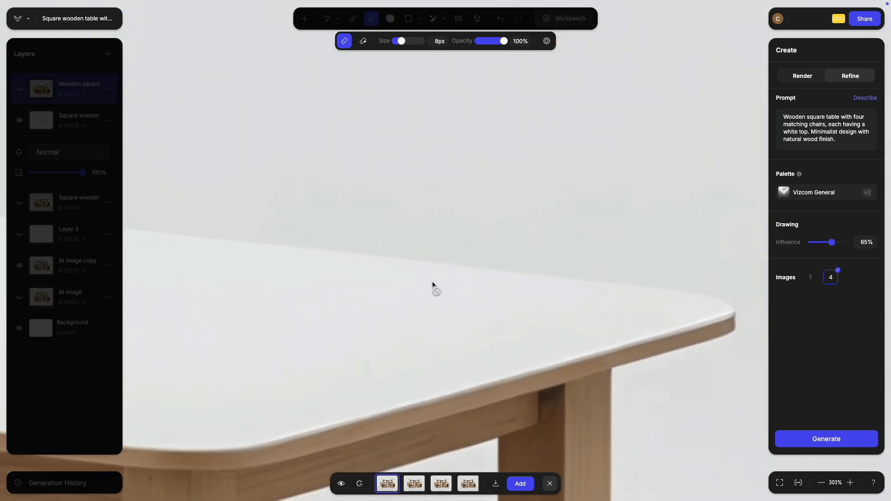
{"action": "scroll", "coordinate": [433, 285], "scroll_direction": "up", "scroll_amount": 3}
{"action": "left_click", "coordinate": [342, 484]}
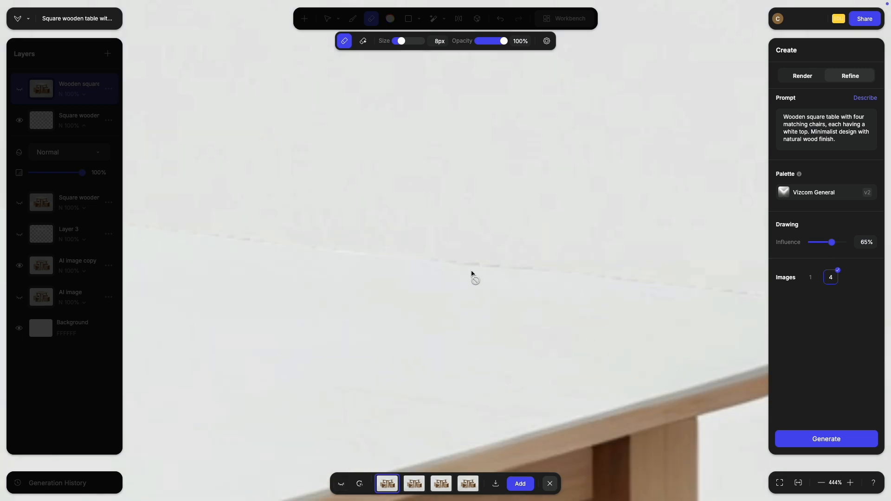
{"action": "left_click", "coordinate": [342, 484]}
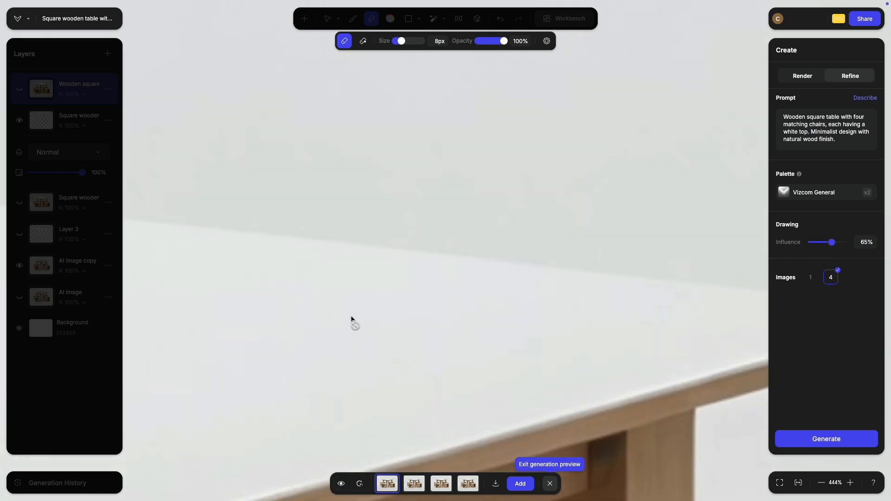
Add the first 65% refined image as a layer and generate four more refinements at 20% drawing influence.
{"action": "scroll", "coordinate": [351, 319], "scroll_direction": "down", "scroll_amount": 12}
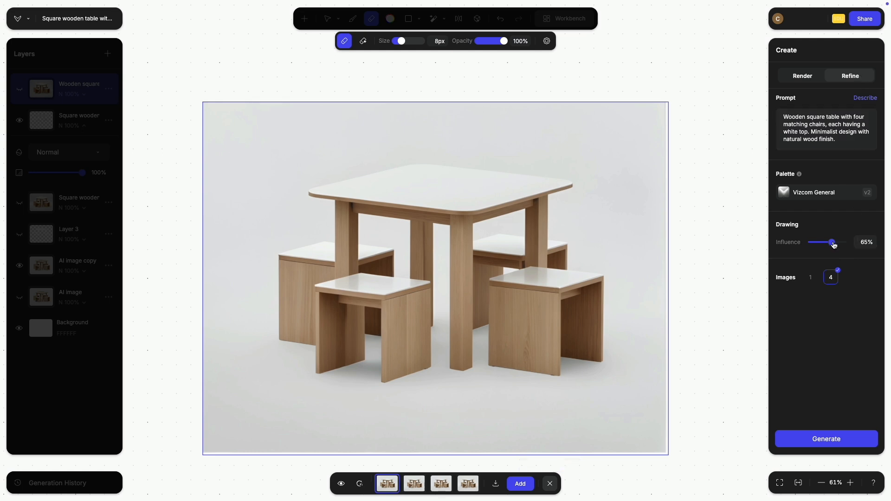
{"action": "left_click_drag", "start_coordinate": [834, 245], "coordinate": [839, 246]}
{"action": "left_click_drag", "start_coordinate": [846, 244], "coordinate": [817, 248]}
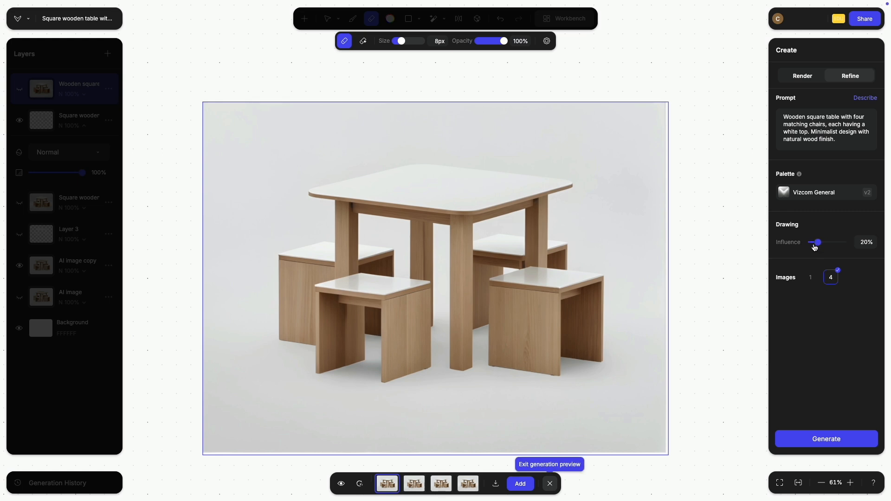
{"action": "left_click", "coordinate": [532, 488]}
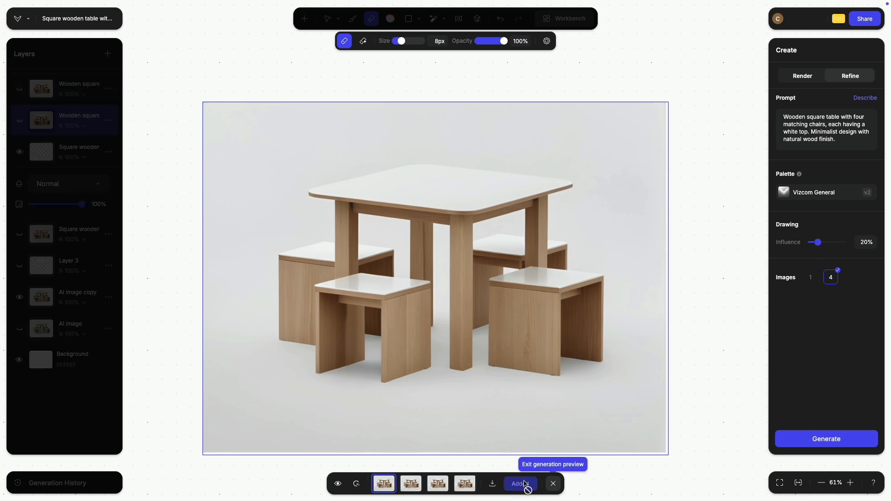
{"action": "left_click", "coordinate": [815, 440]}
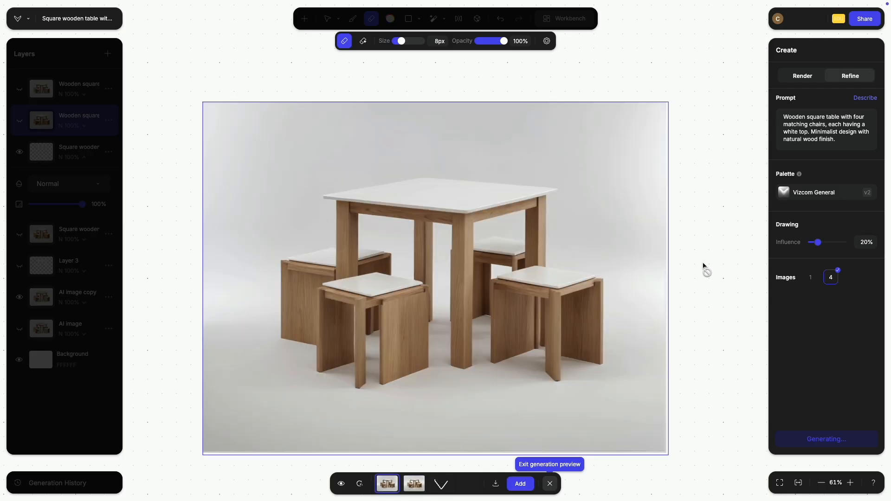
Compare the refinements made at 20% influence and close the preview without adding any of them.
{"action": "left_click", "coordinate": [415, 485]}
{"action": "left_click", "coordinate": [436, 486]}
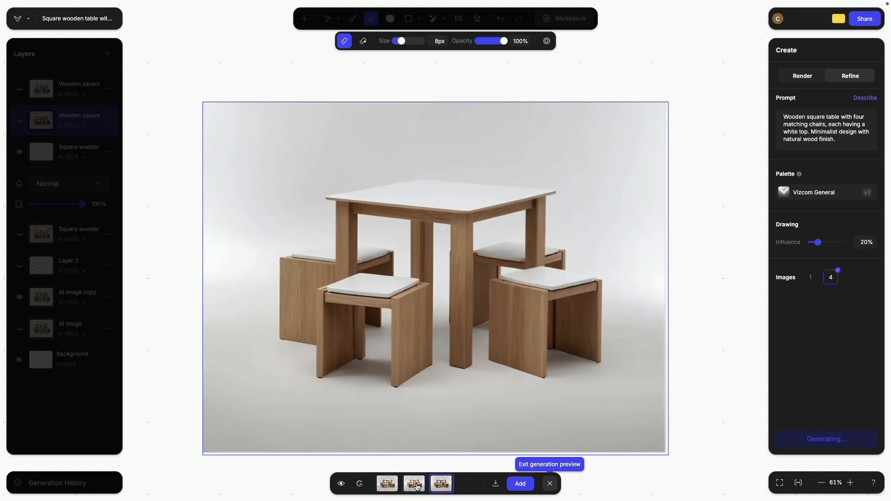
{"action": "left_click", "coordinate": [415, 487]}
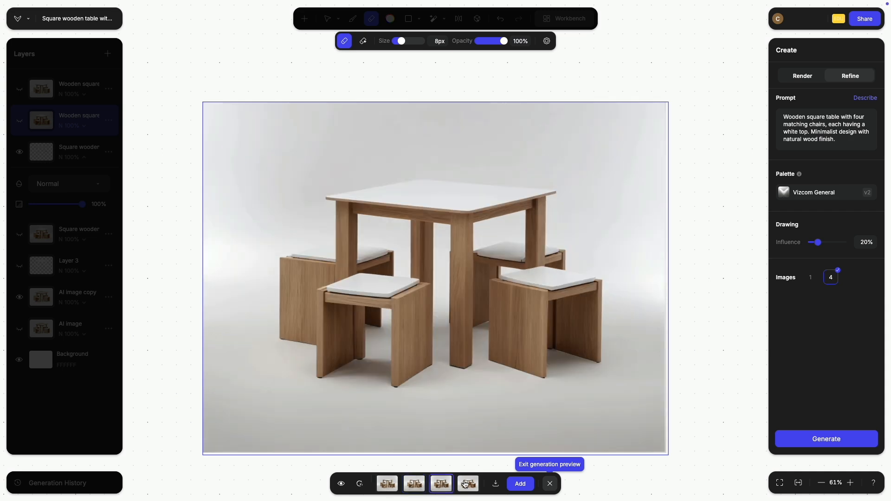
{"action": "left_click", "coordinate": [442, 485]}
{"action": "left_click", "coordinate": [418, 486]}
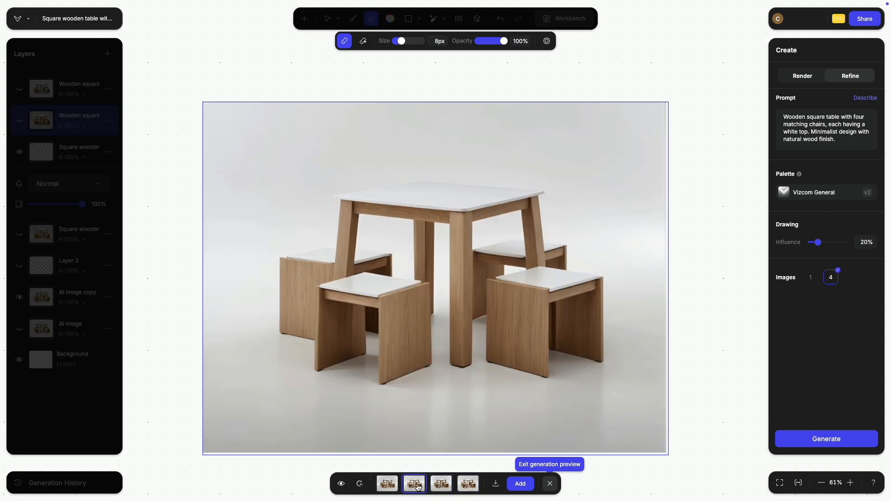
{"action": "left_click", "coordinate": [387, 487]}
{"action": "left_click", "coordinate": [553, 489]}
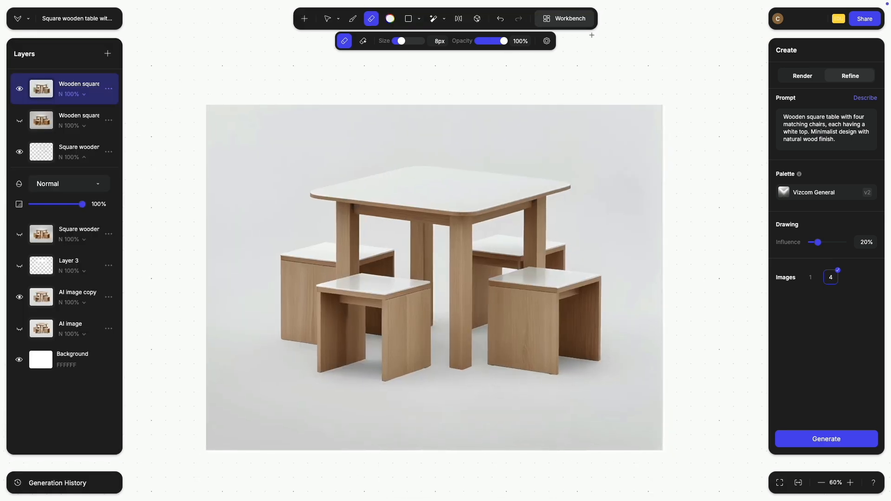
Return to the workbench and examine the source image 6.png at the head of the first row.
{"action": "left_click", "coordinate": [565, 19]}
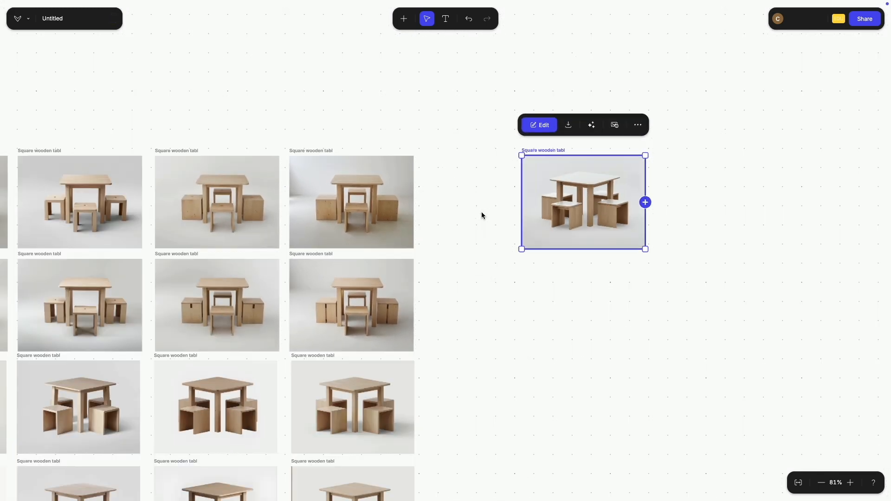
{"action": "left_click_drag", "start_coordinate": [482, 212], "coordinate": [635, 190]}
{"action": "scroll", "coordinate": [585, 199], "scroll_direction": "down", "scroll_amount": 5}
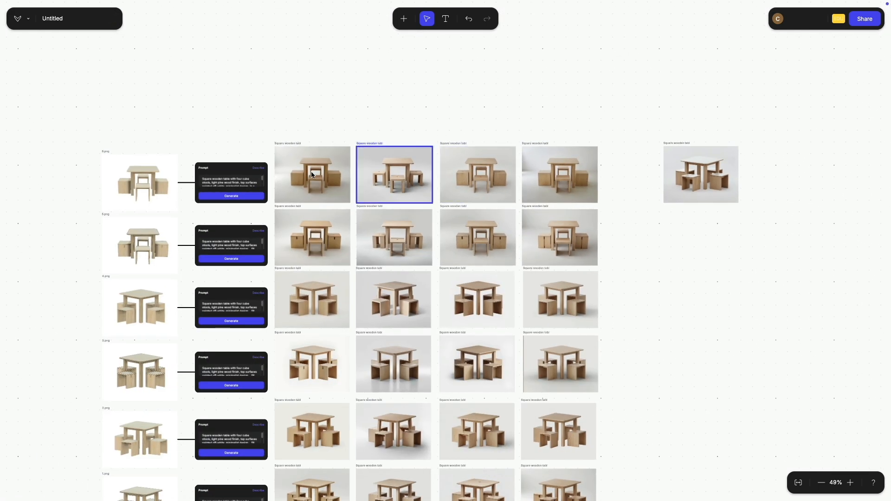
{"action": "scroll", "coordinate": [119, 180], "scroll_direction": "up", "scroll_amount": 15}
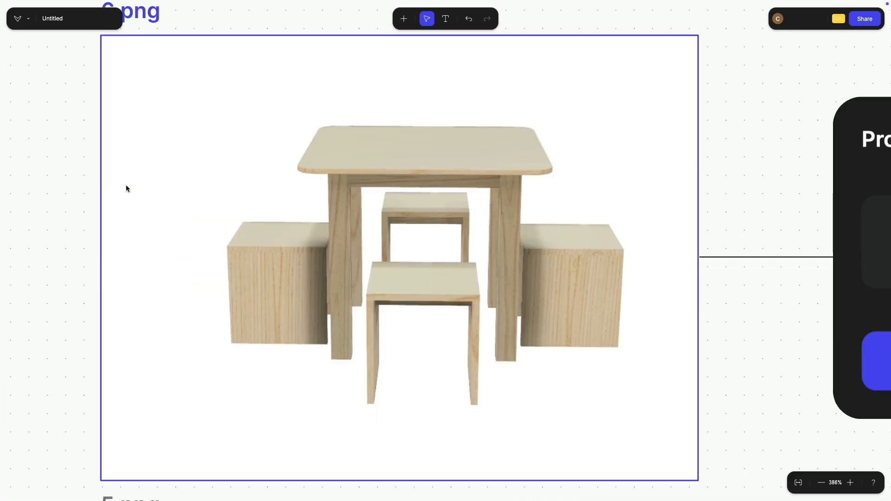
Compare the source images and their generated rows with the refined white-top table image on the workbench.
{"action": "scroll", "coordinate": [126, 188], "scroll_direction": "down", "scroll_amount": 15}
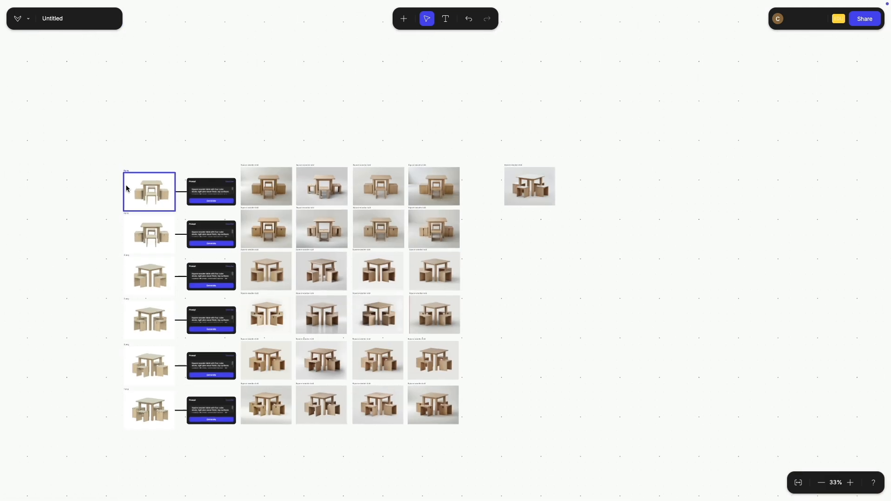
{"action": "scroll", "coordinate": [126, 188], "scroll_direction": "up", "scroll_amount": 14}
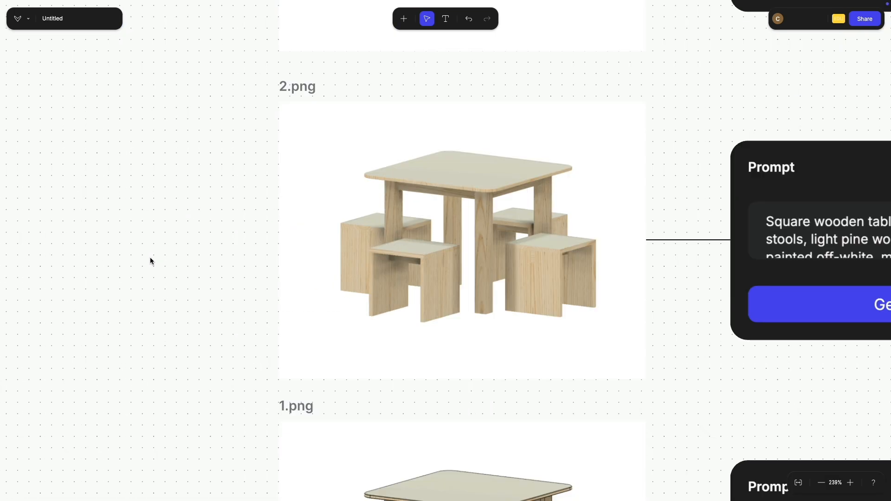
{"action": "scroll", "coordinate": [149, 257], "scroll_direction": "down", "scroll_amount": 14}
{"action": "scroll", "coordinate": [370, 185], "scroll_direction": "up", "scroll_amount": 13}
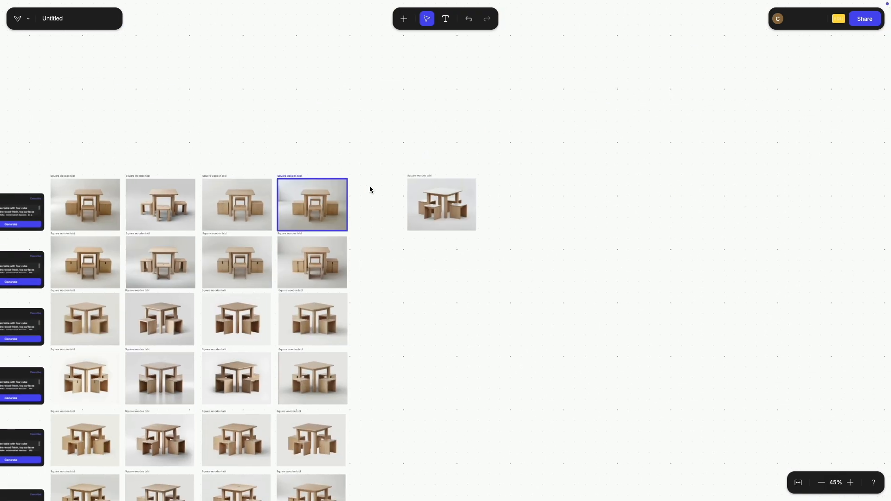
{"action": "scroll", "coordinate": [505, 182], "scroll_direction": "left", "scroll_amount": 3}
{"action": "scroll", "coordinate": [566, 171], "scroll_direction": "up", "scroll_amount": 2}
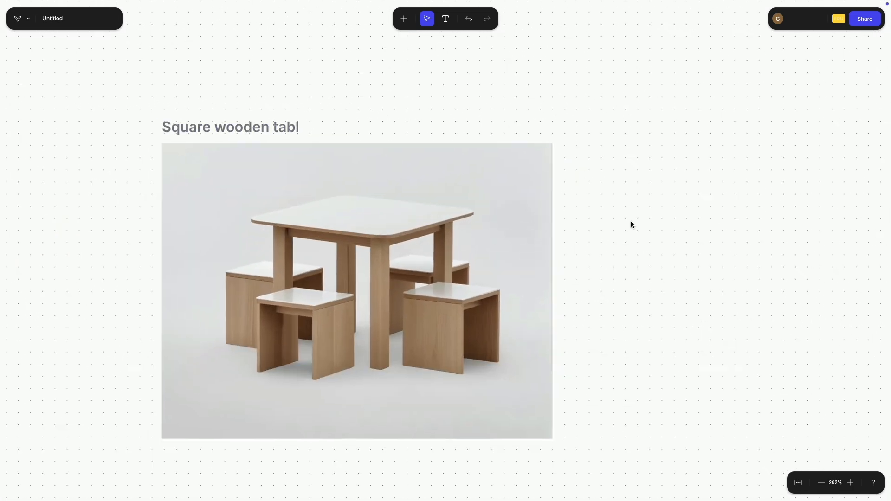
{"action": "scroll", "coordinate": [631, 223], "scroll_direction": "down", "scroll_amount": 10}
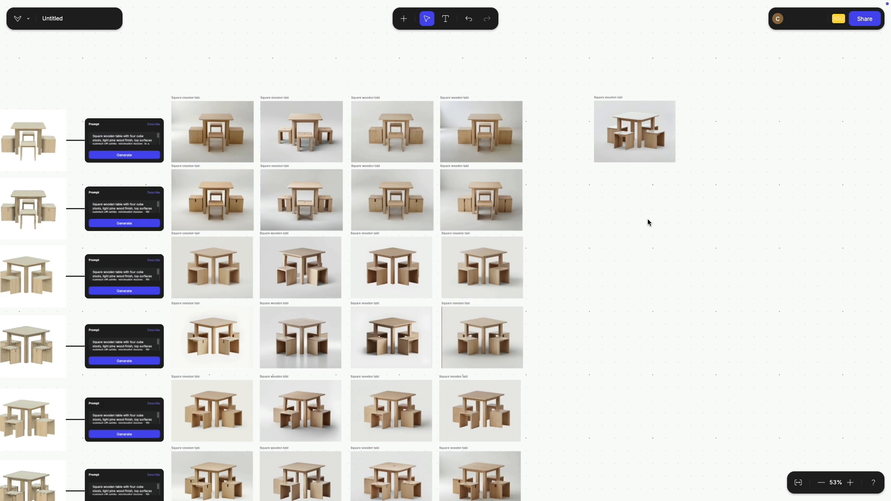
{"action": "scroll", "coordinate": [648, 220], "scroll_direction": "down", "scroll_amount": 1}
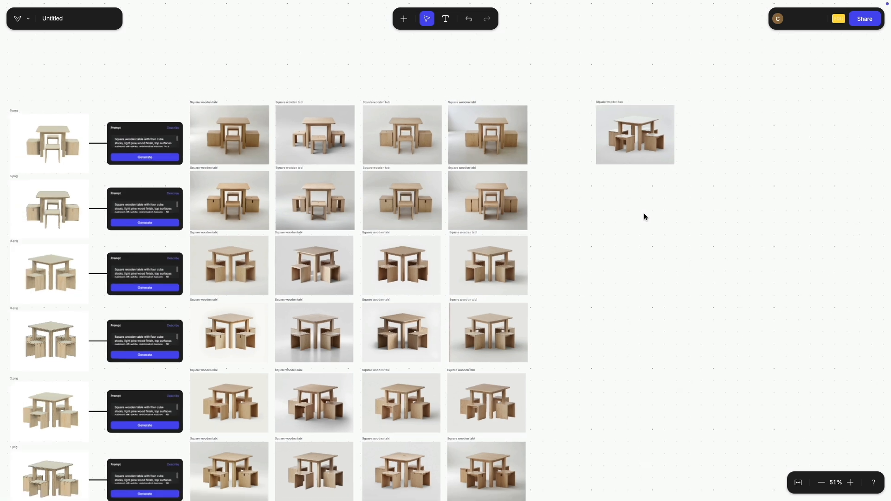
{"action": "scroll", "coordinate": [643, 217], "scroll_direction": "down", "scroll_amount": 3}
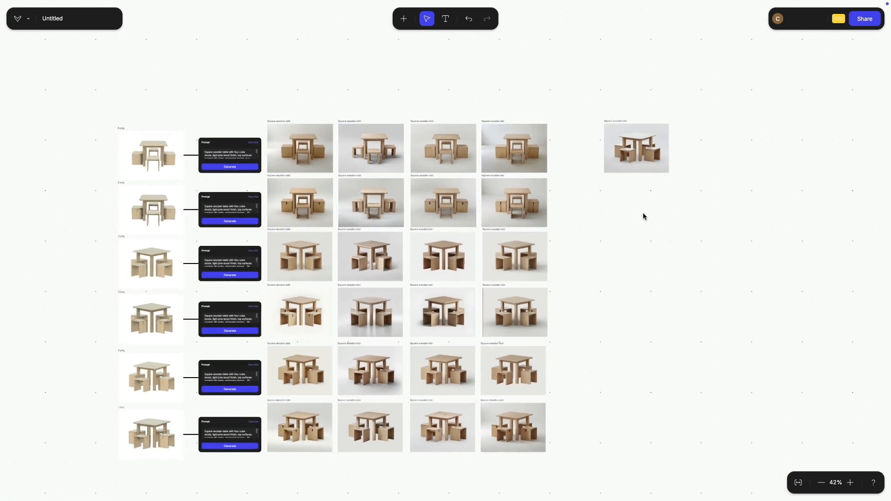
{"action": "left_click_drag", "start_coordinate": [635, 210], "coordinate": [613, 193]}
{"action": "left_click", "coordinate": [126, 417]}
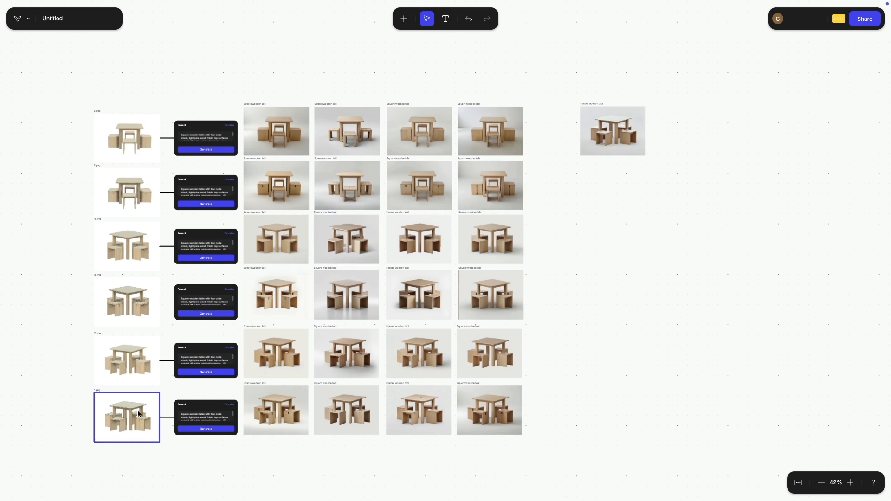
{"action": "left_click", "coordinate": [129, 371]}
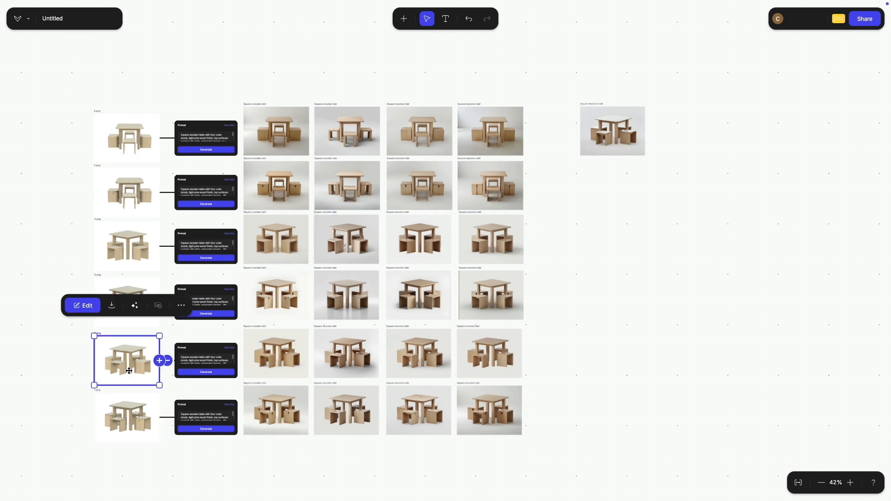
{"action": "key", "text": "ctrl+v"}
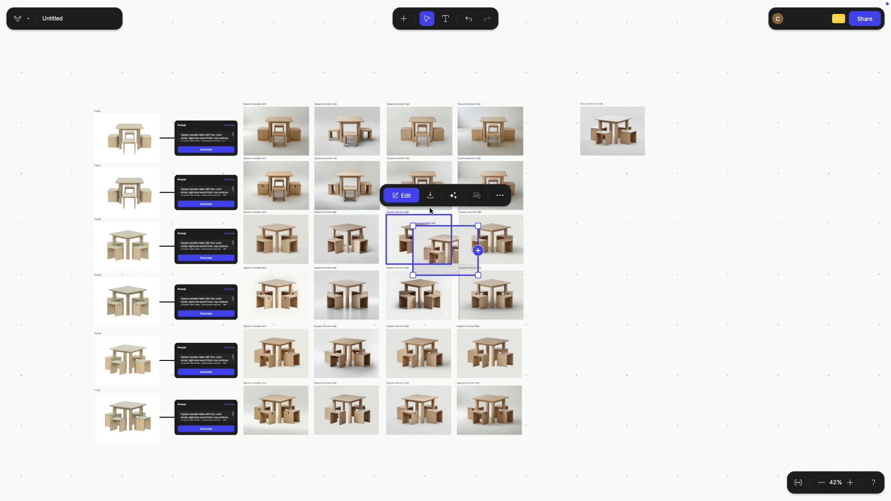
{"action": "left_click_drag", "start_coordinate": [435, 244], "coordinate": [670, 246]}
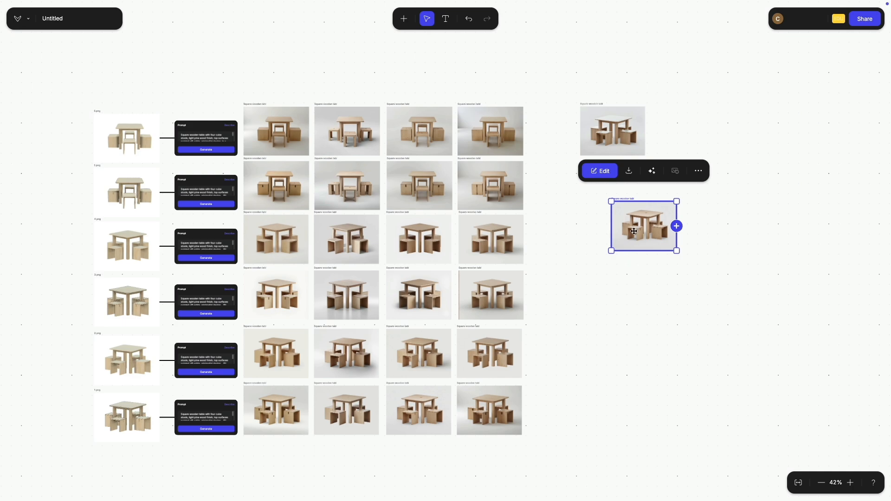
{"action": "key", "text": "Delete"}
{"action": "left_click", "coordinate": [474, 279]}
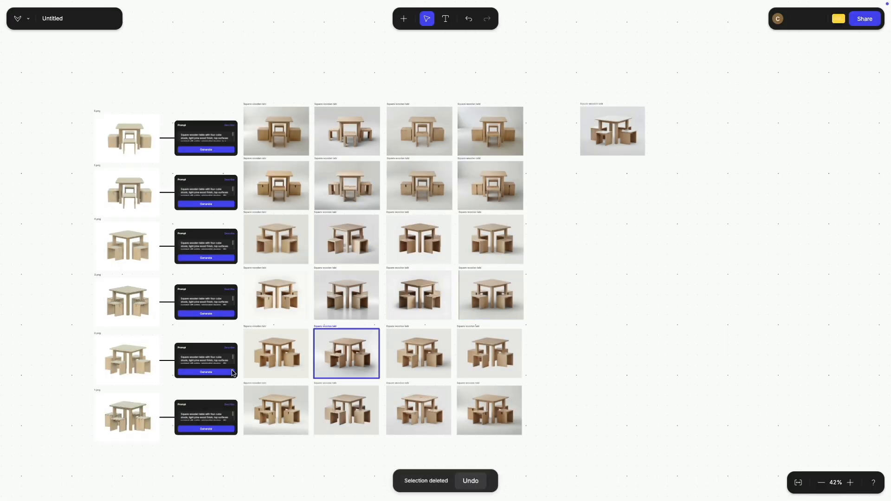
{"action": "left_click", "coordinate": [139, 368]}
{"action": "key", "text": "ctrl+v"}
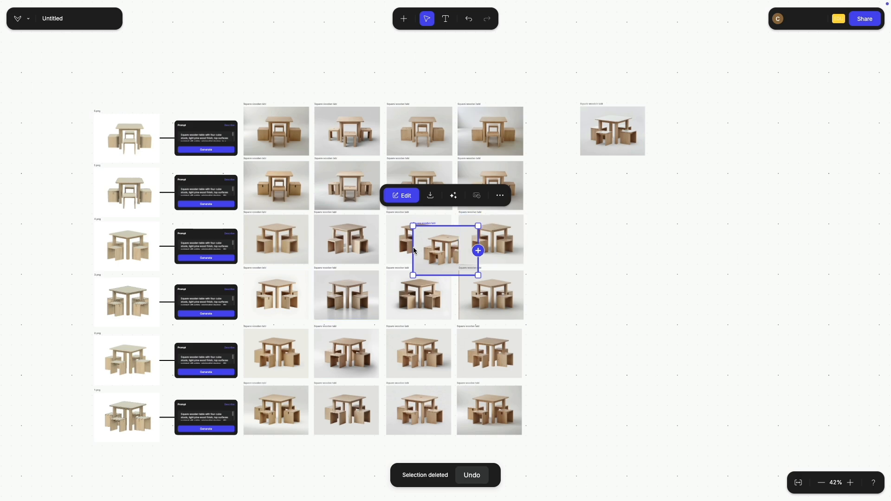
{"action": "key", "text": "Delete"}
{"action": "left_click", "coordinate": [482, 270]}
Duplicate the source image 2.png and place the copy directly below the refined white-top table image.
{"action": "left_click", "coordinate": [126, 366]}
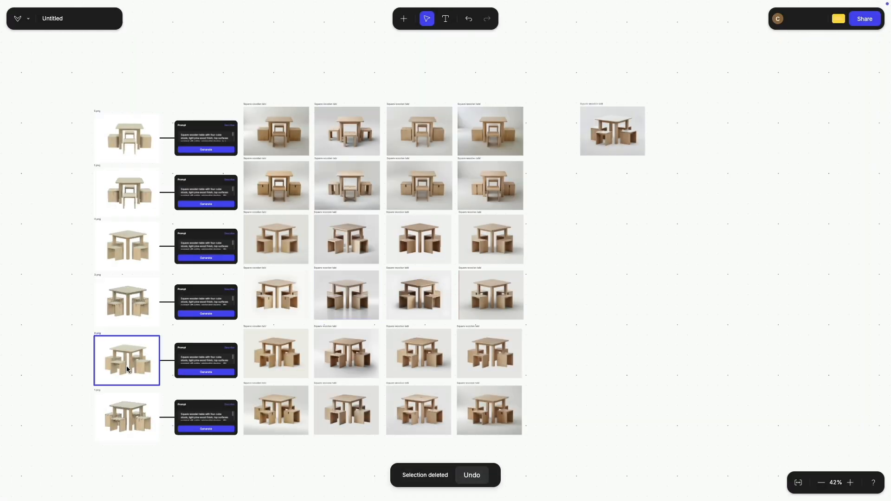
{"action": "right_click", "coordinate": [130, 366]}
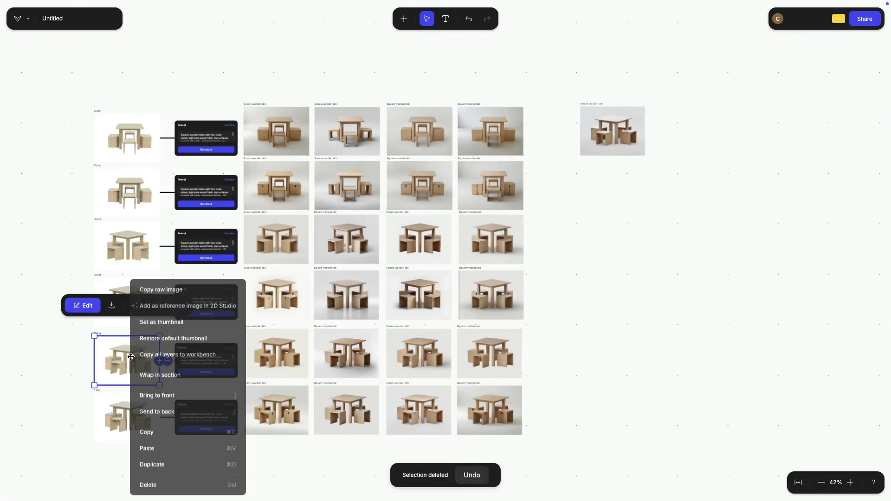
{"action": "left_click", "coordinate": [166, 466]}
{"action": "scroll", "coordinate": [177, 272], "scroll_direction": "left", "scroll_amount": 5}
{"action": "scroll", "coordinate": [176, 272], "scroll_direction": "down", "scroll_amount": 3}
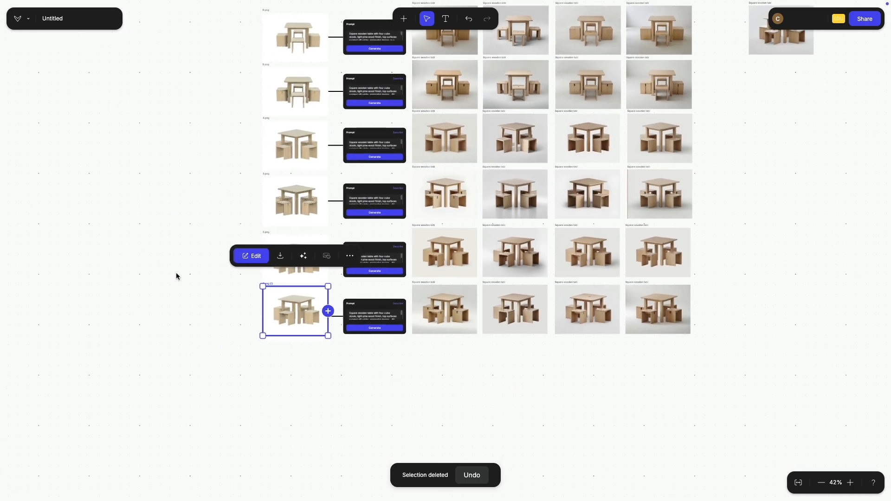
{"action": "left_click", "coordinate": [273, 269]}
{"action": "left_click_drag", "start_coordinate": [285, 302], "coordinate": [775, 126]}
{"action": "scroll", "coordinate": [775, 126], "scroll_direction": "right", "scroll_amount": 6}
{"action": "scroll", "coordinate": [775, 125], "scroll_direction": "up", "scroll_amount": 4}
{"action": "left_click_drag", "start_coordinate": [523, 315], "coordinate": [523, 267]}
{"action": "scroll", "coordinate": [511, 288], "scroll_direction": "up", "scroll_amount": 5}
{"action": "scroll", "coordinate": [510, 287], "scroll_direction": "up", "scroll_amount": 3}
{"action": "scroll", "coordinate": [502, 232], "scroll_direction": "down", "scroll_amount": 4}
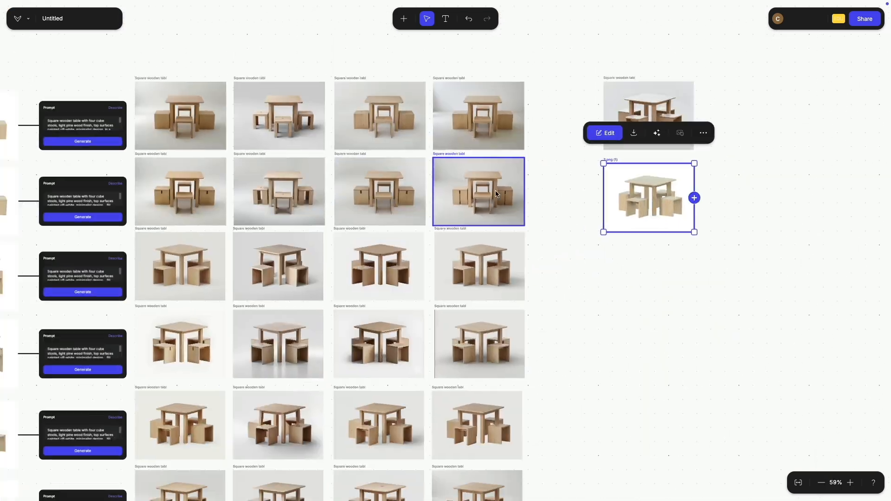
Copy the full prompt text from 2.png's prompt node and paste it as the prompt of the duplicate 2.png (1).
{"action": "scroll", "coordinate": [464, 209], "scroll_direction": "left", "scroll_amount": 5}
{"action": "scroll", "coordinate": [464, 209], "scroll_direction": "down", "scroll_amount": 4}
{"action": "scroll", "coordinate": [326, 277], "scroll_direction": "up", "scroll_amount": 8}
{"action": "triple_click", "coordinate": [326, 316]}
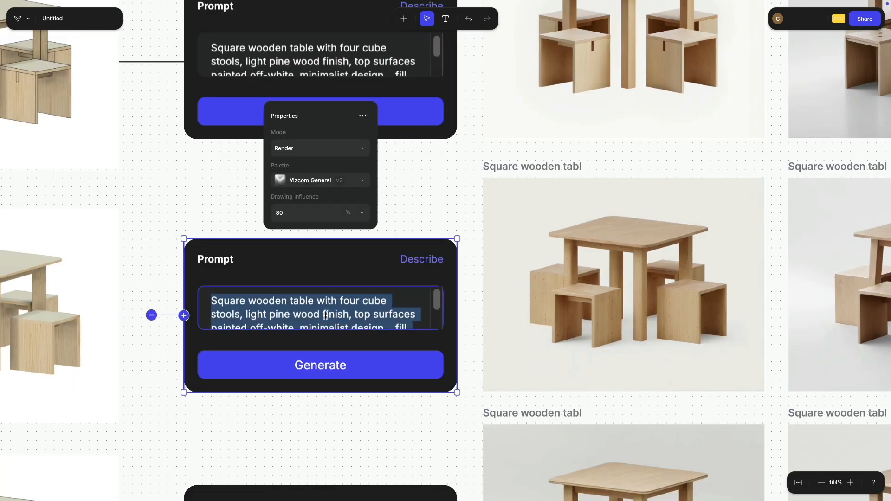
{"action": "scroll", "coordinate": [331, 354], "scroll_direction": "down", "scroll_amount": 10}
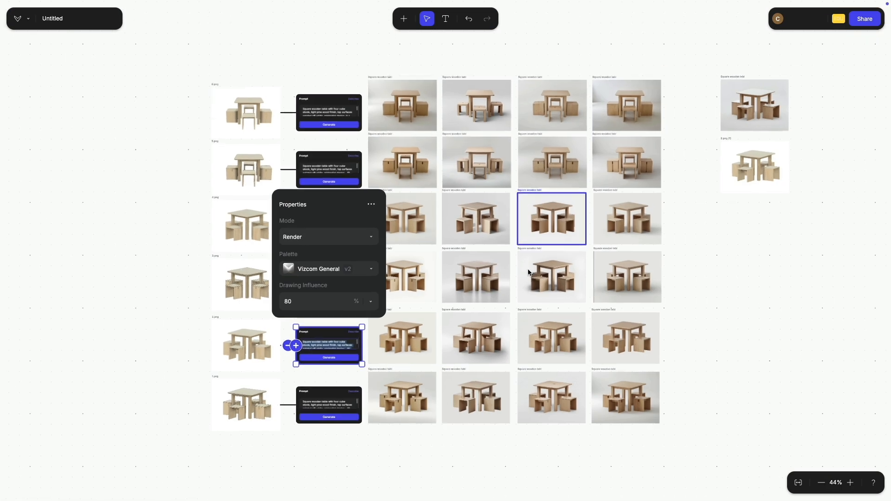
{"action": "scroll", "coordinate": [538, 278], "scroll_direction": "right", "scroll_amount": 8}
{"action": "scroll", "coordinate": [464, 269], "scroll_direction": "up", "scroll_amount": 5}
{"action": "left_click", "coordinate": [389, 256]}
{"action": "double_click", "coordinate": [389, 255]}
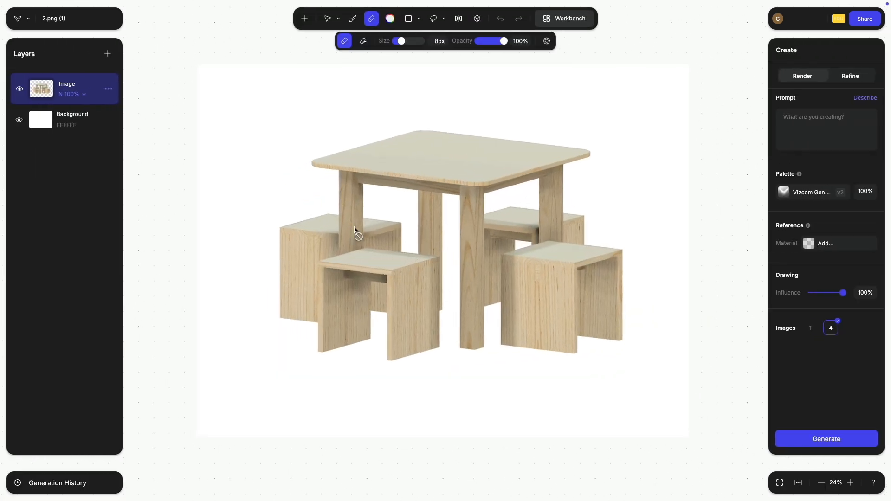
{"action": "left_click", "coordinate": [811, 125]}
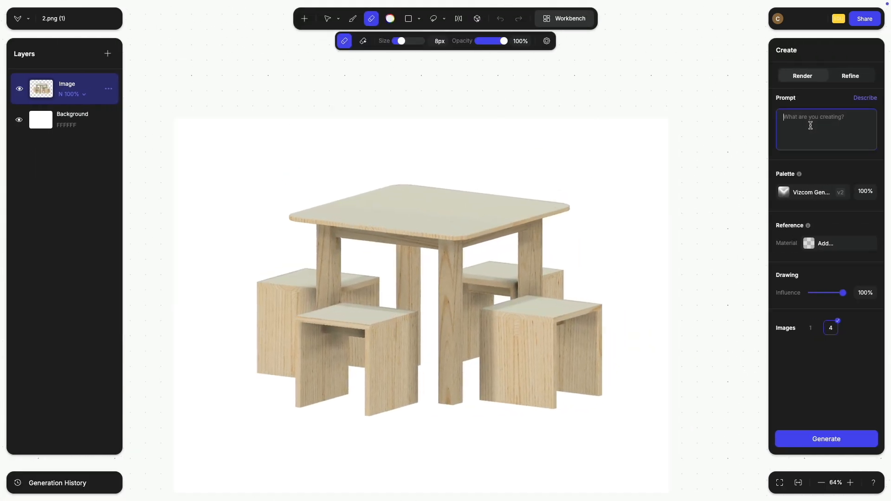
{"action": "type", "text": "Square wooden table with four cube stools, light pine wood finish, top surfaces painted off-white, minimalist design. , fill light from the left side"}
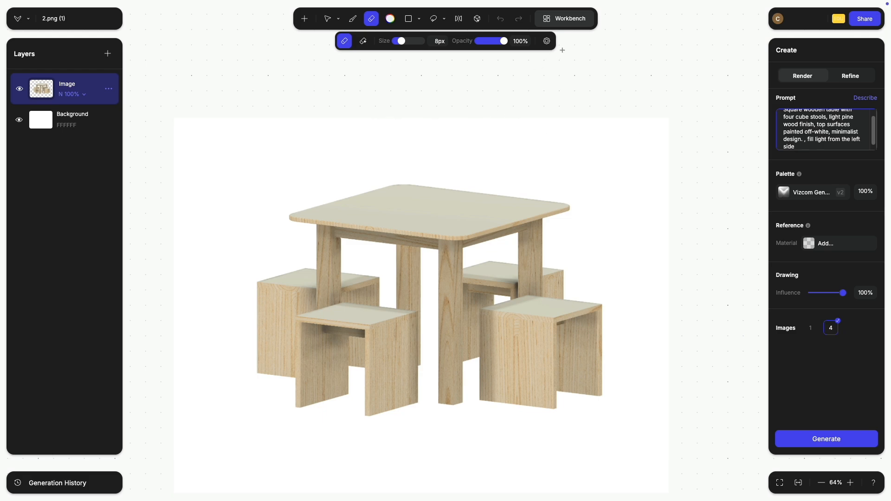
Copy the phrase "each having a white top" from the refined image's prompt into the prompt of 2.png (1).
{"action": "left_click", "coordinate": [561, 19]}
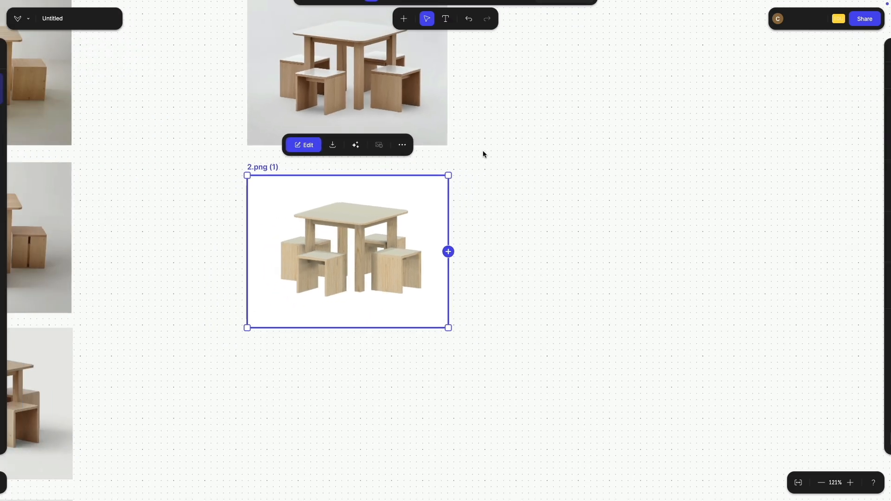
{"action": "double_click", "coordinate": [486, 205]}
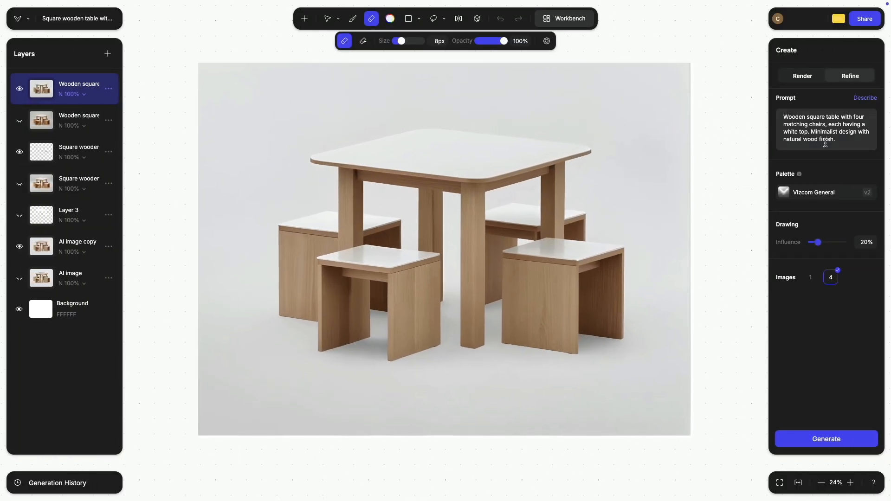
{"action": "left_click_drag", "start_coordinate": [828, 124], "coordinate": [807, 132]}
{"action": "key", "text": "ctrl+c"}
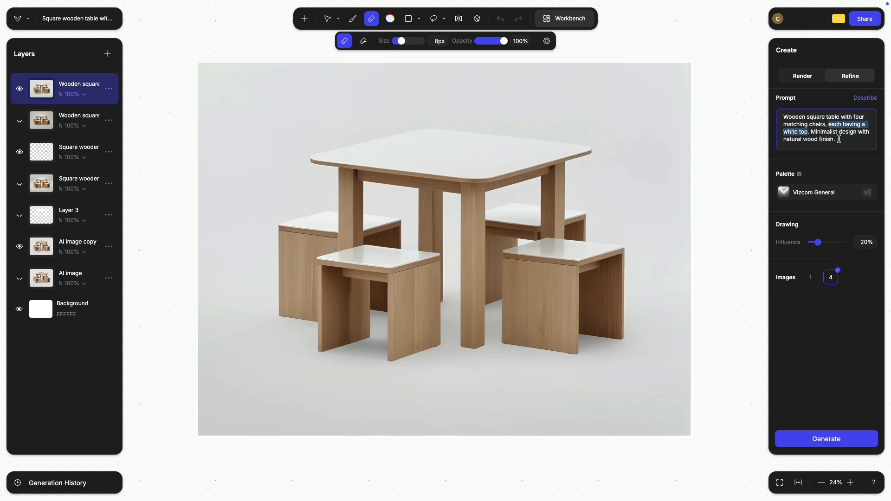
{"action": "left_click", "coordinate": [580, 24]}
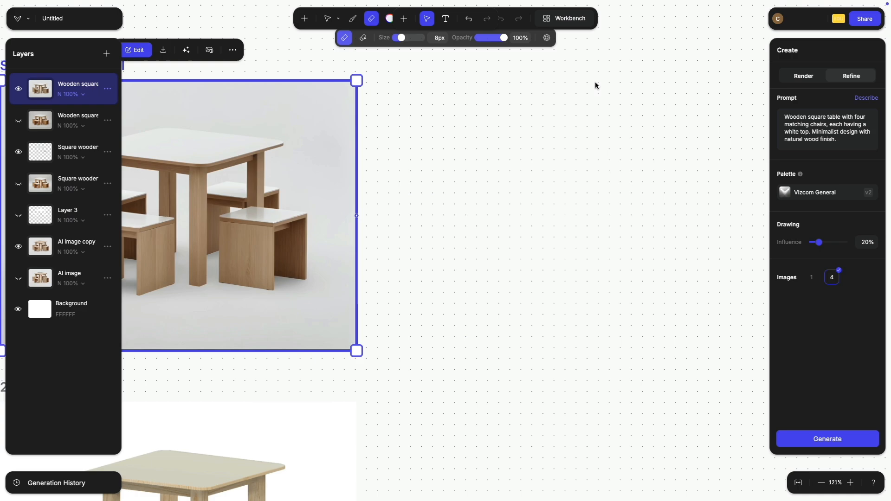
{"action": "double_click", "coordinate": [450, 320]}
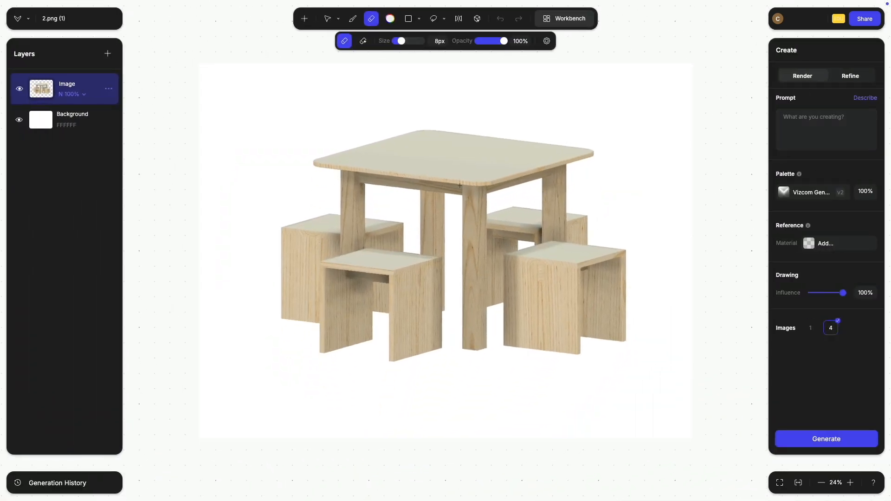
{"action": "left_click", "coordinate": [809, 128]}
{"action": "key", "text": "ctrl+v"}
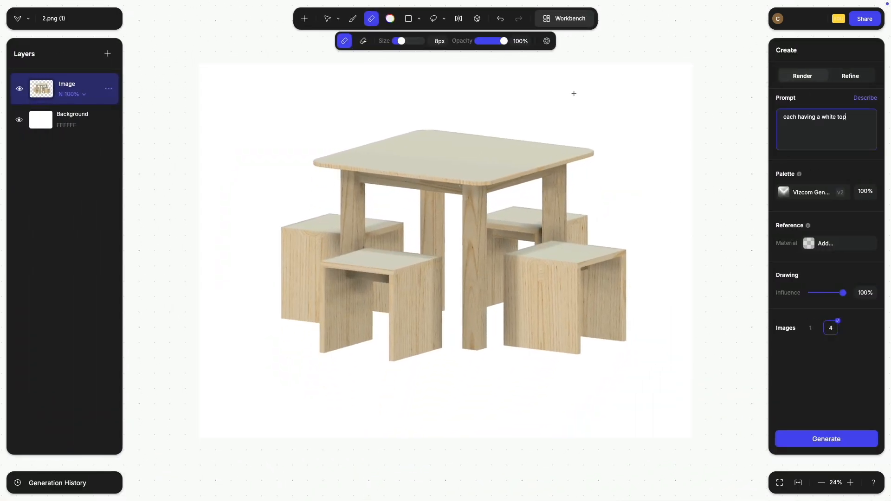
Copy the entire prompt of the refined white-top table image and paste it as the prompt of 2.png (1).
{"action": "left_click", "coordinate": [567, 19]}
{"action": "double_click", "coordinate": [410, 189]}
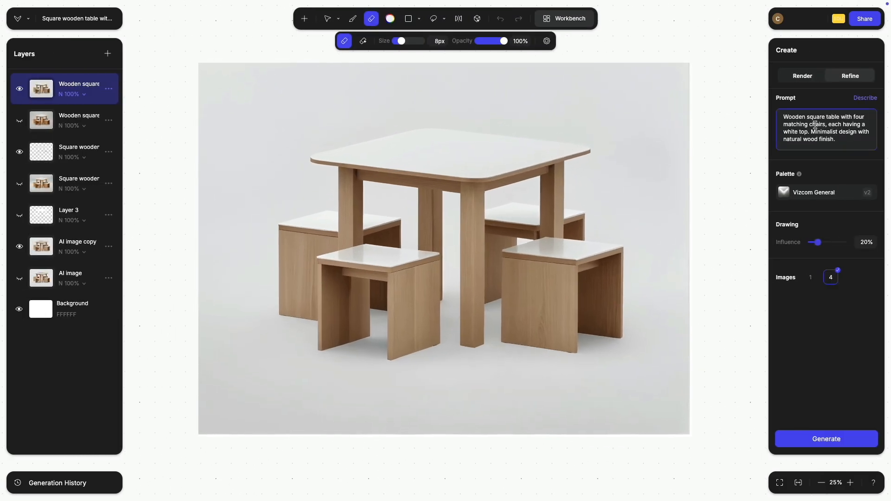
{"action": "left_click_drag", "start_coordinate": [836, 139], "coordinate": [762, 130]}
{"action": "key", "text": "ctrl+c"}
{"action": "left_click", "coordinate": [566, 18]}
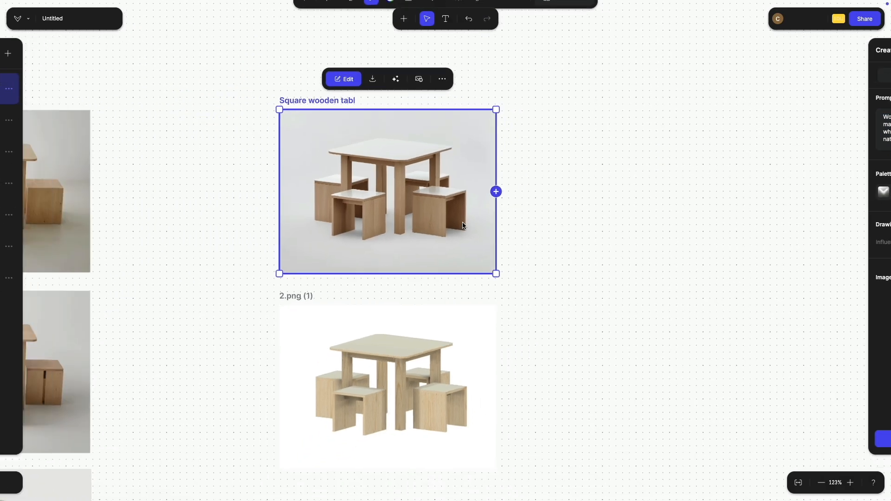
{"action": "left_click", "coordinate": [435, 325]}
{"action": "double_click", "coordinate": [434, 325]}
{"action": "left_click", "coordinate": [793, 132]}
{"action": "key", "text": "ctrl+v"}
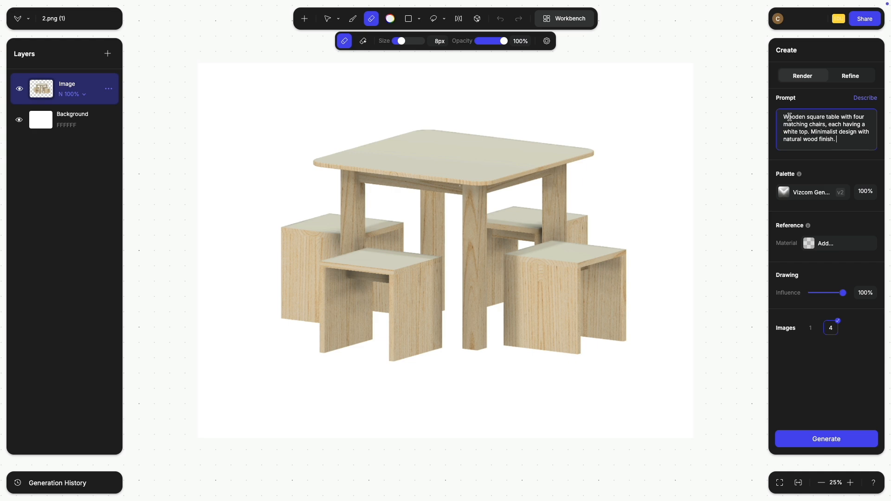
Insert "pine wood material," after "four matching chairs," in the prompt of 2.png (1).
{"action": "left_click", "coordinate": [829, 124]}
{"action": "type", "text": "b"}
{"action": "key", "text": "BackSpace"}
{"action": "type", "text": "pine wood material,"}
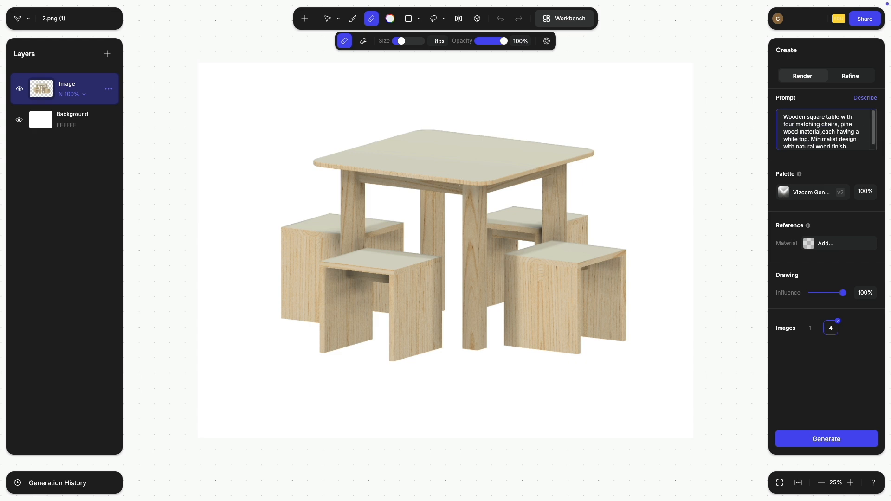
{"action": "scroll", "coordinate": [804, 139], "scroll_direction": "down", "scroll_amount": 1}
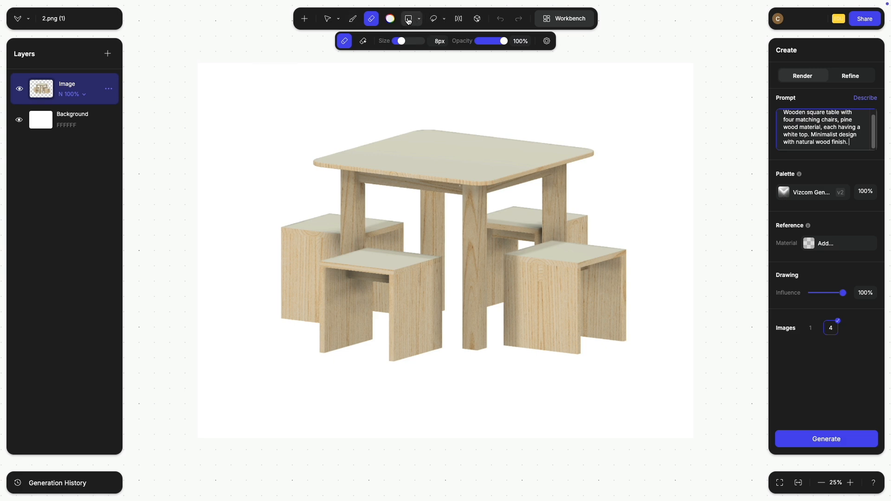
Set the drawing color to dark gray 353535 and ready the Line tool with a 2px thickness.
{"action": "left_click", "coordinate": [391, 19]}
{"action": "left_click_drag", "start_coordinate": [335, 77], "coordinate": [308, 91]}
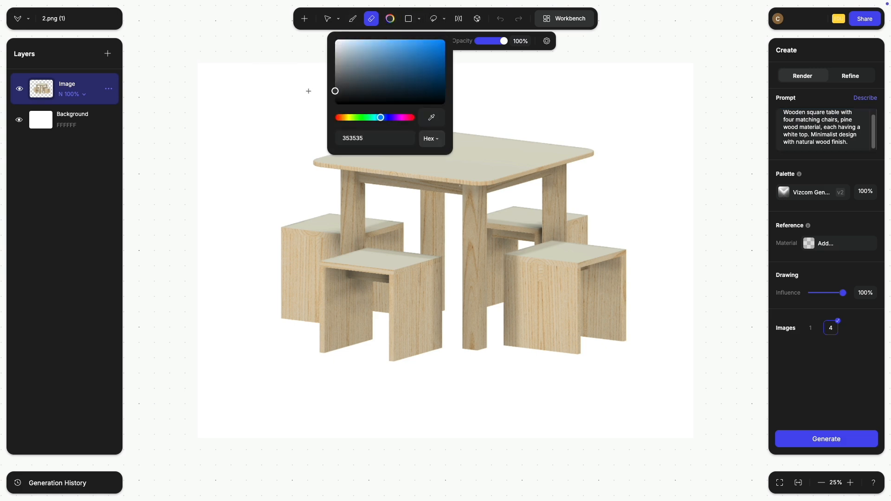
{"action": "left_click", "coordinate": [419, 21]}
{"action": "left_click", "coordinate": [404, 76]}
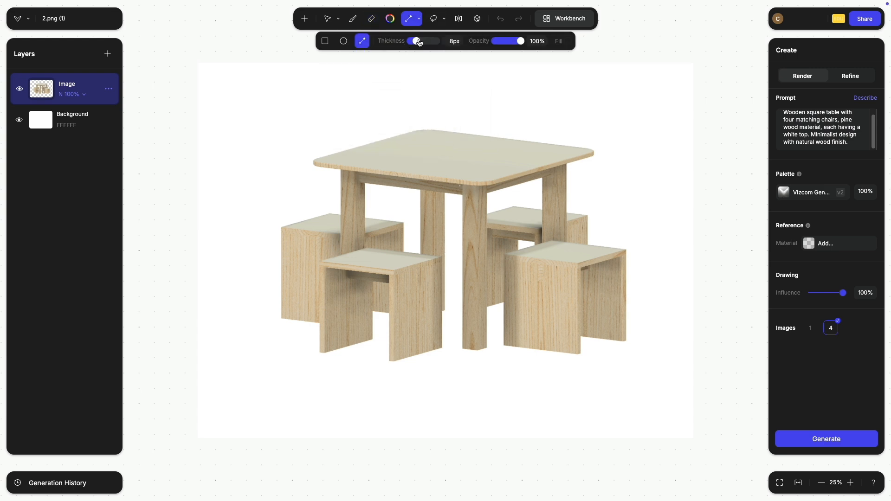
{"action": "left_click_drag", "start_coordinate": [419, 43], "coordinate": [412, 43]}
Try to draw three room-corner lines directly on the Image layer, and undo them.
{"action": "left_click_drag", "start_coordinate": [454, 64], "coordinate": [199, 342]}
{"action": "left_click_drag", "start_coordinate": [455, 266], "coordinate": [727, 318]}
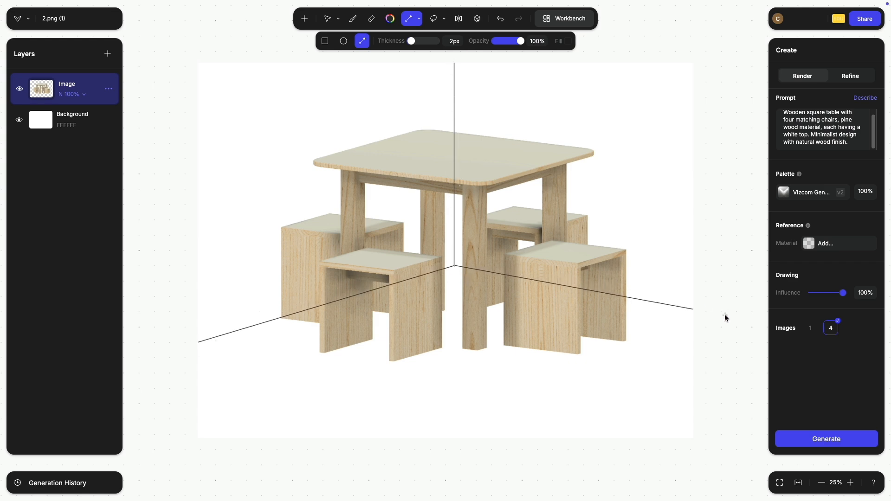
{"action": "scroll", "coordinate": [588, 228], "scroll_direction": "down", "scroll_amount": 5}
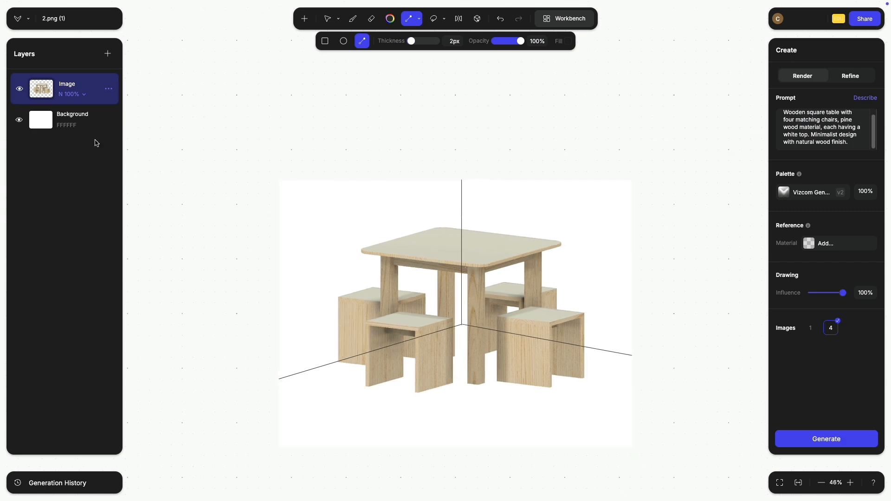
{"action": "key", "text": "ctrl+z"}
{"action": "key", "text": "ctrl+z"}
{"action": "key", "text": "ctrl+z"}
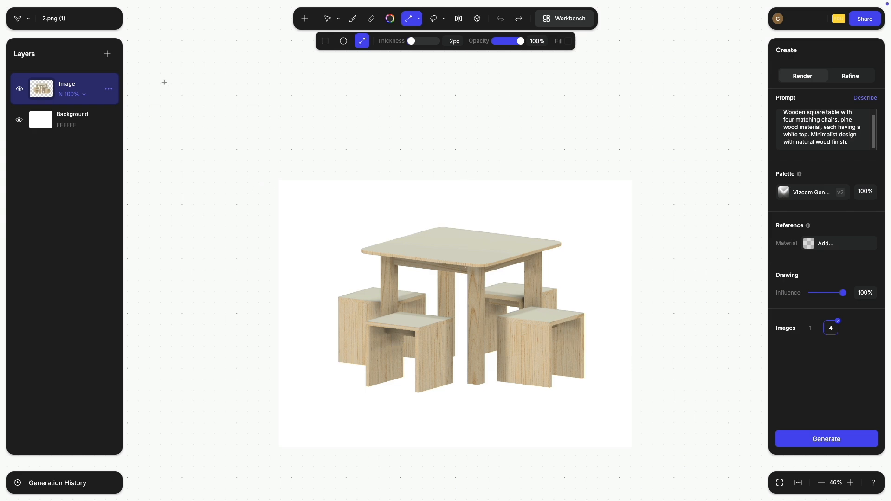
Add a new empty layer, and scale the table set down and reposition it lower on the canvas.
{"action": "left_click", "coordinate": [107, 54]}
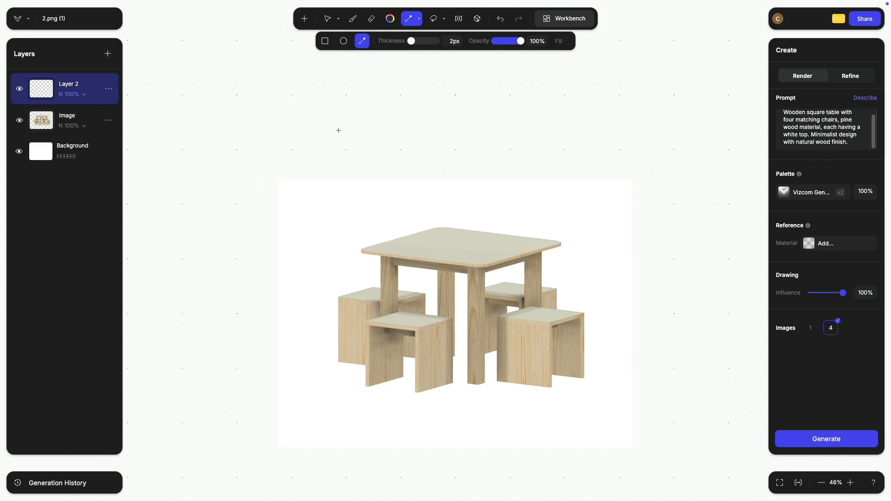
{"action": "left_click", "coordinate": [328, 18]}
{"action": "left_click", "coordinate": [455, 235]}
{"action": "left_click_drag", "start_coordinate": [338, 227], "coordinate": [374, 254]}
{"action": "left_click_drag", "start_coordinate": [493, 277], "coordinate": [495, 294]}
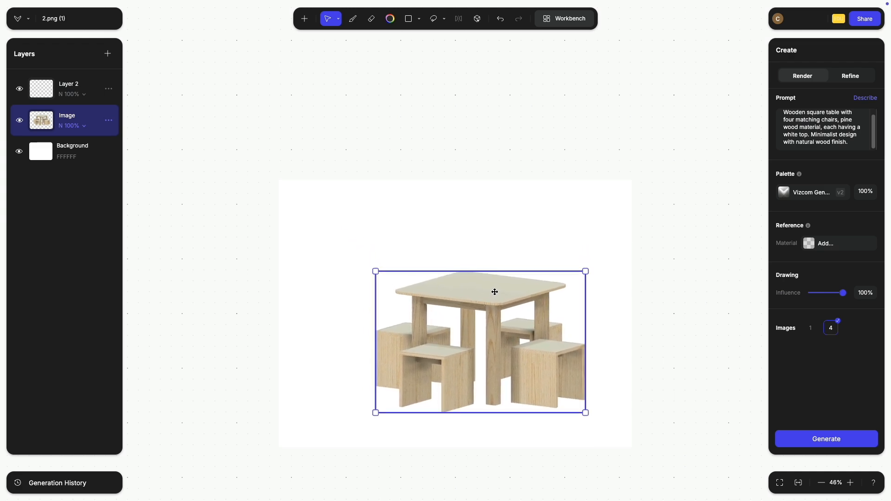
Draw three 2px lines on Layer 2 forming a room corner behind the table, and place that layer below the Image layer.
{"action": "left_click", "coordinate": [420, 19]}
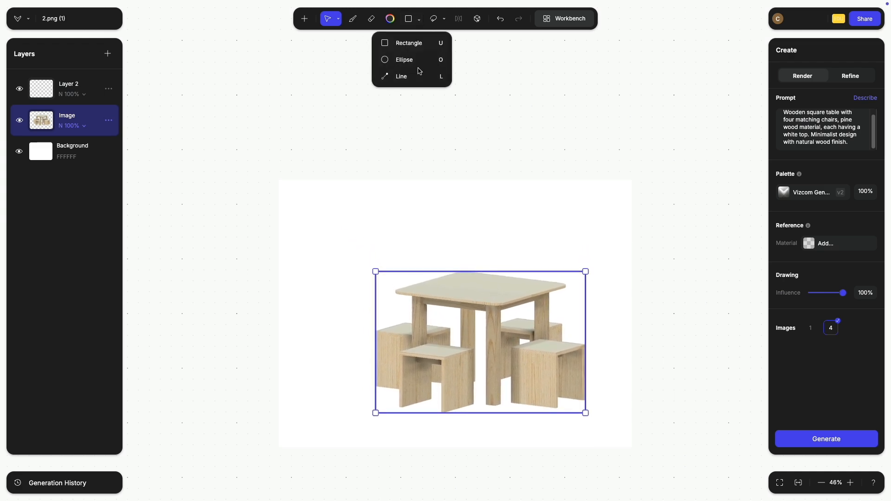
{"action": "left_click", "coordinate": [414, 77]}
{"action": "left_click", "coordinate": [108, 89]}
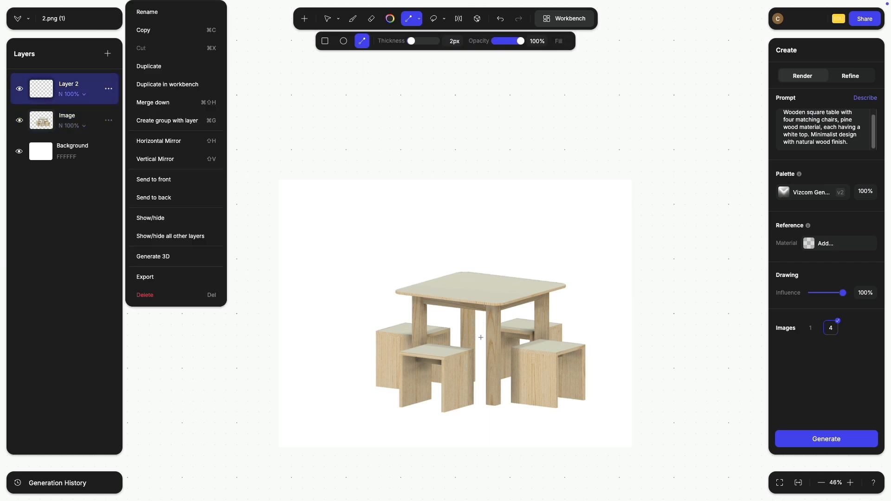
{"action": "left_click_drag", "start_coordinate": [480, 343], "coordinate": [487, 182]}
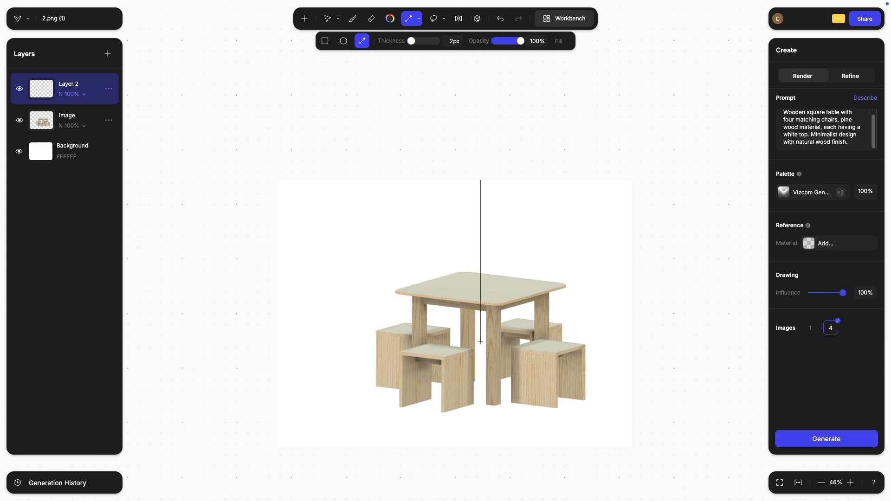
{"action": "left_click_drag", "start_coordinate": [481, 342], "coordinate": [267, 408]}
{"action": "left_click_drag", "start_coordinate": [481, 342], "coordinate": [737, 371]}
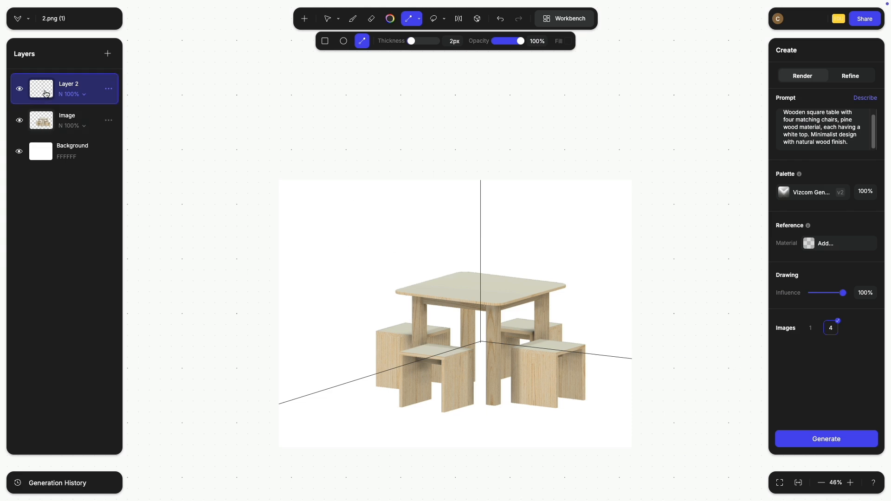
{"action": "left_click_drag", "start_coordinate": [45, 92], "coordinate": [58, 135]}
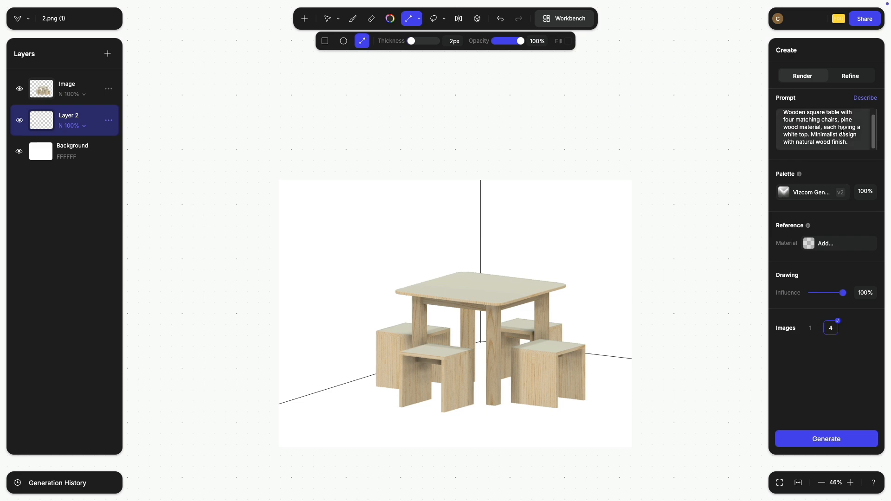
Append "inside a room with white walls, stone floor" to the prompt and generate four images.
{"action": "left_click", "coordinate": [857, 145]}
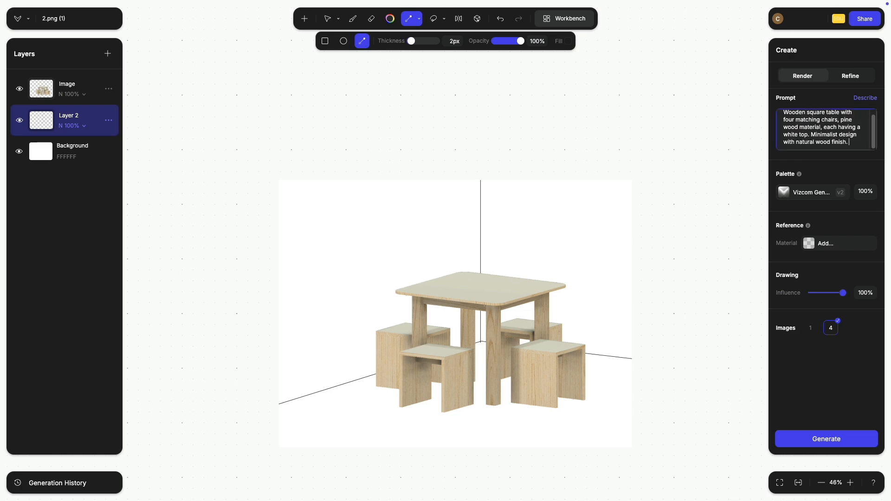
{"action": "type", "text": "inside a"}
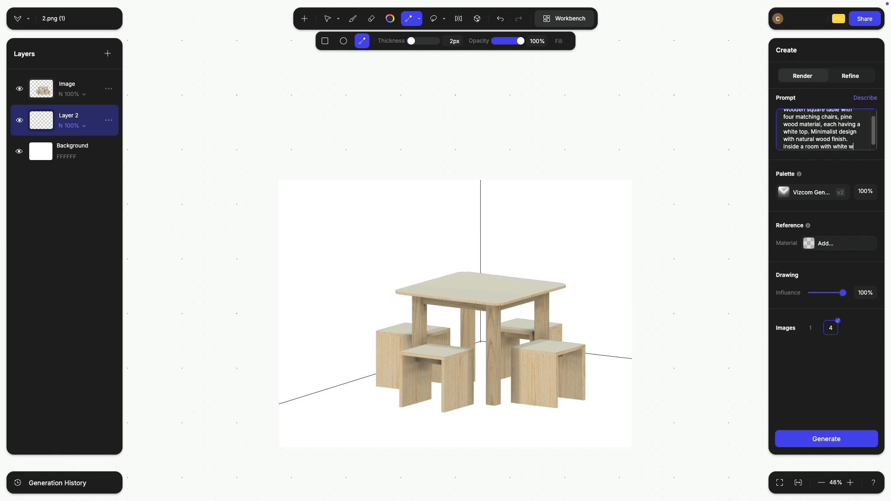
{"action": "type", "text": "room with white walls, stone floor"}
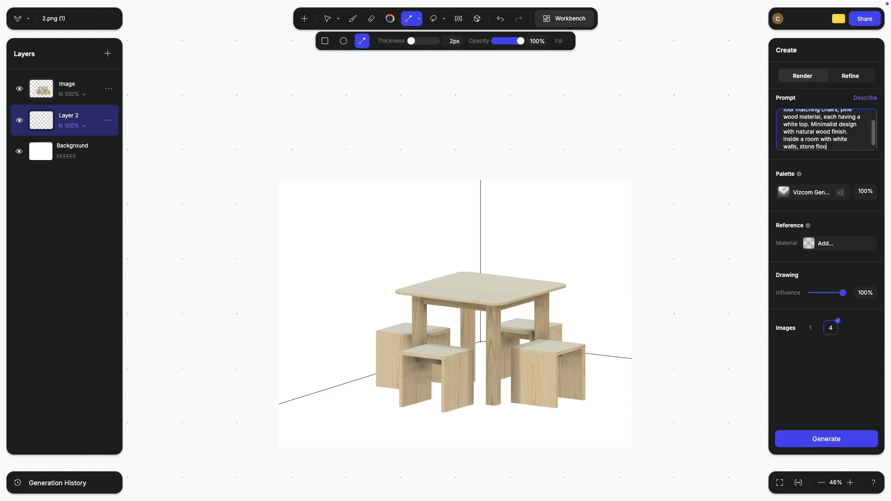
{"action": "left_click", "coordinate": [802, 442]}
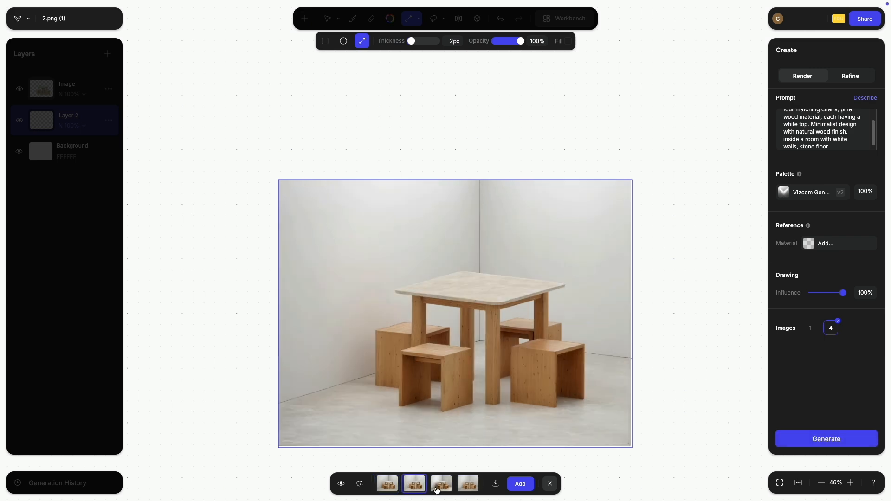
Compare the second and fourth generated room renders, and examine the fourth one's tabletop up close.
{"action": "left_click", "coordinate": [465, 486]}
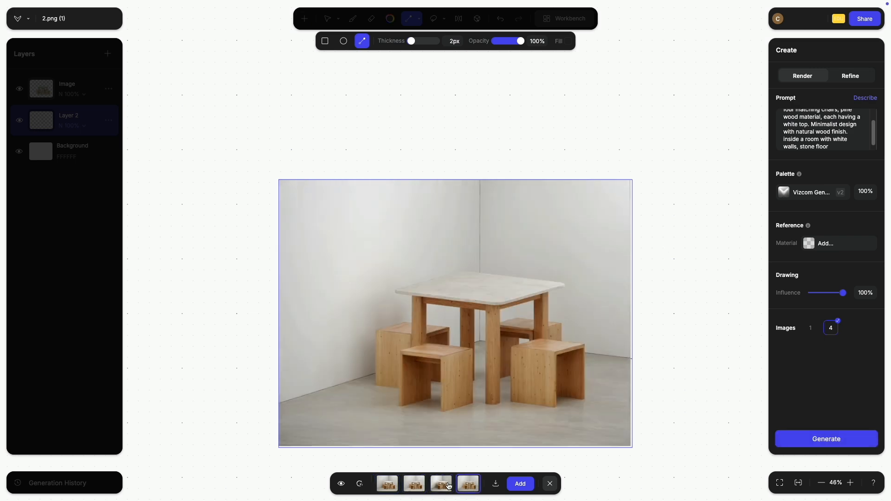
{"action": "left_click", "coordinate": [414, 486]}
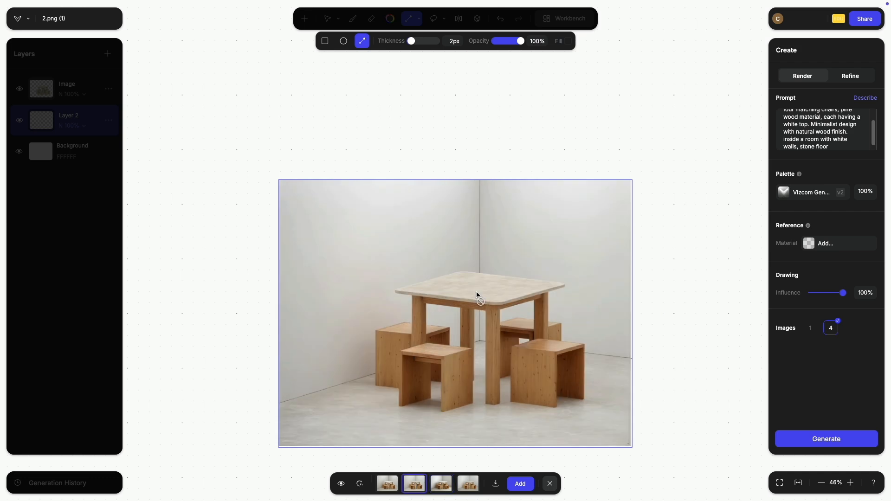
{"action": "left_click", "coordinate": [468, 483]}
{"action": "scroll", "coordinate": [479, 290], "scroll_direction": "up", "scroll_amount": 5}
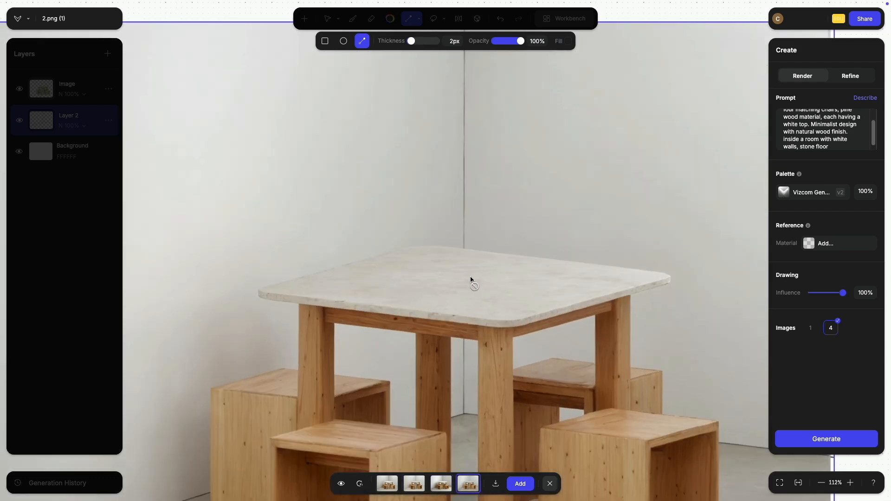
{"action": "scroll", "coordinate": [468, 282], "scroll_direction": "down", "scroll_amount": 5}
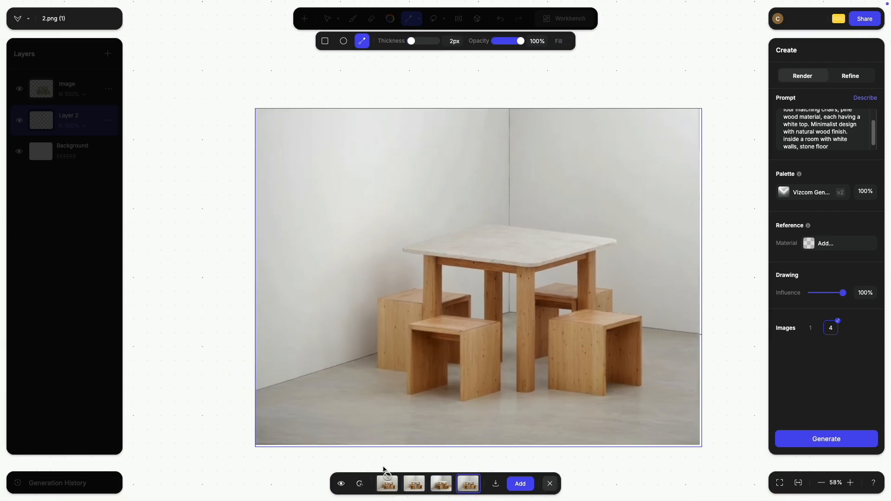
Compare the fourth render with the source drawing by toggling its visibility, and examine the wall corner line.
{"action": "left_click", "coordinate": [342, 485]}
{"action": "left_click", "coordinate": [343, 488]}
{"action": "left_click", "coordinate": [343, 488]}
{"action": "left_click", "coordinate": [343, 487]}
{"action": "left_click", "coordinate": [343, 488]}
{"action": "left_click", "coordinate": [343, 487]}
{"action": "left_click", "coordinate": [344, 487]}
{"action": "left_click", "coordinate": [343, 487]}
{"action": "left_click", "coordinate": [343, 488]}
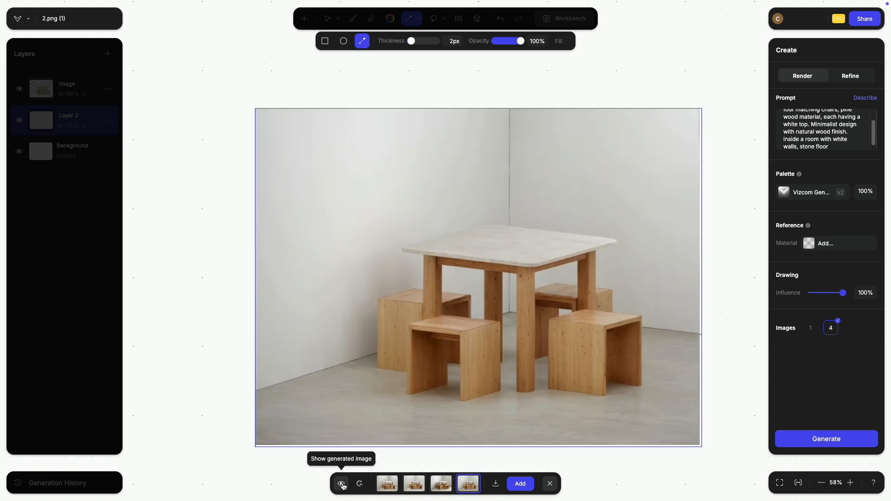
{"action": "scroll", "coordinate": [504, 157], "scroll_direction": "up", "scroll_amount": 5}
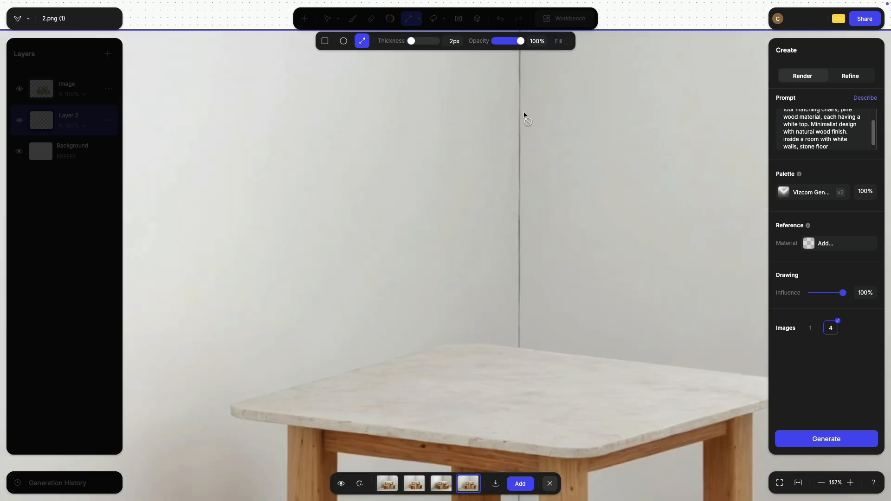
{"action": "scroll", "coordinate": [511, 186], "scroll_direction": "down", "scroll_amount": 5}
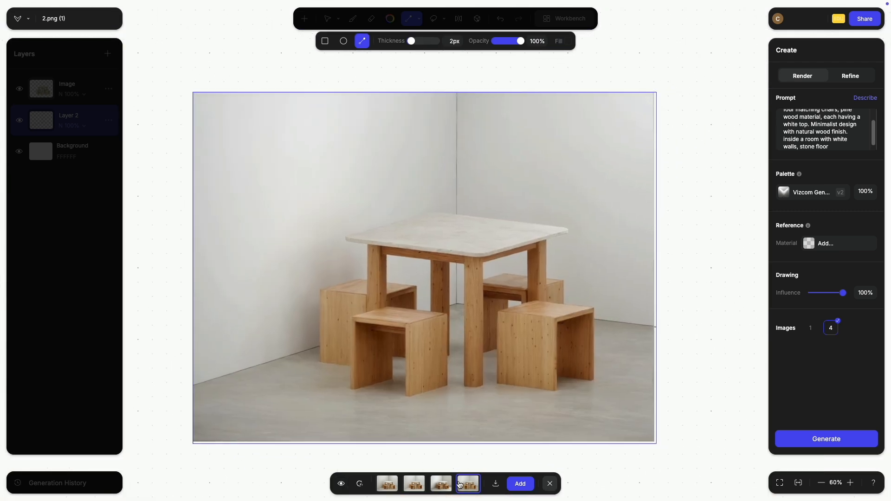
Review the third, second and first generated room renders, and dismiss the results without adding any.
{"action": "left_click", "coordinate": [441, 484]}
{"action": "left_click", "coordinate": [414, 485]}
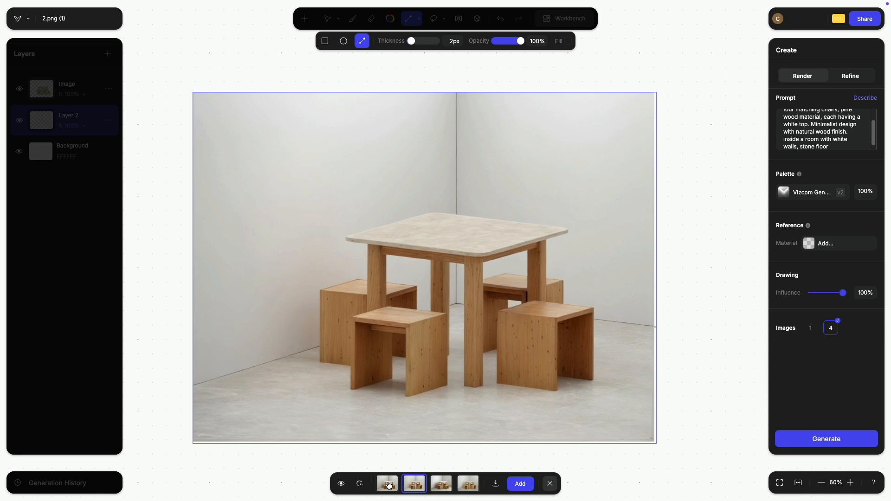
{"action": "left_click", "coordinate": [388, 485]}
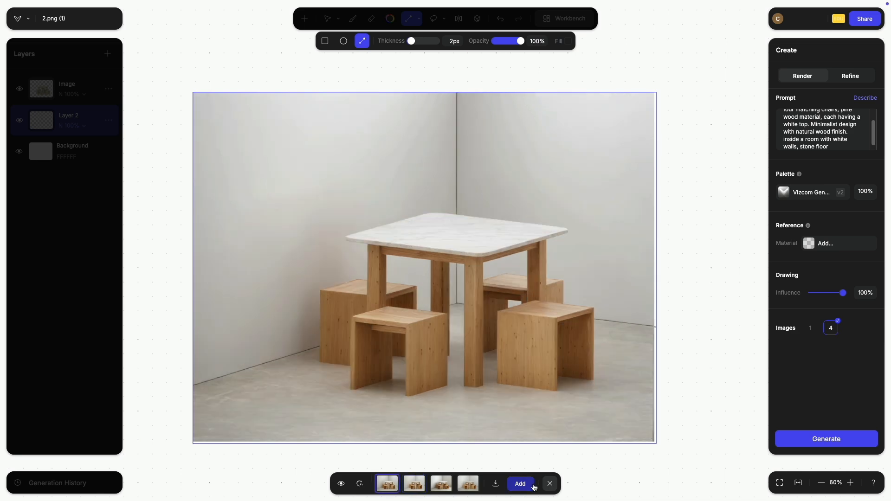
{"action": "left_click", "coordinate": [549, 484]}
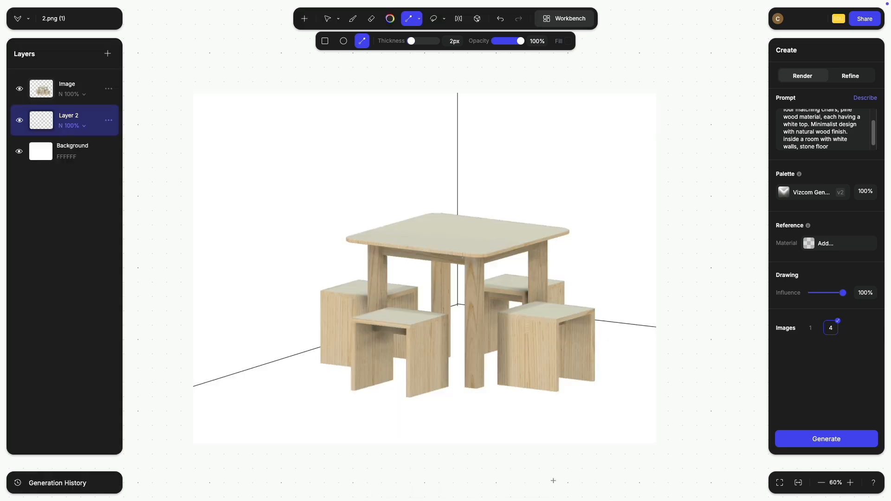
Regenerate the room scene with 80% drawing influence, and dismiss the variants after reviewing them.
{"action": "left_click", "coordinate": [838, 295]}
{"action": "left_click", "coordinate": [846, 438]}
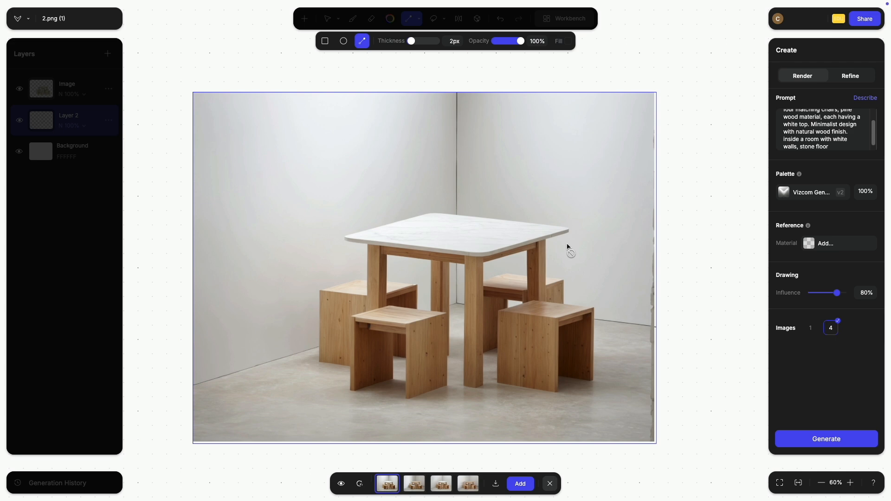
{"action": "left_click", "coordinate": [437, 483]}
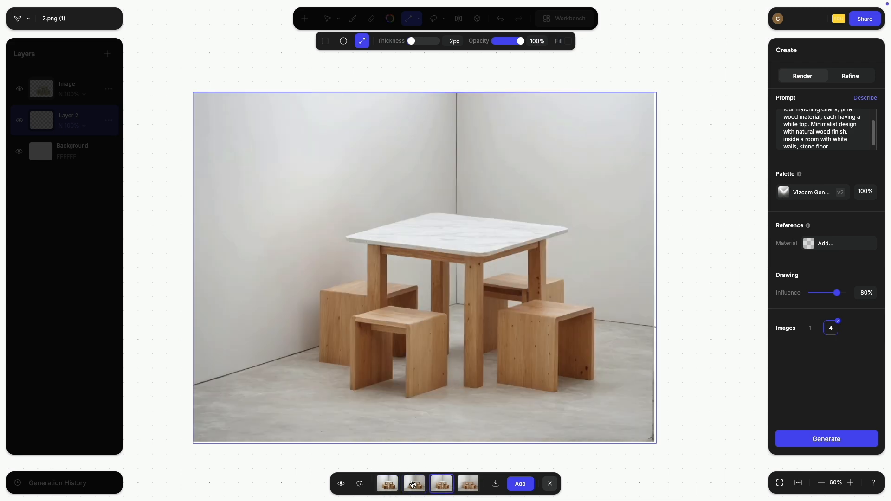
{"action": "left_click", "coordinate": [412, 484]}
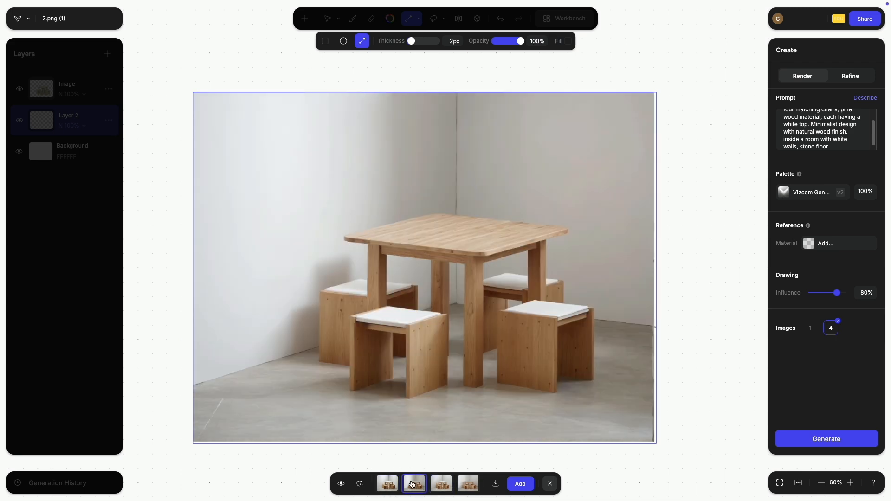
{"action": "left_click", "coordinate": [550, 484]}
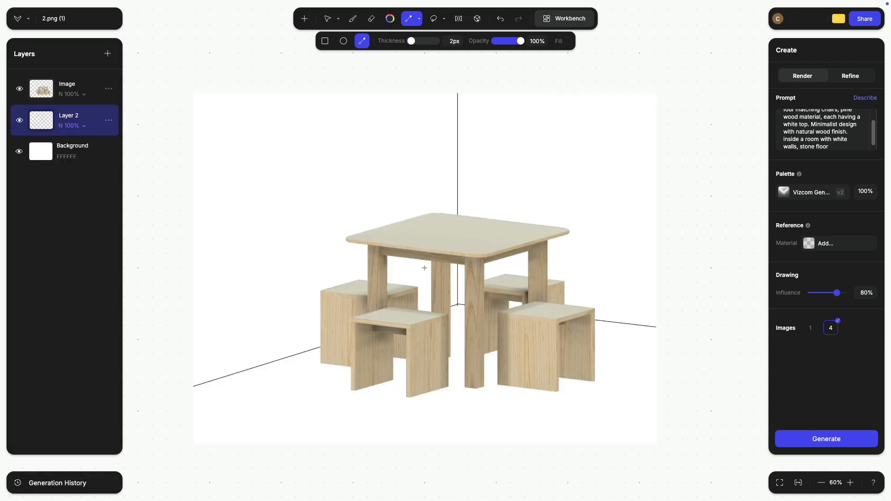
Hide the Image layer and generate an empty room with the prompt "a room with white walls, stone floor".
{"action": "left_click", "coordinate": [19, 89]}
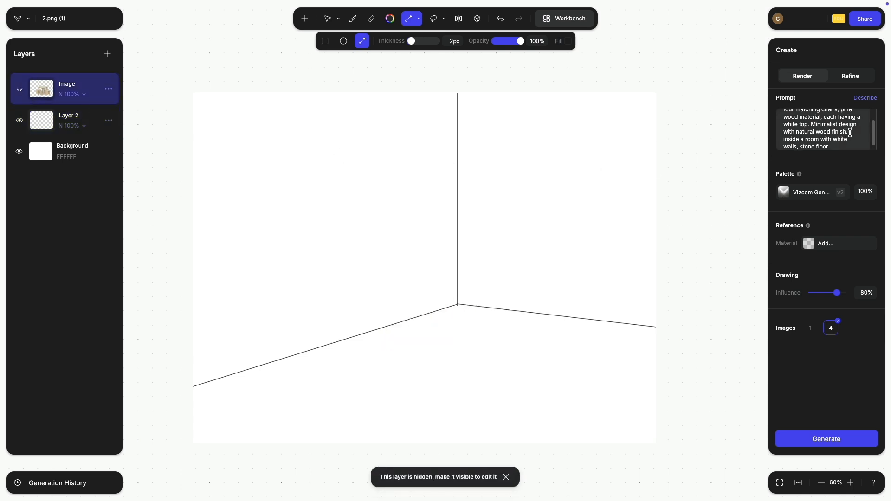
{"action": "left_click_drag", "start_coordinate": [803, 139], "coordinate": [752, 100]}
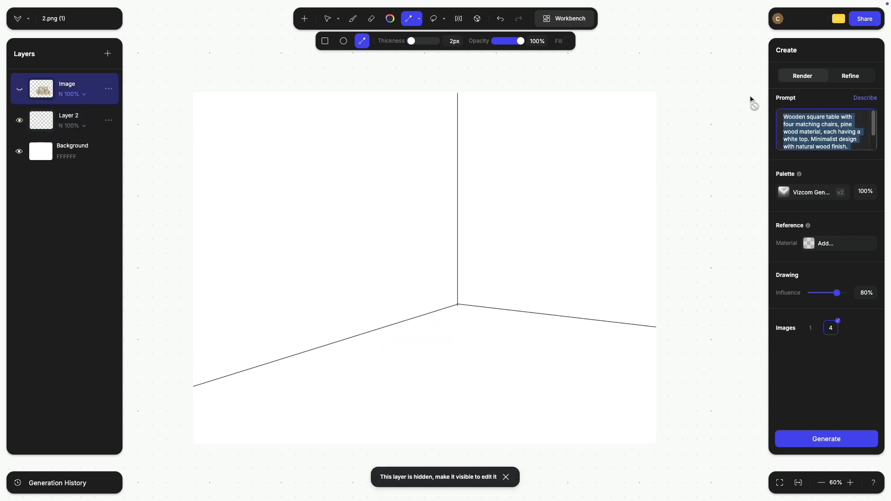
{"action": "type", "text": "a room with white walls, stone floor"}
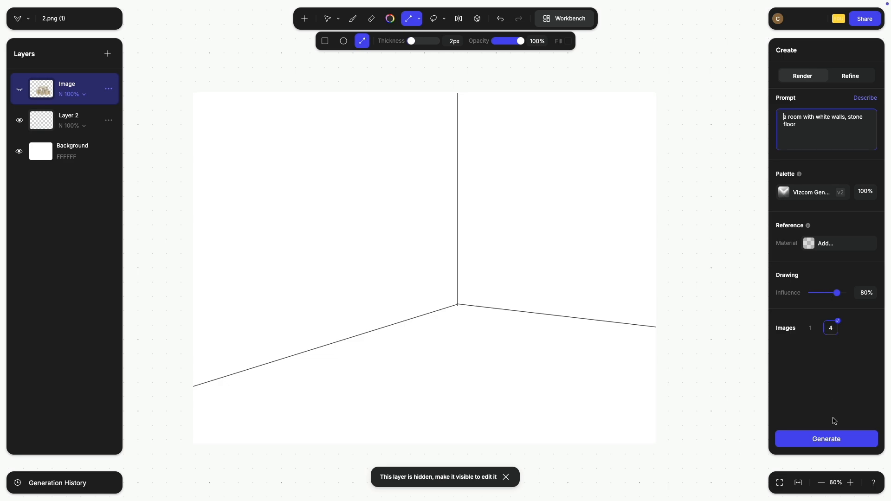
{"action": "left_click", "coordinate": [823, 437]}
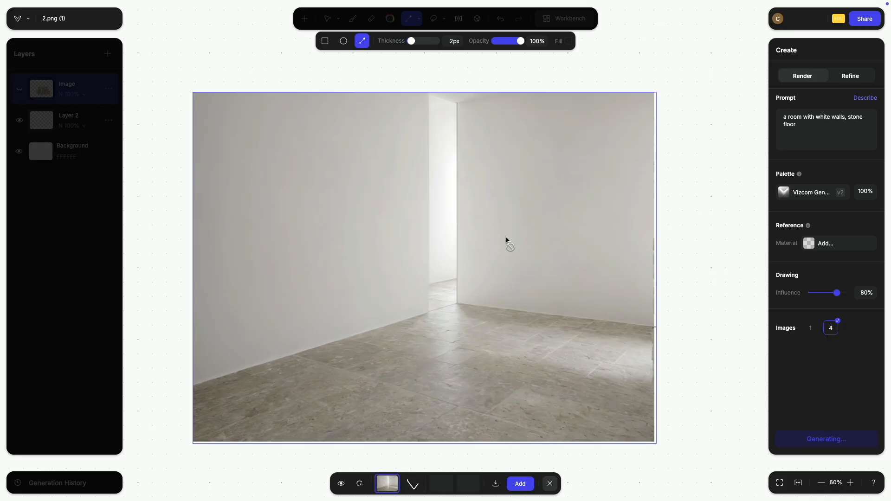
Review the empty room variants, add the third, first and second ones as layers, and close the generation preview.
{"action": "left_click", "coordinate": [420, 487]}
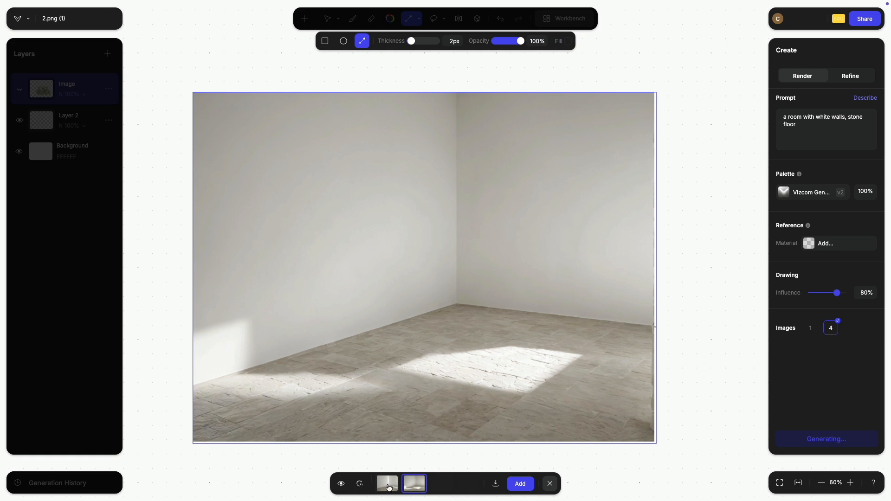
{"action": "left_click", "coordinate": [468, 487]}
{"action": "left_click", "coordinate": [447, 489]}
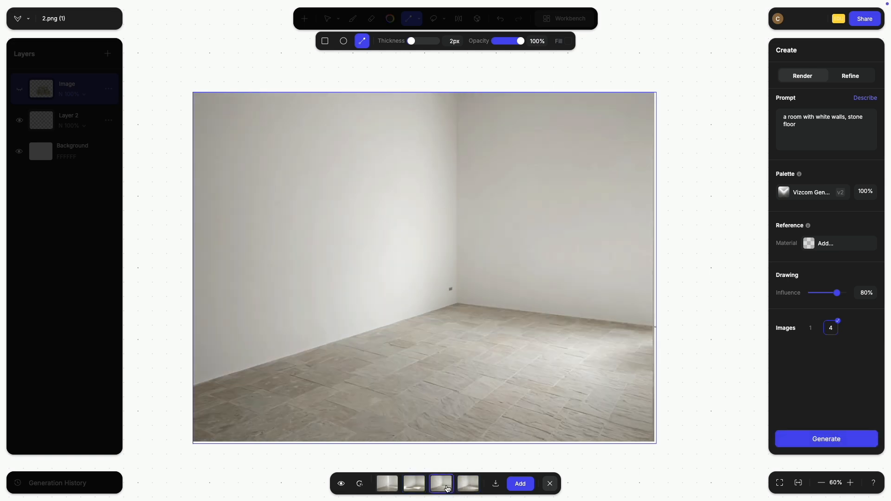
{"action": "left_click", "coordinate": [521, 485]}
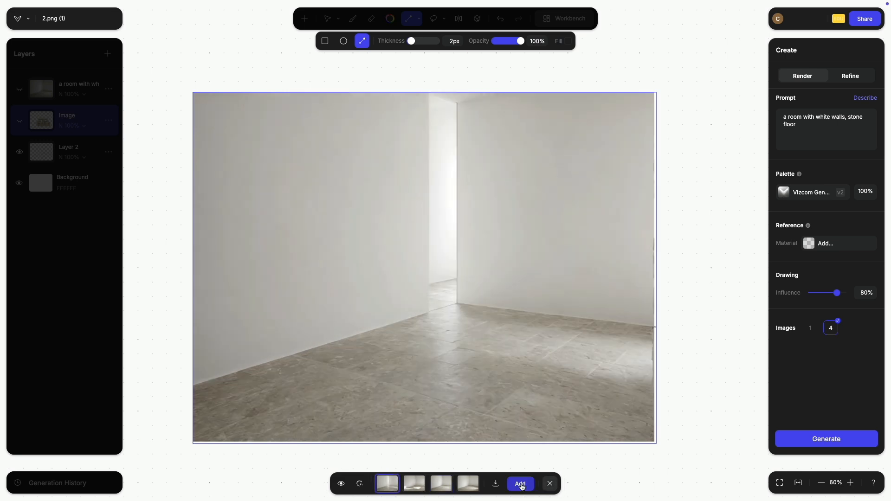
{"action": "left_click", "coordinate": [521, 485]}
{"action": "left_click", "coordinate": [404, 488]}
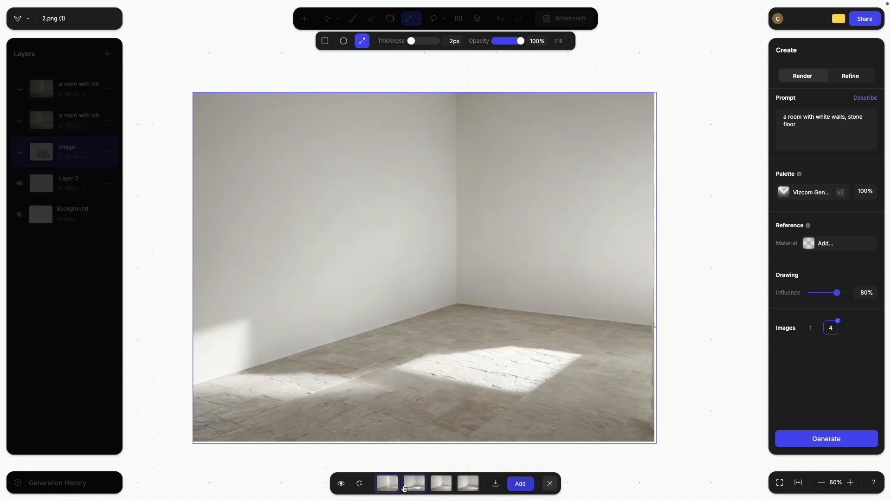
{"action": "left_click", "coordinate": [521, 485]}
{"action": "left_click", "coordinate": [550, 483]}
Hide the two uppermost room layers, then move the Image layer above all rooms and make it visible.
{"action": "left_click", "coordinate": [19, 89]}
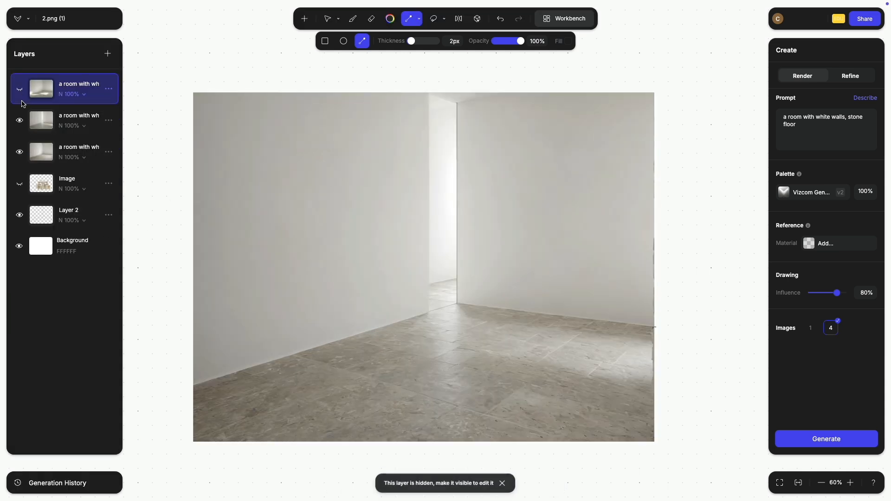
{"action": "left_click", "coordinate": [19, 120]}
{"action": "left_click_drag", "start_coordinate": [46, 191], "coordinate": [66, 82]}
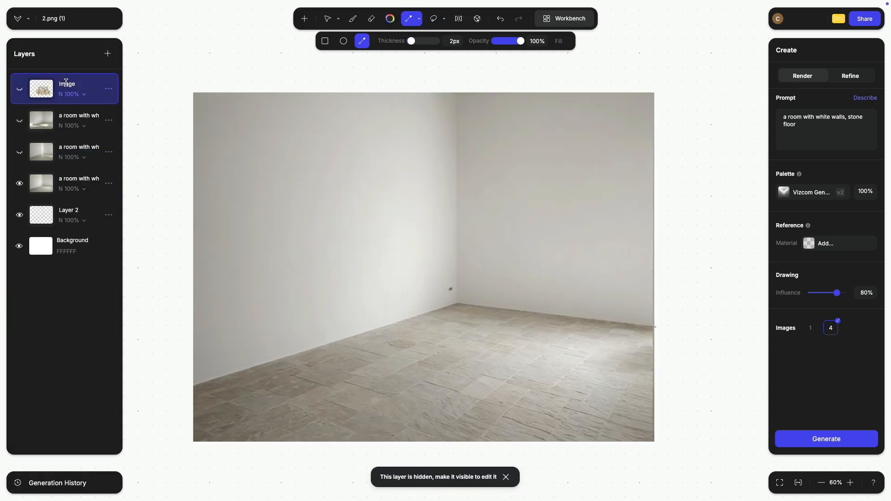
{"action": "left_click", "coordinate": [19, 89]}
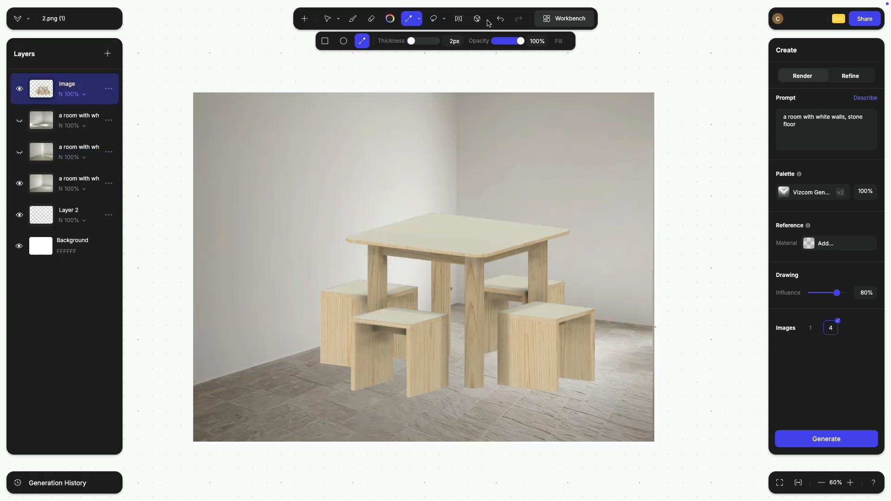
Scale the table set down slightly and reposition it on the stone floor in front of the room corner.
{"action": "left_click", "coordinate": [340, 20]}
{"action": "left_click", "coordinate": [469, 235]}
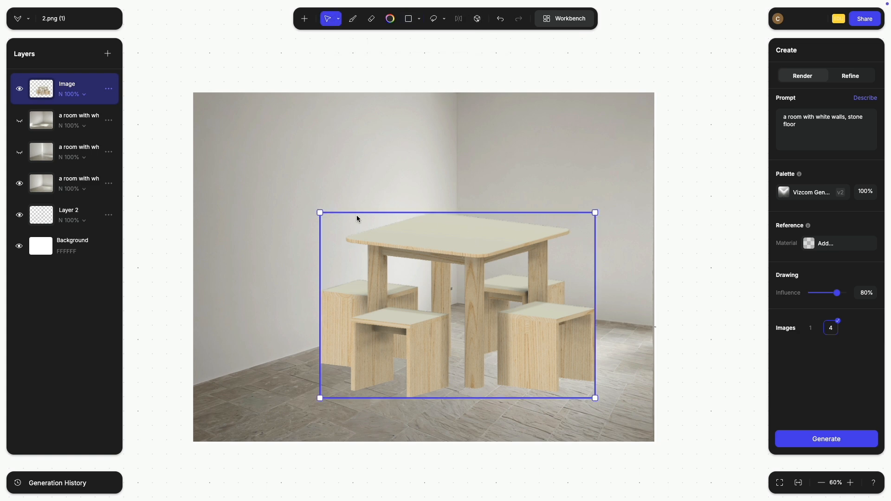
{"action": "left_click_drag", "start_coordinate": [320, 213], "coordinate": [354, 236]}
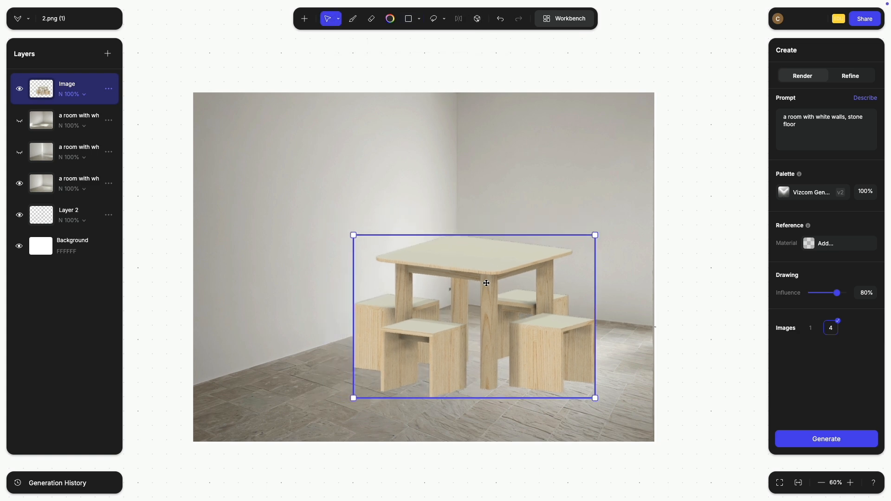
{"action": "left_click_drag", "start_coordinate": [486, 281], "coordinate": [477, 290]}
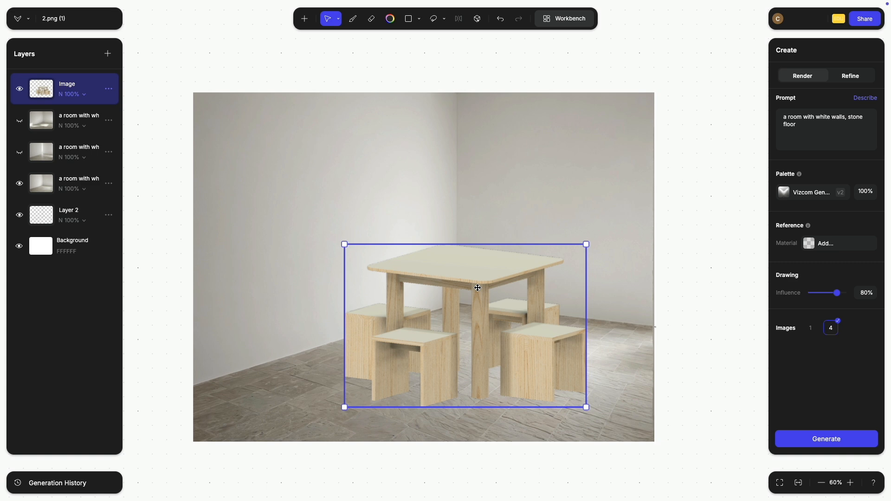
Prepend "Wooden square table with four matching chairs, pine wood material, each having a white top. Minimalist design with natural wood finish. inside" to the prompt and generate.
{"action": "left_click_drag", "start_coordinate": [803, 126], "coordinate": [750, 100]}
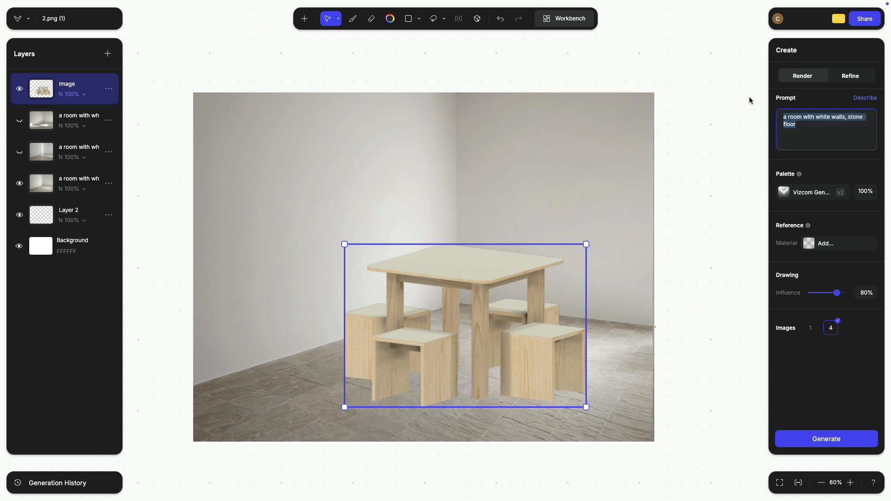
{"action": "key", "text": "Left"}
{"action": "key", "text": "ctrl+v"}
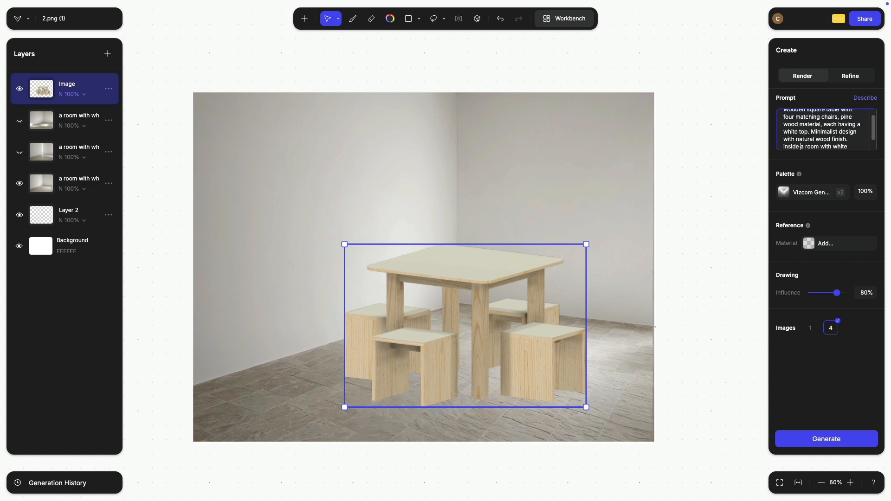
{"action": "type", "text": ","}
{"action": "key", "text": "BackSpace"}
{"action": "key", "text": "BackSpace"}
{"action": "left_click", "coordinate": [824, 434]}
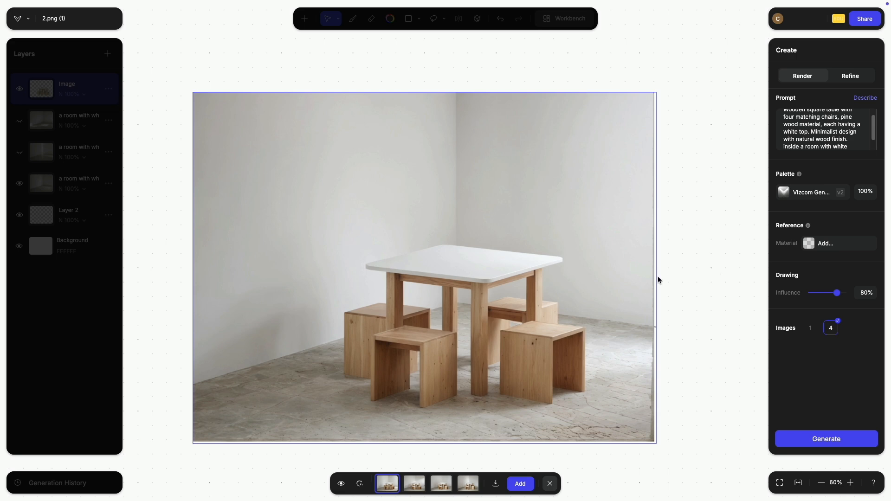
Review the four furnished room renders up close, add the second one as a layer, and close the preview.
{"action": "left_click", "coordinate": [420, 484]}
{"action": "left_click", "coordinate": [443, 487]}
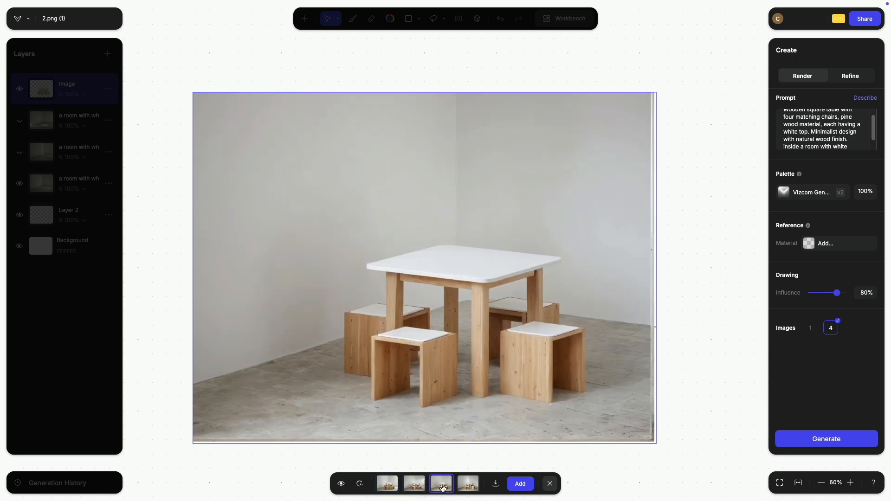
{"action": "left_click", "coordinate": [465, 487]}
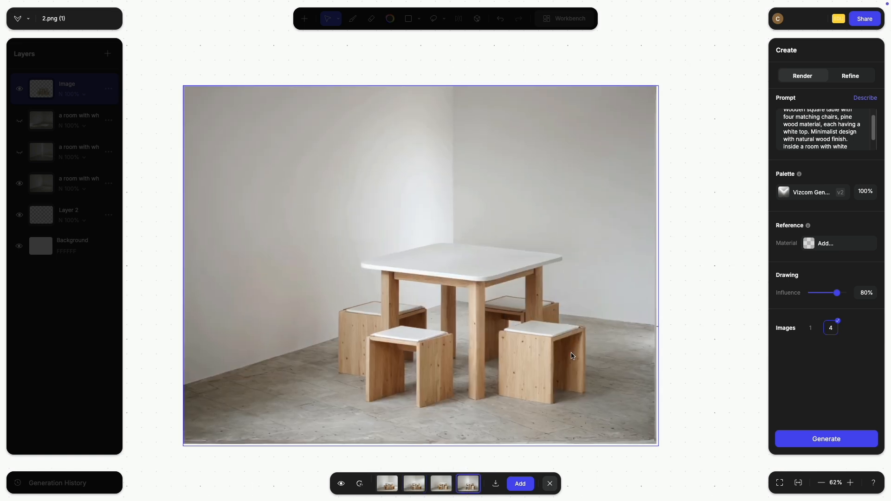
{"action": "scroll", "coordinate": [575, 315], "scroll_direction": "up", "scroll_amount": 5}
{"action": "scroll", "coordinate": [592, 294], "scroll_direction": "down", "scroll_amount": 1}
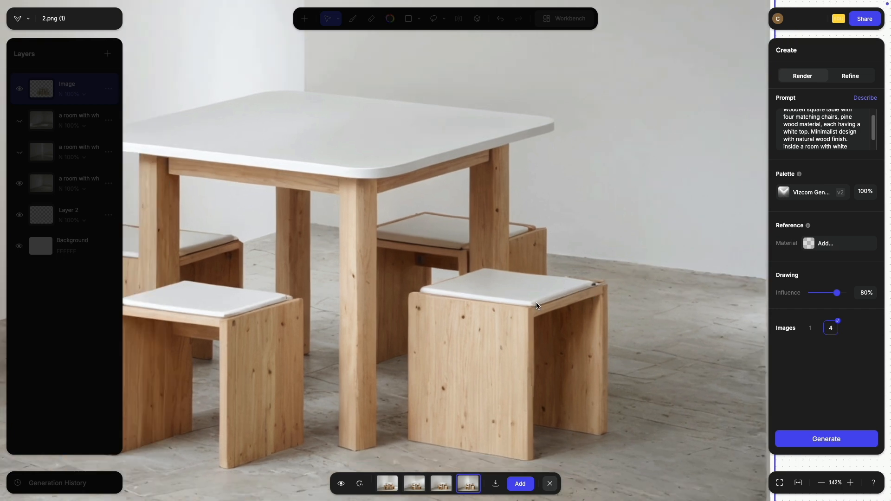
{"action": "scroll", "coordinate": [541, 301], "scroll_direction": "down", "scroll_amount": 4}
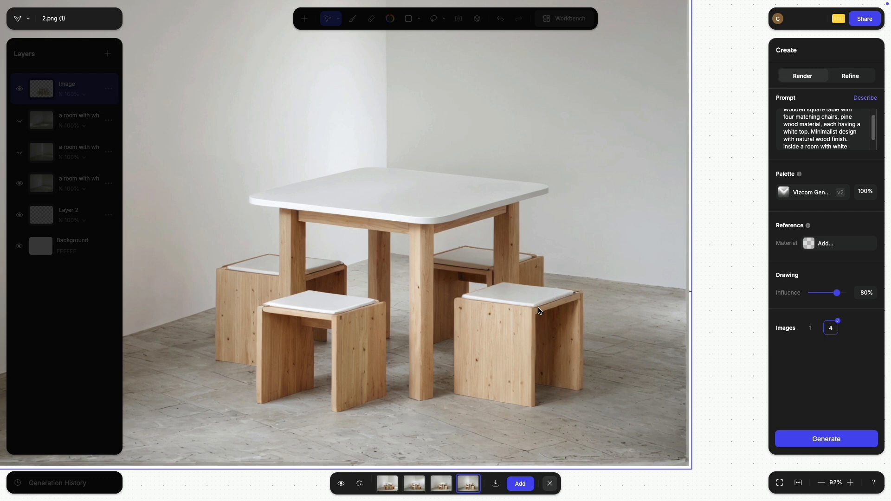
{"action": "scroll", "coordinate": [456, 304], "scroll_direction": "down", "scroll_amount": 4}
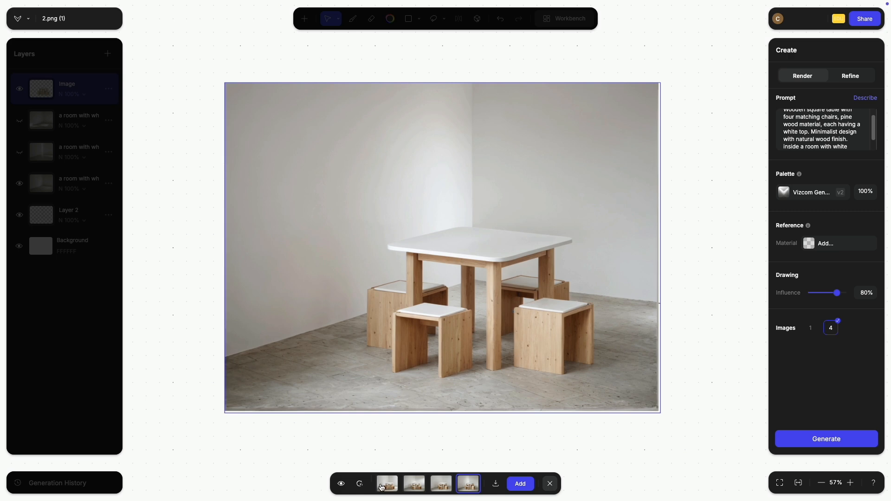
{"action": "left_click", "coordinate": [391, 491]}
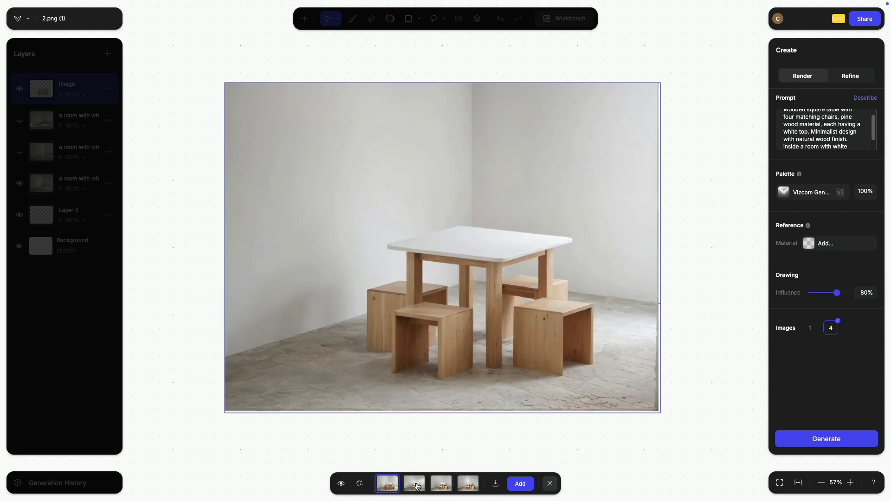
{"action": "left_click", "coordinate": [417, 486]}
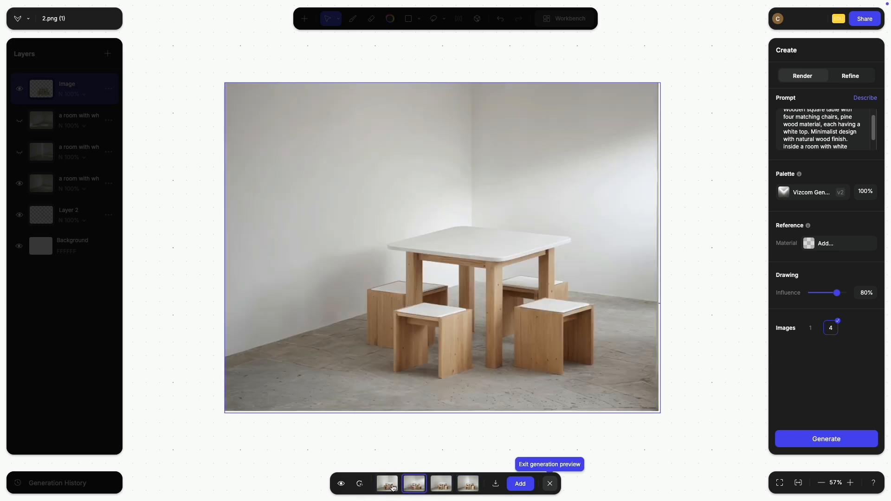
{"action": "left_click", "coordinate": [521, 485]}
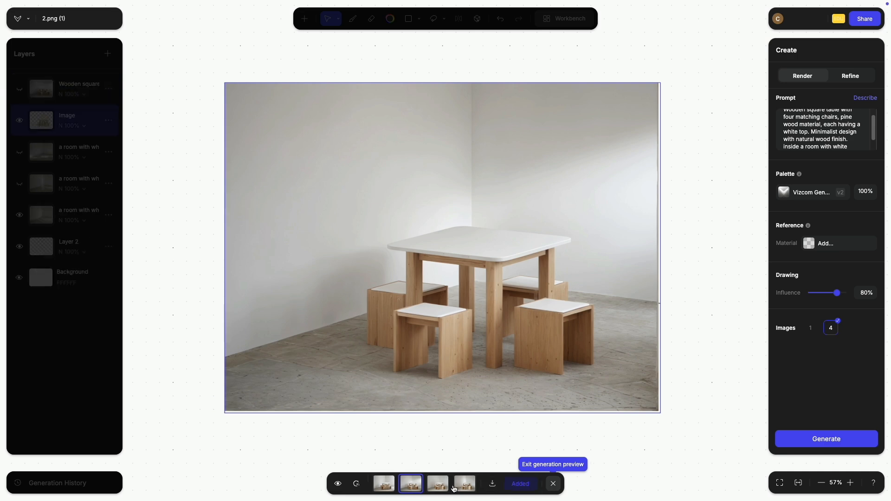
{"action": "left_click", "coordinate": [554, 484]}
Hide the new render, compare the room backdrops, show the one with the sunlit floor, and generate the furnished scene again.
{"action": "left_click", "coordinate": [19, 88]}
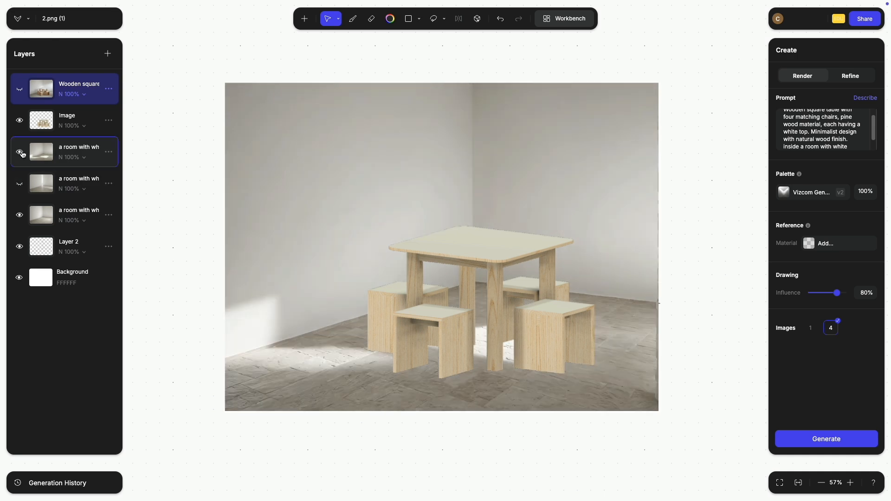
{"action": "left_click", "coordinate": [21, 152]}
{"action": "left_click", "coordinate": [20, 184]}
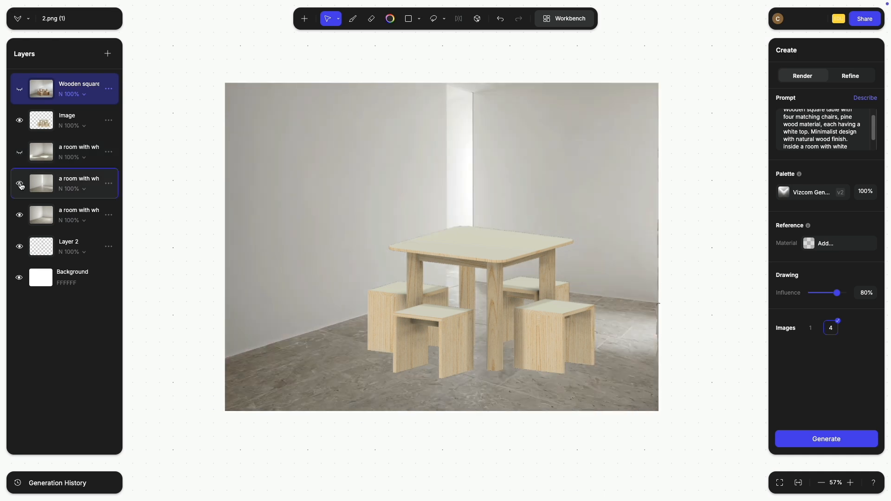
{"action": "left_click", "coordinate": [20, 184]}
{"action": "left_click", "coordinate": [19, 153]}
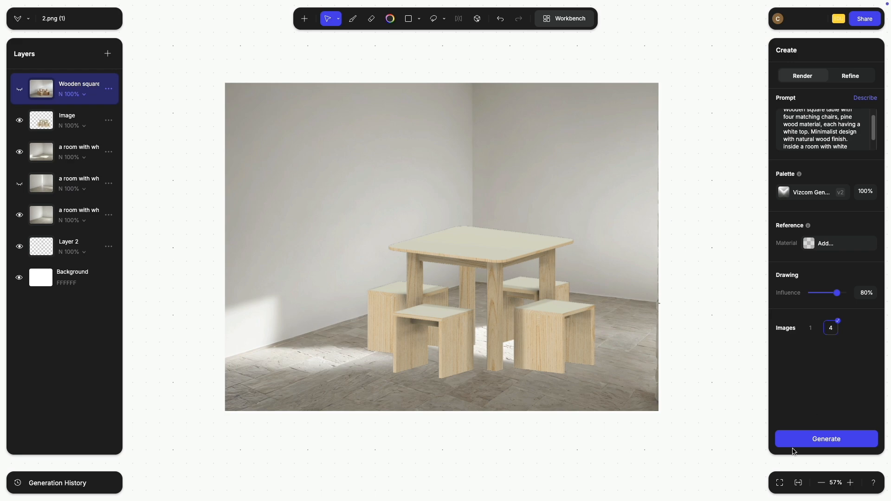
{"action": "left_click", "coordinate": [813, 439]}
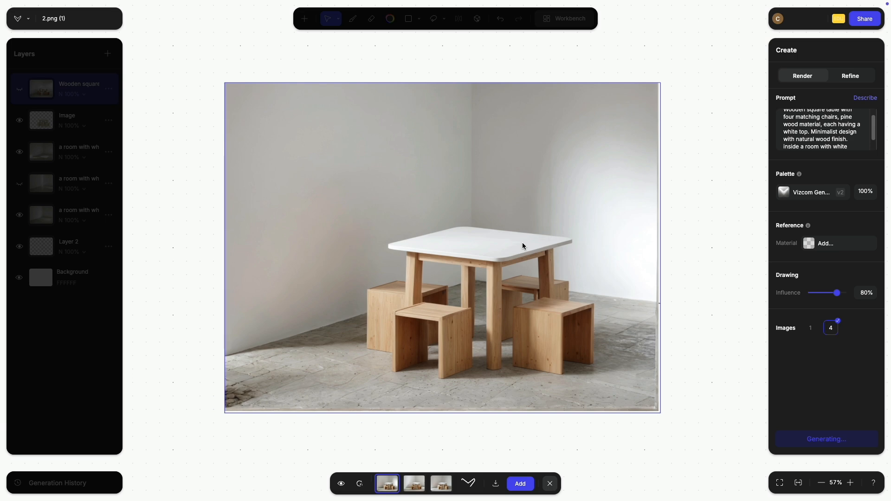
Compare the second render with the original canvas, then add the fourth render as a layer and close the preview.
{"action": "left_click", "coordinate": [418, 483]}
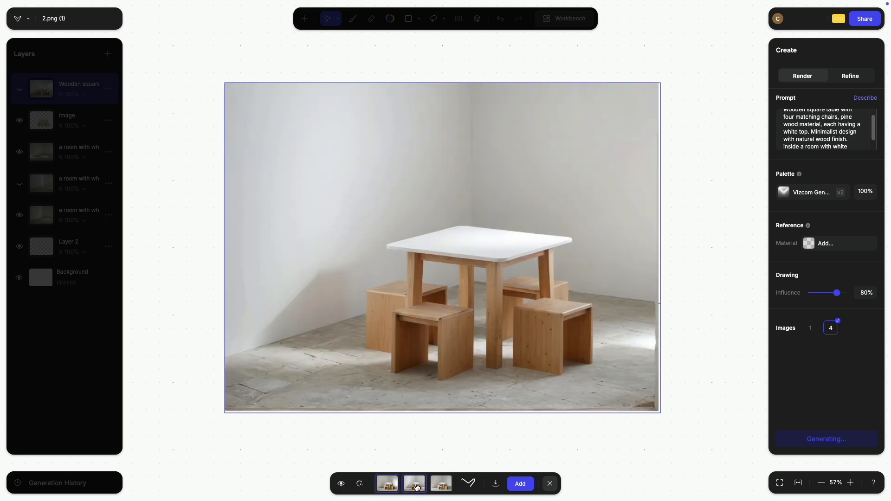
{"action": "left_click", "coordinate": [341, 486]}
{"action": "left_click", "coordinate": [342, 486]}
{"action": "left_click", "coordinate": [342, 486]}
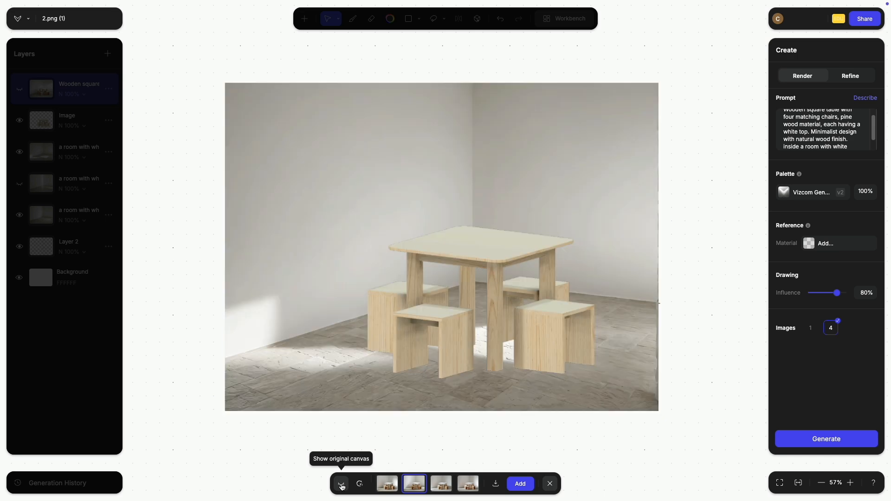
{"action": "left_click", "coordinate": [341, 486]}
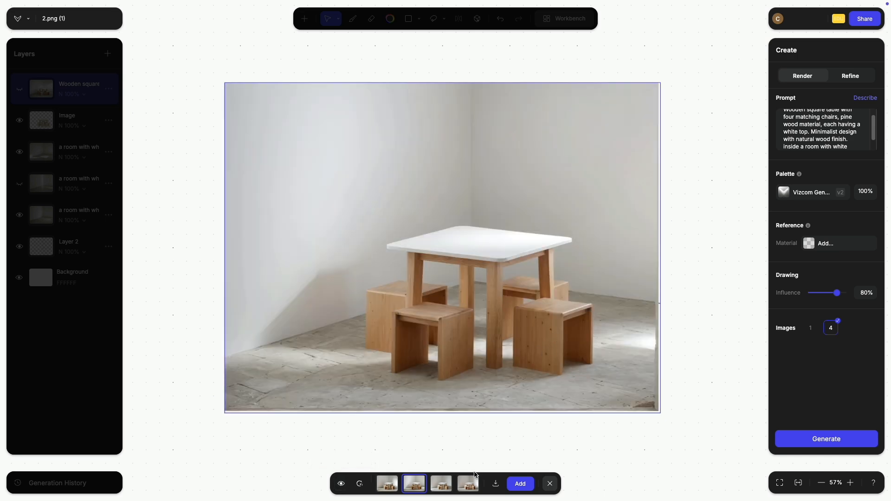
{"action": "left_click", "coordinate": [468, 485]}
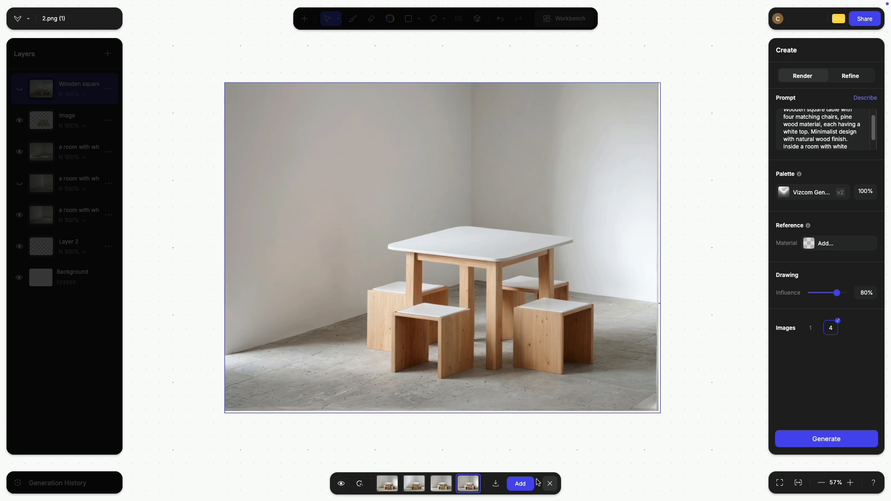
{"action": "left_click", "coordinate": [520, 483]}
{"action": "left_click", "coordinate": [550, 484]}
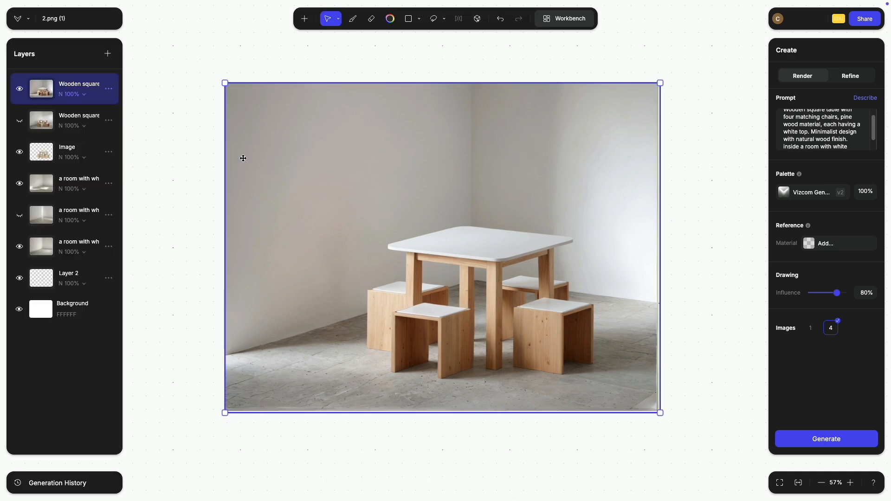
Show the earlier furnished render layer and compare it with the newest one by toggling the top layer's visibility.
{"action": "left_click", "coordinate": [19, 121]}
{"action": "left_click", "coordinate": [20, 89]}
{"action": "left_click", "coordinate": [19, 89]}
{"action": "left_click", "coordinate": [20, 89]}
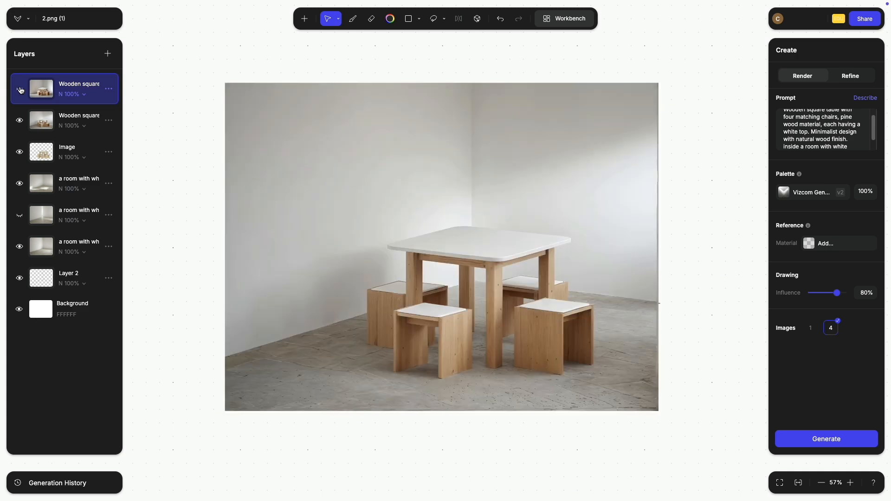
{"action": "left_click", "coordinate": [20, 89]}
{"action": "left_click", "coordinate": [19, 89]}
{"action": "left_click", "coordinate": [20, 90]}
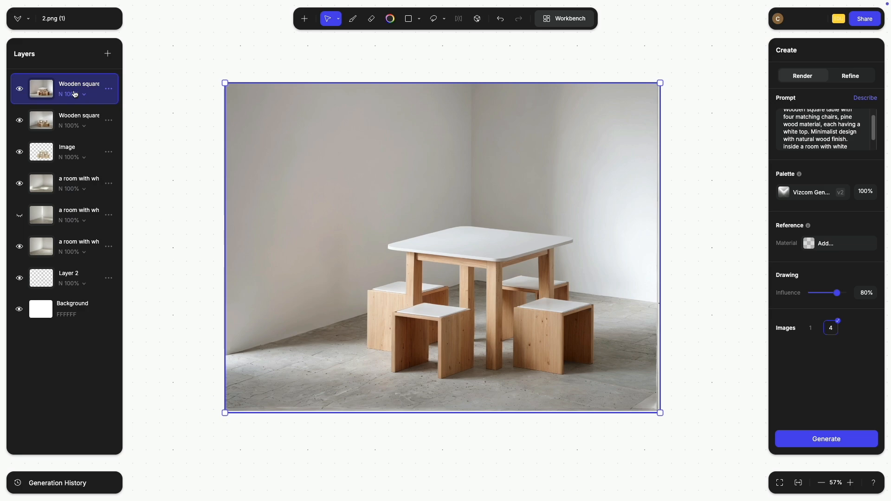
Return to the Workbench and examine the room scene alongside the plain-background render of the white-topped table set.
{"action": "left_click", "coordinate": [565, 19]}
{"action": "scroll", "coordinate": [566, 214], "scroll_direction": "down", "scroll_amount": 3}
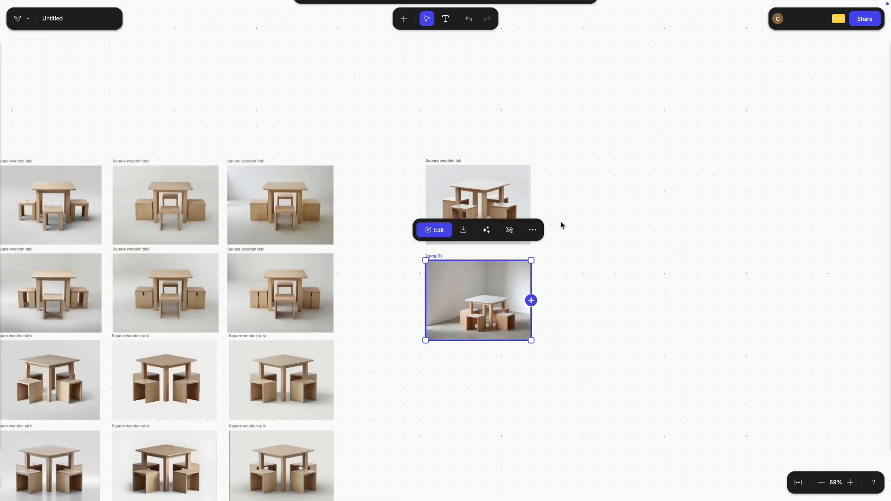
{"action": "left_click", "coordinate": [561, 221]}
{"action": "scroll", "coordinate": [576, 242], "scroll_direction": "up", "scroll_amount": 5}
{"action": "scroll", "coordinate": [524, 214], "scroll_direction": "up", "scroll_amount": 2}
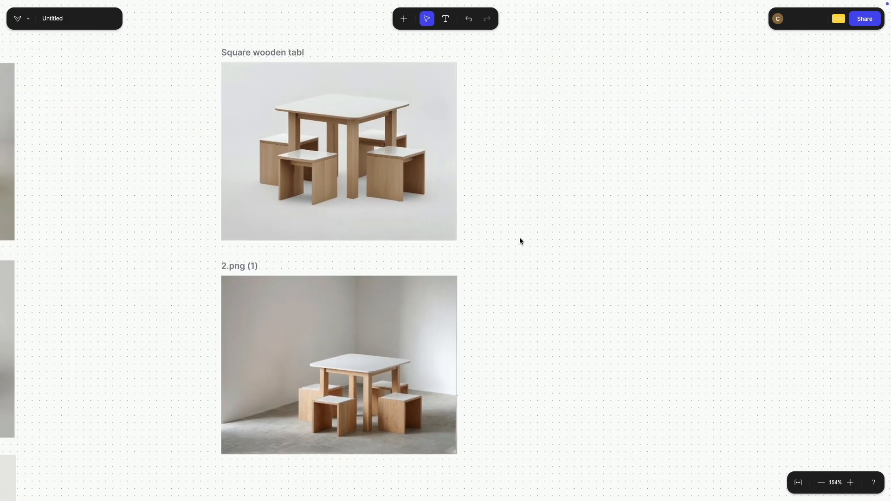
{"action": "scroll", "coordinate": [520, 237], "scroll_direction": "up", "scroll_amount": 1}
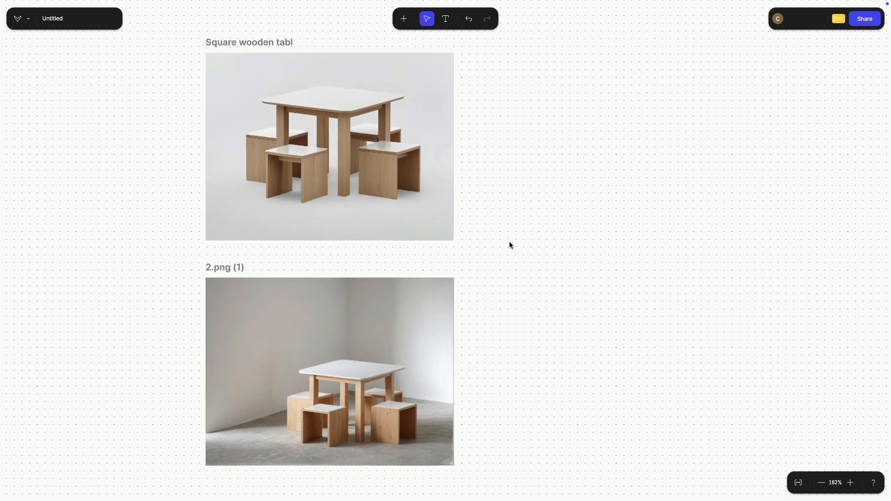
{"action": "scroll", "coordinate": [508, 241], "scroll_direction": "down", "scroll_amount": 5}
{"action": "mouse_move", "coordinate": [413, 251]}
{"action": "left_mouse_down"}
{"action": "mouse_move", "coordinate": [666, 186]}
{"action": "mouse_move", "coordinate": [502, 245]}
{"action": "mouse_move", "coordinate": [422, 250]}
{"action": "left_mouse_up"}
{"action": "scroll", "coordinate": [525, 237], "scroll_direction": "up", "scroll_amount": 5}
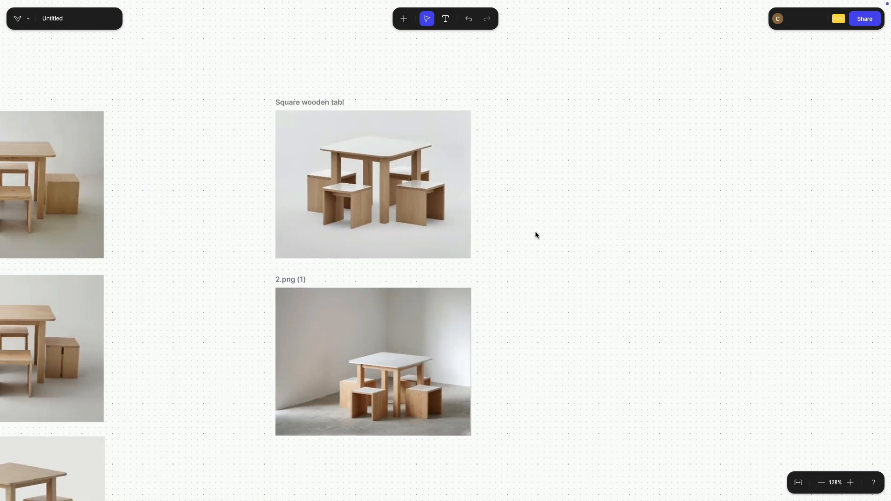
{"action": "left_click_drag", "start_coordinate": [489, 228], "coordinate": [513, 212]}
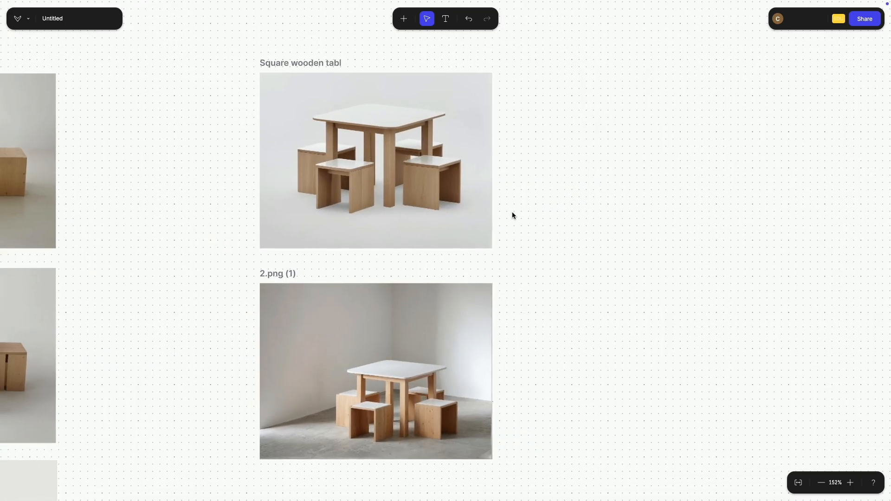